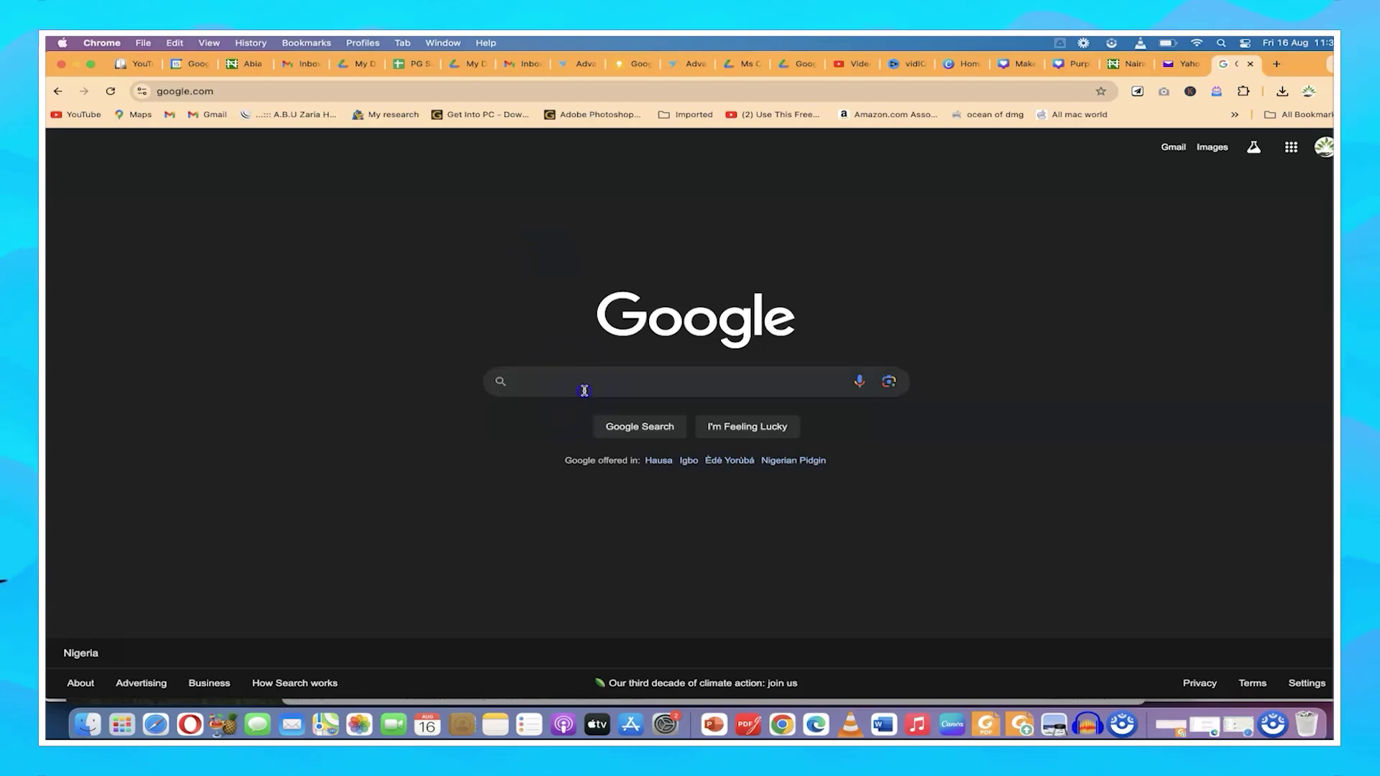
Step: Search Google for "clipchamp" and open the official Clipchamp website from the results
left_click(583, 389)
type("clipchamp")
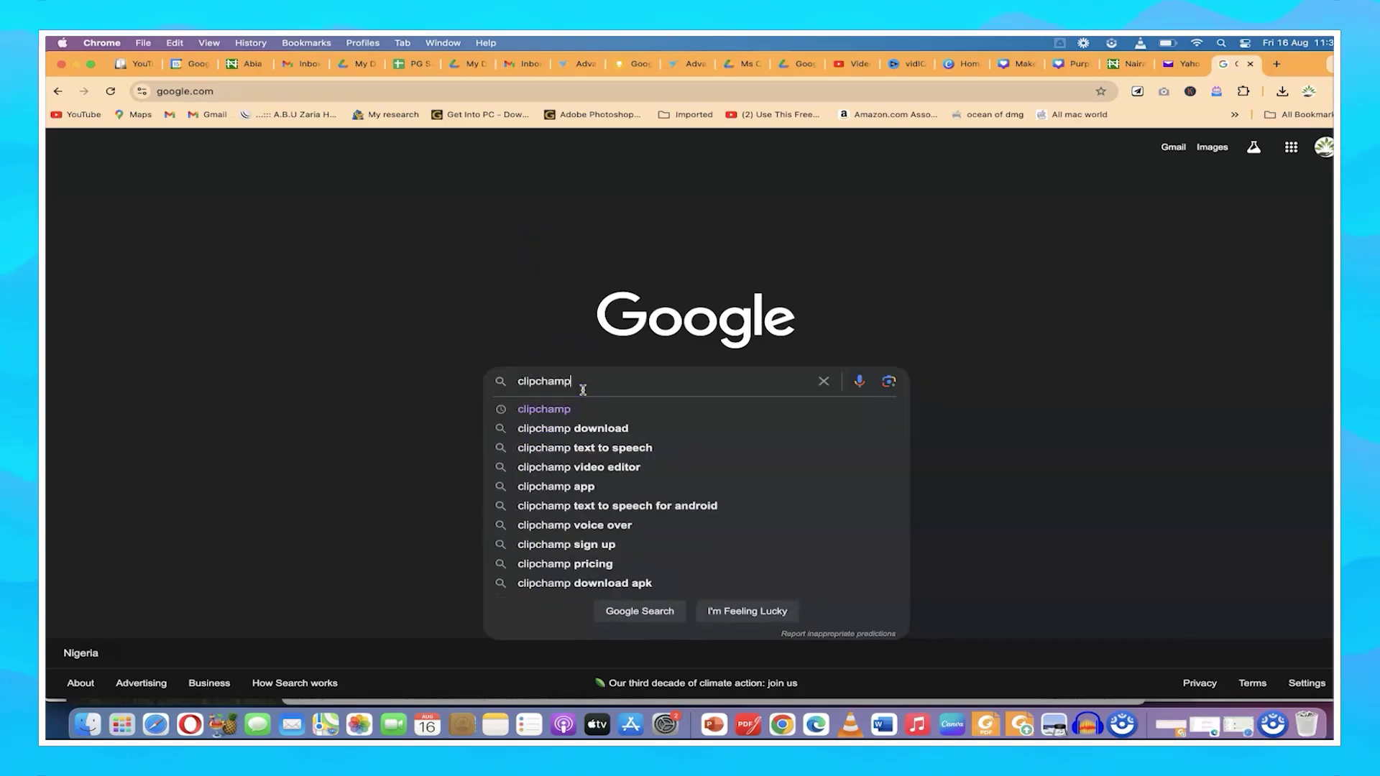
key("Return")
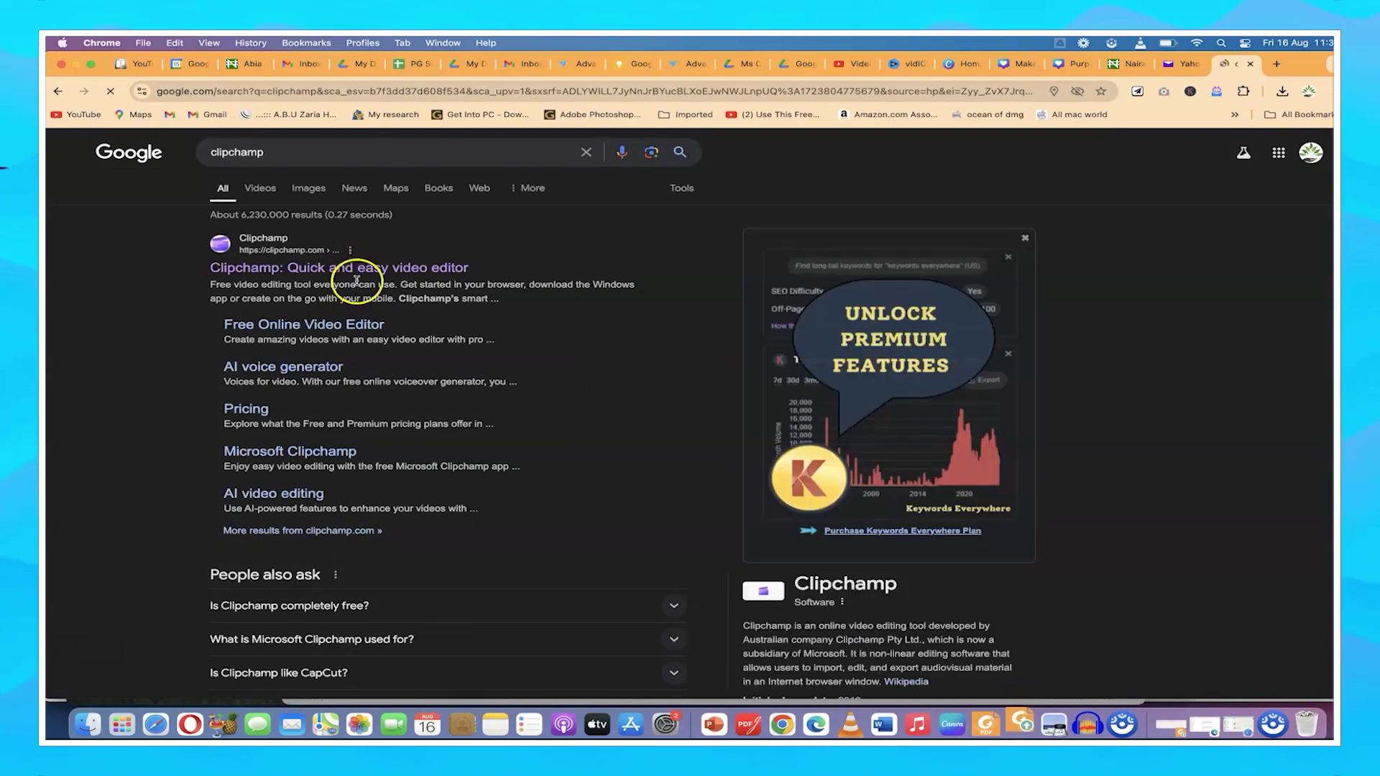
left_click(356, 279)
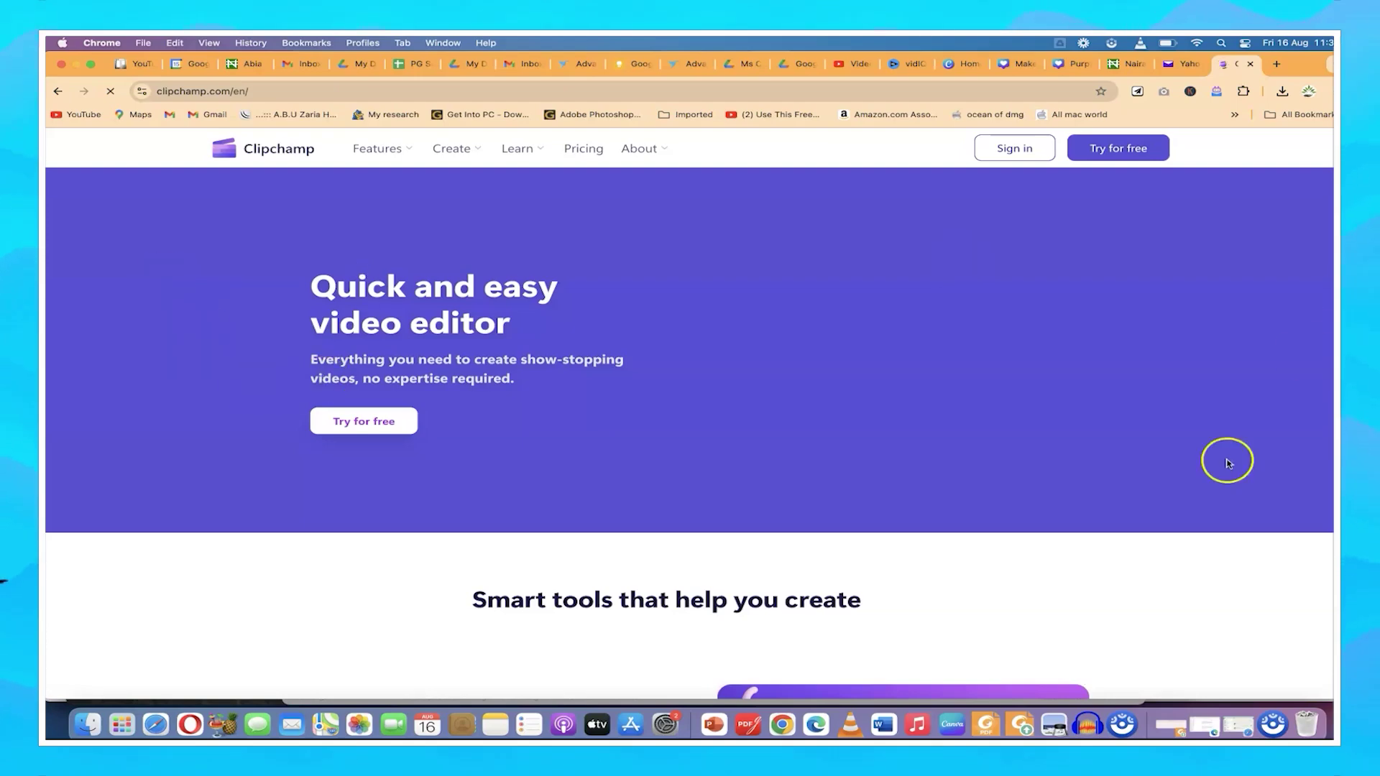
Step: Look through the Clipchamp landing page and enter the web app through the free trial option
scroll(726, 508, "down", 15)
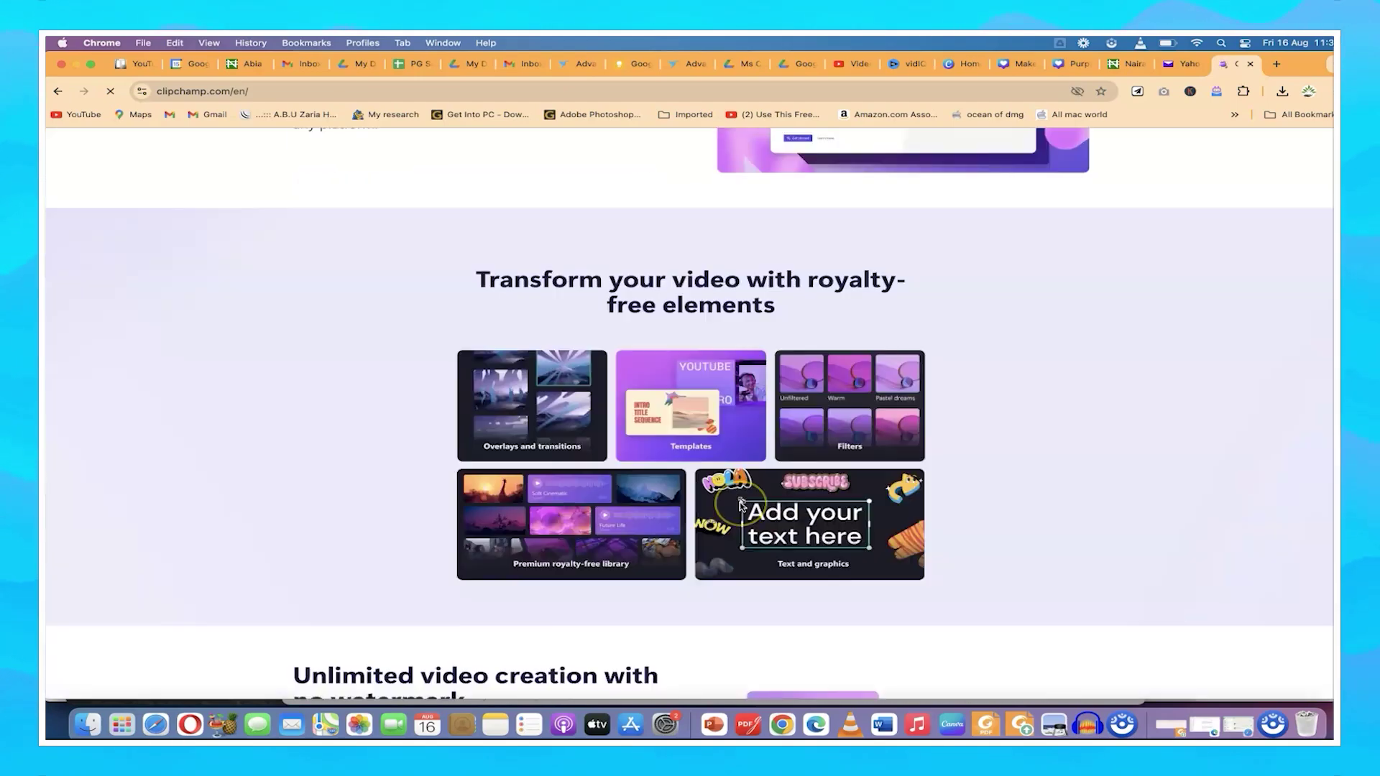
scroll(740, 505, "down", 10)
scroll(740, 505, "up", 10)
scroll(740, 505, "up", 10)
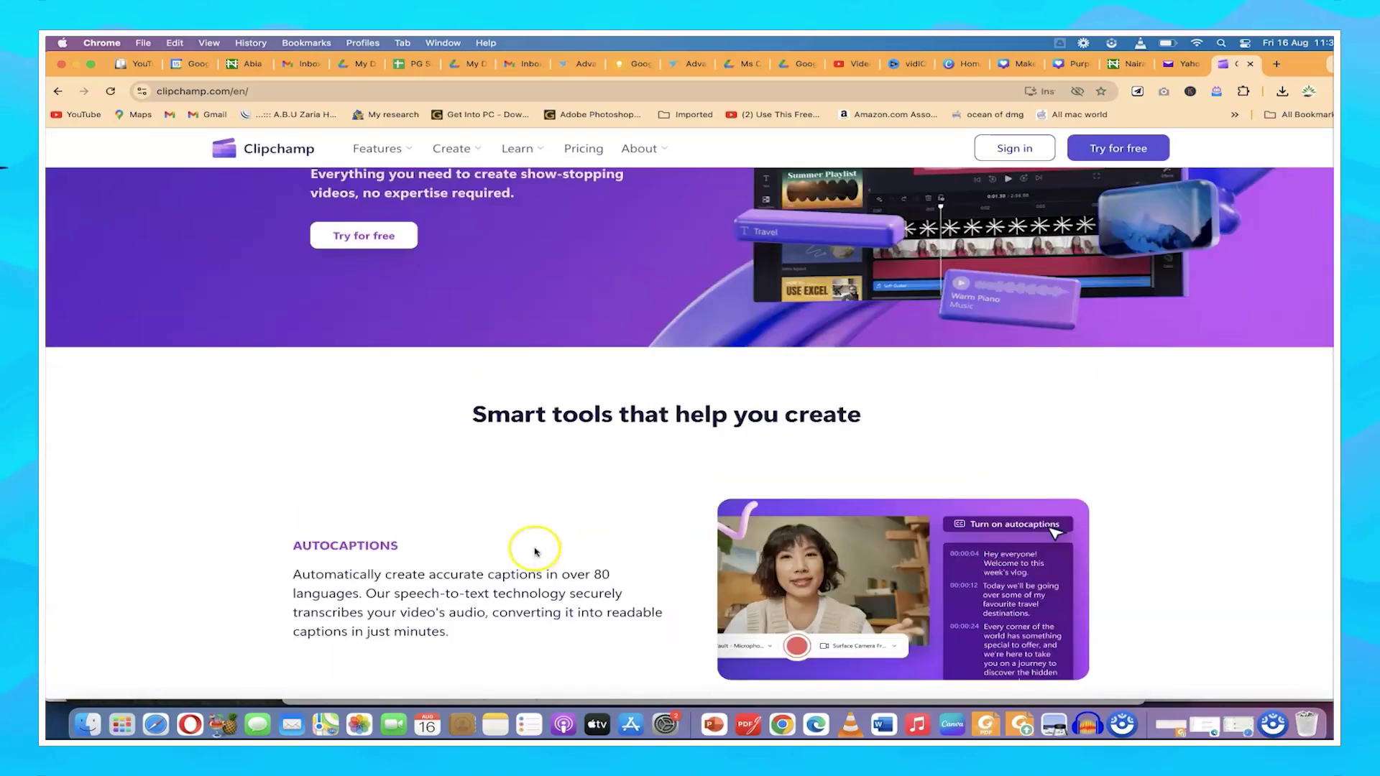
scroll(309, 530, "up", 3)
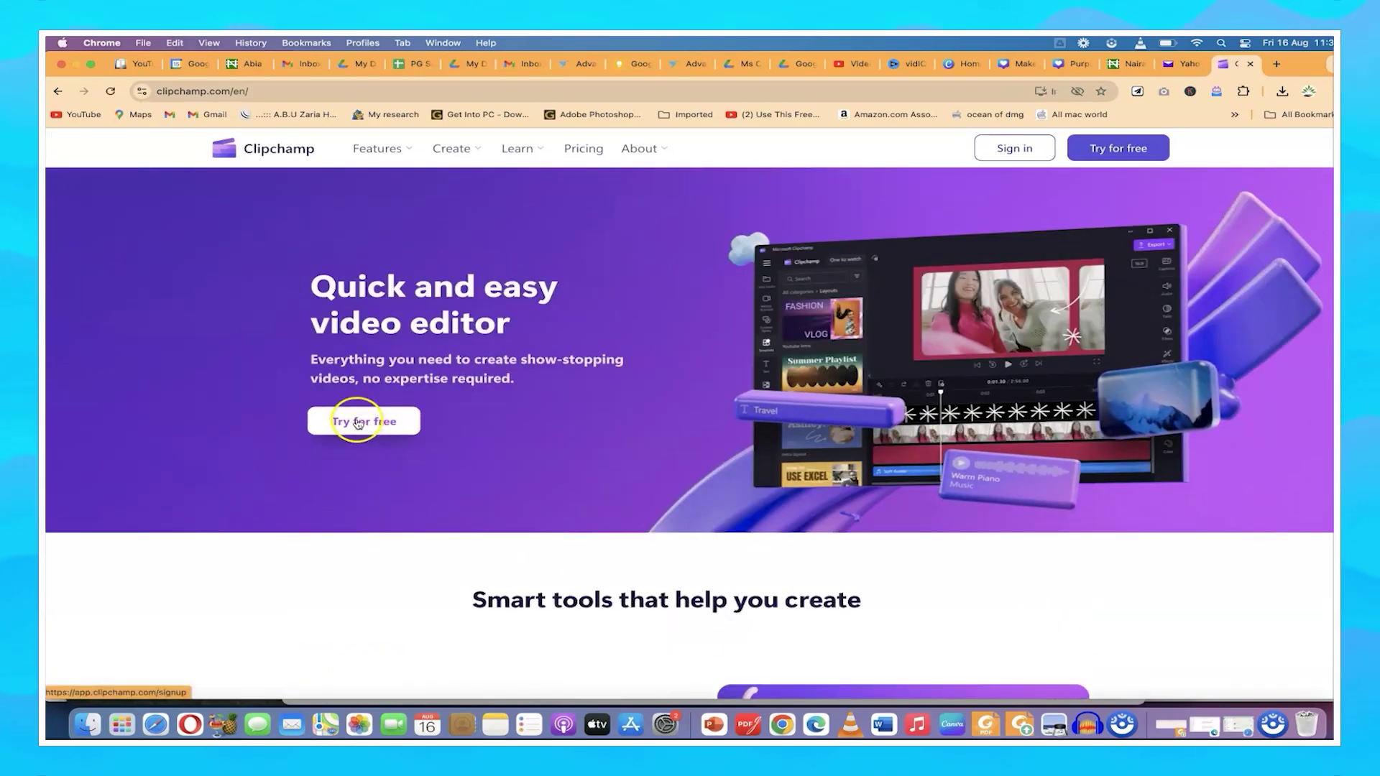
left_click(1133, 148)
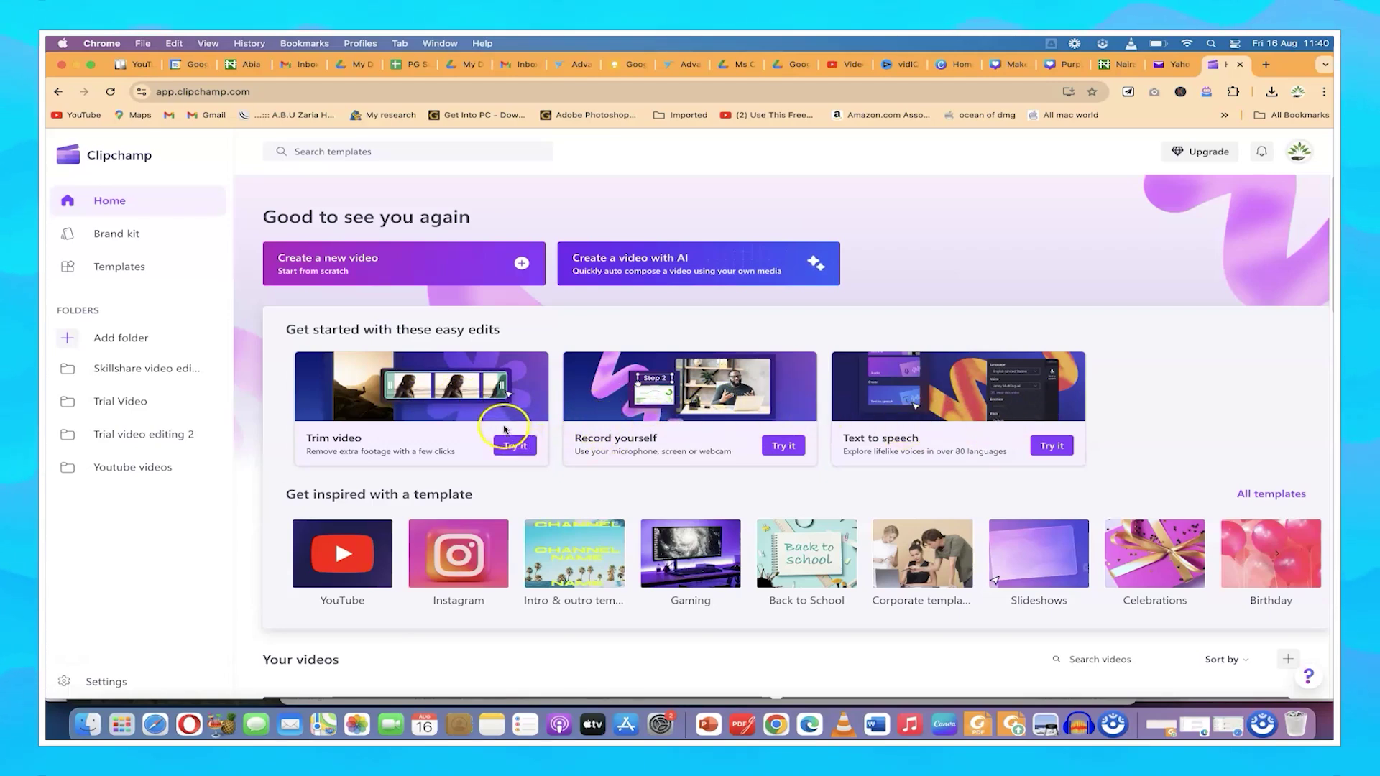
Step: Look over the dashboard, create a new video from scratch and name it "General trial video"
scroll(449, 495, "down", 1)
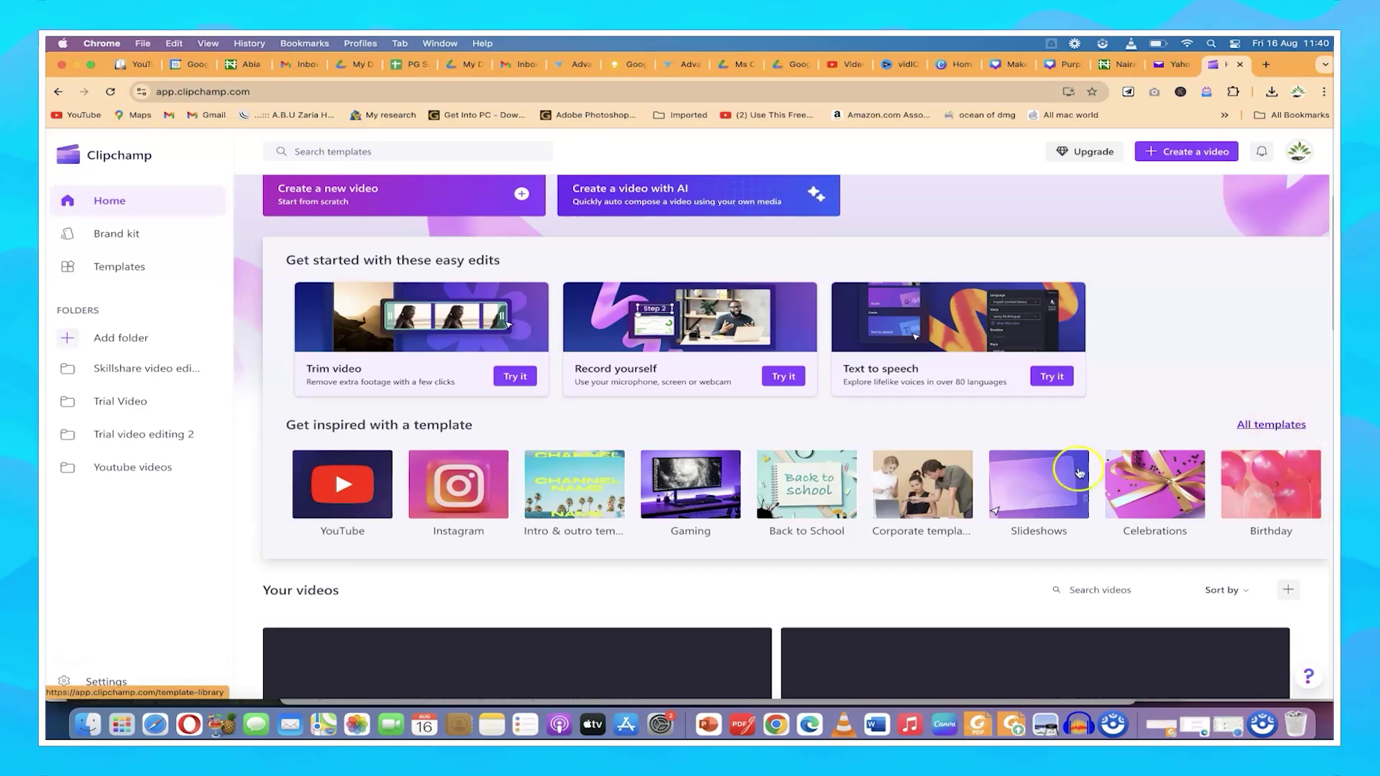
scroll(547, 596, "down", 5)
scroll(553, 590, "down", 12)
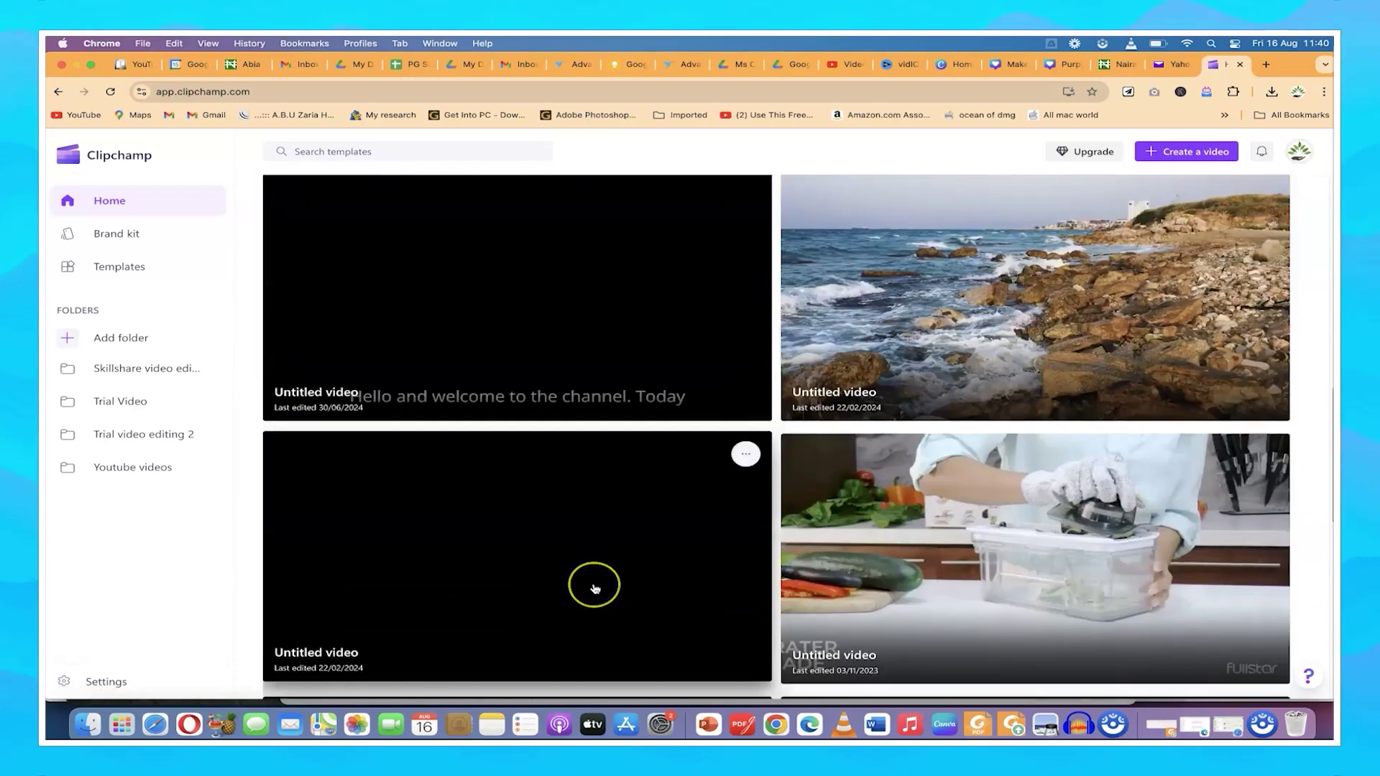
scroll(595, 588, "up", 2)
scroll(597, 561, "up", 15)
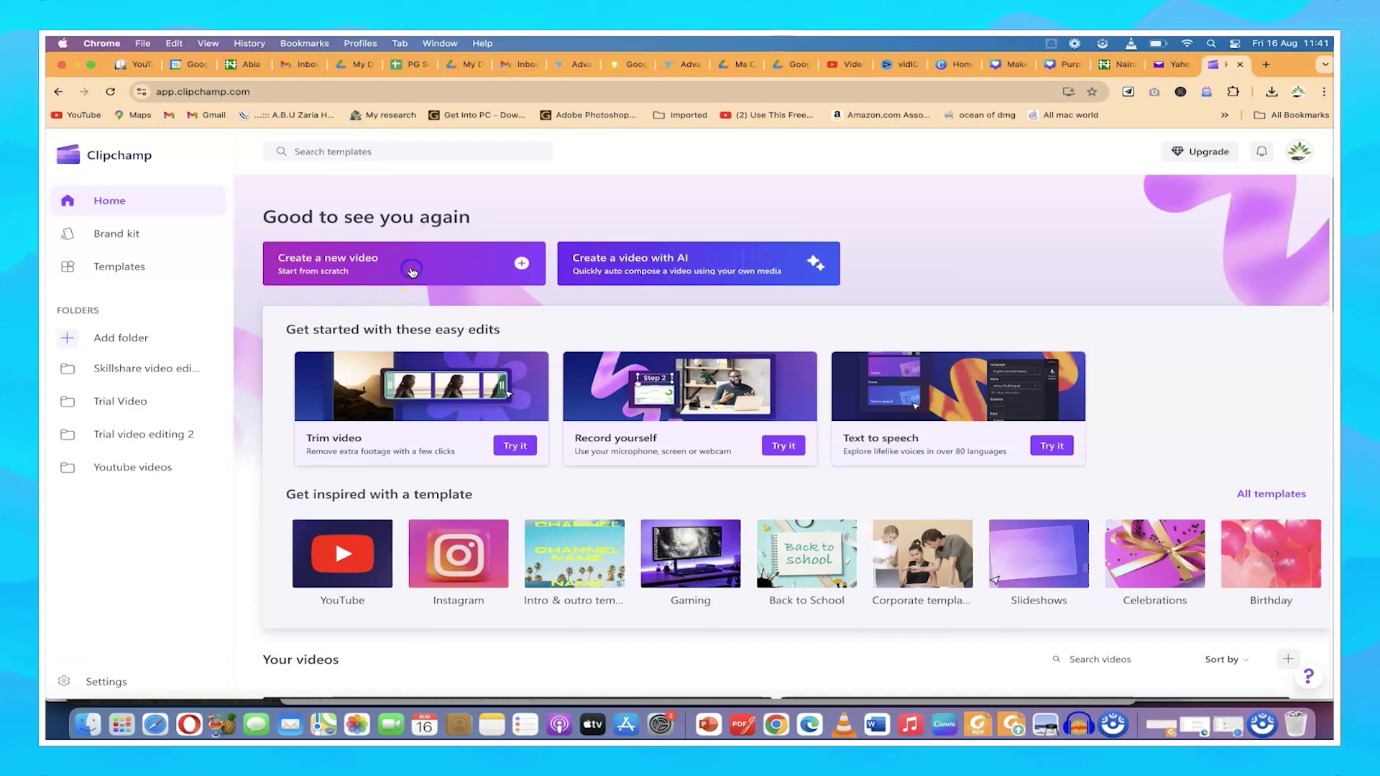
left_click(411, 272)
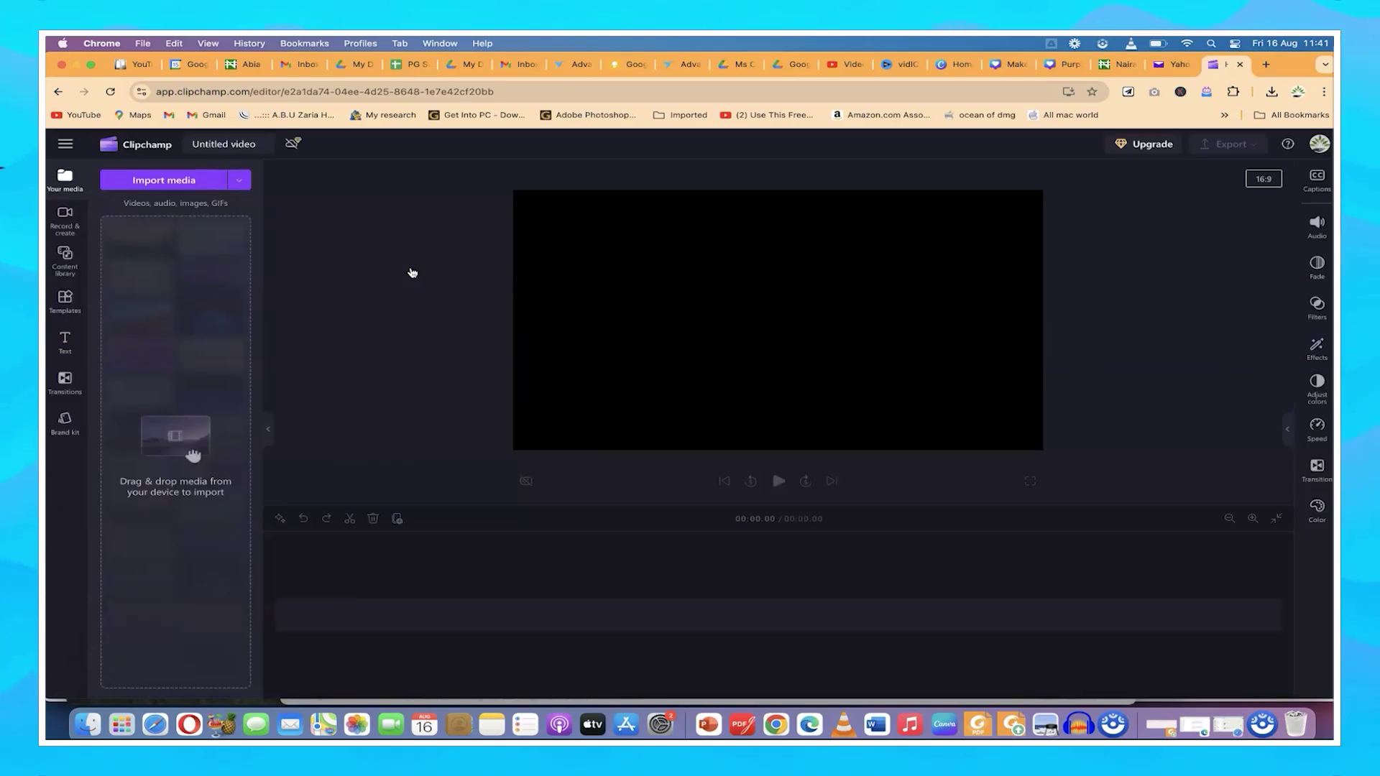
left_click(223, 146)
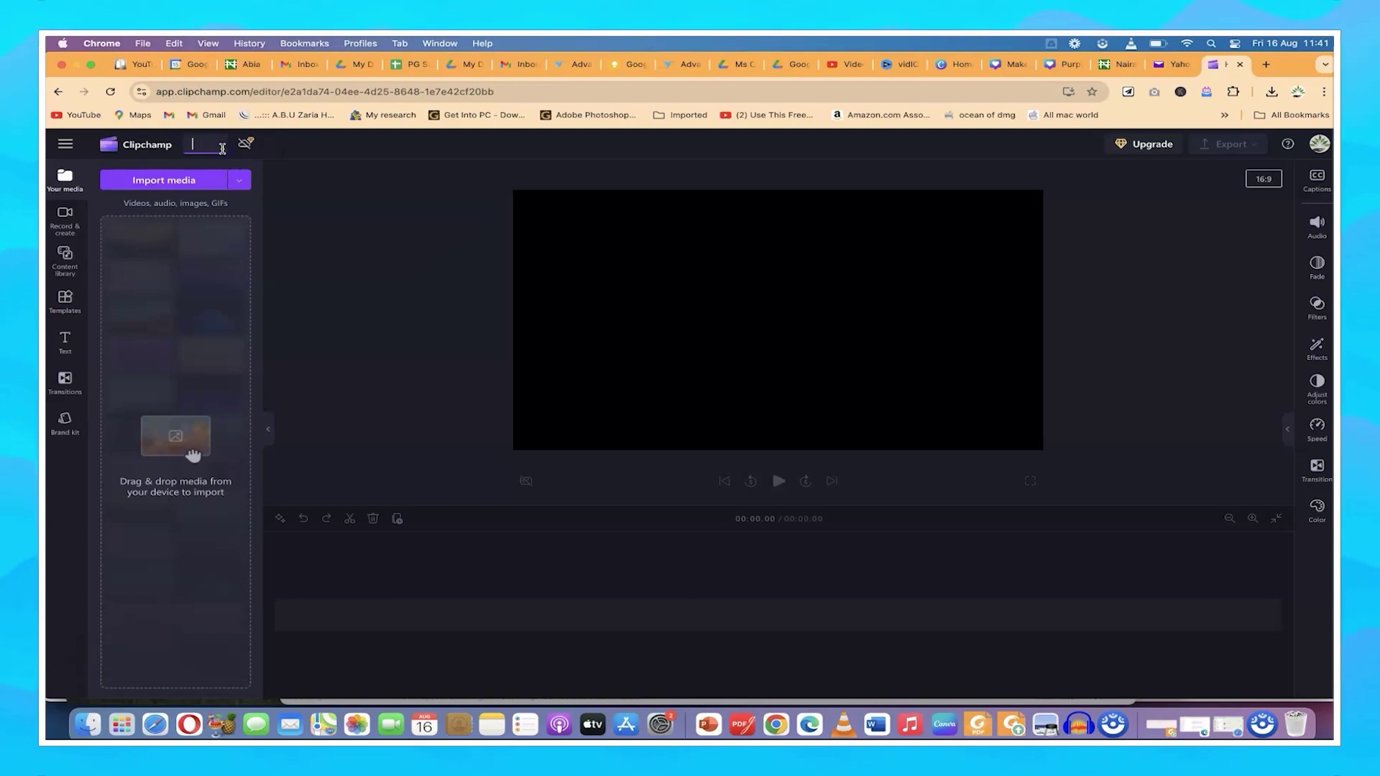
type("General trial video")
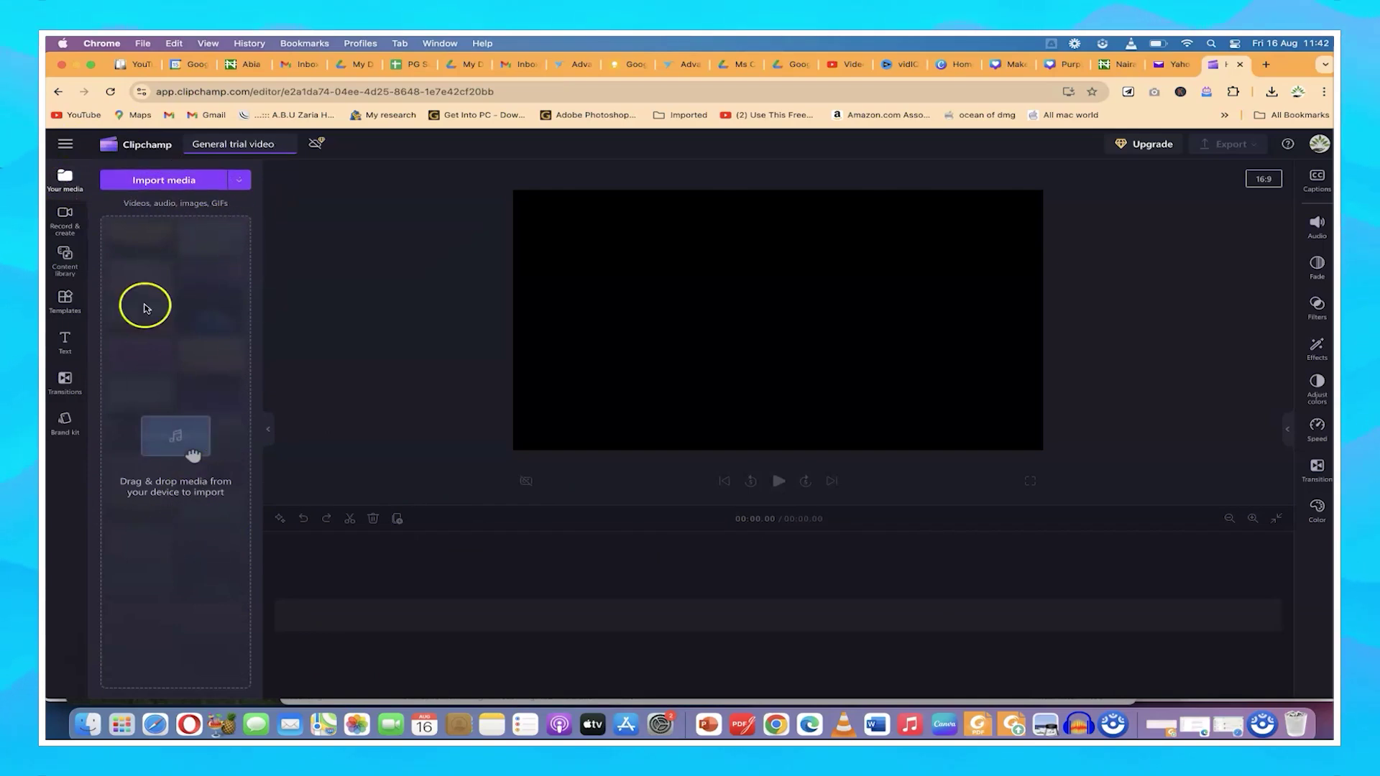
Step: Examine the available media import sources and the recording and text-to-speech options
left_click(243, 182)
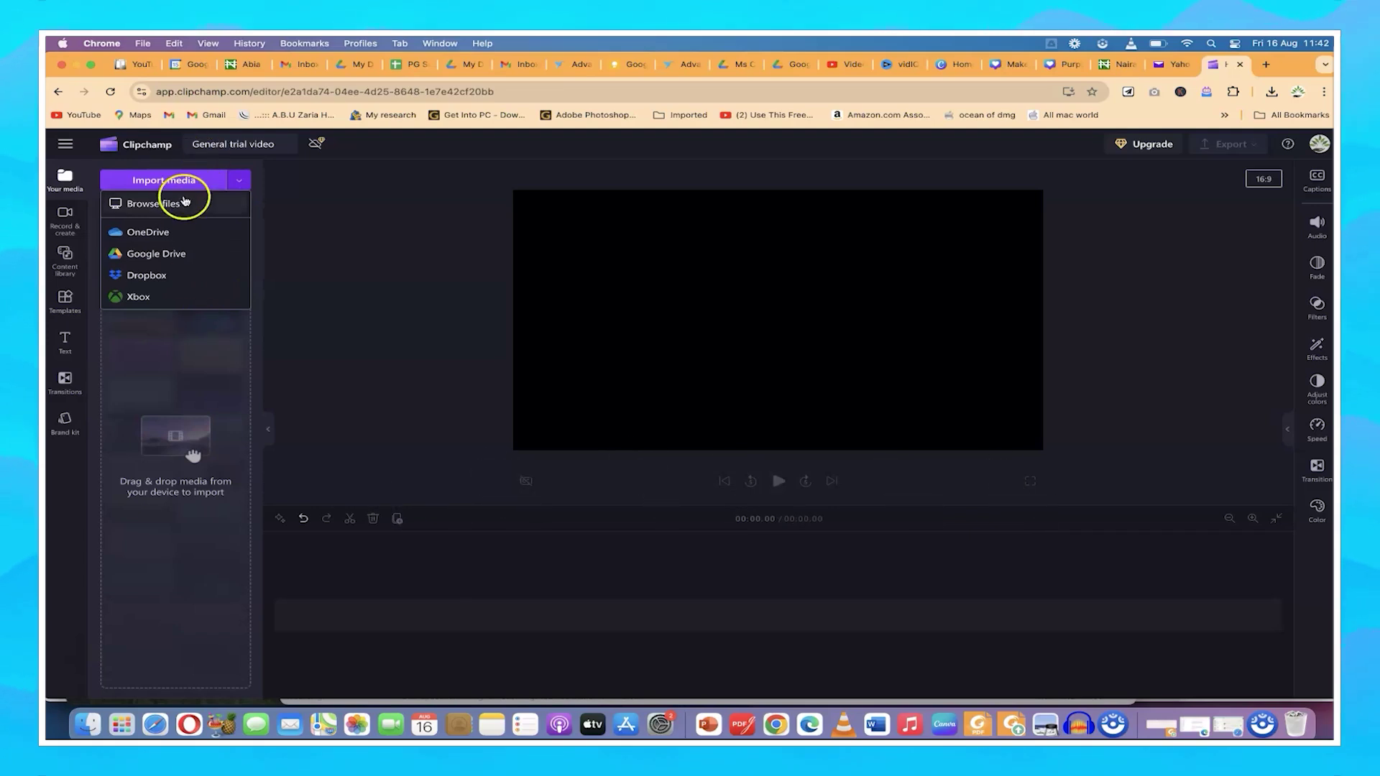
left_click(238, 180)
left_click(57, 221)
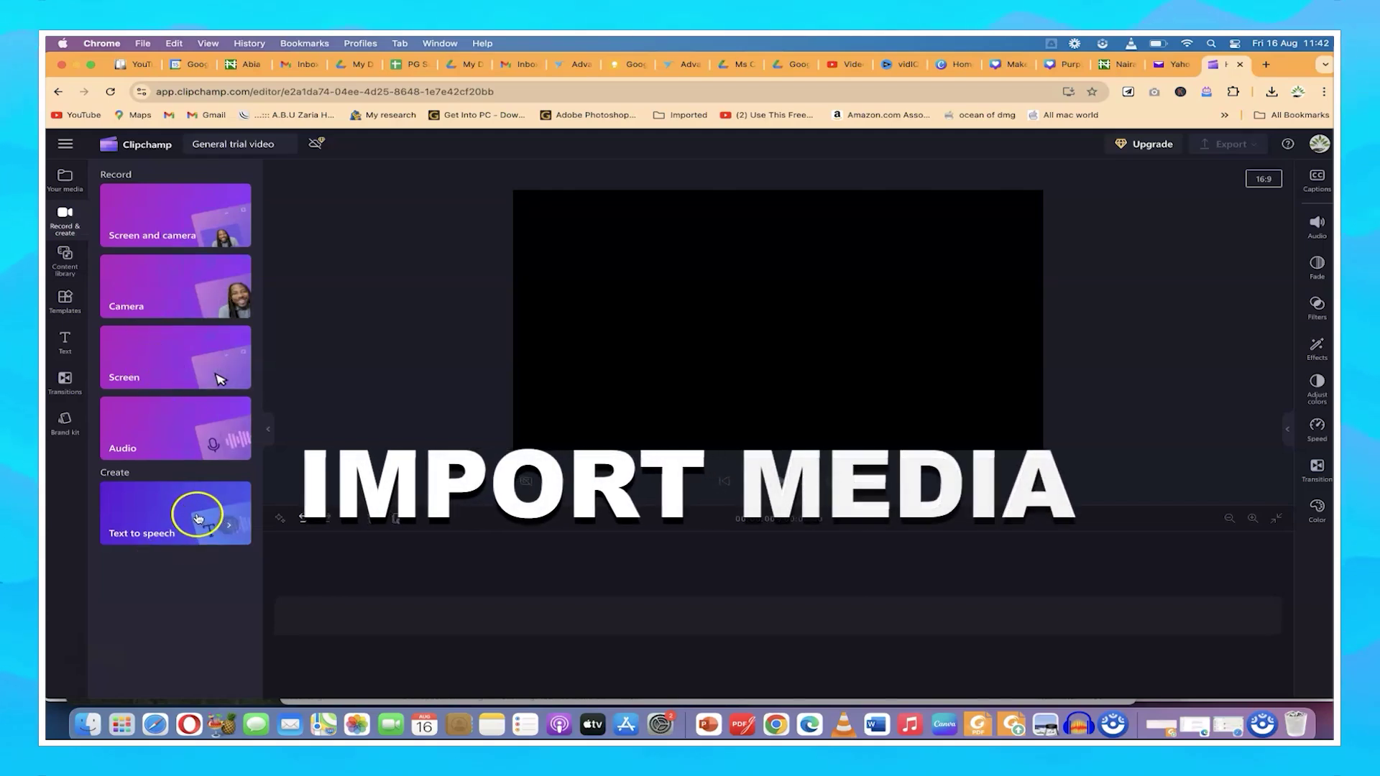
Step: Browse the content library, including its visuals categories and the full list of stock content
left_click(64, 257)
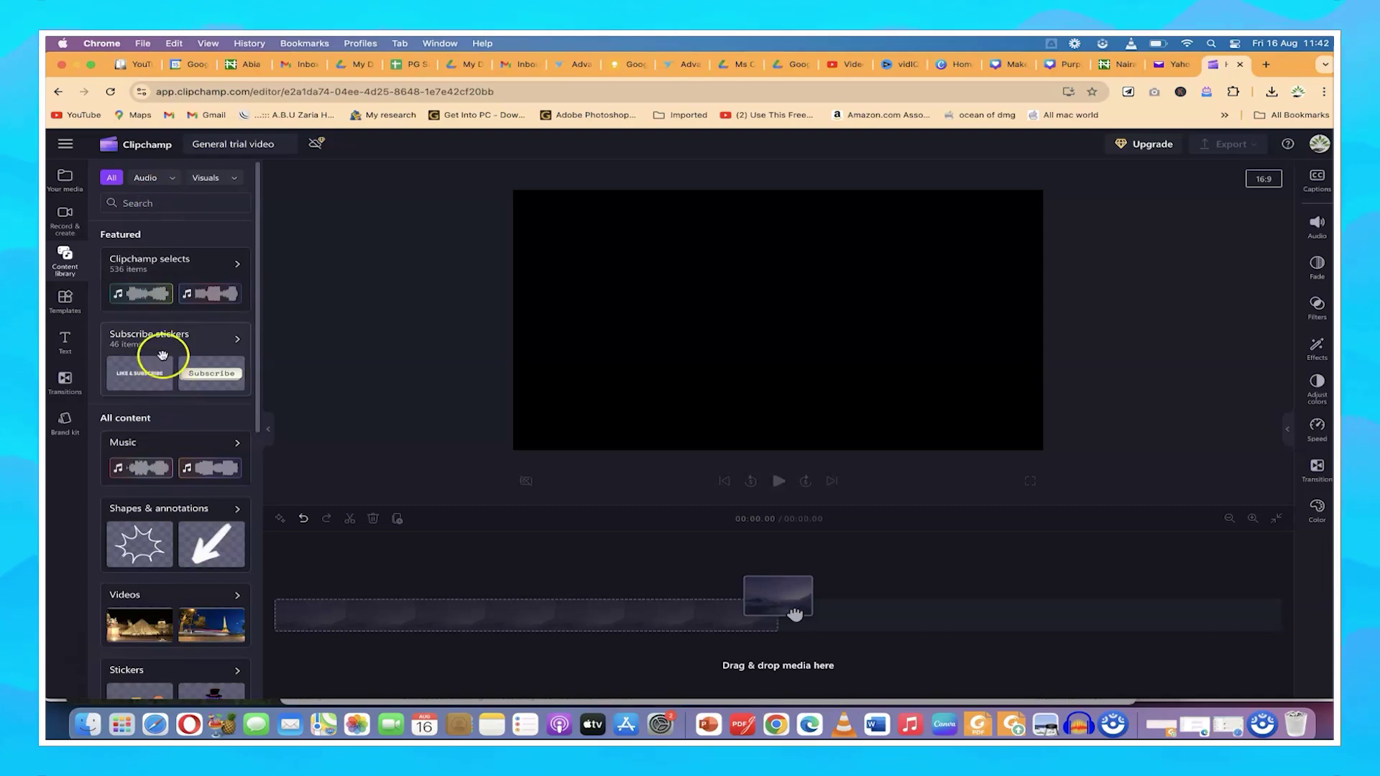
left_click(228, 177)
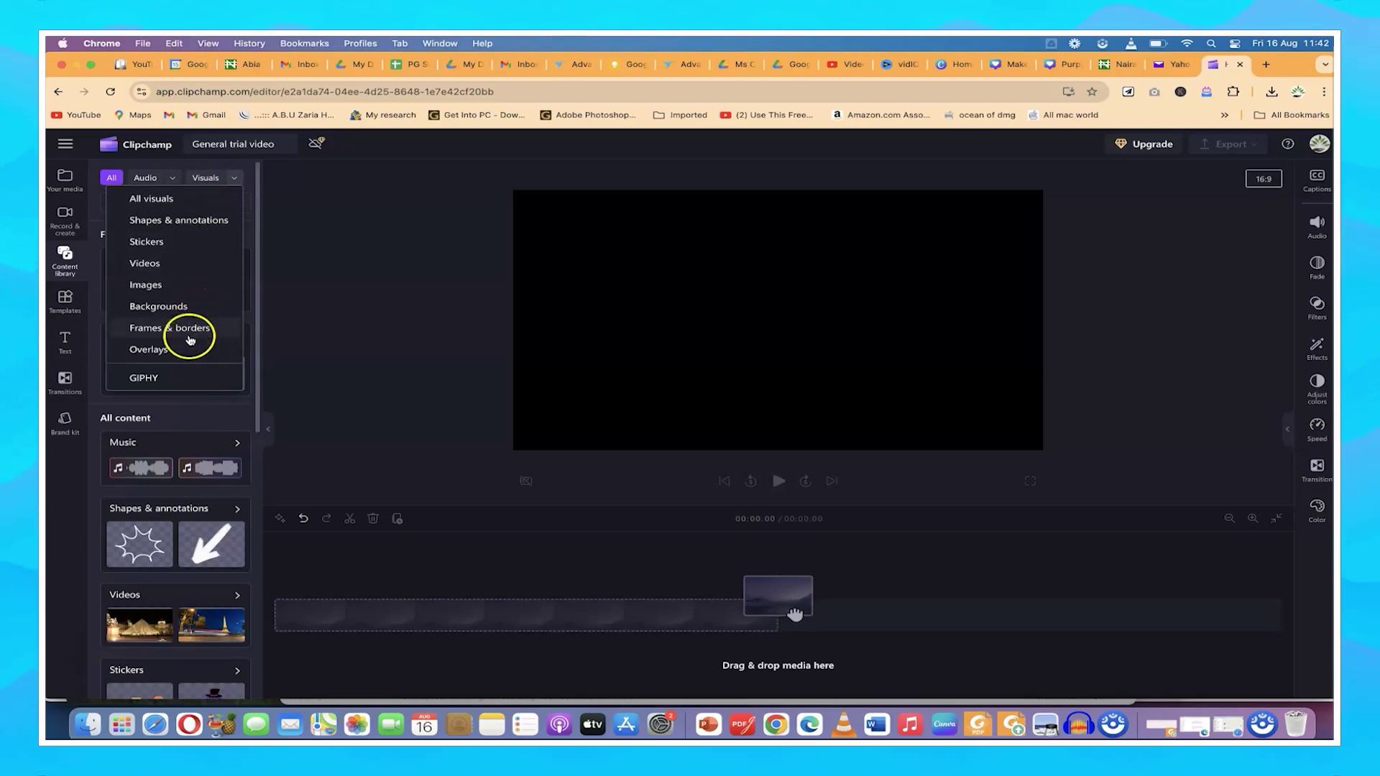
left_click(197, 416)
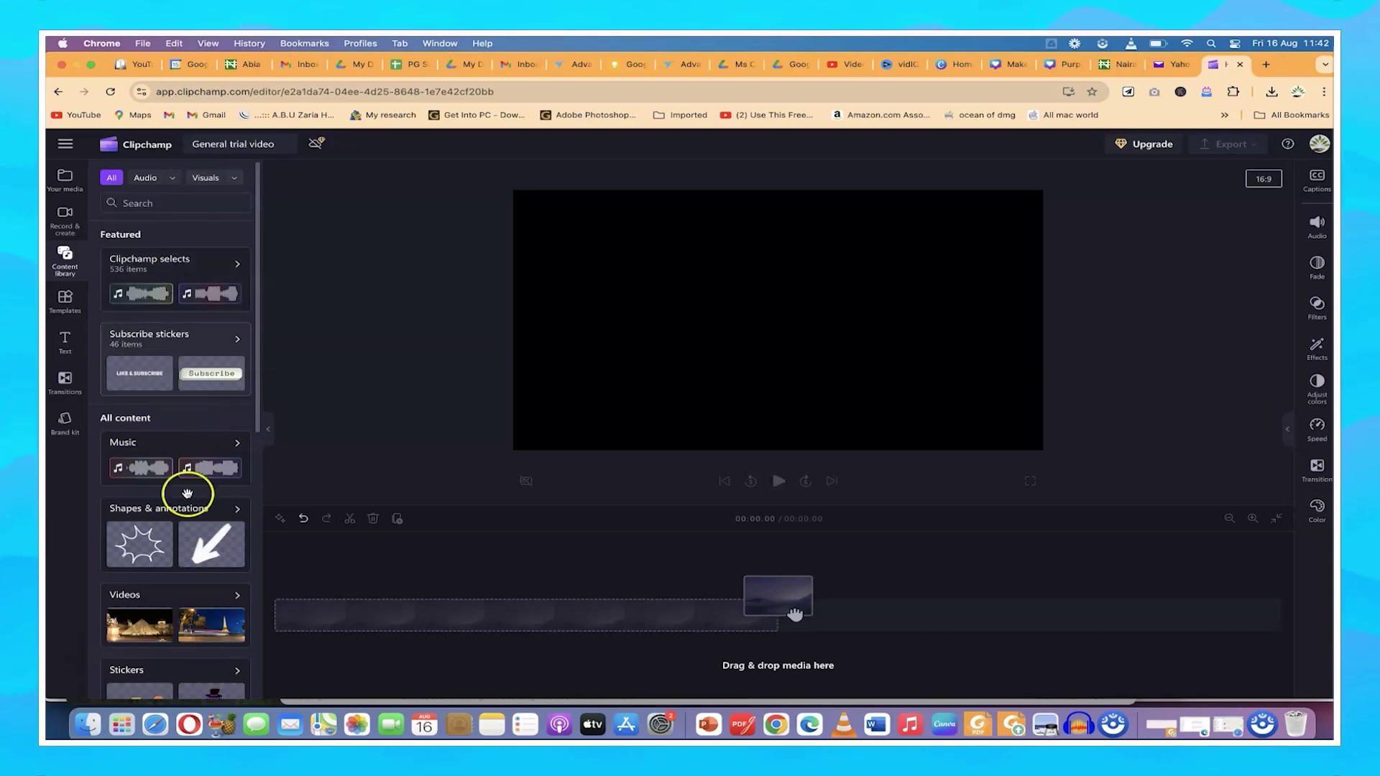
scroll(192, 531, "down", 10)
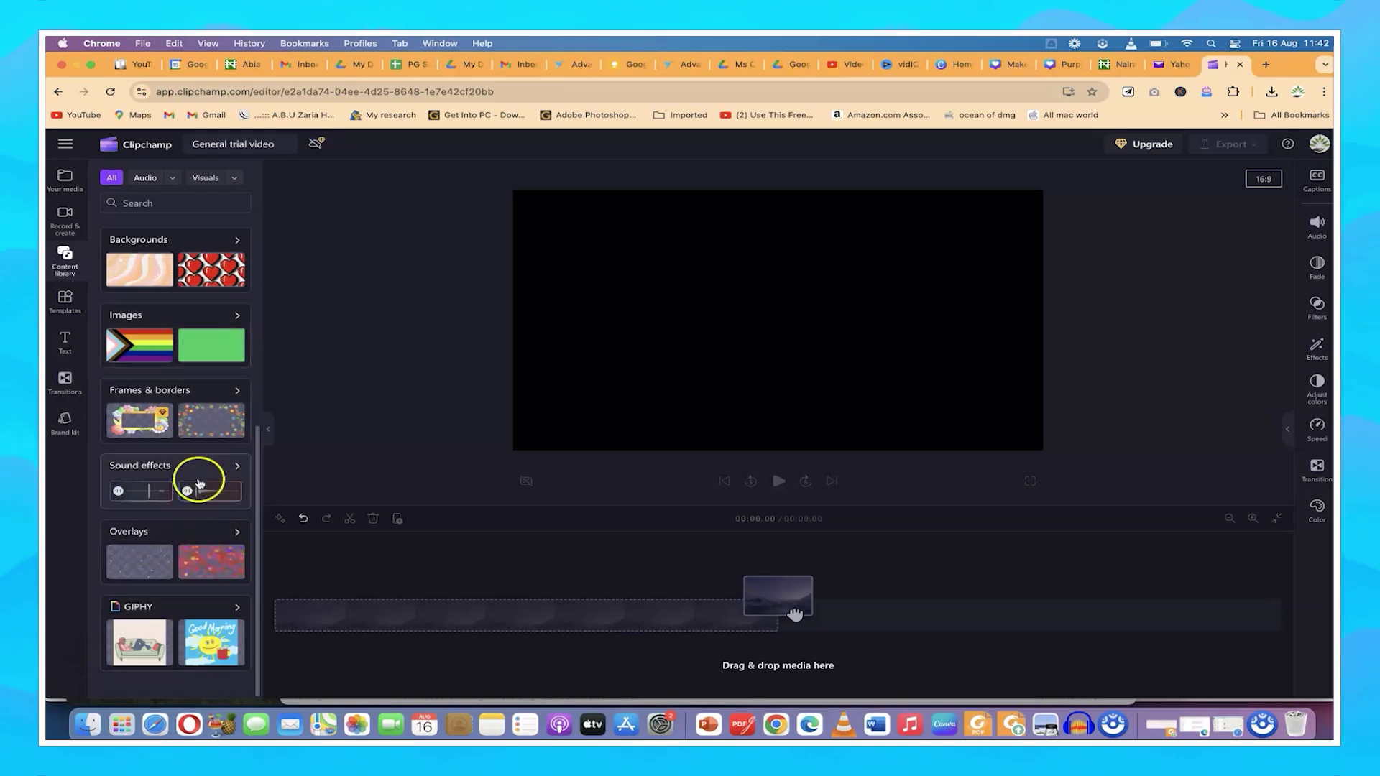
scroll(185, 293, "up", 10)
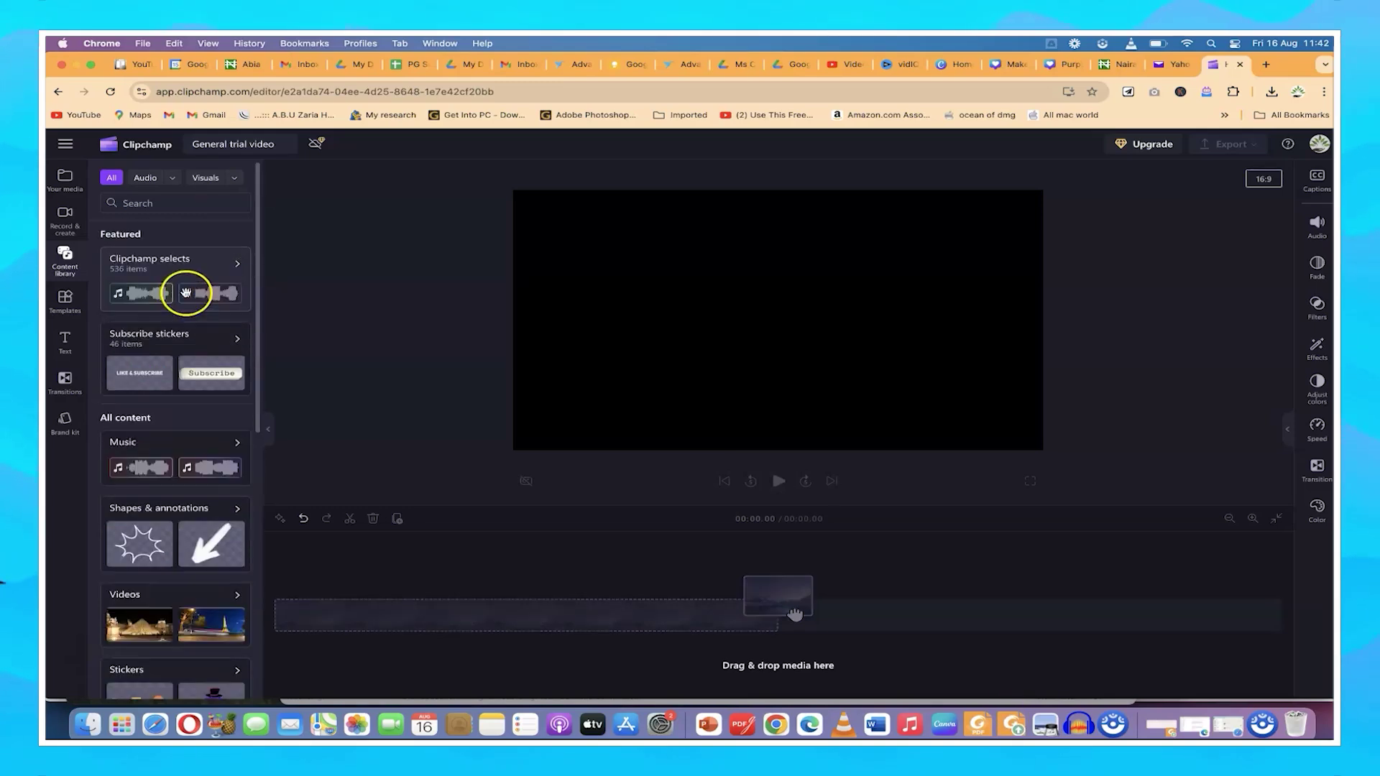
Step: Look through the templates, the text title styles and the available transitions
left_click(66, 301)
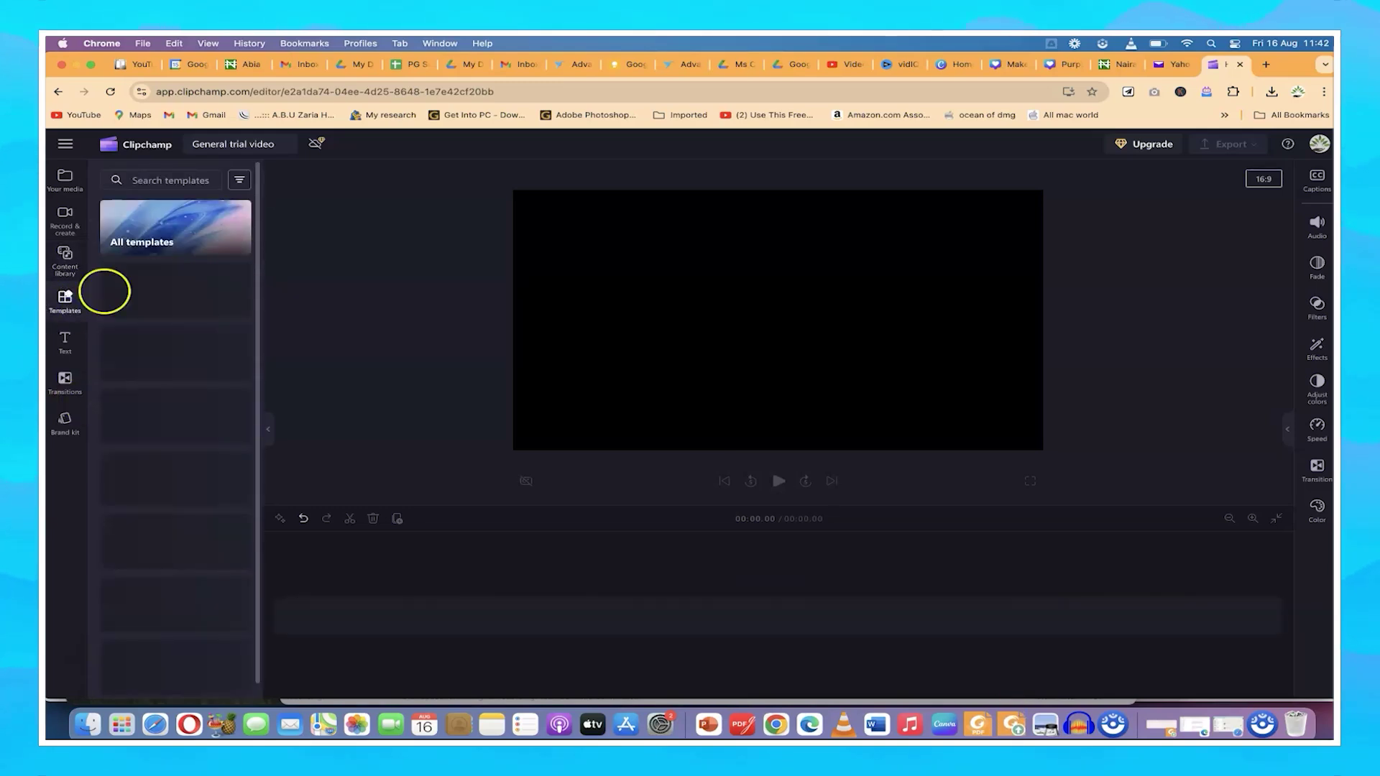
left_click(76, 354)
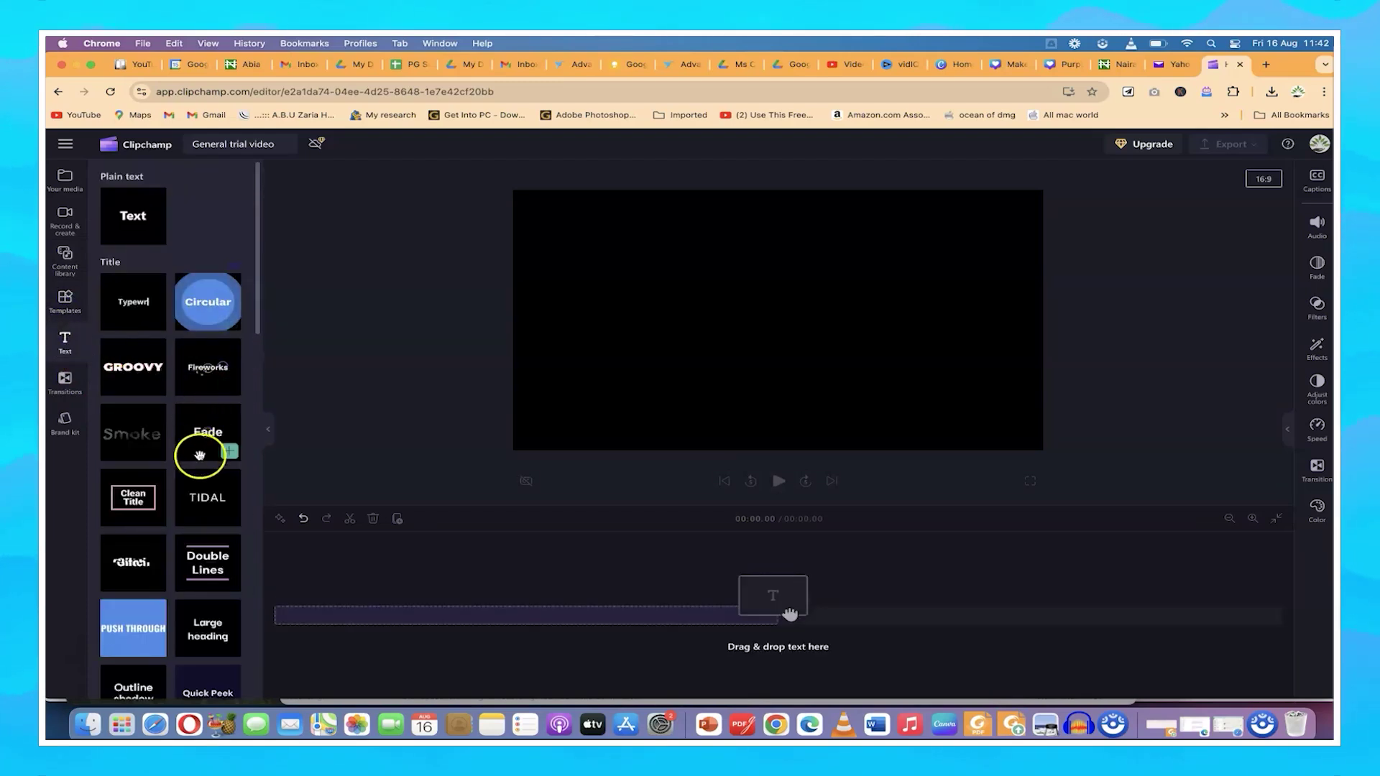
scroll(179, 611, "down", 1)
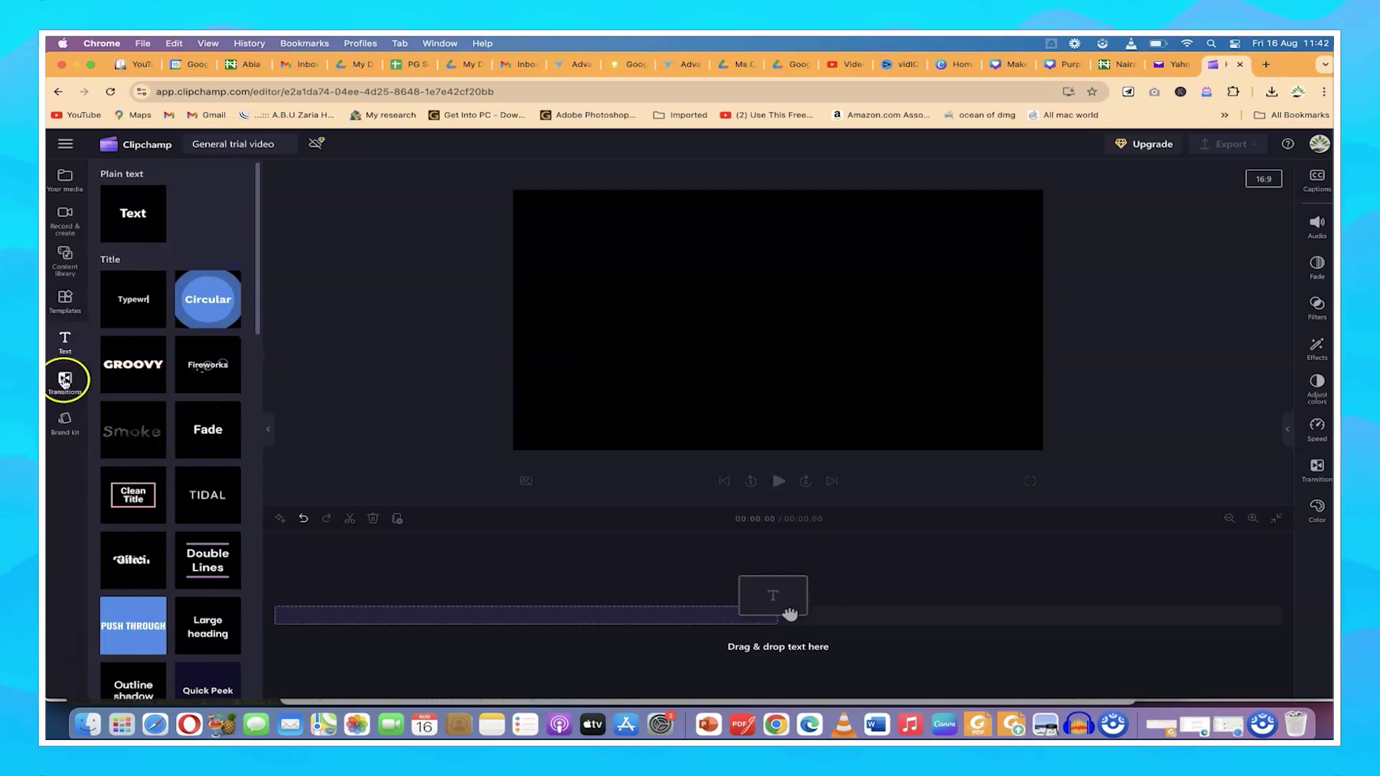
left_click(63, 379)
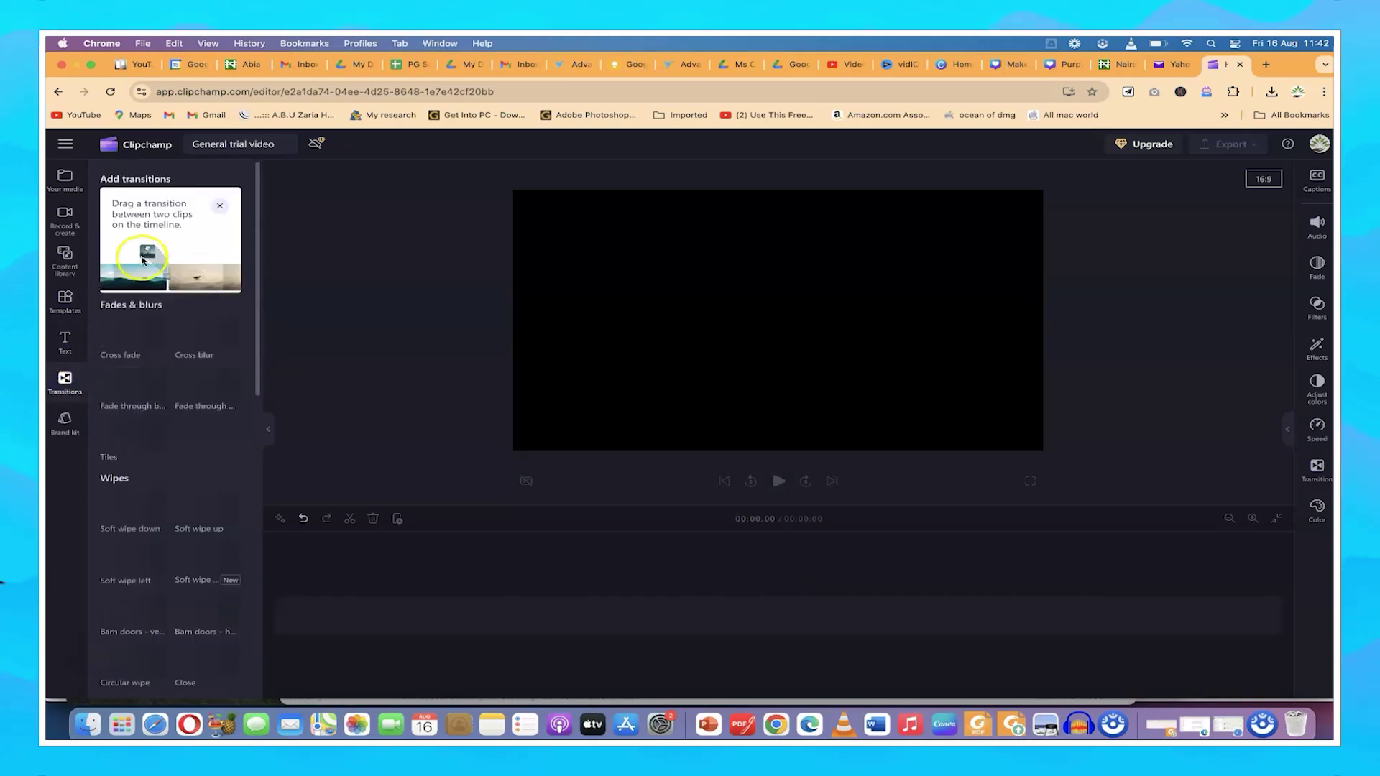
scroll(148, 504, "down", 5)
scroll(149, 508, "up", 5)
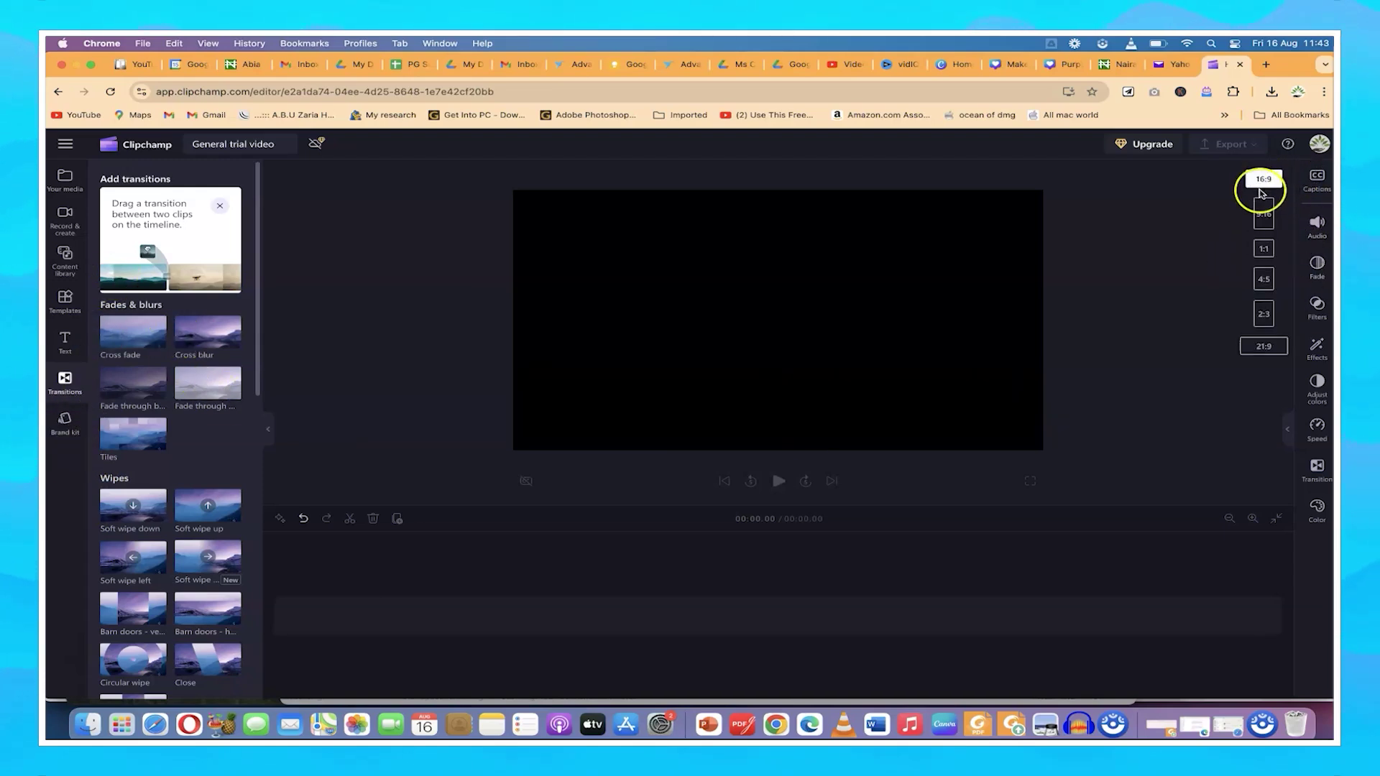
Step: Preview the aspect ratio options from 9:16 portrait to 21:9 cinematic and keep the video at 16:9
left_click(1264, 212)
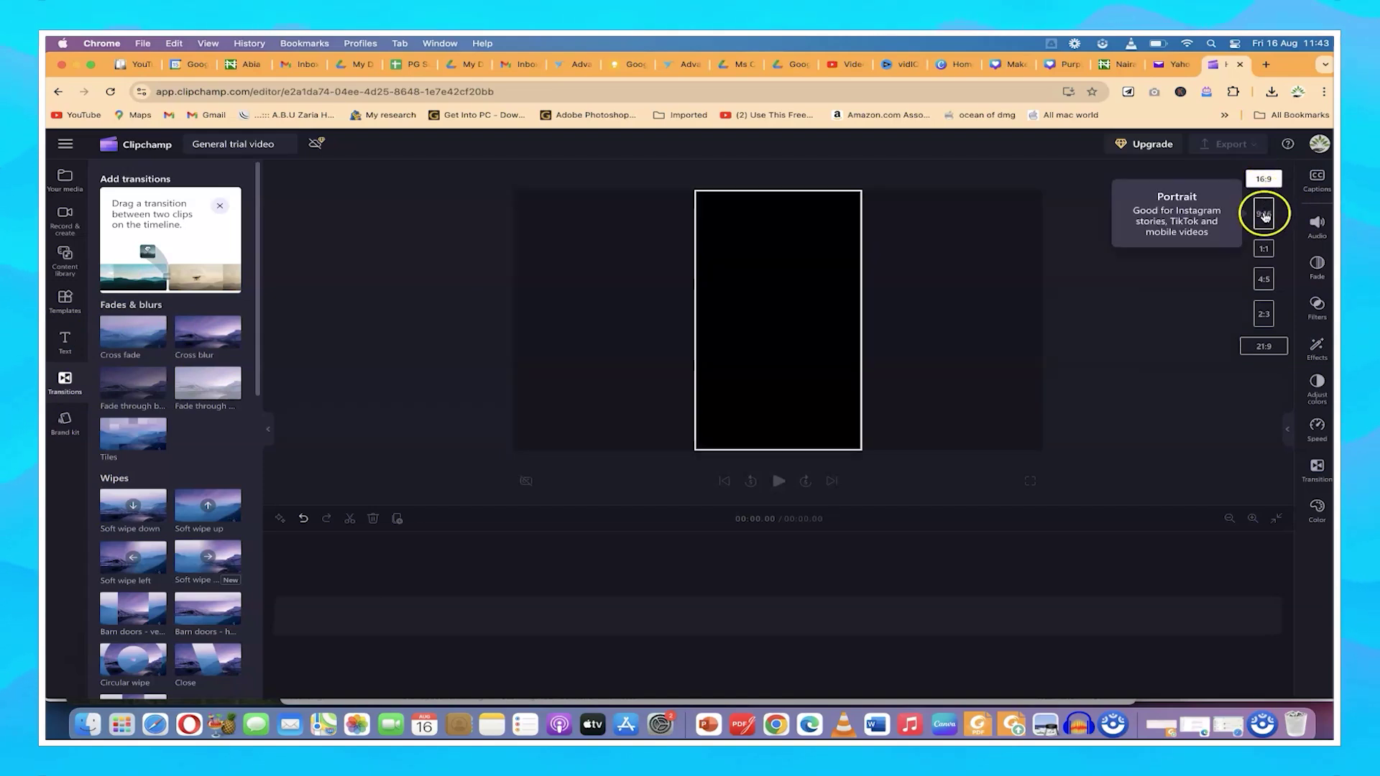
left_click(1265, 251)
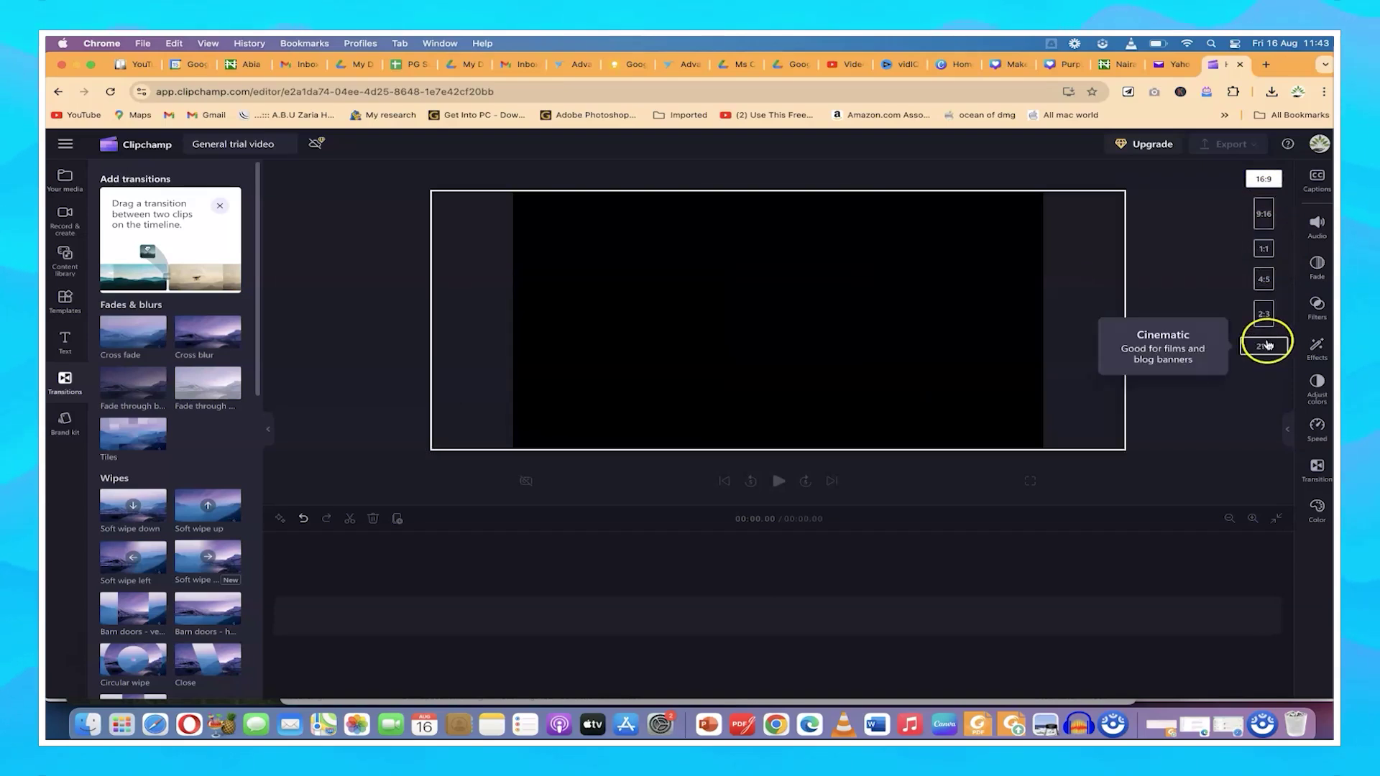
left_click(1268, 184)
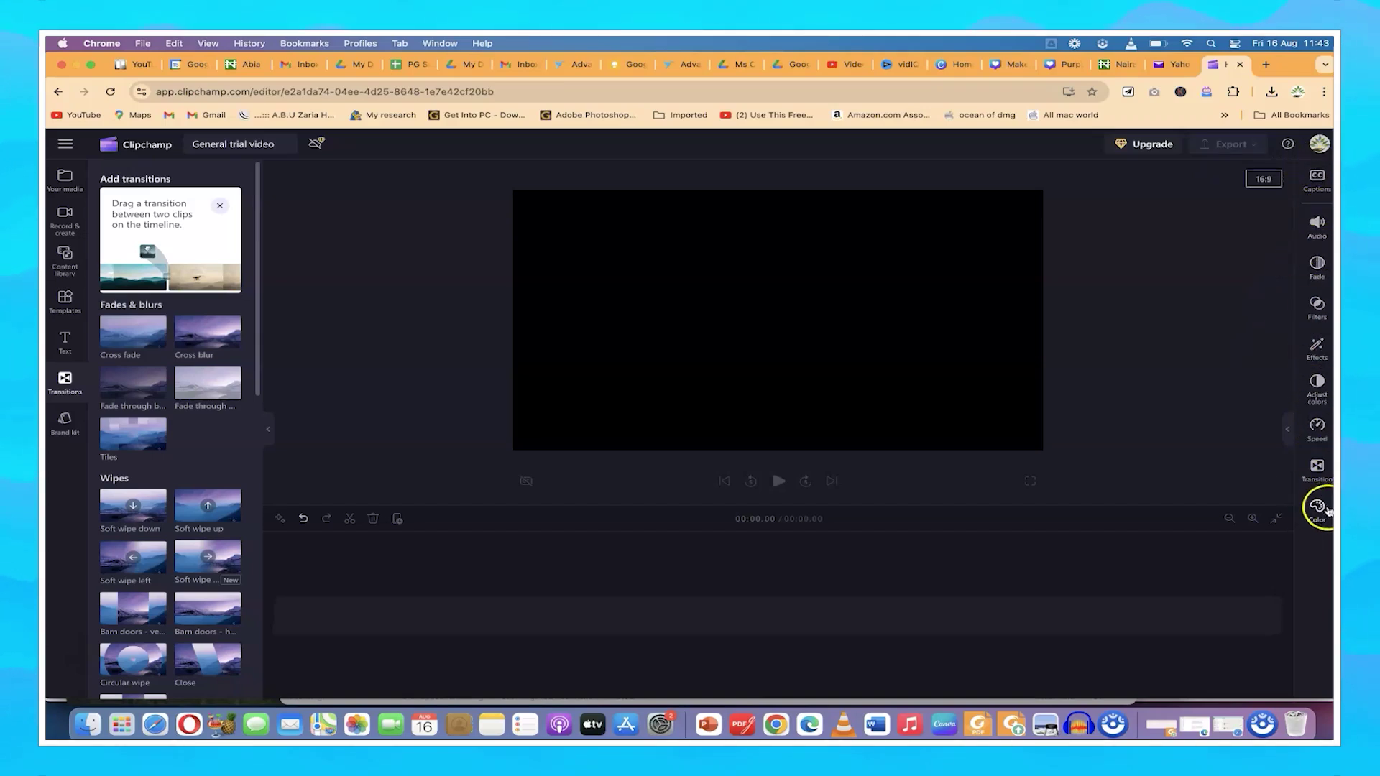
Step: Import the two production_id (2160p) MP4 clips from the Videos folder of the Clipchamp project under Desktop's YouTube Videos
left_click(65, 176)
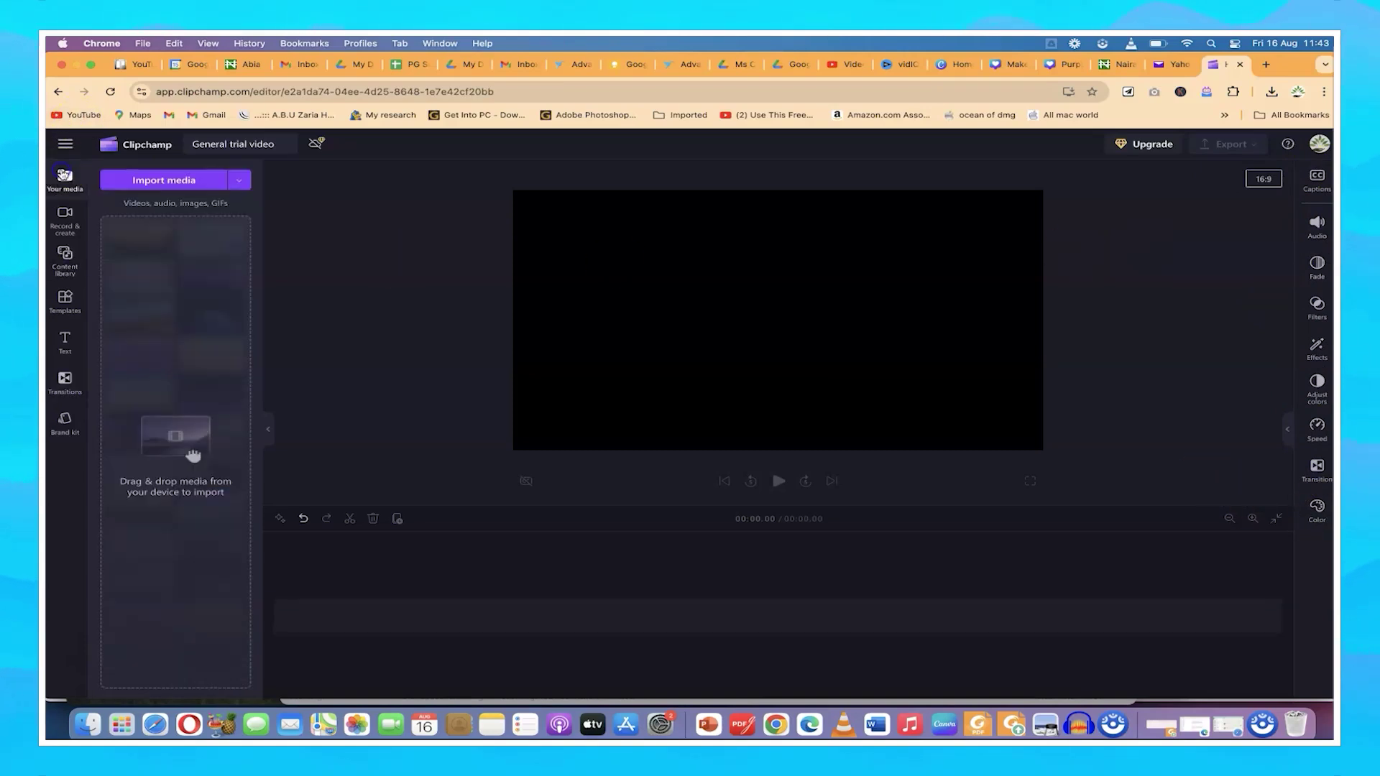
left_click(165, 185)
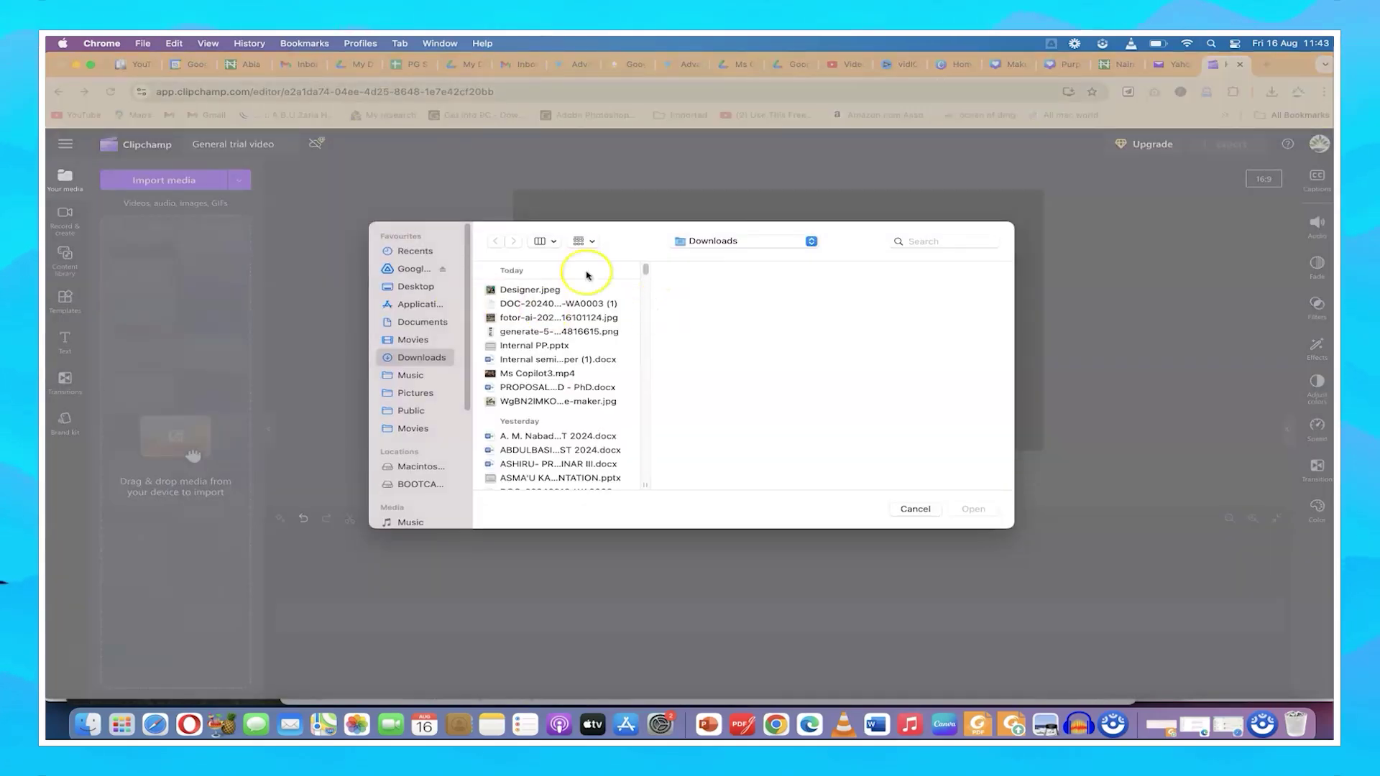
left_click(411, 287)
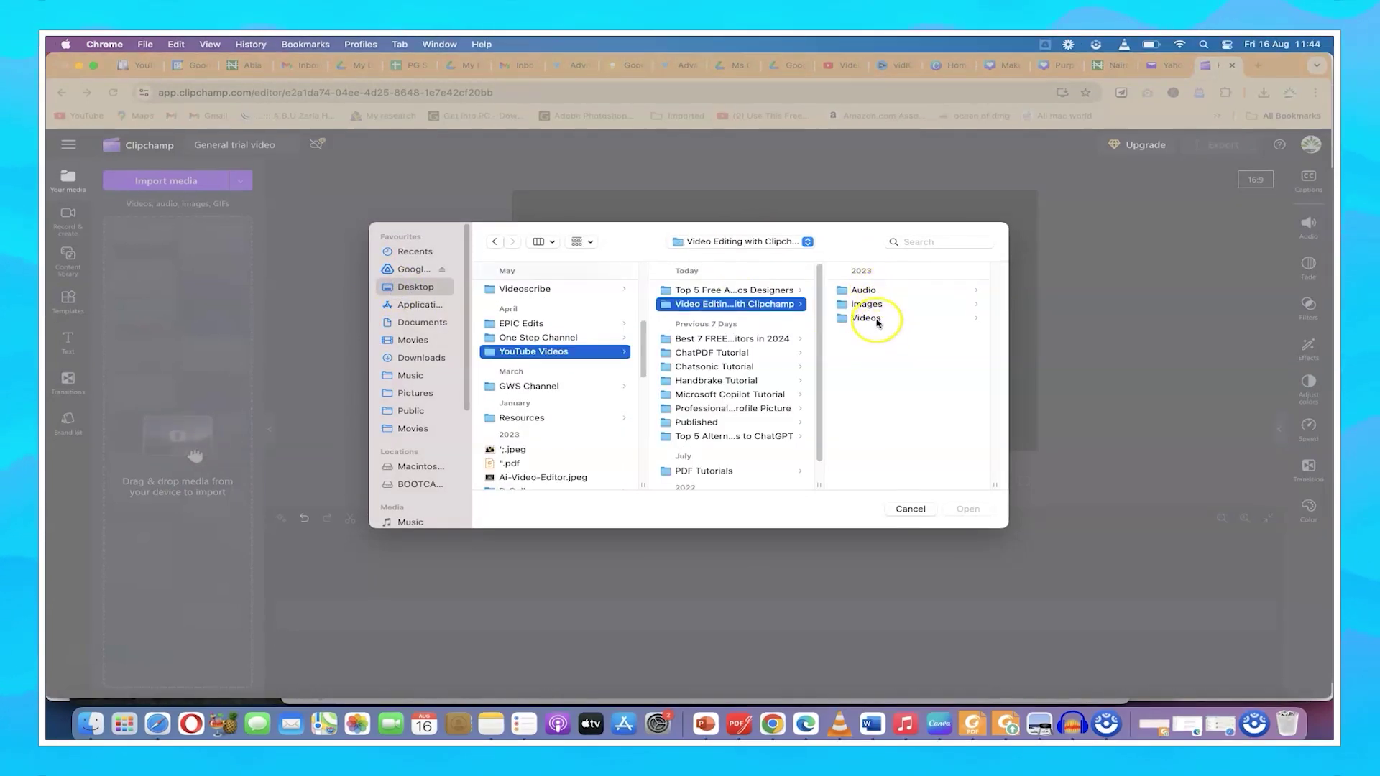
left_click(880, 325)
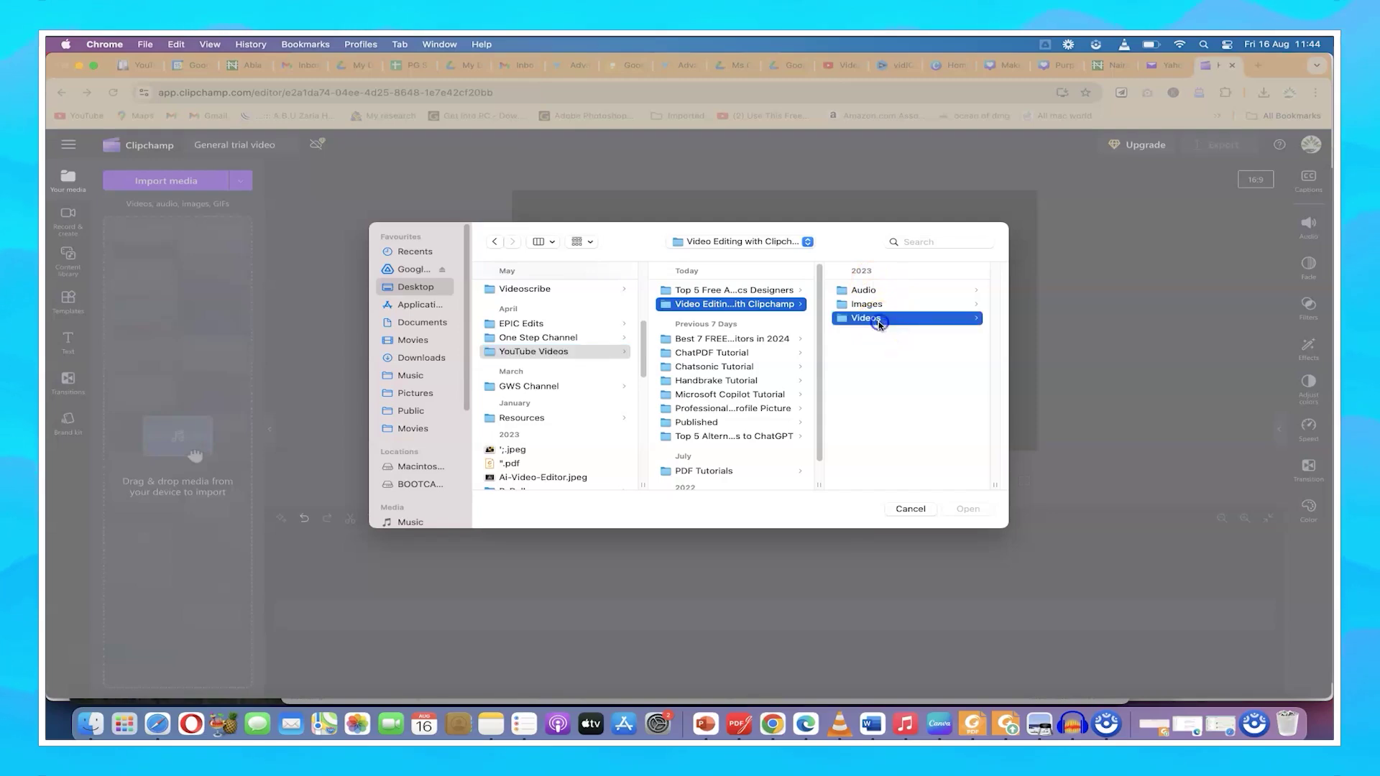
left_click(897, 303)
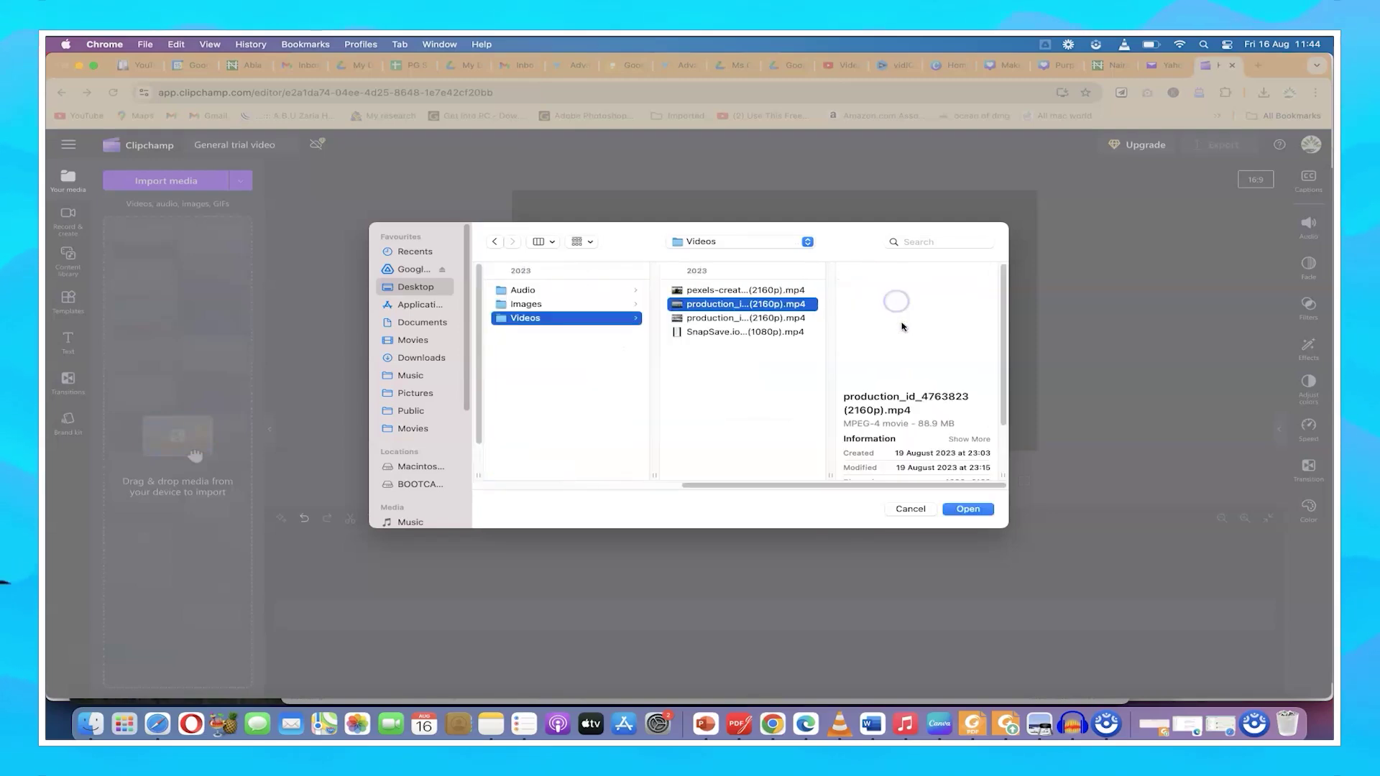
left_click(758, 318, "shift")
left_click(967, 509)
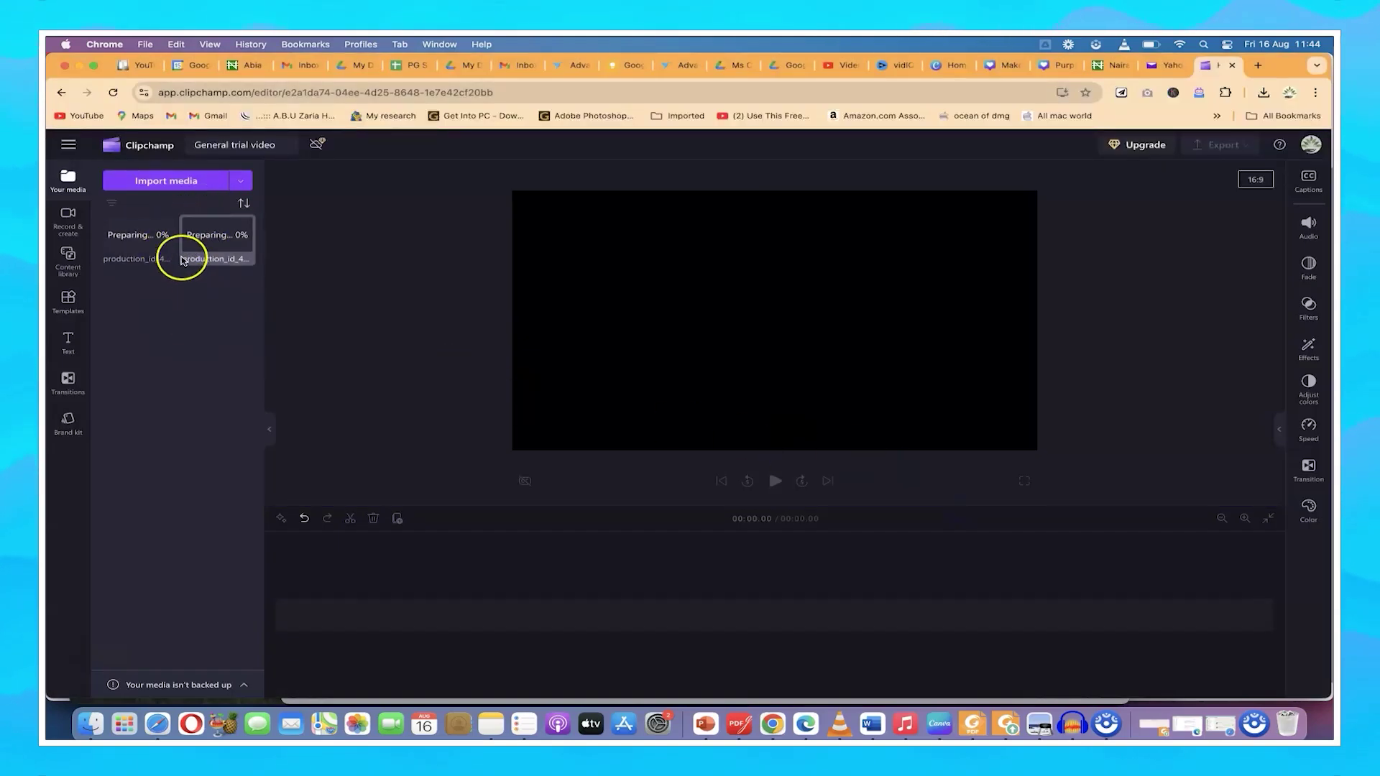
Step: Import the first two pexels JPG images from the project's Images folder, along with the Dream Escape audio track
left_click(181, 179)
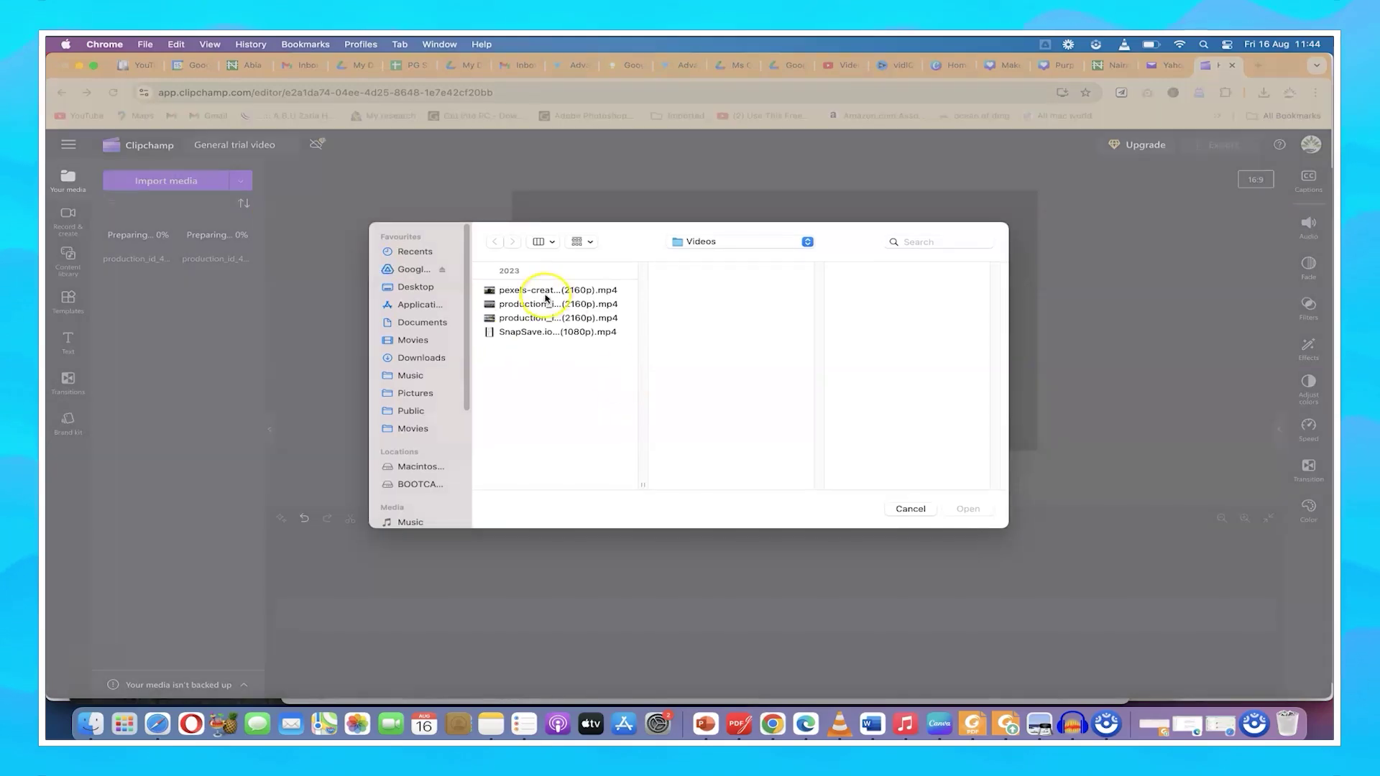
left_click(712, 241)
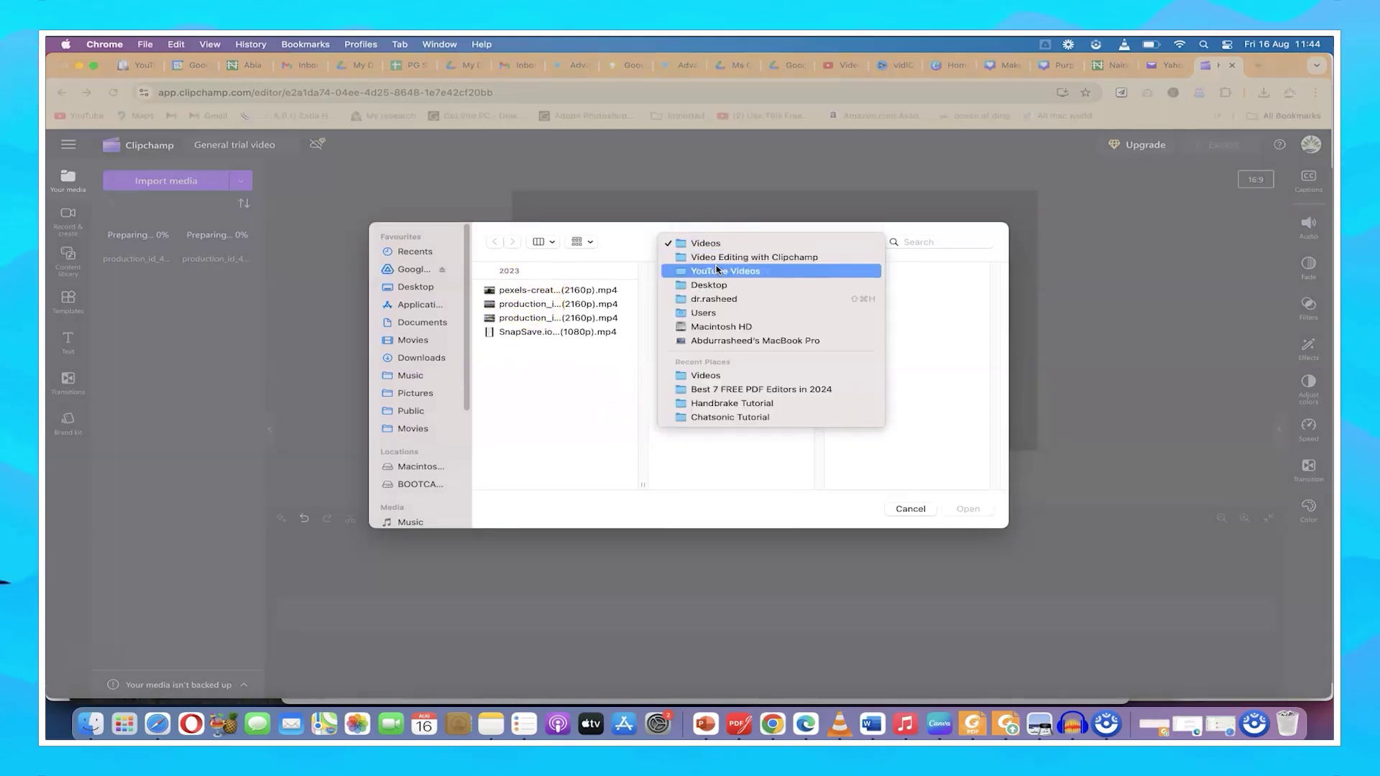
left_click(713, 260)
left_click(844, 305)
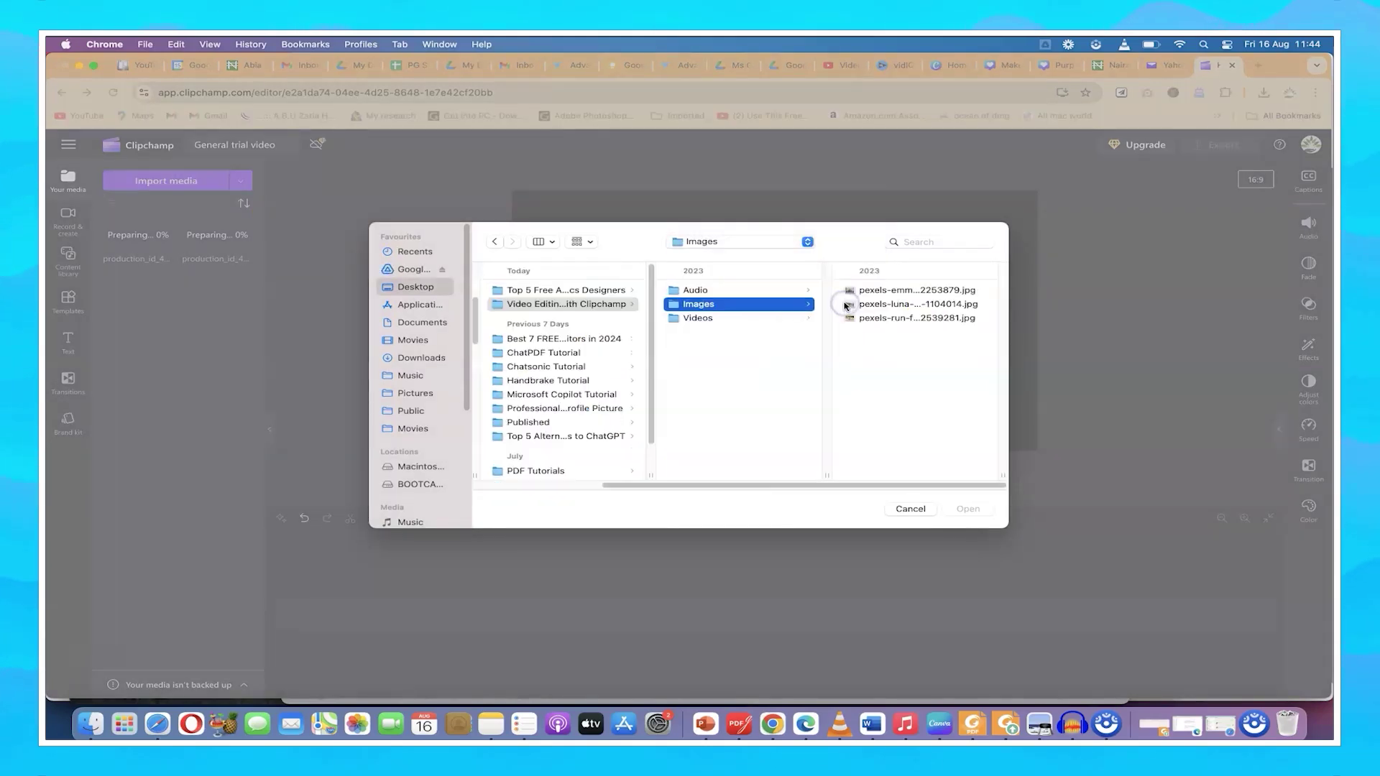
left_click(877, 291)
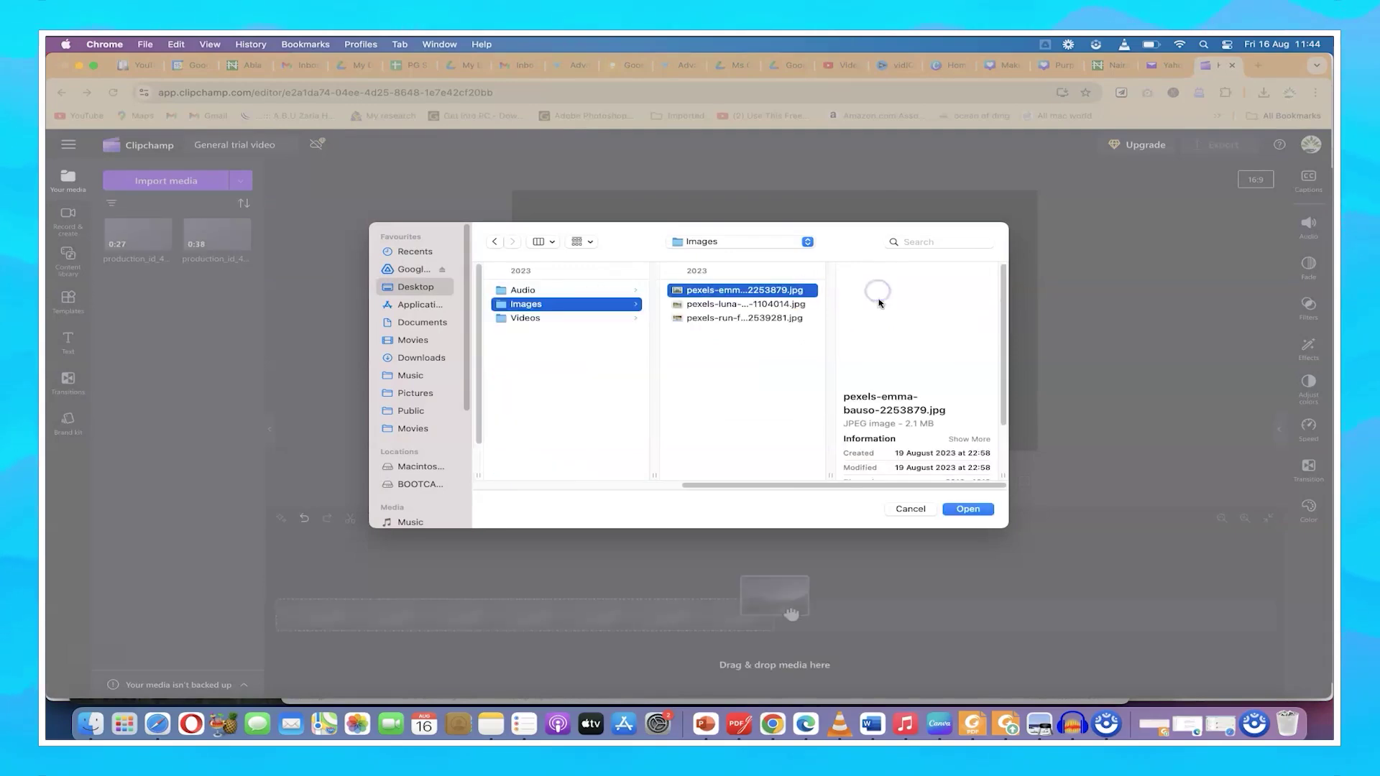
left_click(733, 303, "shift")
left_click(959, 510)
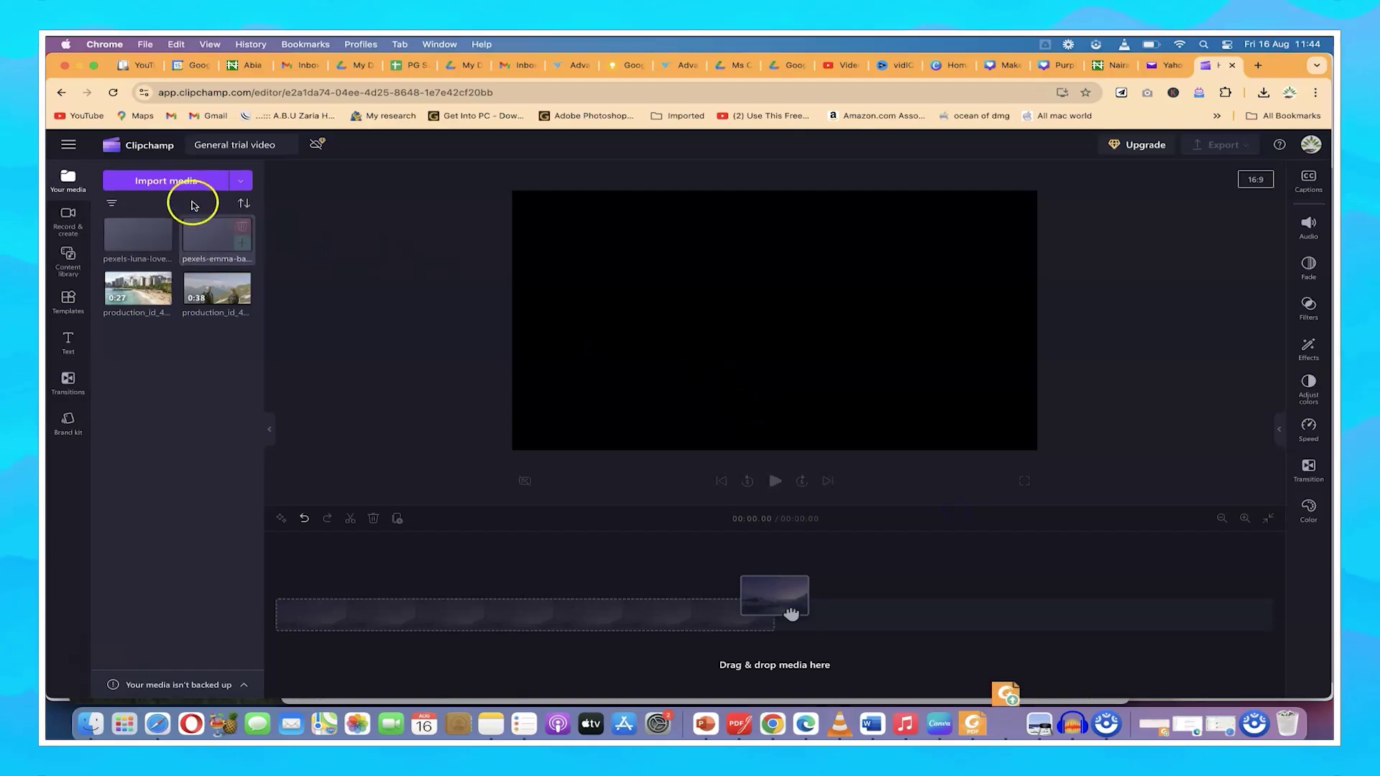
left_click(163, 180)
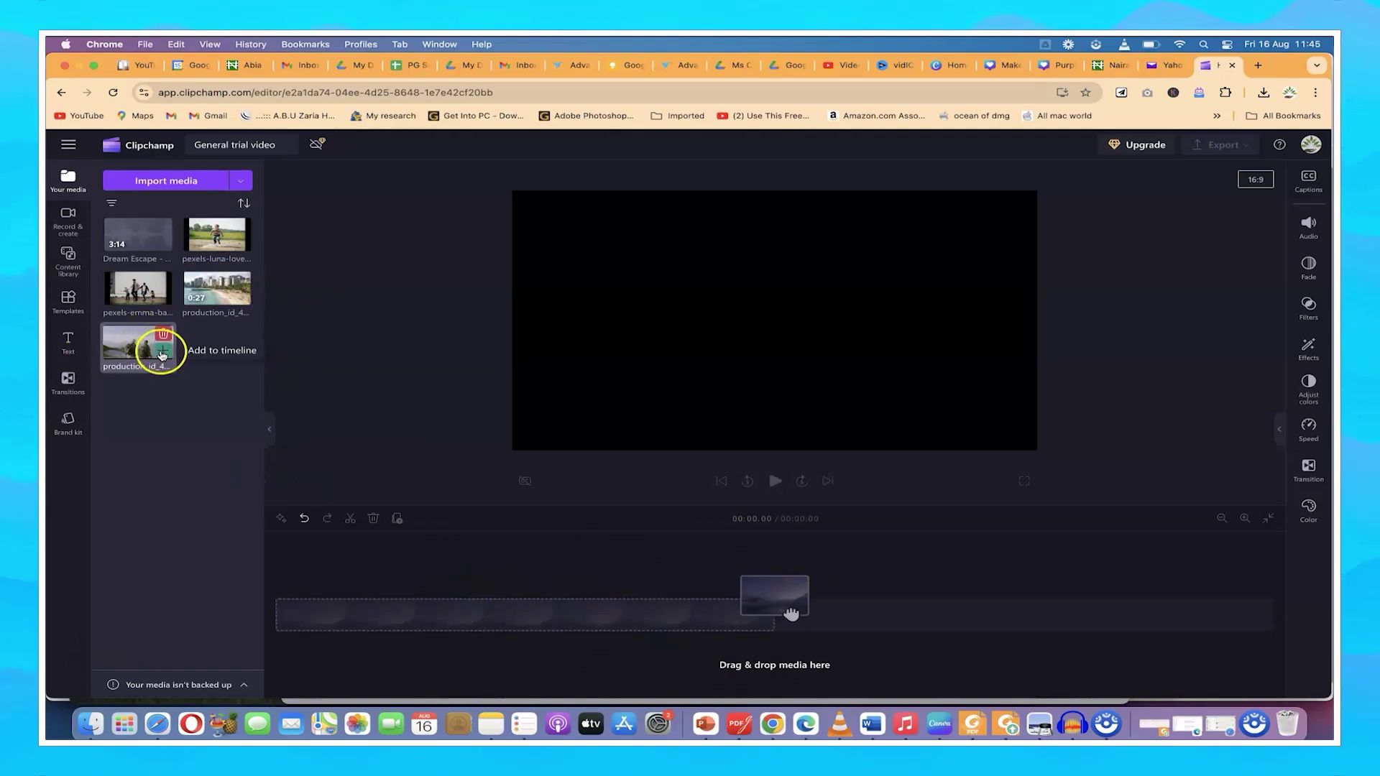
Step: Add the 0:38 hiking clip to the timeline and place the 0:27 beach clip directly after it
left_click(164, 354)
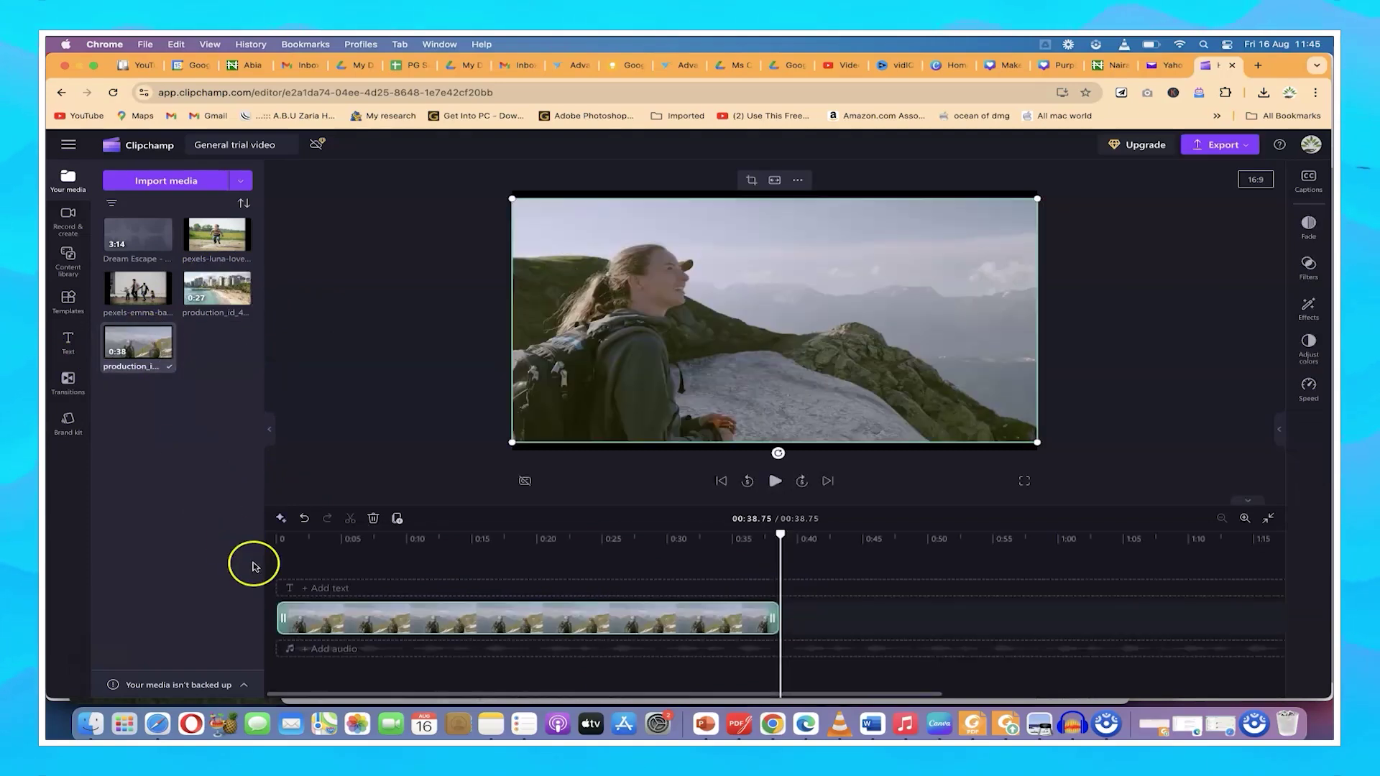
left_click_drag(209, 295, 807, 621)
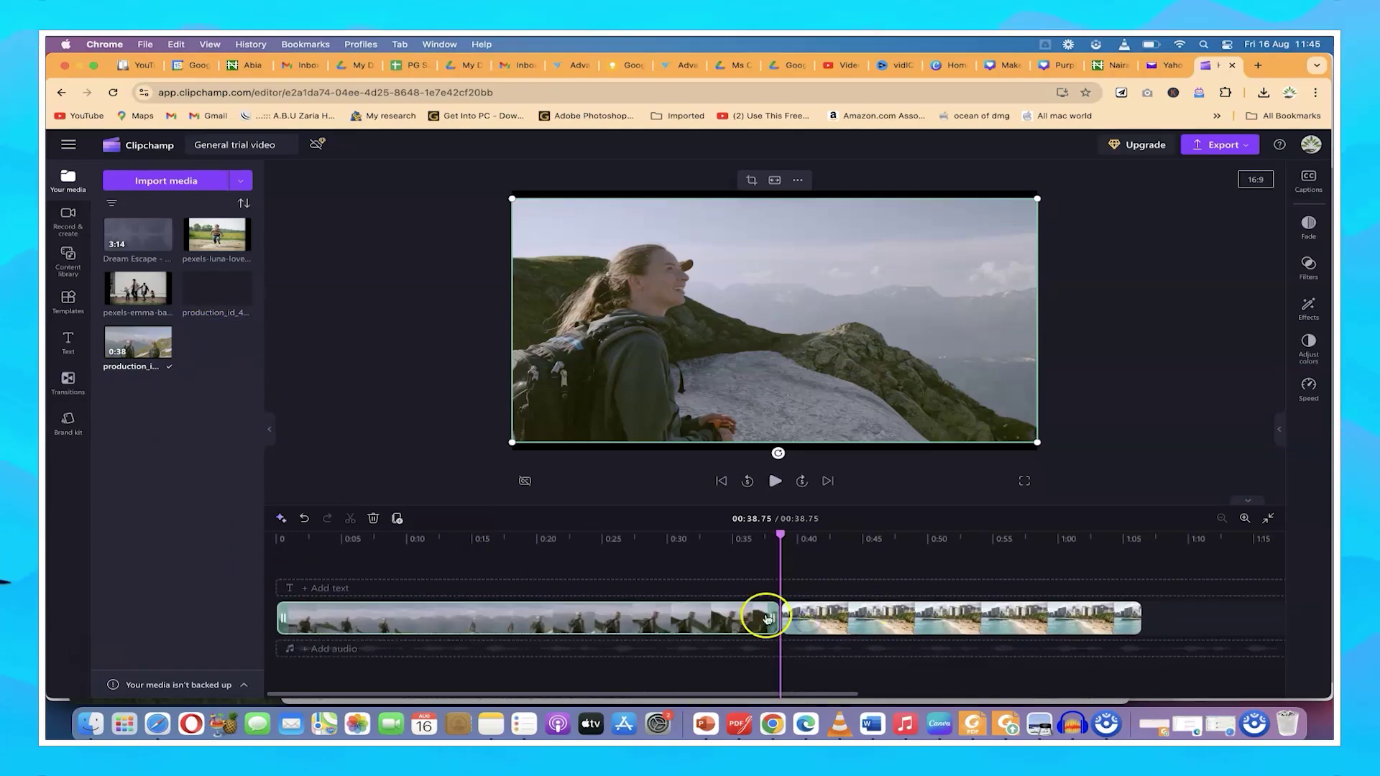
left_click(878, 625)
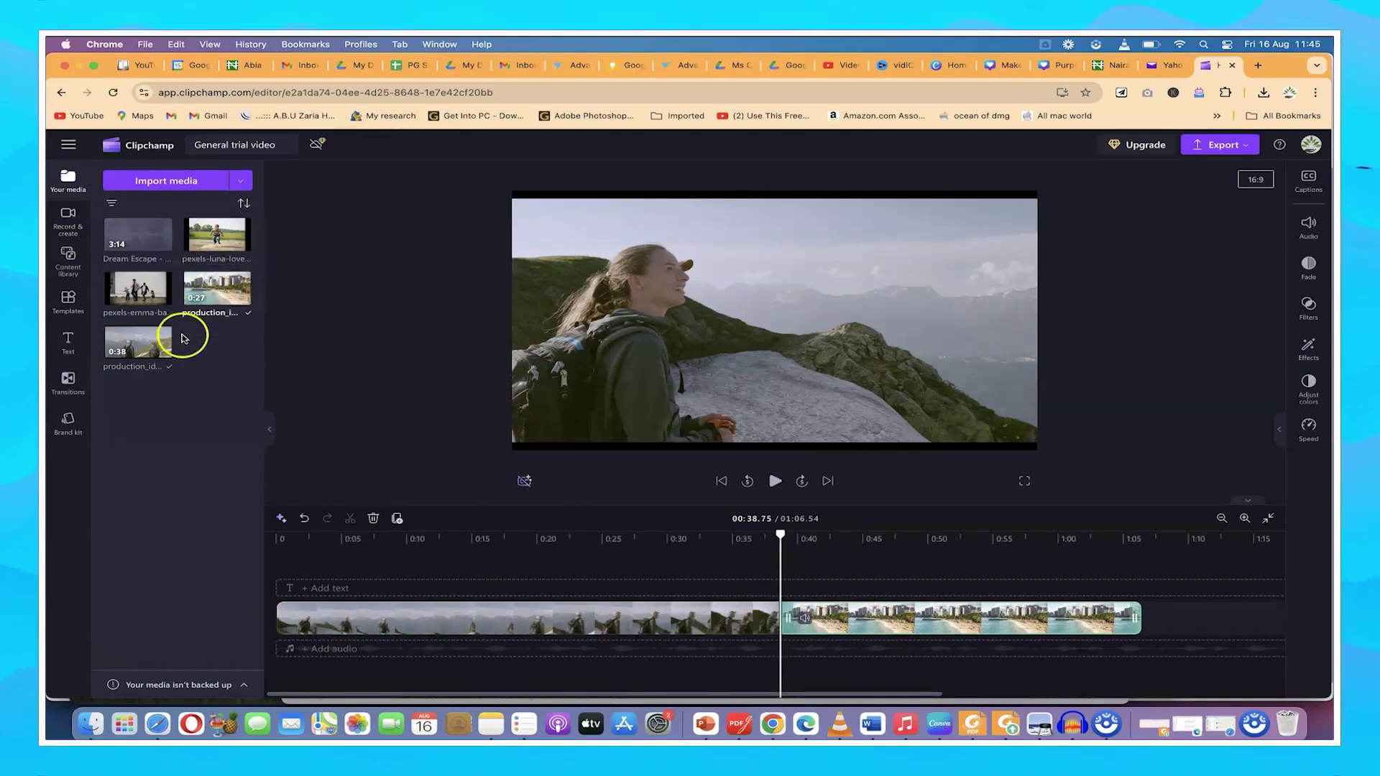
Step: Scrub through the hiking clip on the timeline to preview its frames at different times
left_click_drag(784, 534, 769, 535)
left_click(510, 534)
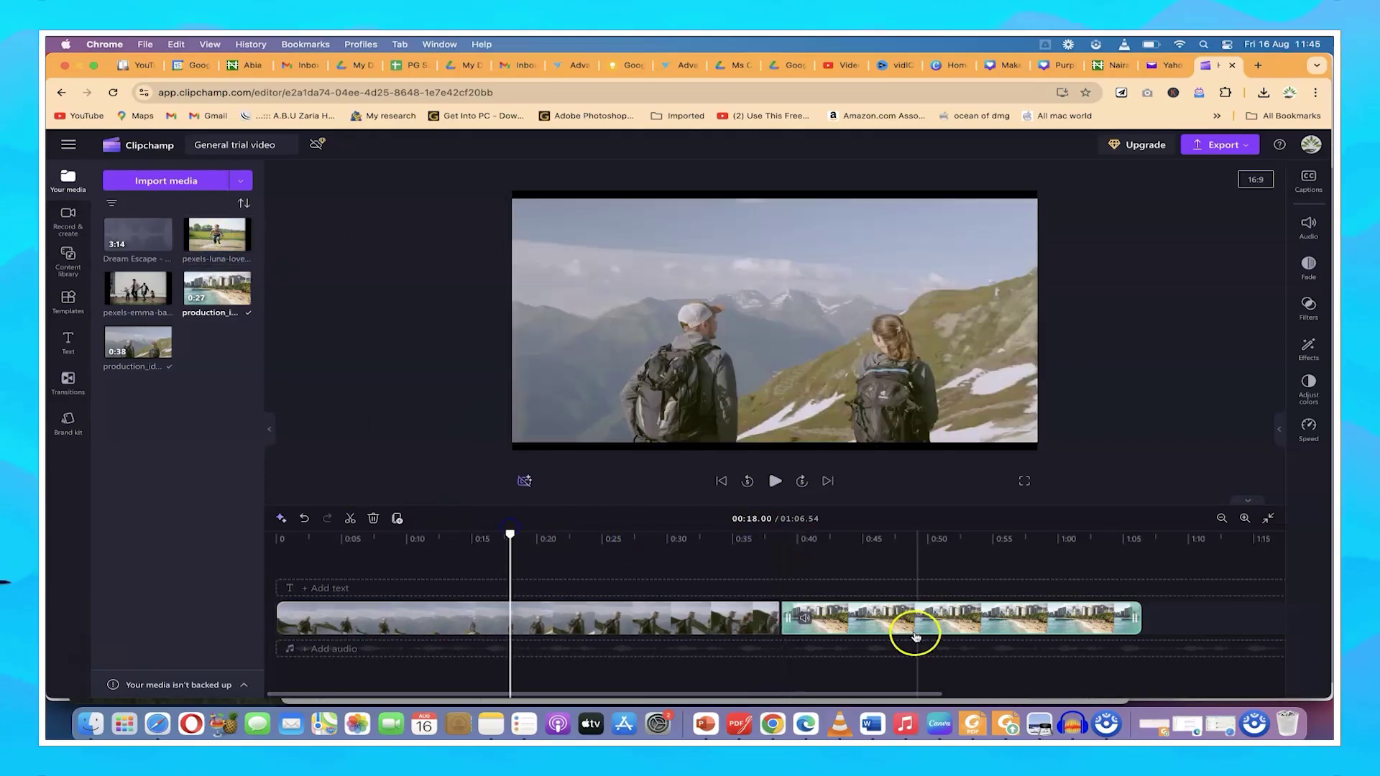
left_click(320, 602)
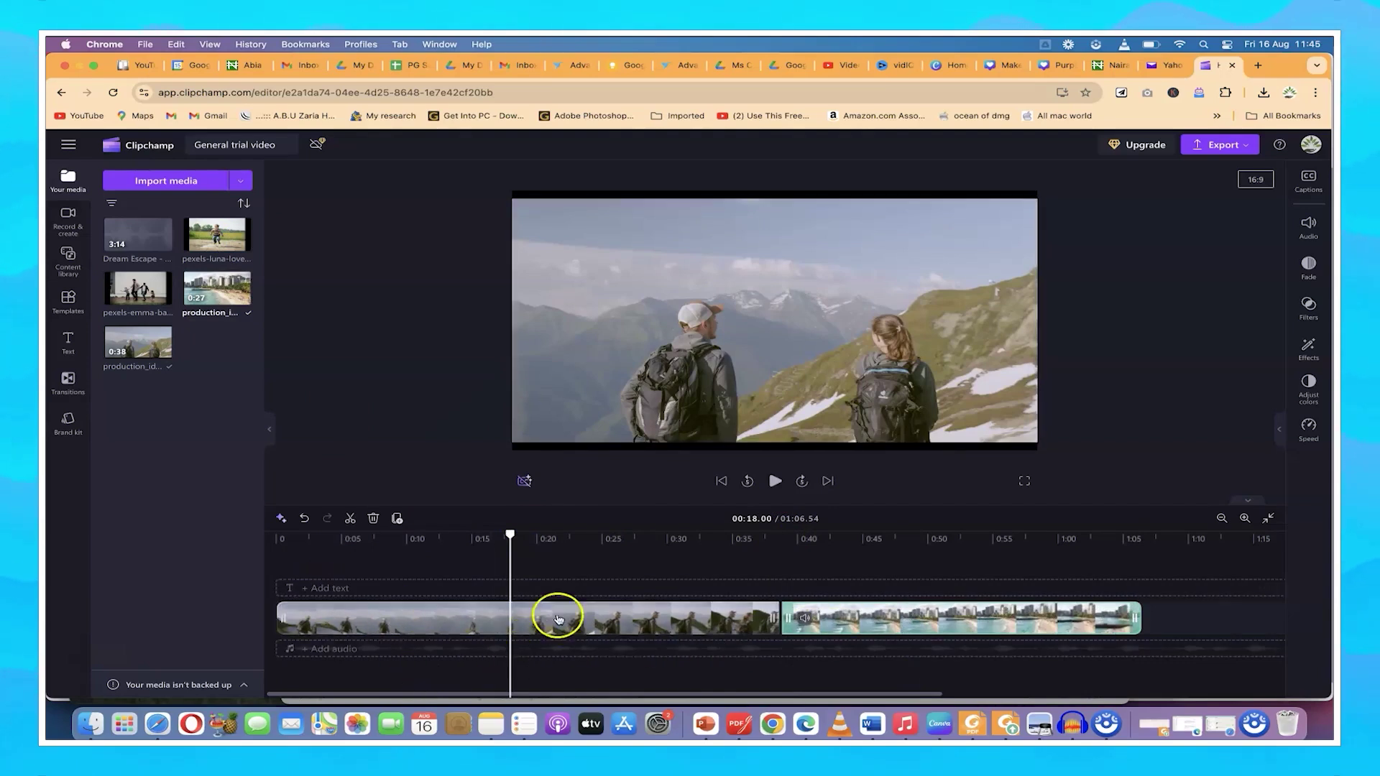
left_click(489, 584)
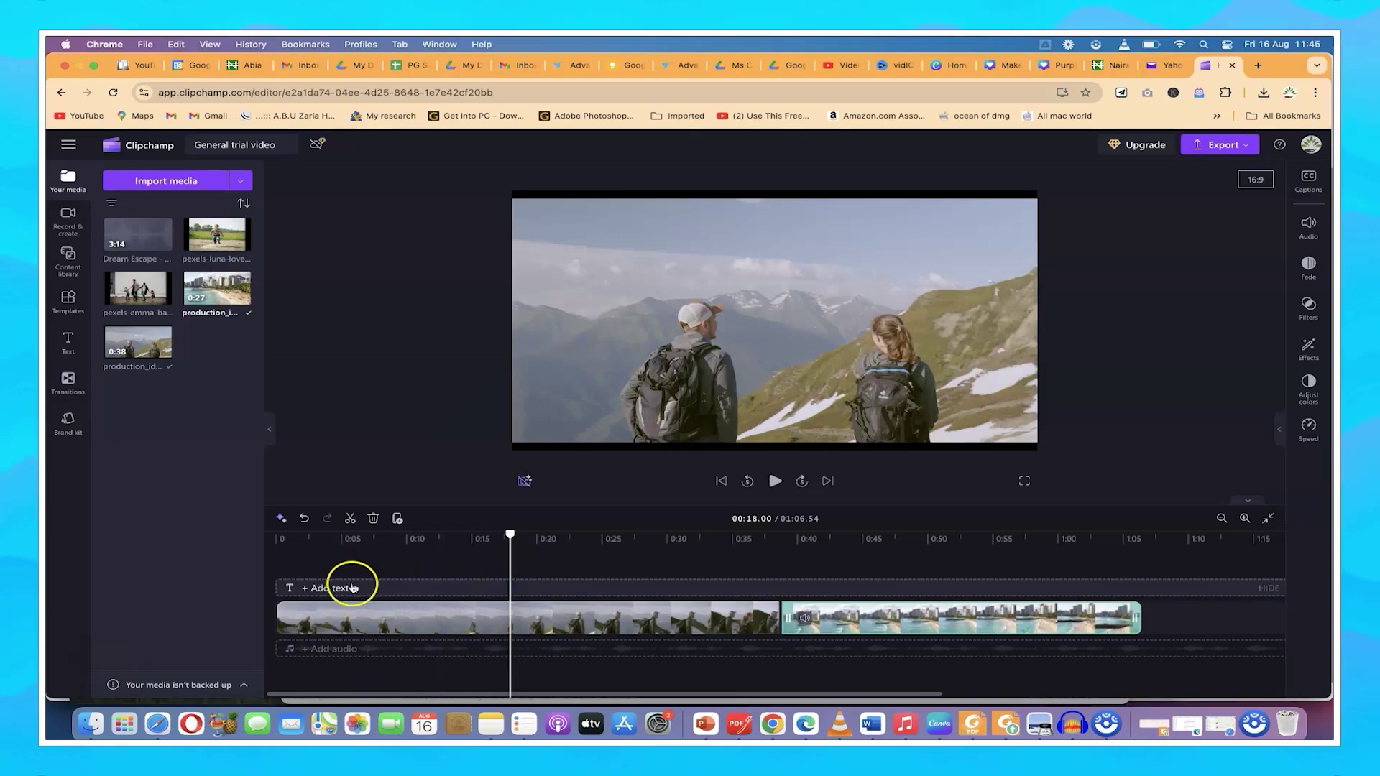
left_click(543, 624)
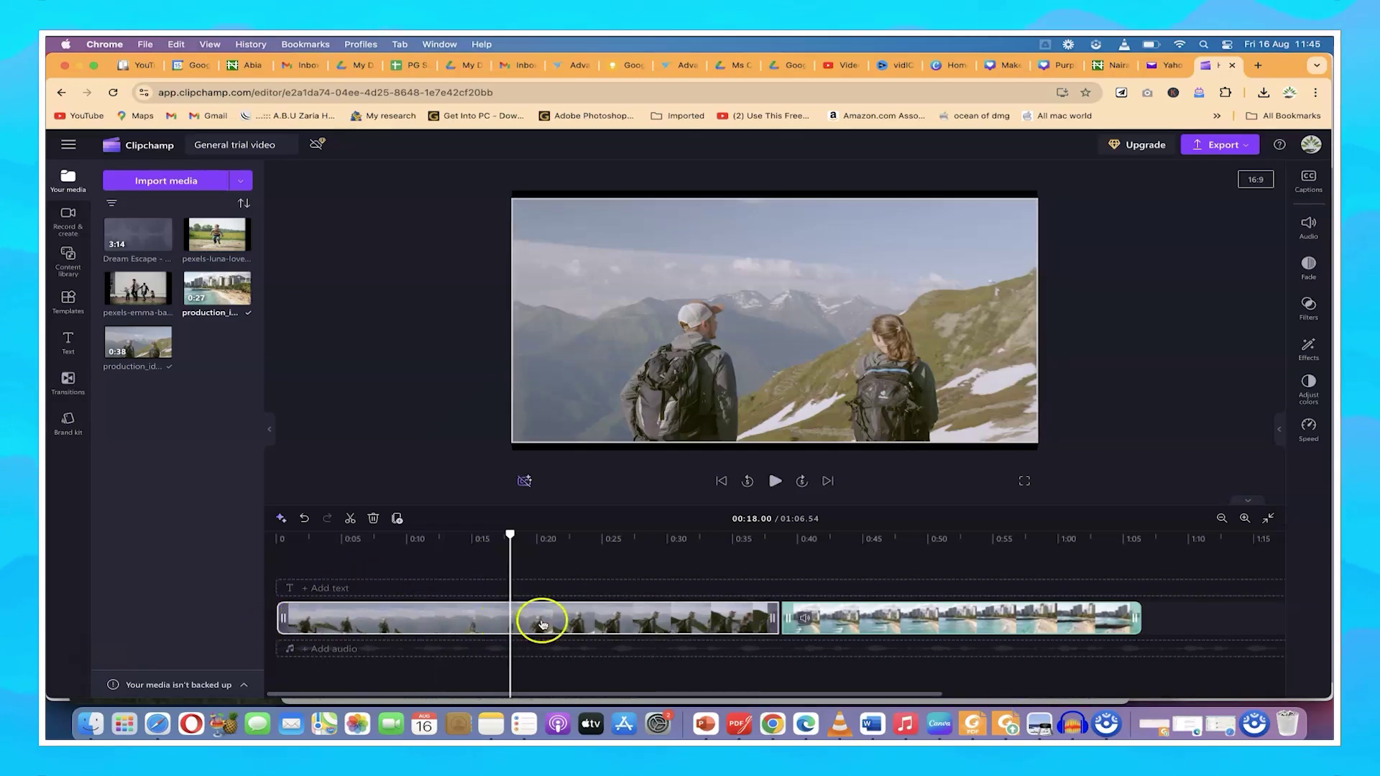
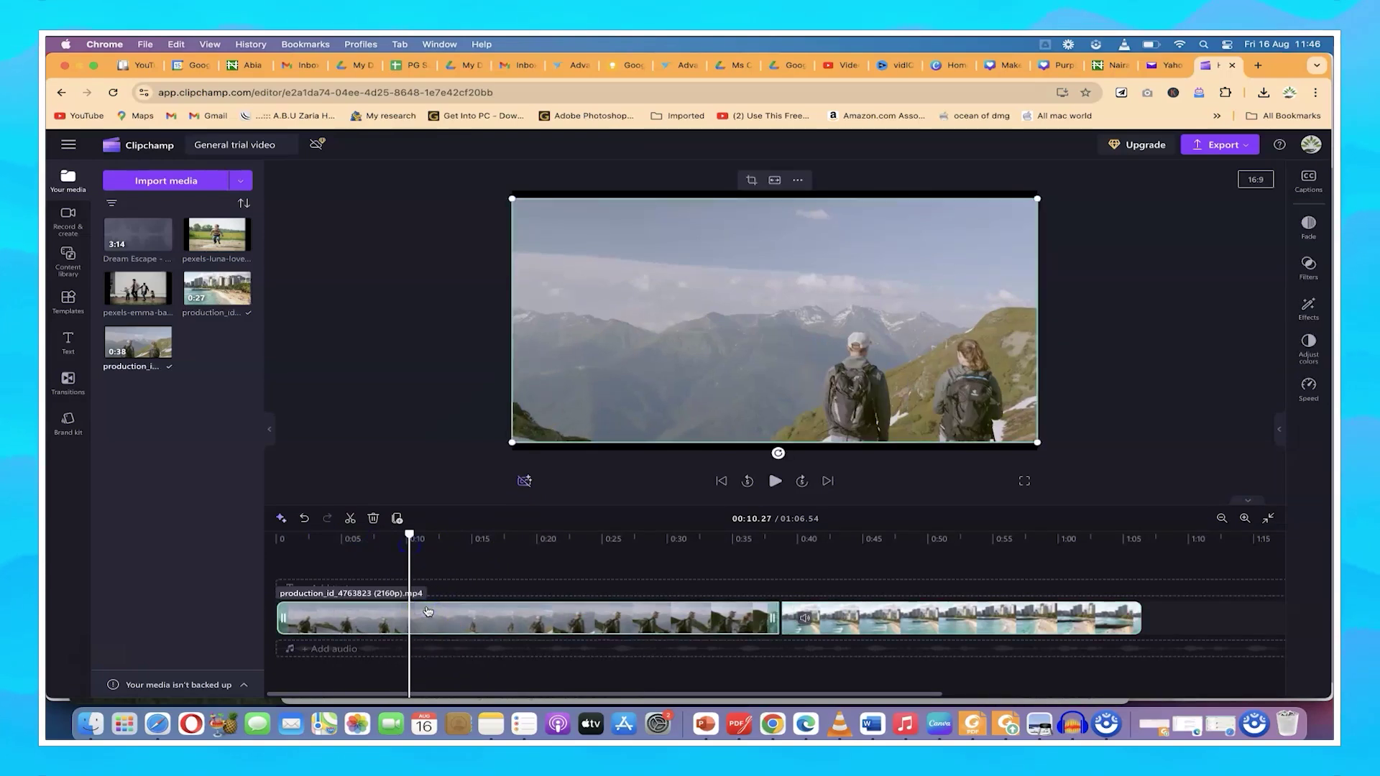
left_click_drag(416, 539, 431, 574)
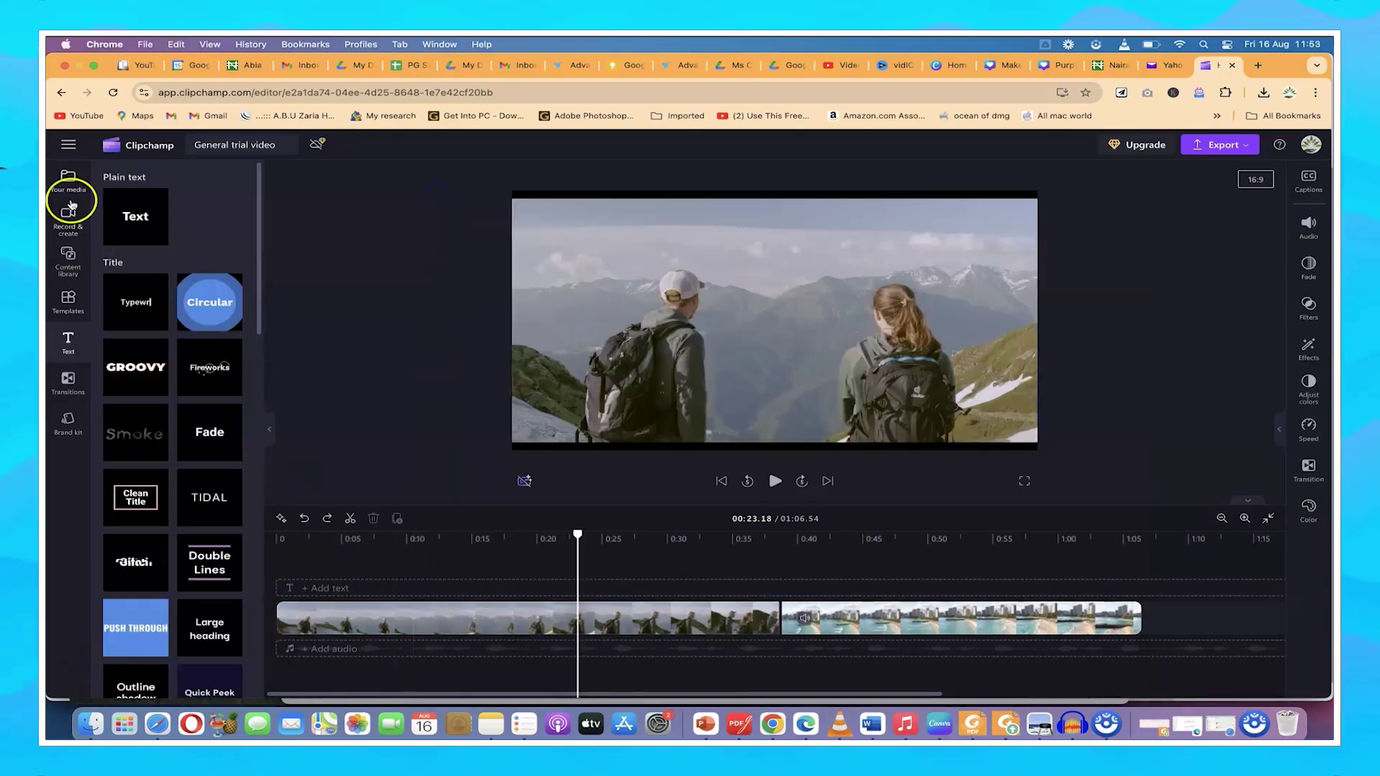
Step: Split the hiking clip on the timeline at 00:12.35
left_click(70, 195)
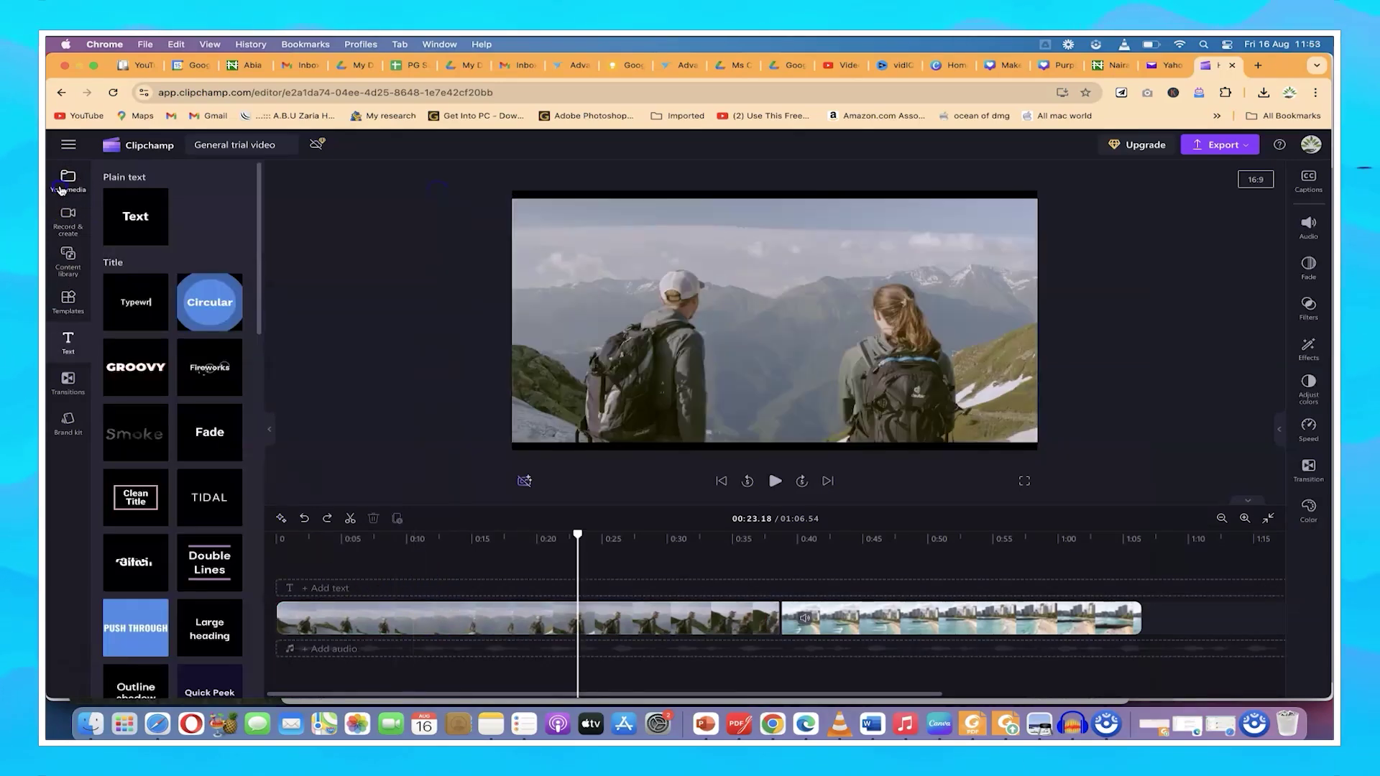
left_click(596, 631)
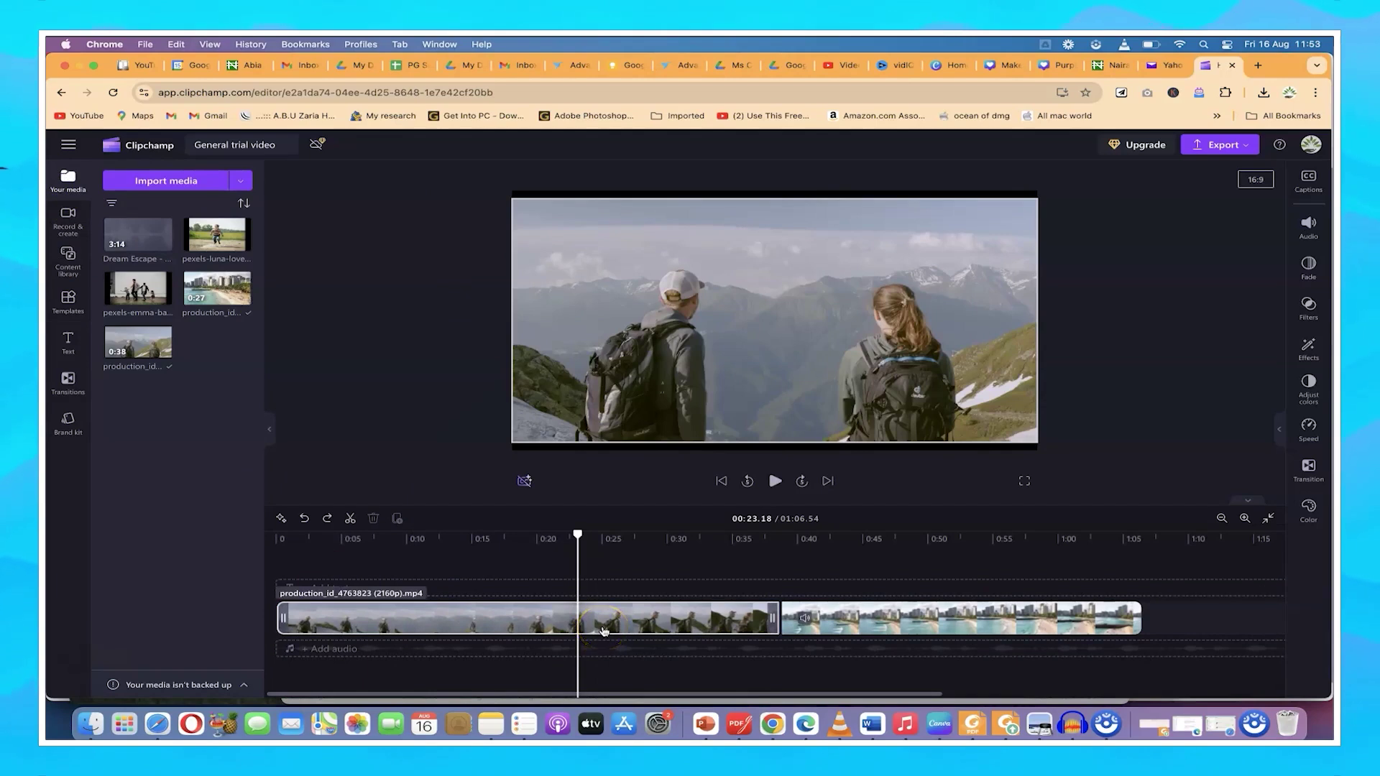
left_click(902, 634)
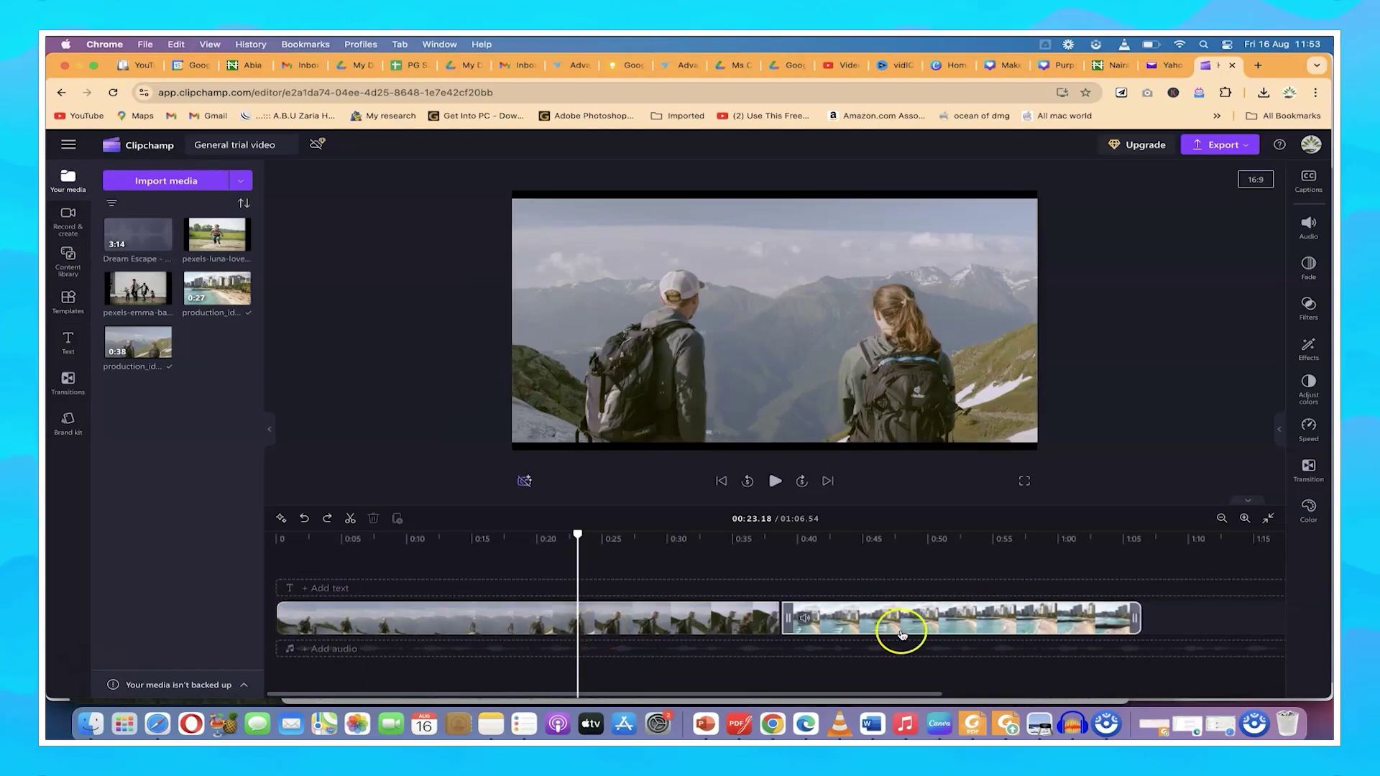
left_click(472, 622)
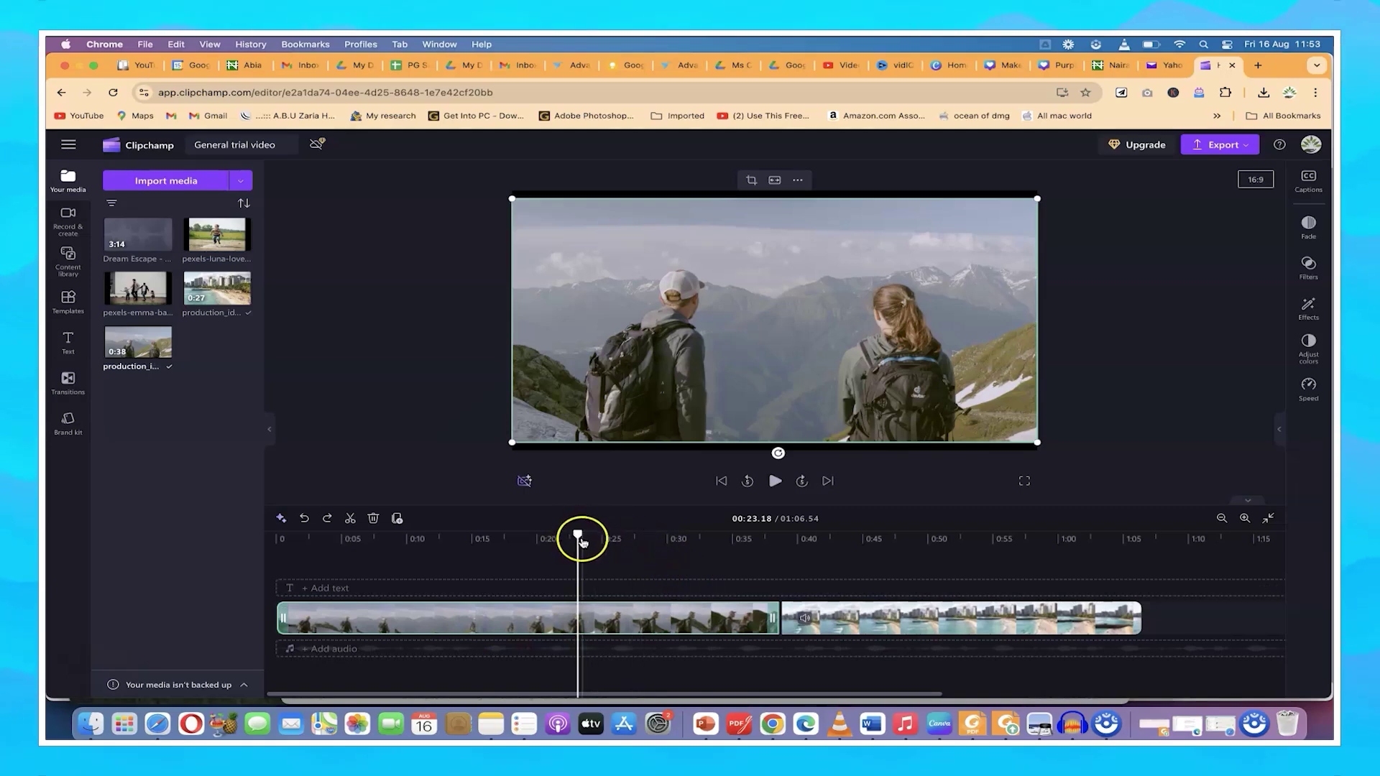
left_click(531, 538)
left_click(436, 538)
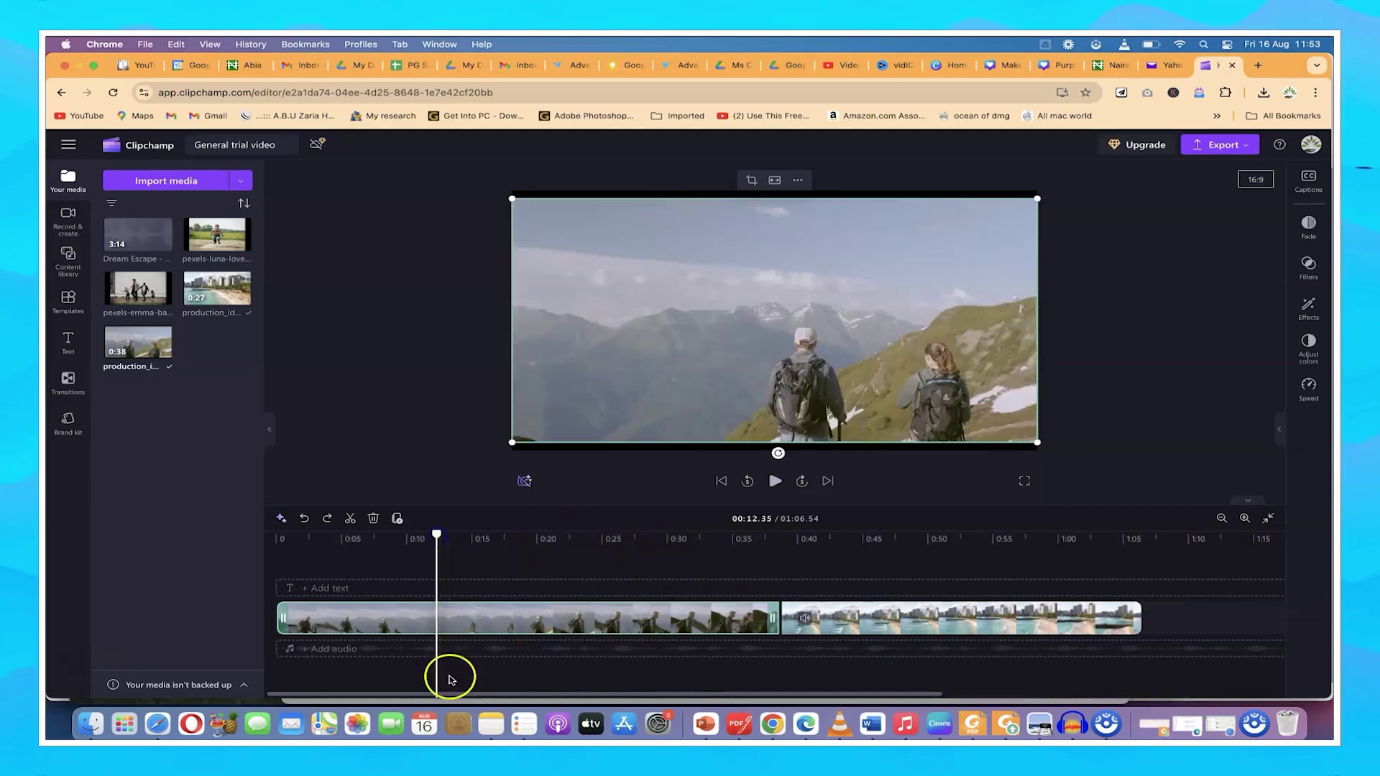
right_click(442, 630)
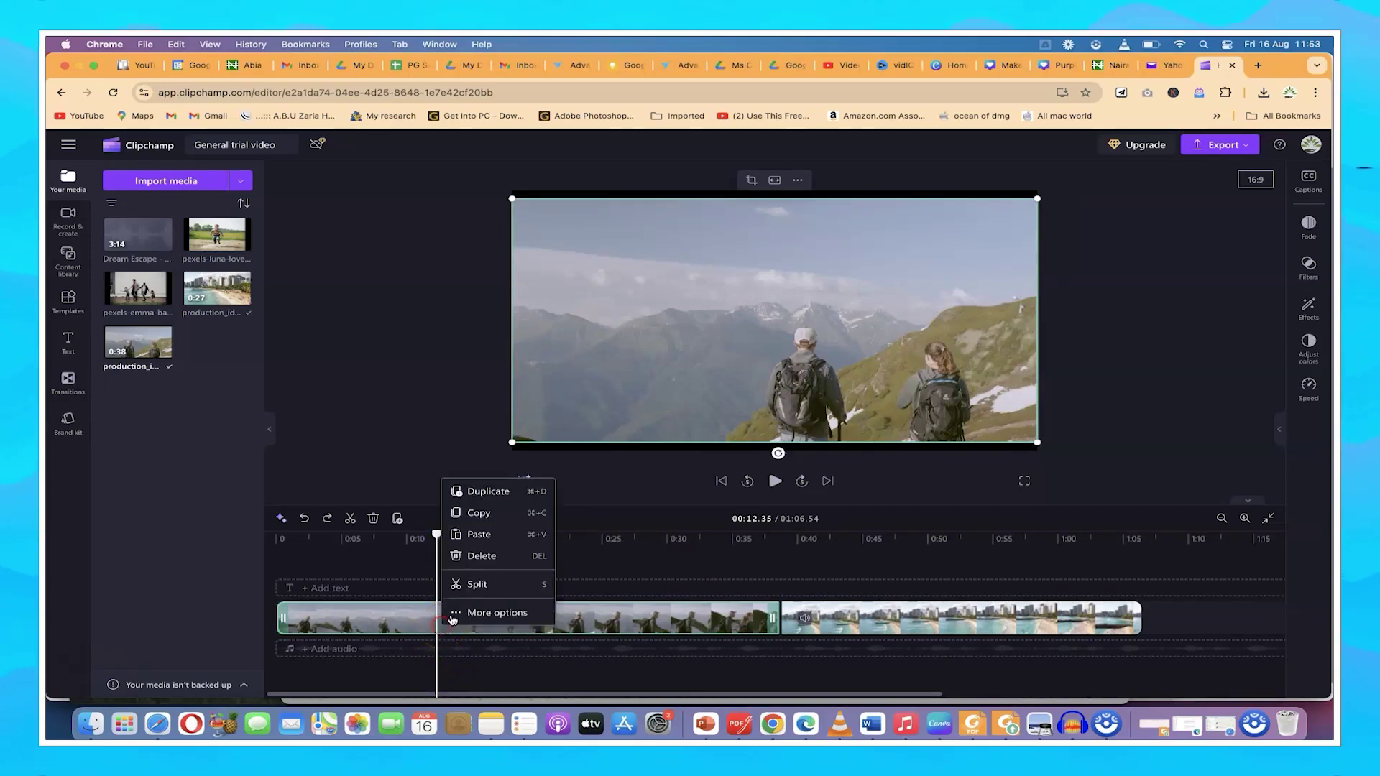
left_click(483, 586)
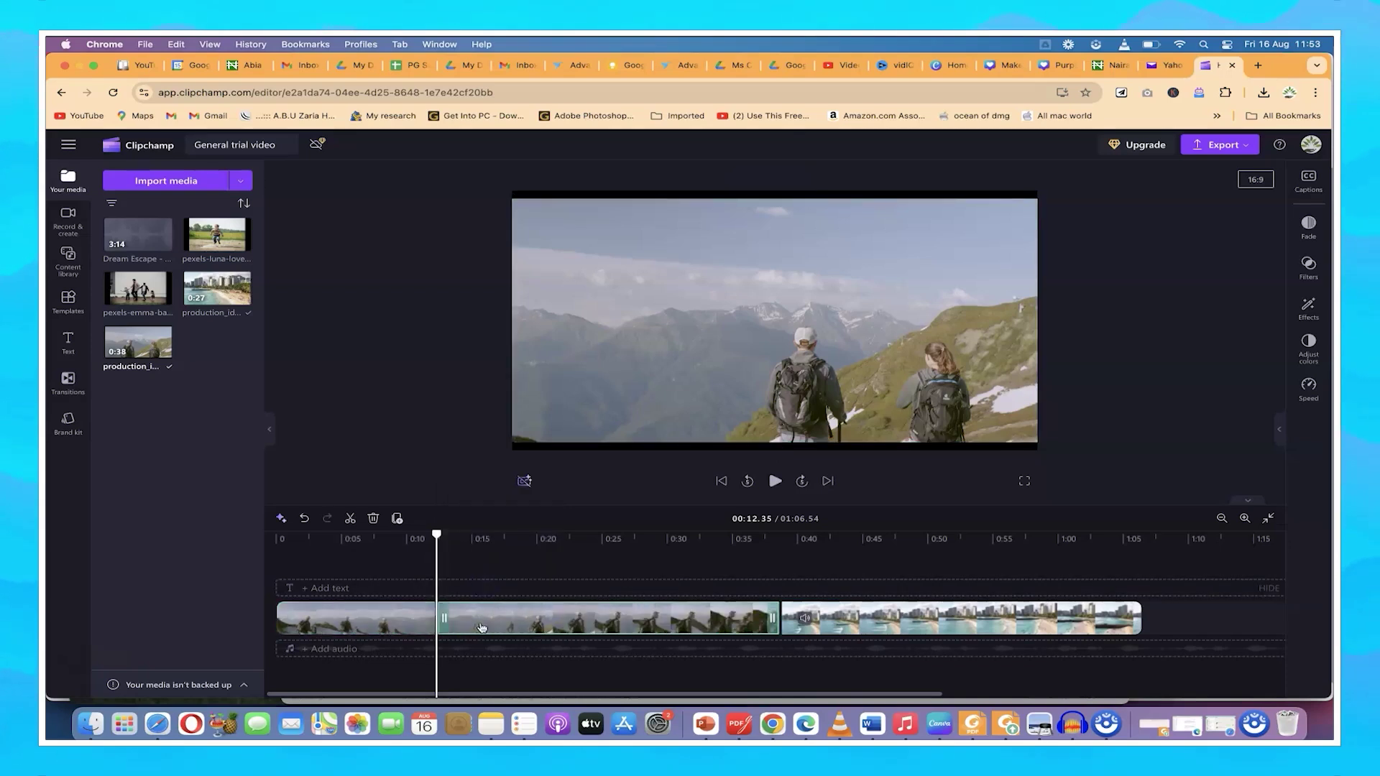
Step: Delete the part of the hiking clip before the split and close the gap it leaves
left_click(478, 624)
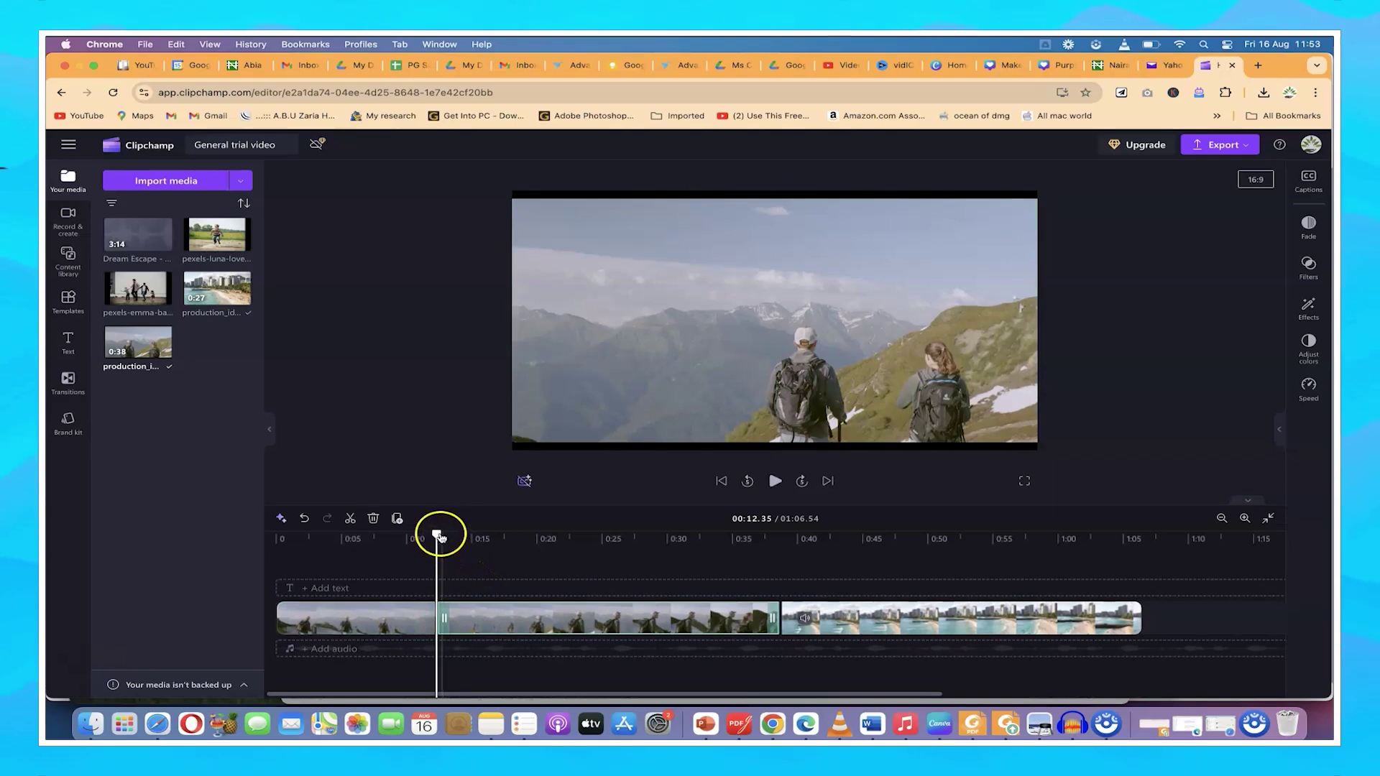
left_click(393, 621)
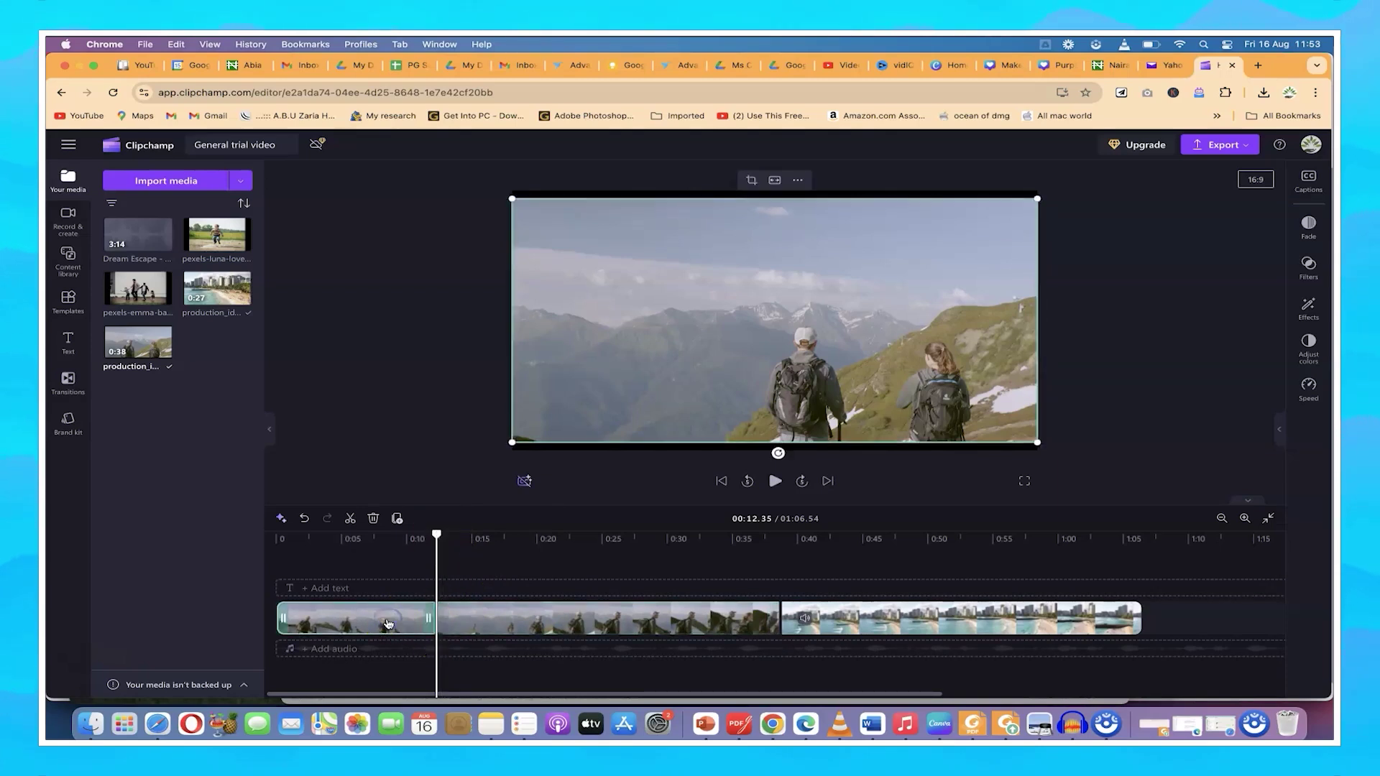
left_click(374, 518)
mouse_move(379, 613)
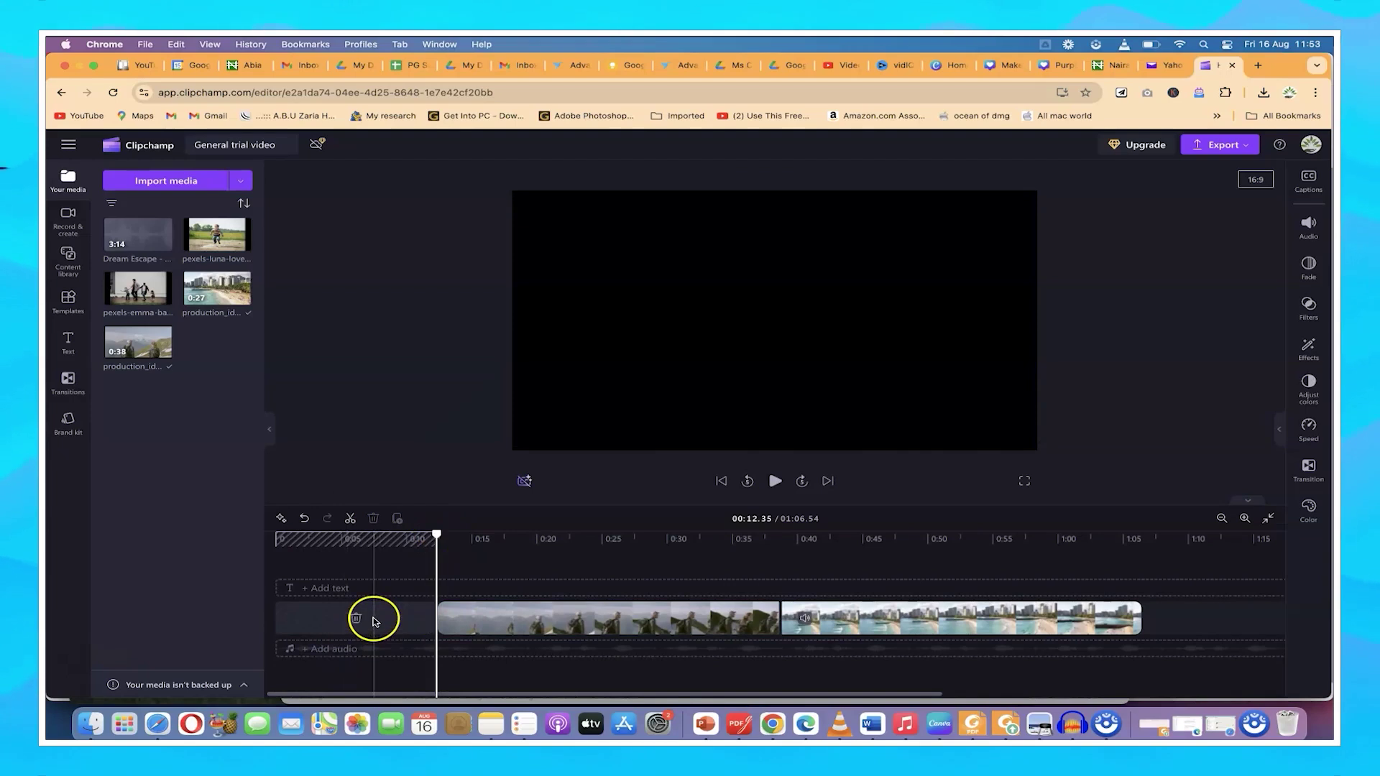
right_click(374, 620)
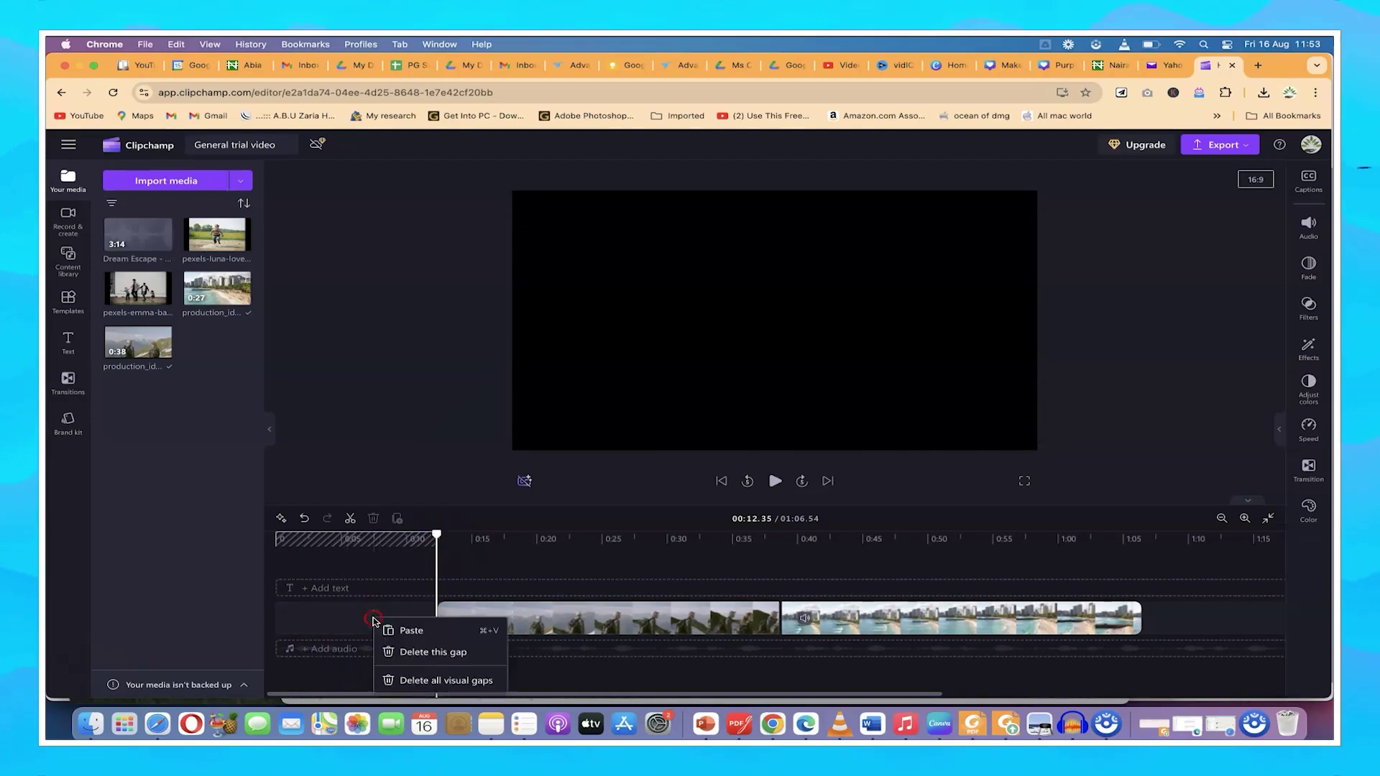
left_click(406, 654)
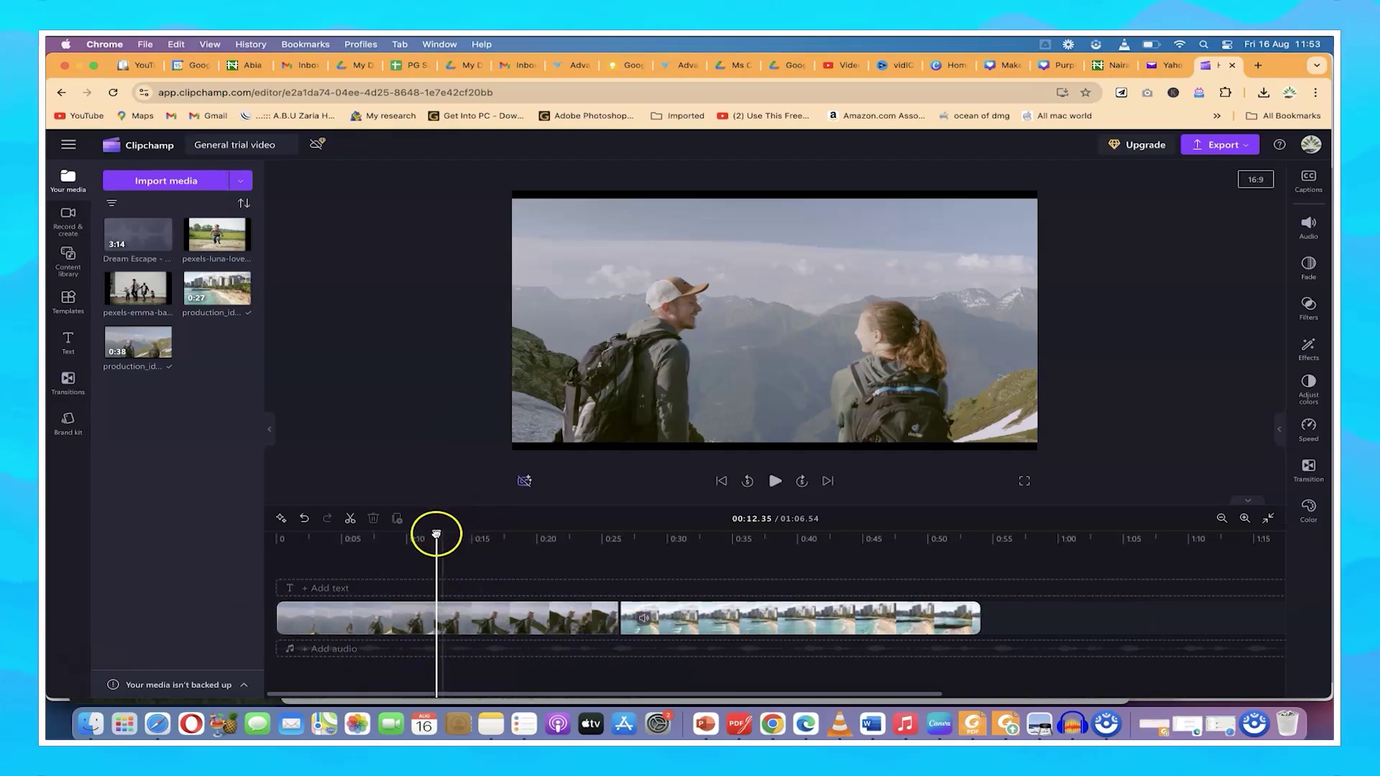
Step: Split the remaining hiking clip at 00:16.39
left_click_drag(437, 533, 488, 534)
left_click(519, 610)
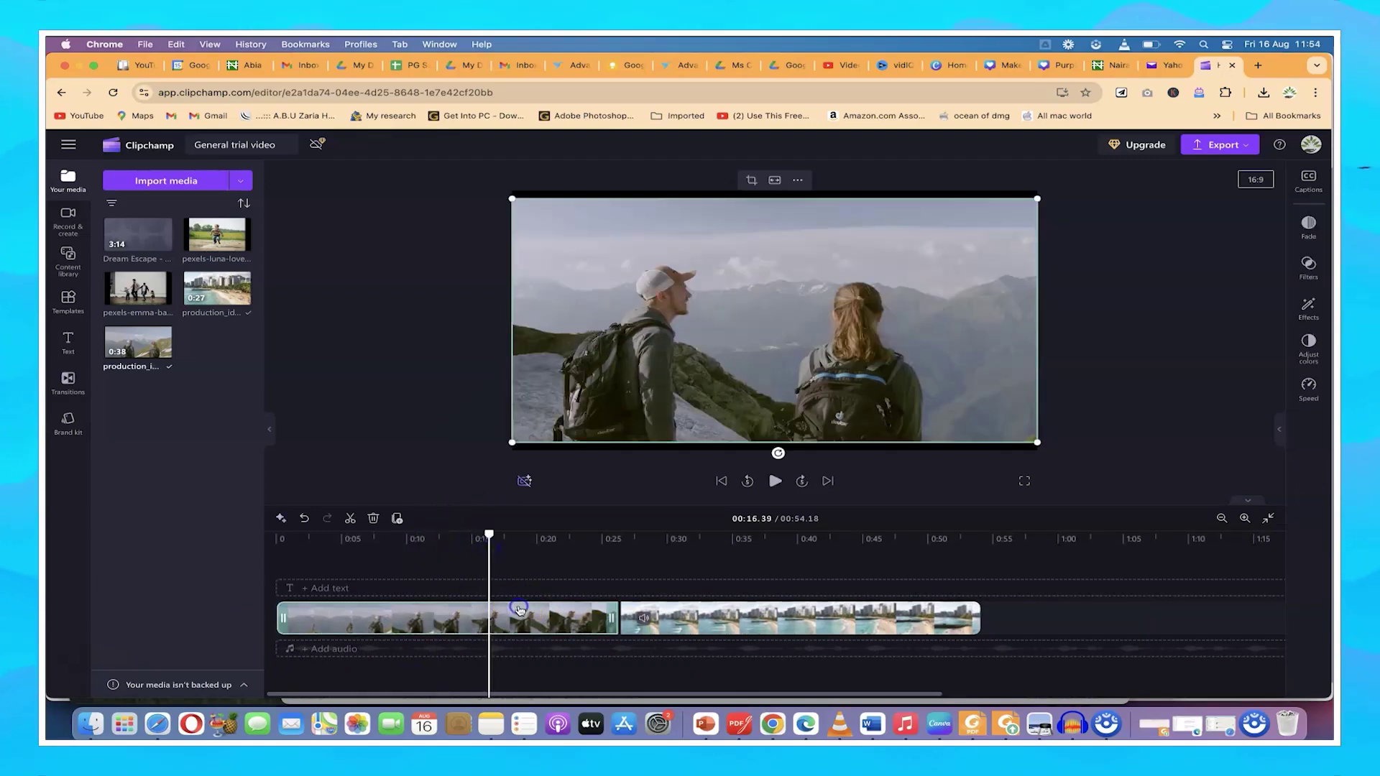
left_click(515, 617)
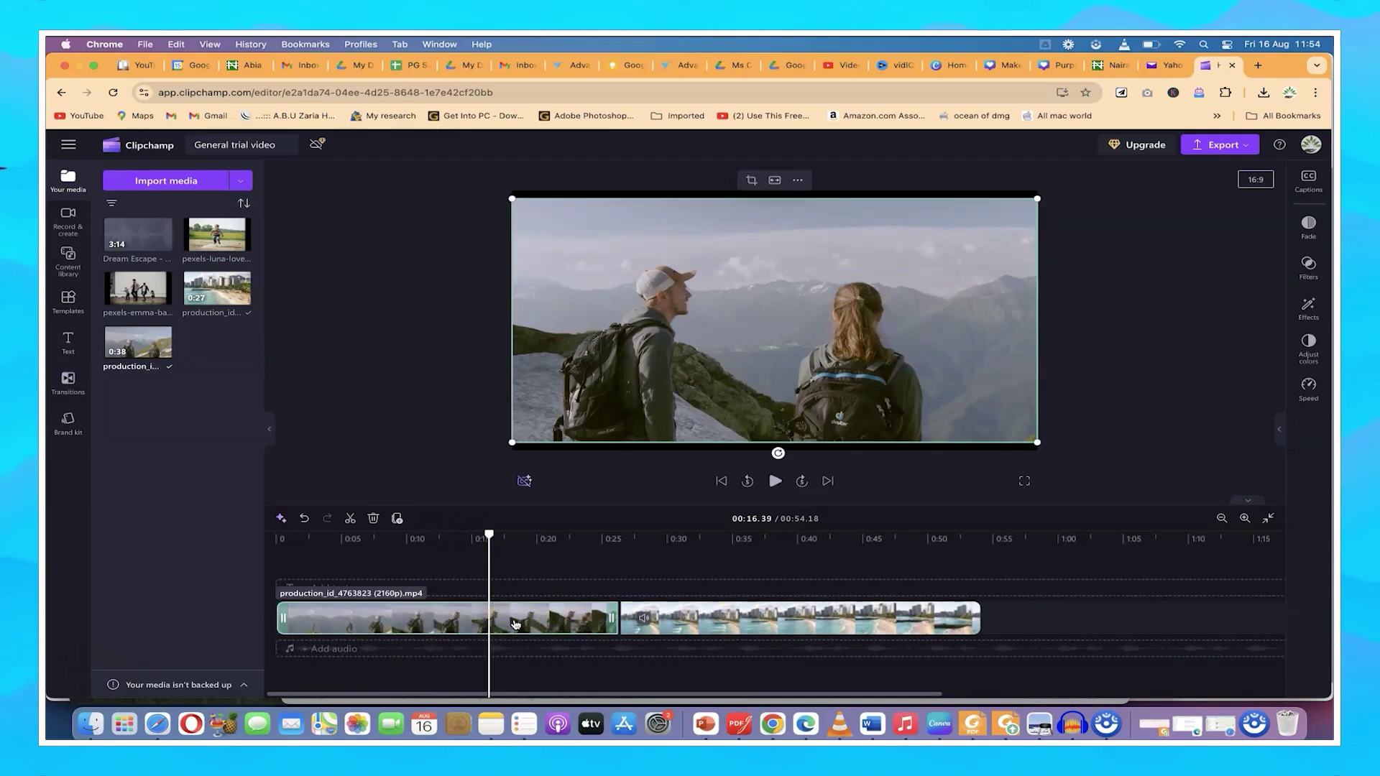
key("s")
left_click(527, 626)
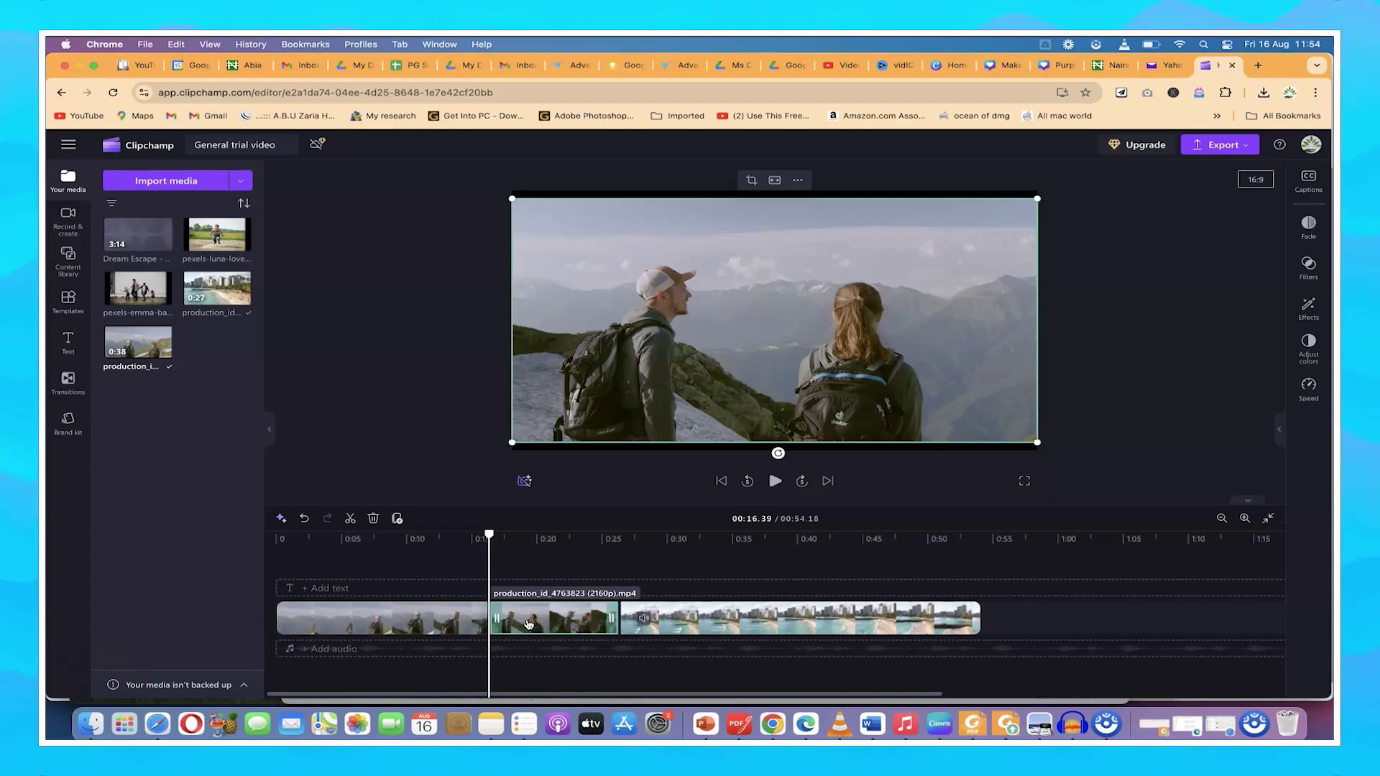
key("Delete")
left_click(532, 620)
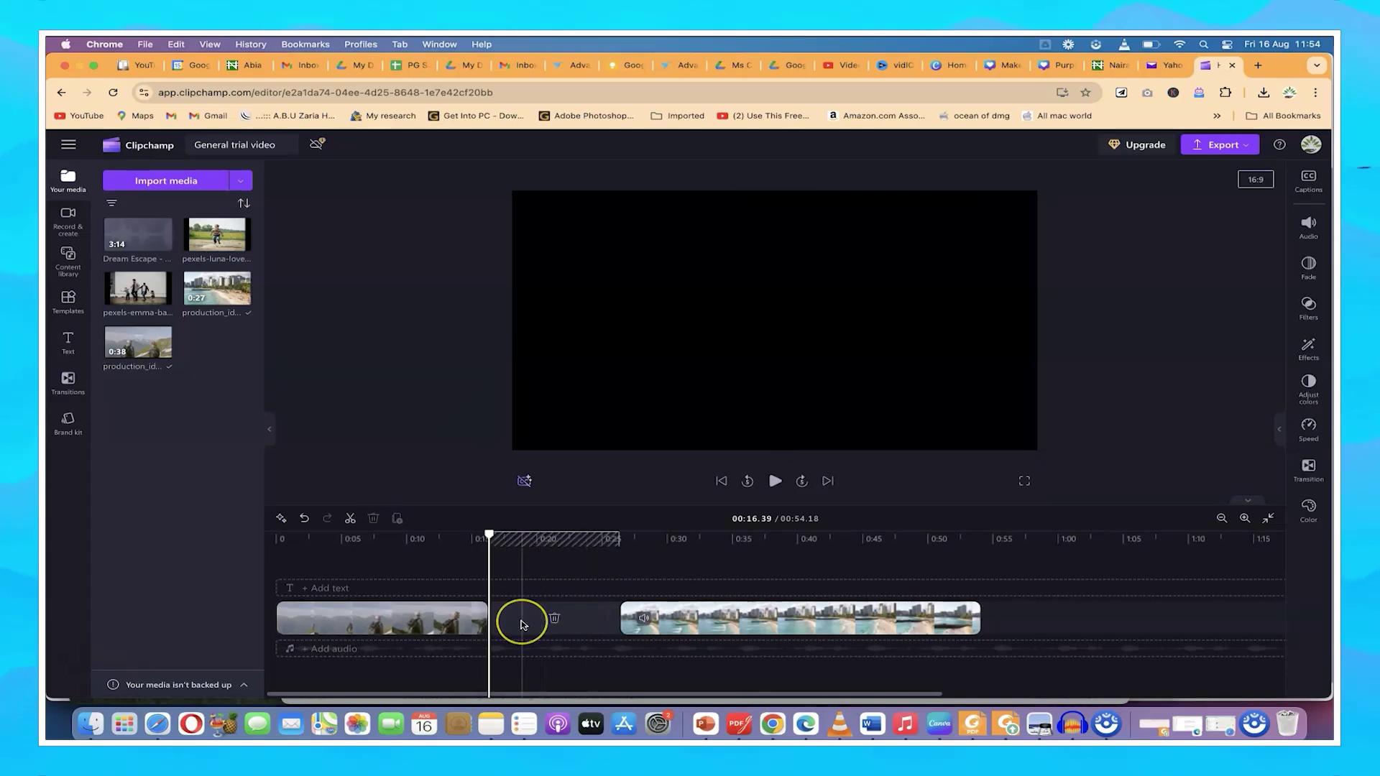
key("super+z")
Step: Delete the hiking piece after the split and close the gap before the beach clip
right_click(522, 625)
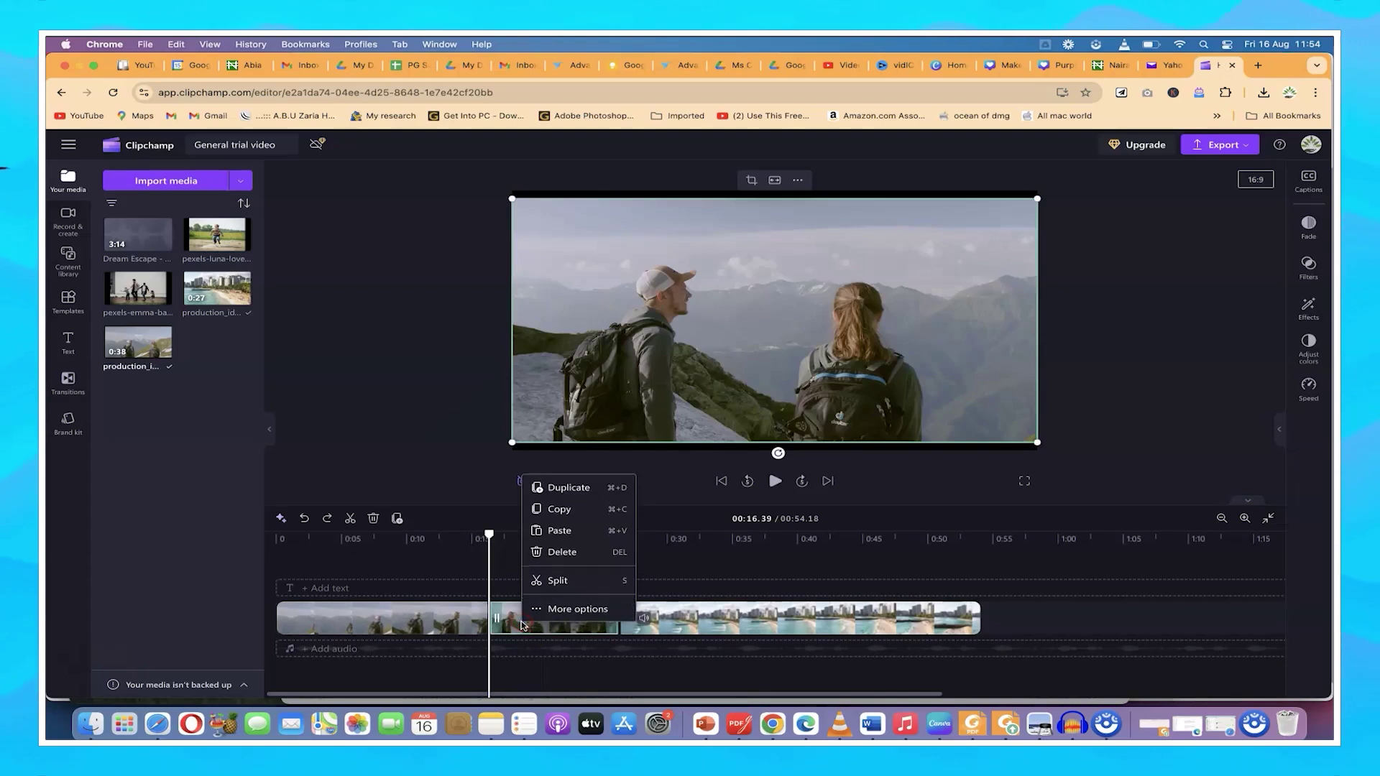
left_click(527, 625)
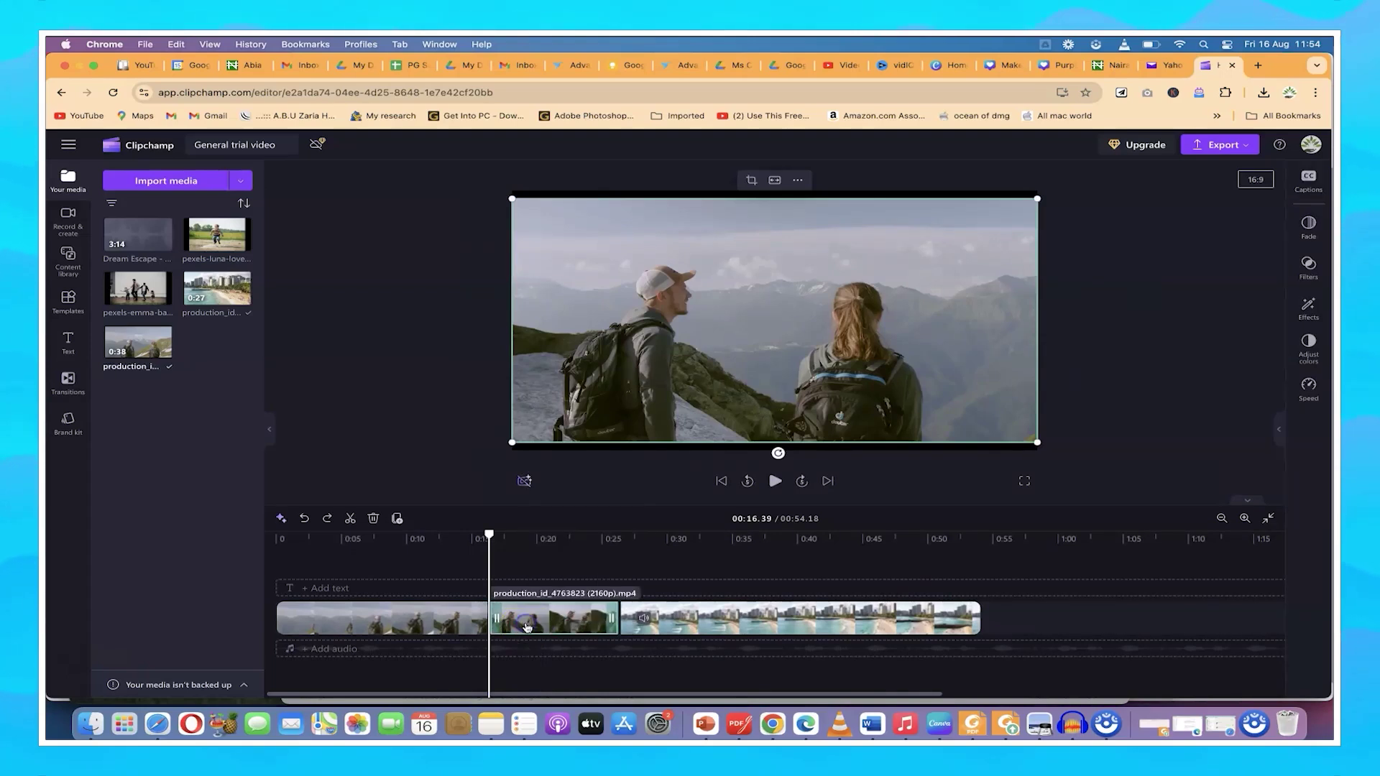
key("Delete")
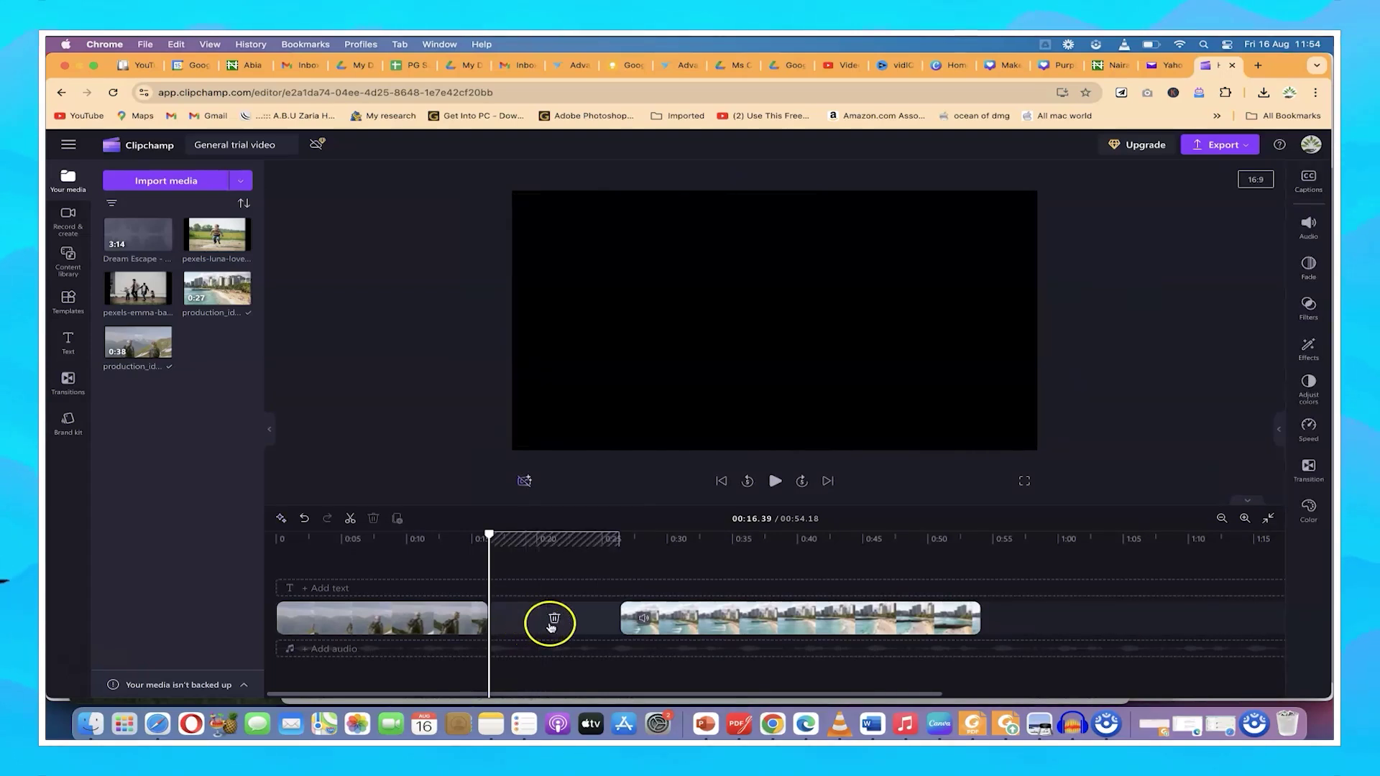
left_click(550, 622)
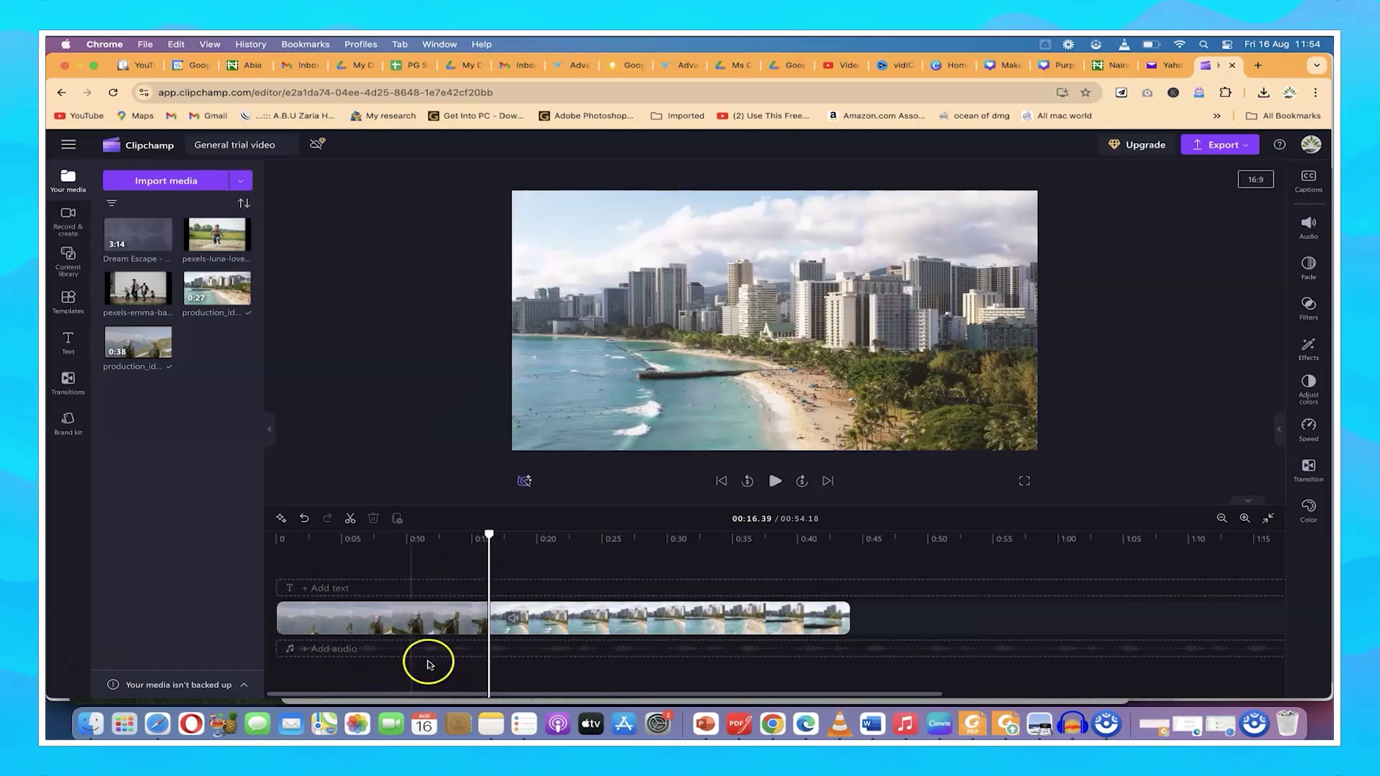
Step: Undo the earlier splits and deletions on the hiking clip to restore its full length on the timeline
left_click(407, 624)
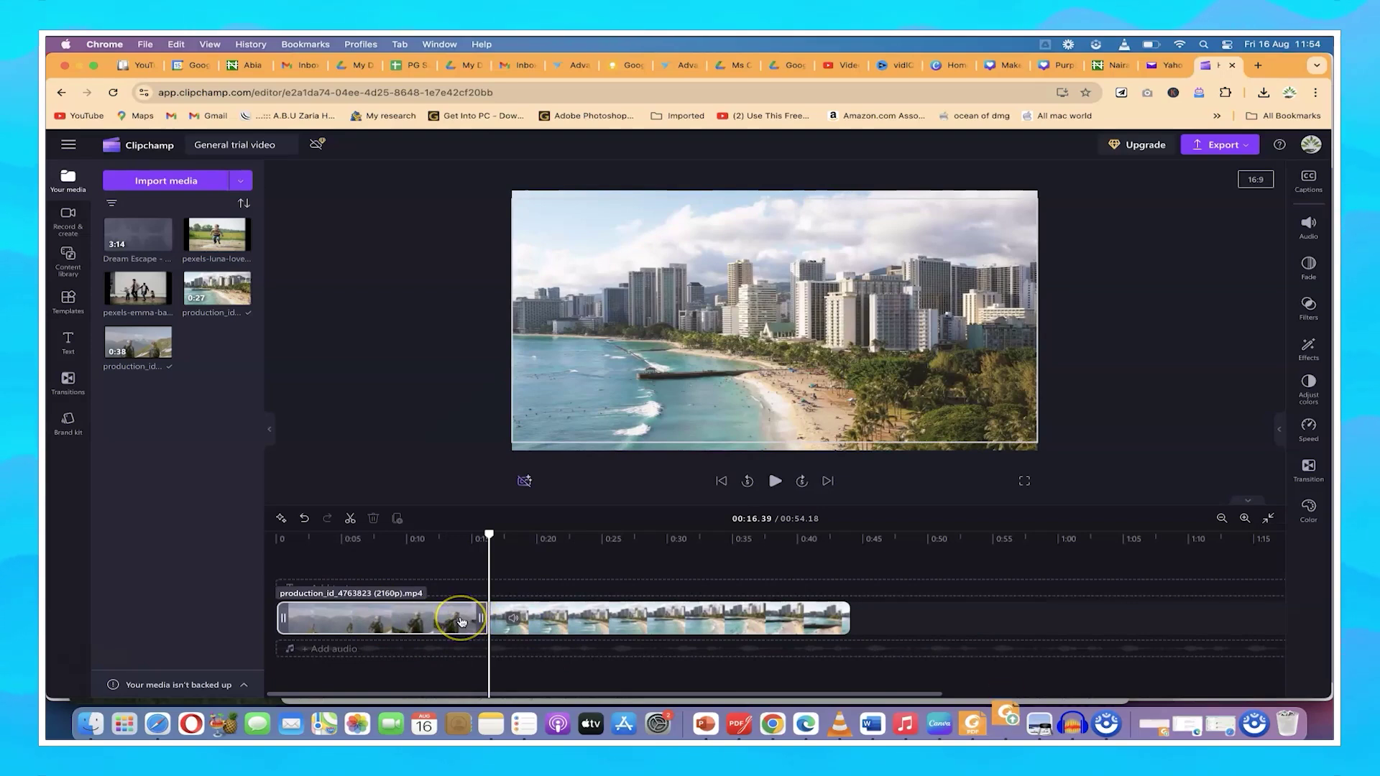
left_click(404, 622)
key("super+z")
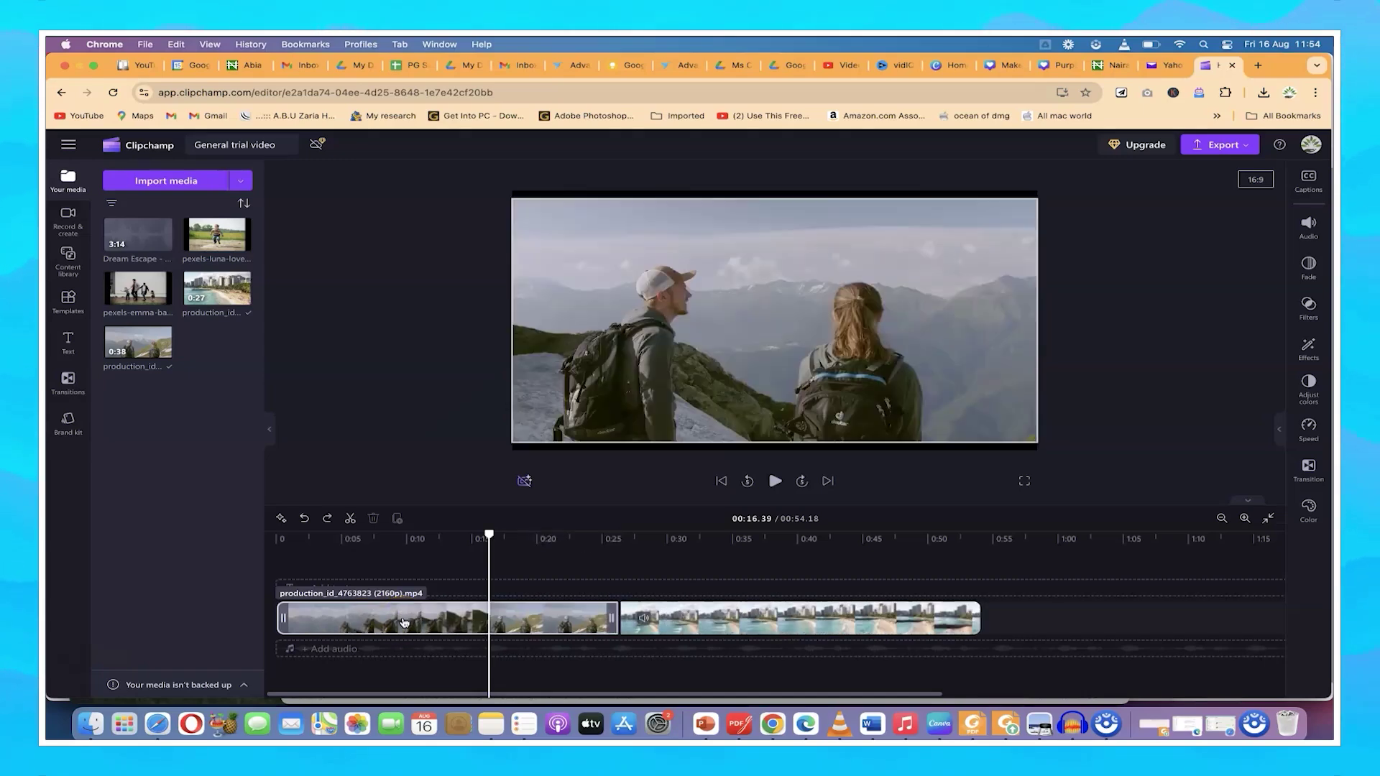
key("super+z")
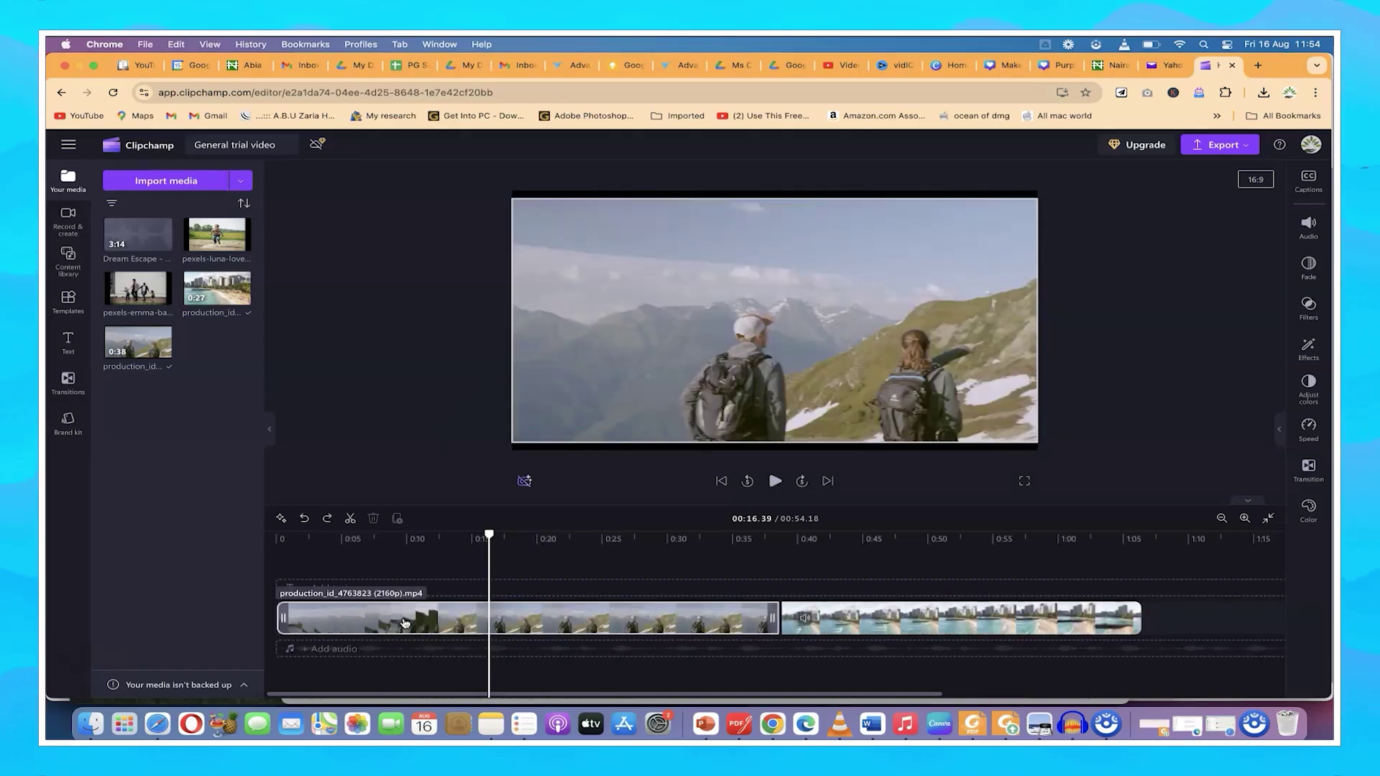
left_click(415, 671)
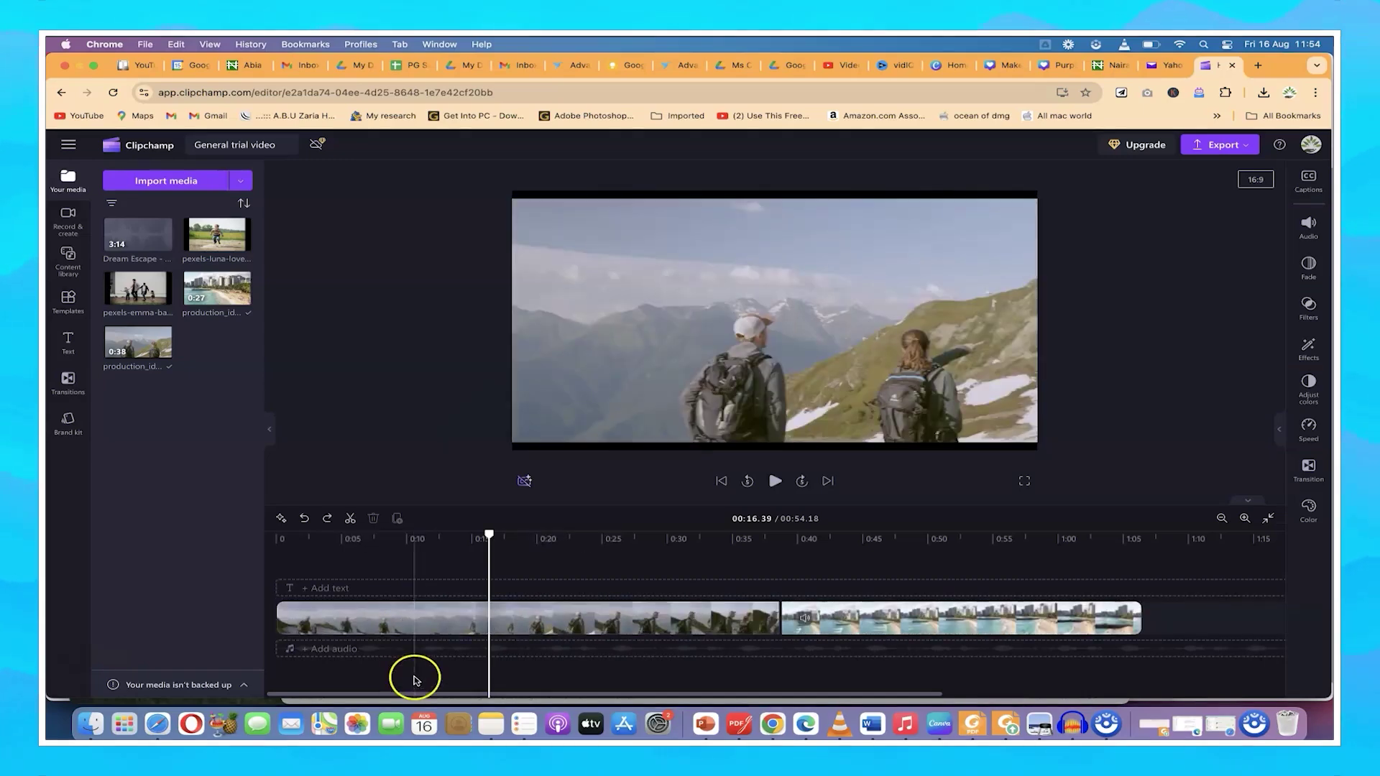
Step: Trim both ends of the hiking clip so it runs from about 0:06 to about 0:32 on the timeline
left_click(385, 624)
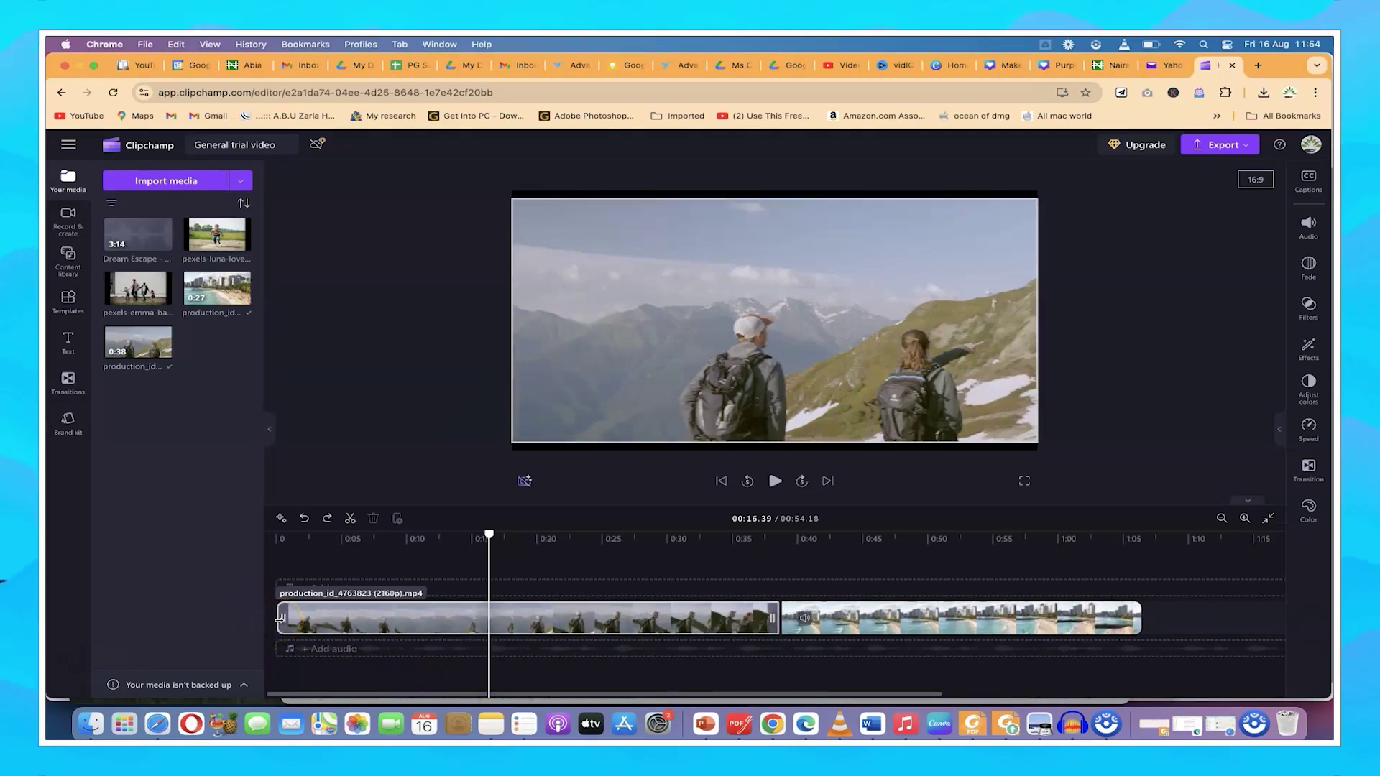
mouse_move(280, 619)
left_mouse_down()
mouse_move(502, 620)
mouse_move(373, 628)
mouse_move(459, 613)
mouse_move(447, 613)
mouse_move(557, 628)
mouse_move(767, 616)
mouse_move(610, 620)
mouse_move(628, 617)
left_mouse_up()
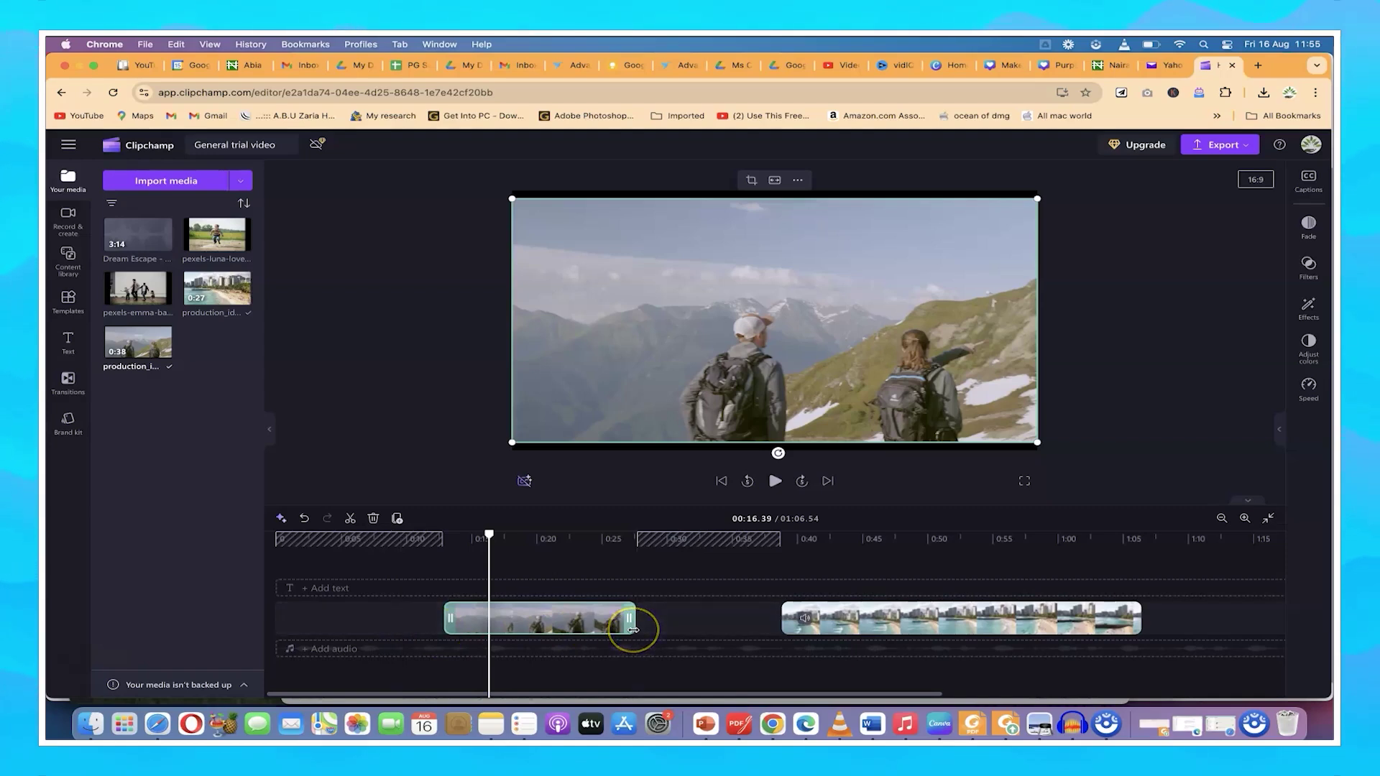
left_click(493, 625)
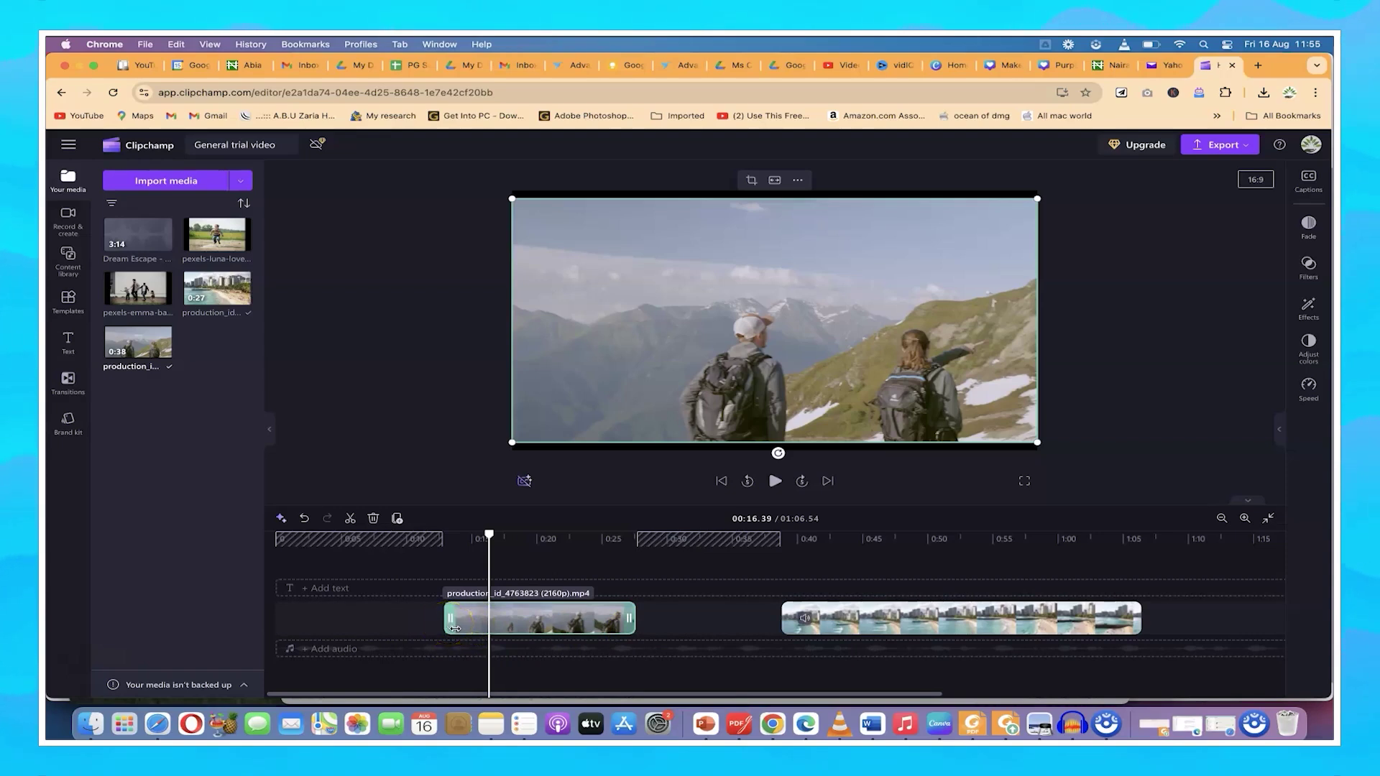
left_click_drag(448, 620, 366, 621)
left_click(632, 633)
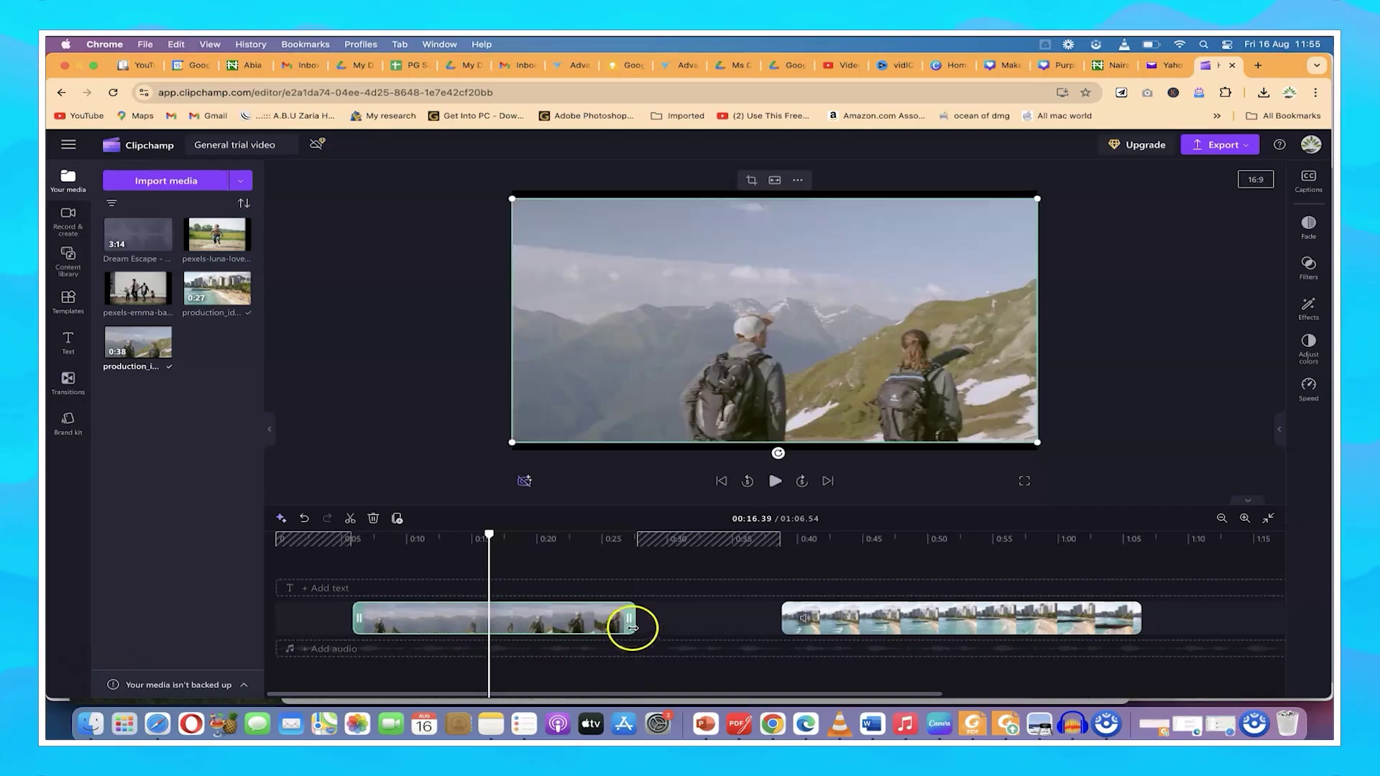
left_click_drag(631, 621, 695, 621)
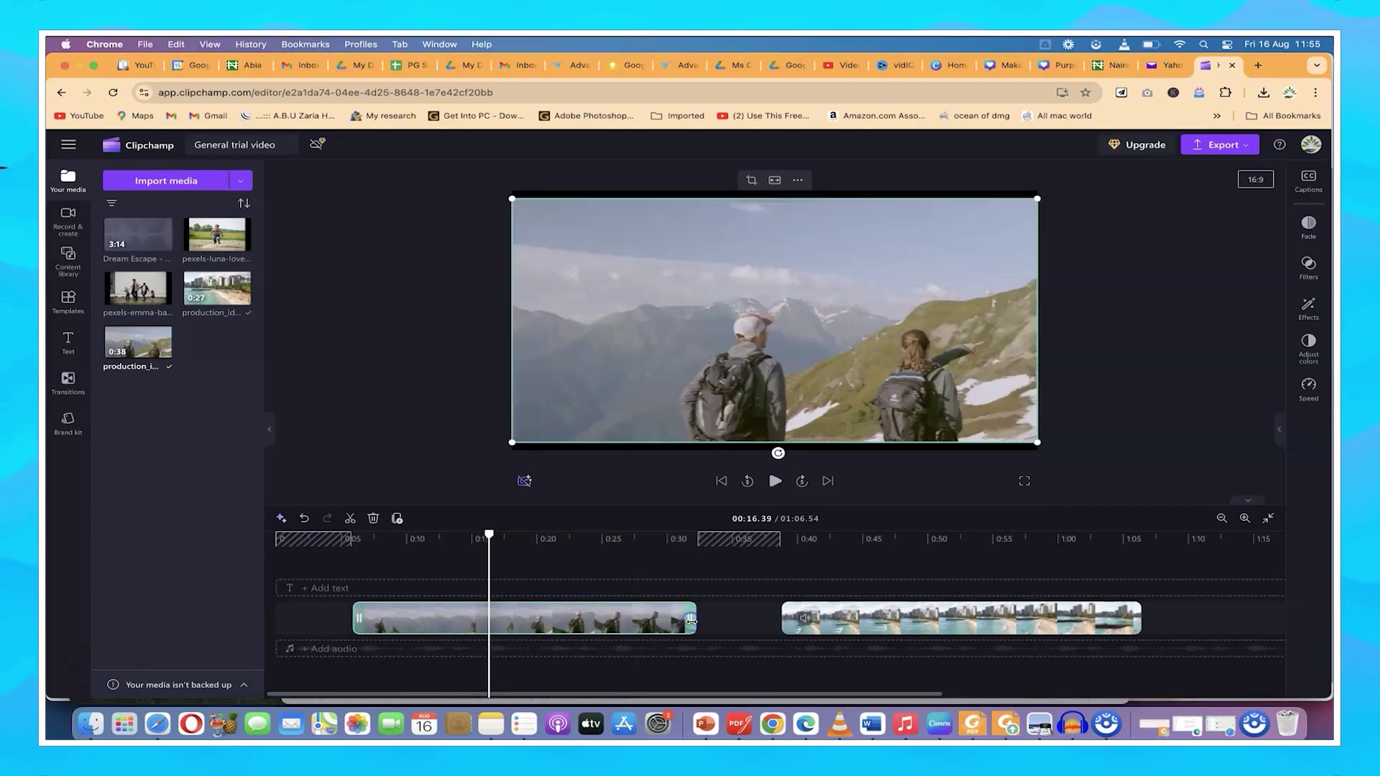
Step: Close the gaps before and after the hiking clip, and shift both clips together to start at about 0:07
left_click(314, 619)
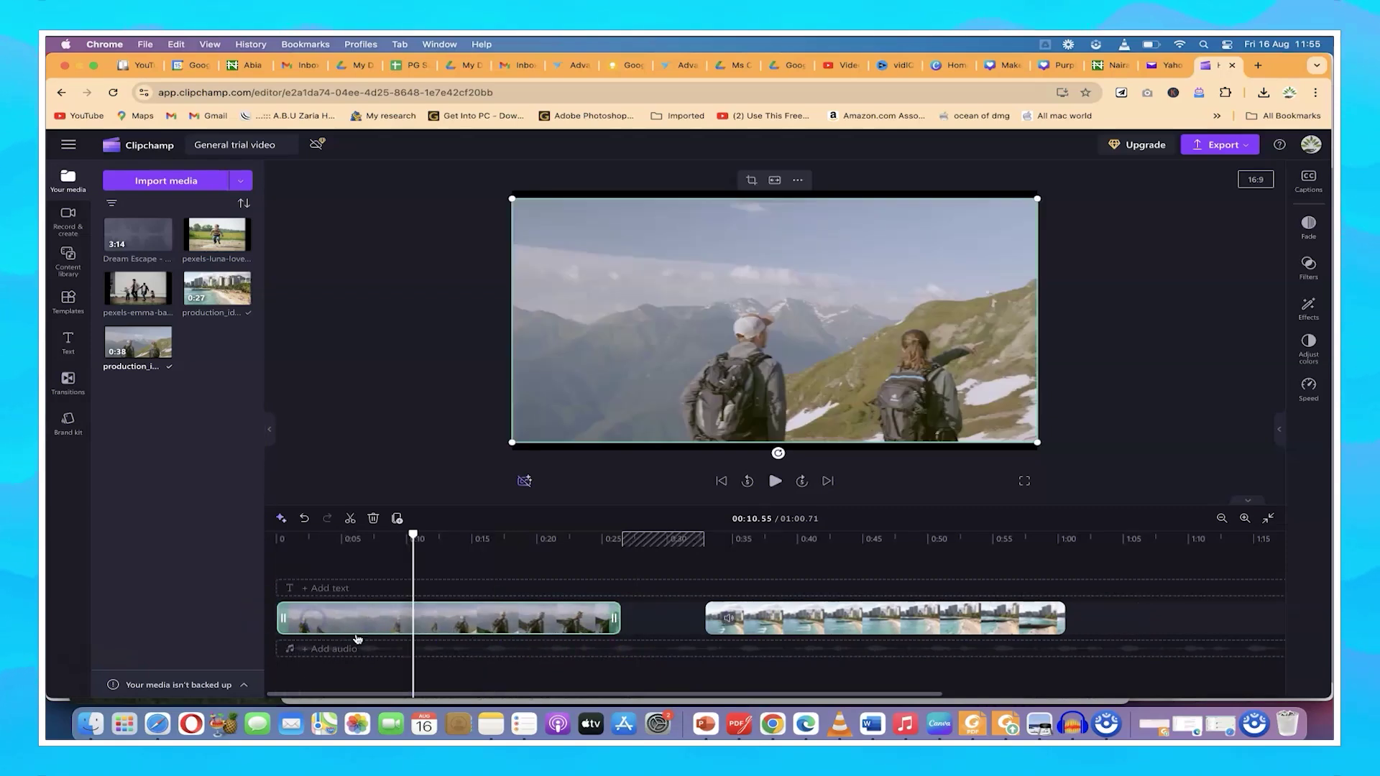
left_click(664, 619)
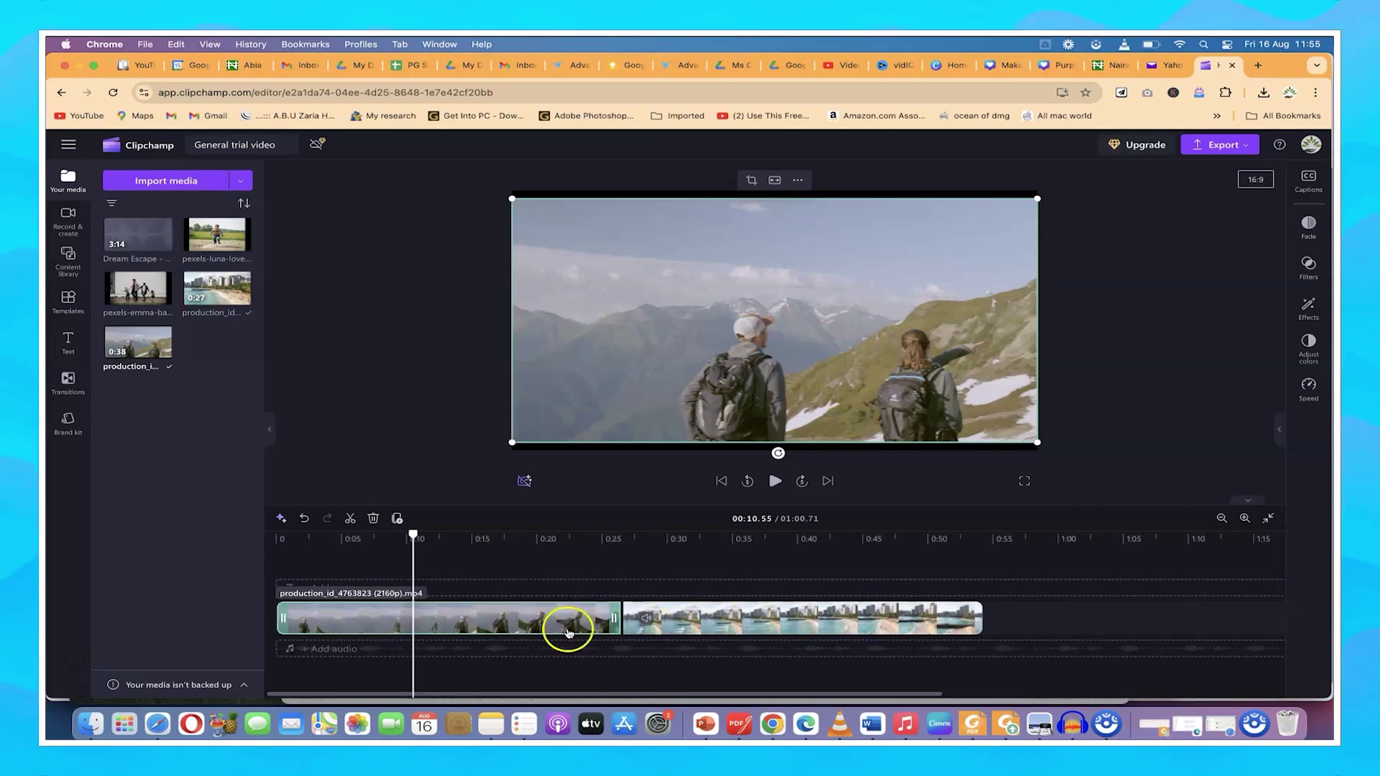
left_click_drag(1030, 625, 997, 624)
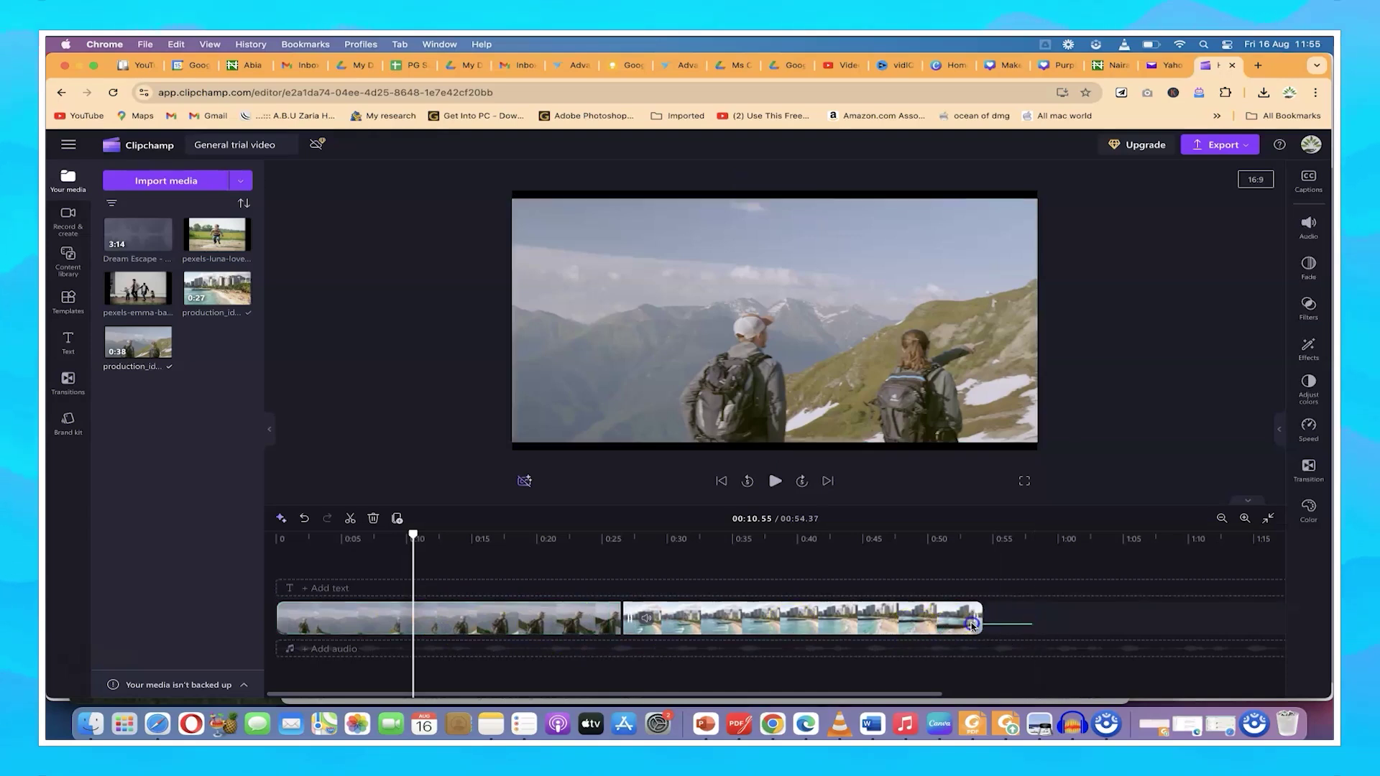
left_click_drag(482, 626, 574, 626)
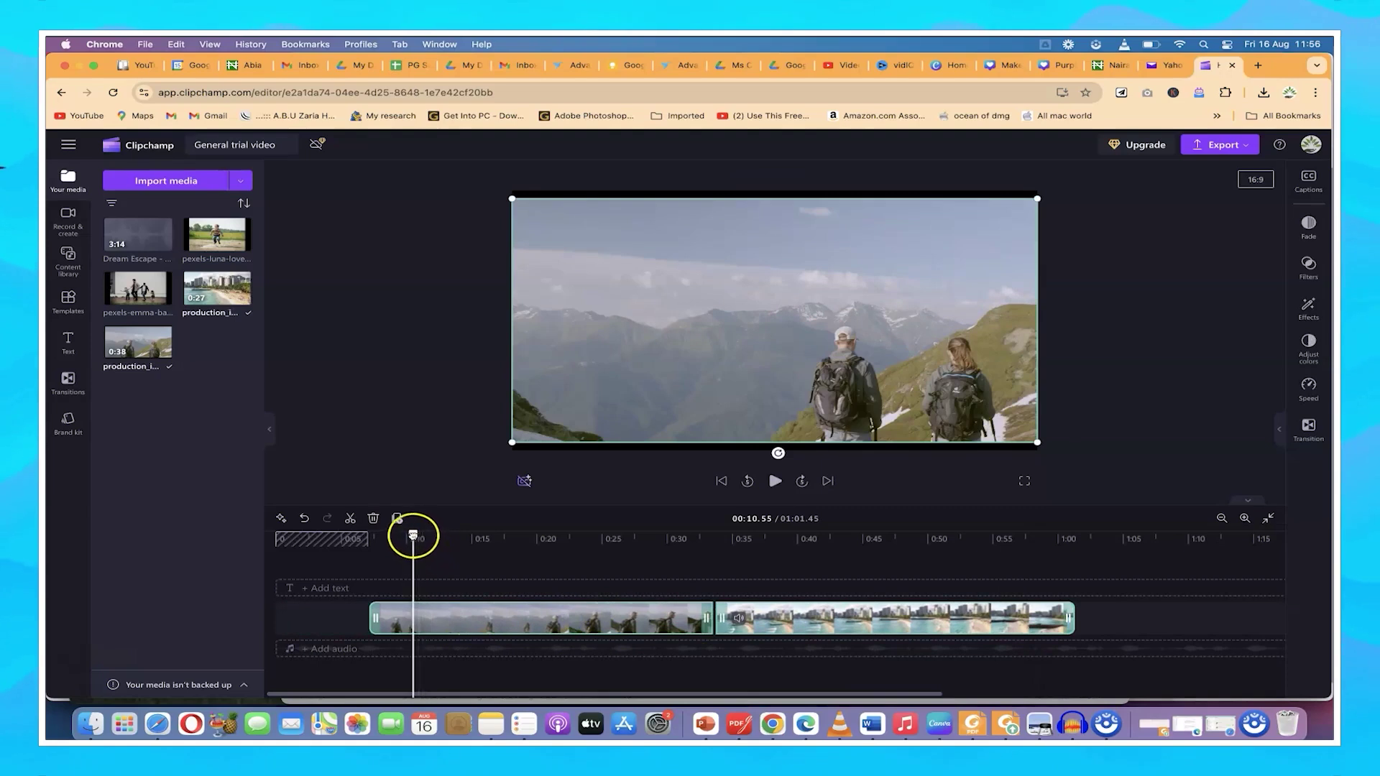
Step: Add the Typewriter title to the timeline and place it at the very start, in the empty space before the hiking clip
left_click_drag(359, 538, 231, 545)
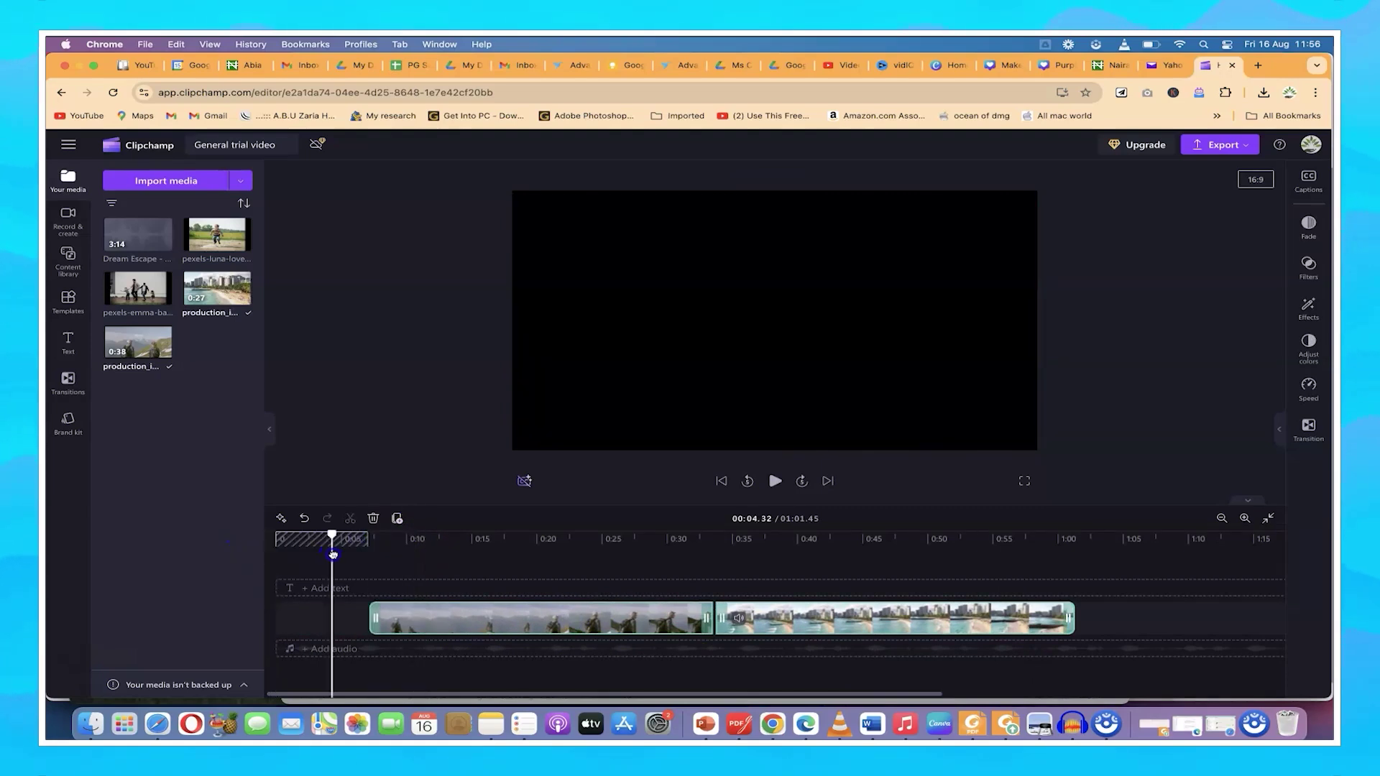
left_click(279, 561)
left_click_drag(333, 566, 234, 570)
left_click(315, 588)
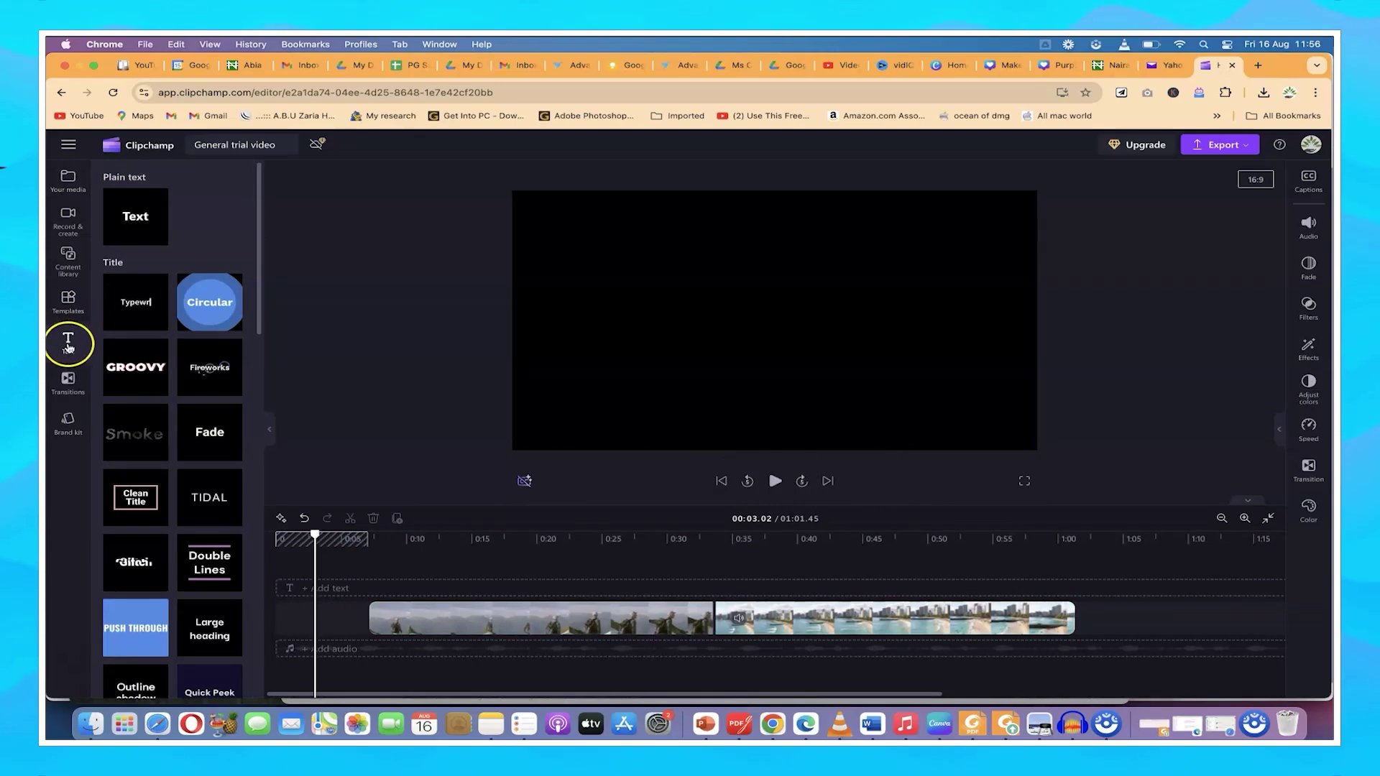
left_click(155, 321)
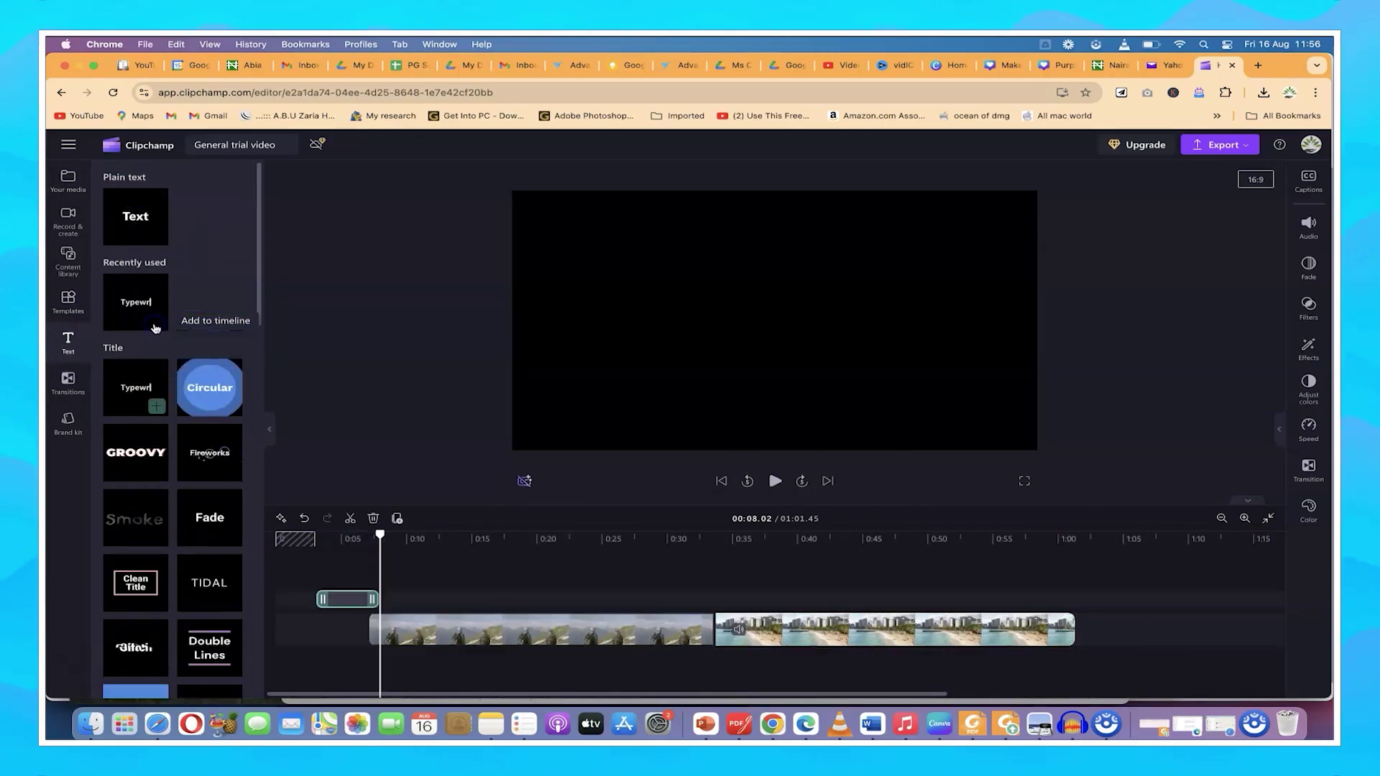
left_click(359, 600)
left_click_drag(337, 598, 298, 599)
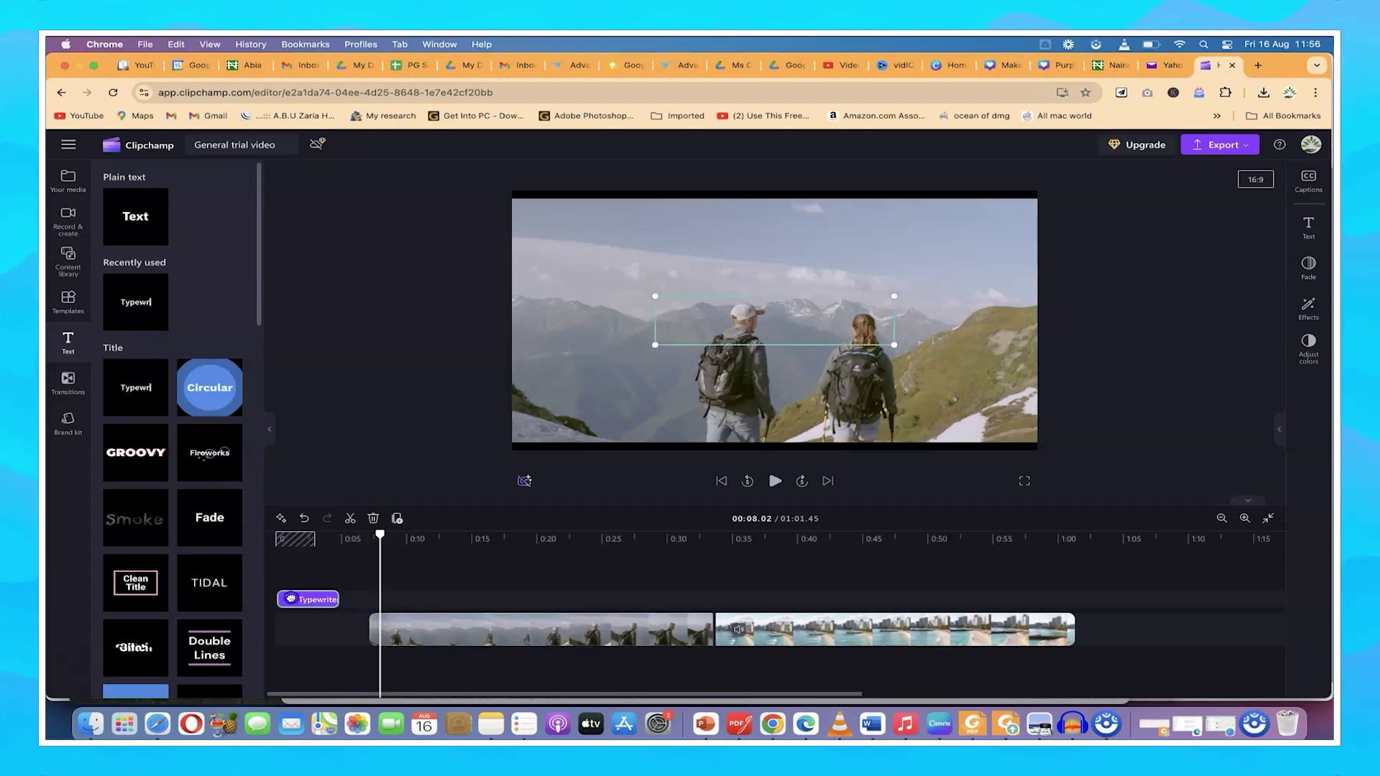
Step: Preview the title at 00:02.33 and replace its text with "Hell and welcome"
left_click_drag(377, 536, 305, 538)
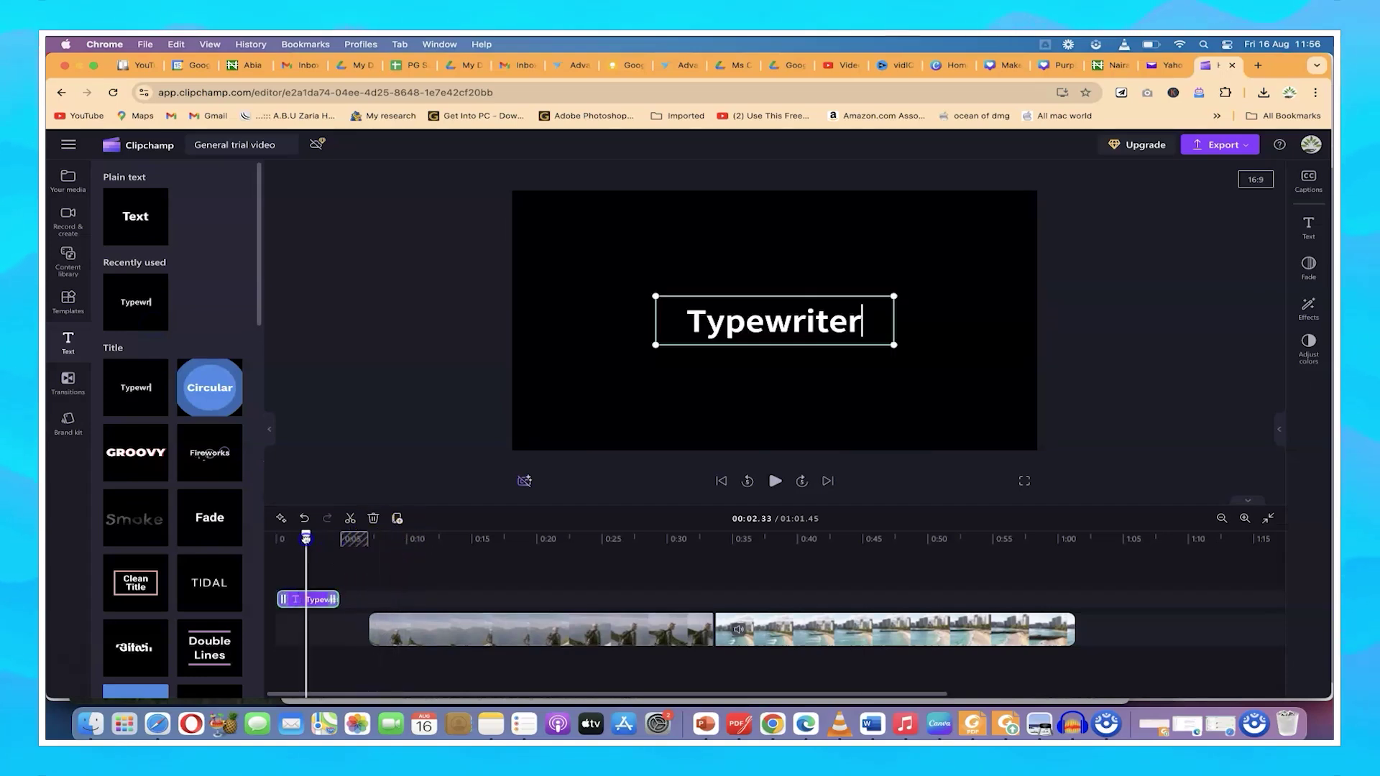
left_click(778, 328)
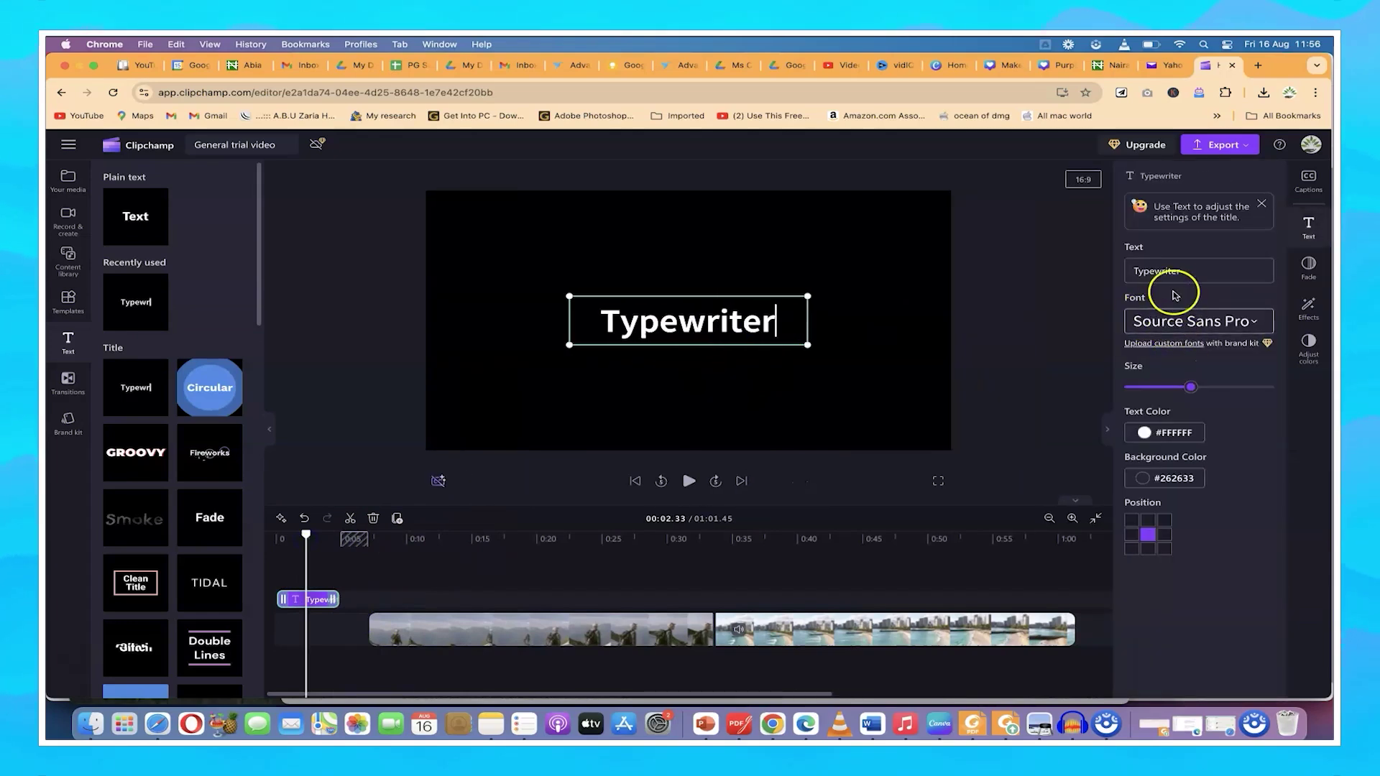
double_click(1175, 276)
type("Hell and welcome")
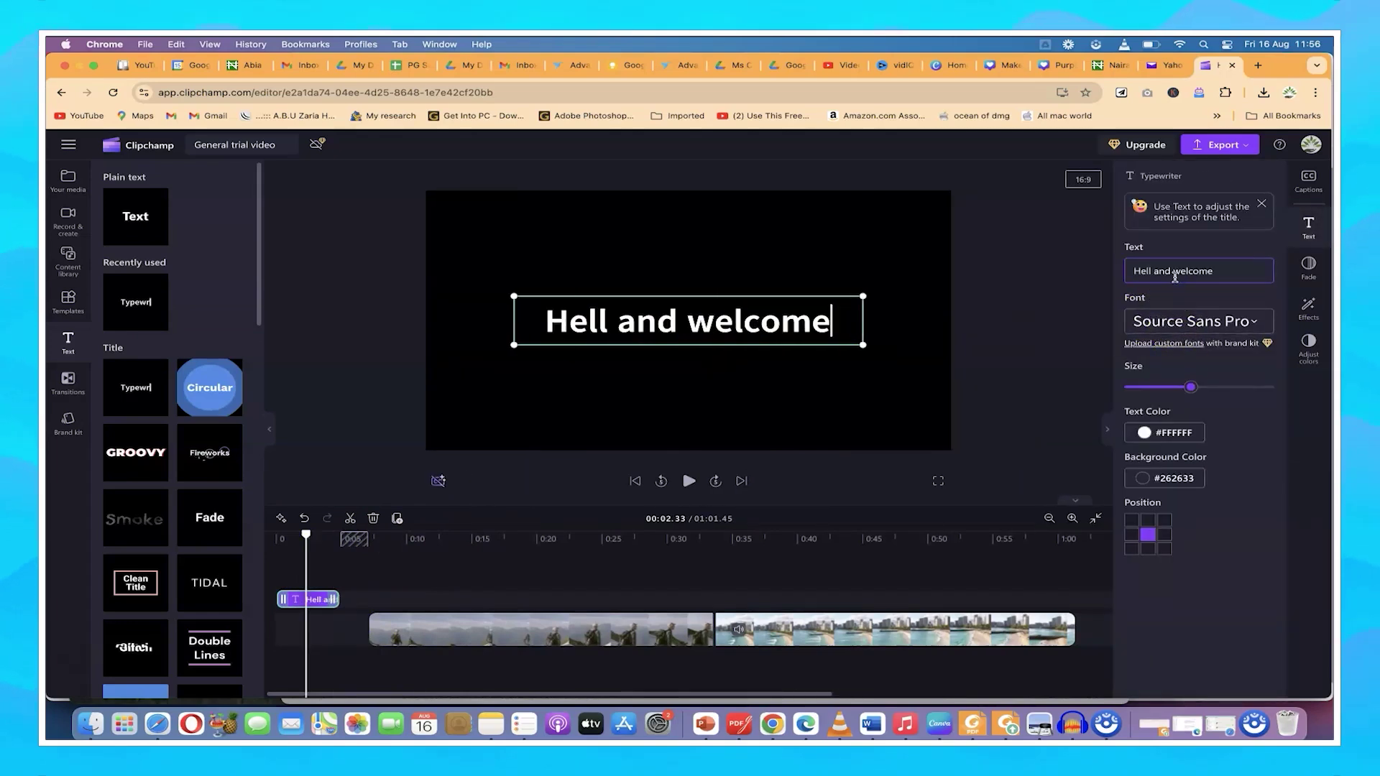
Step: Set the title's text color to bright yellow, #FAFF00
left_click(1144, 433)
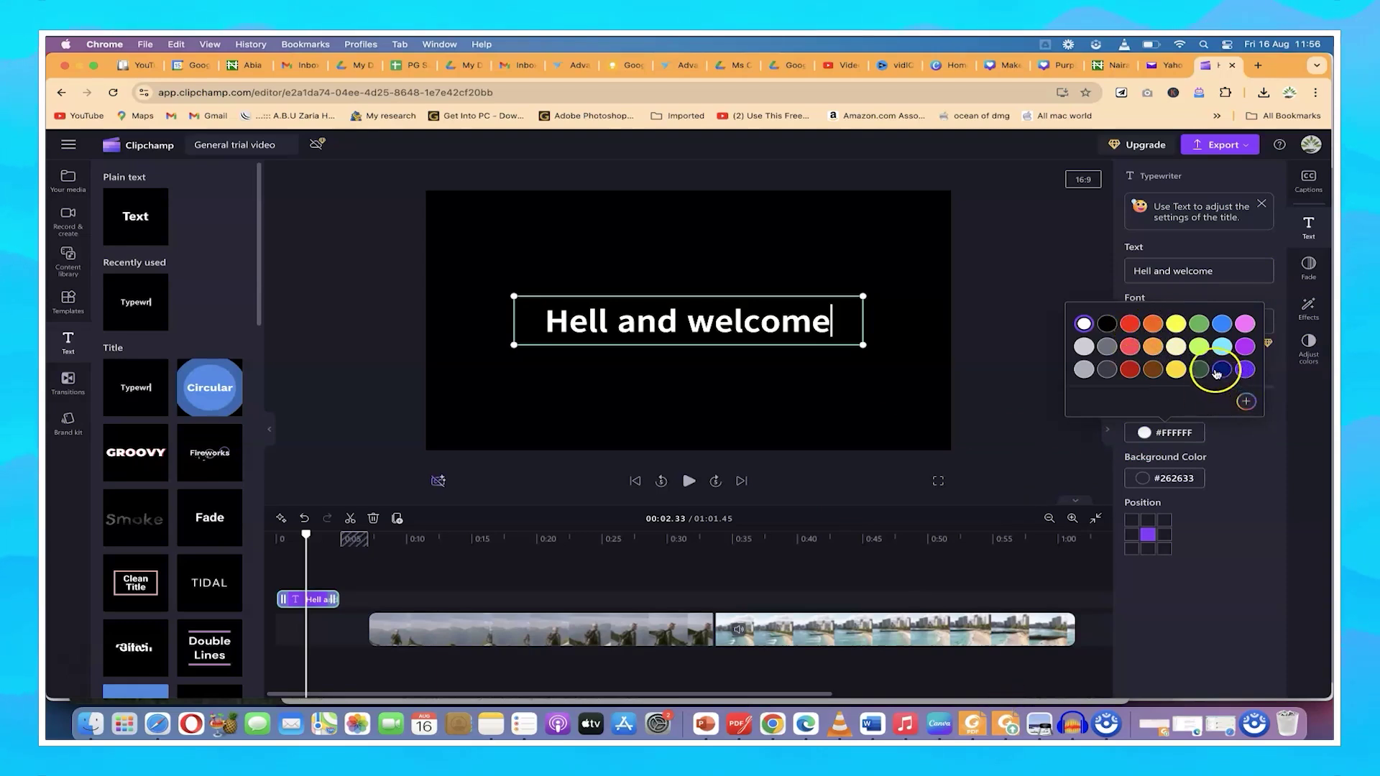
left_click(1175, 324)
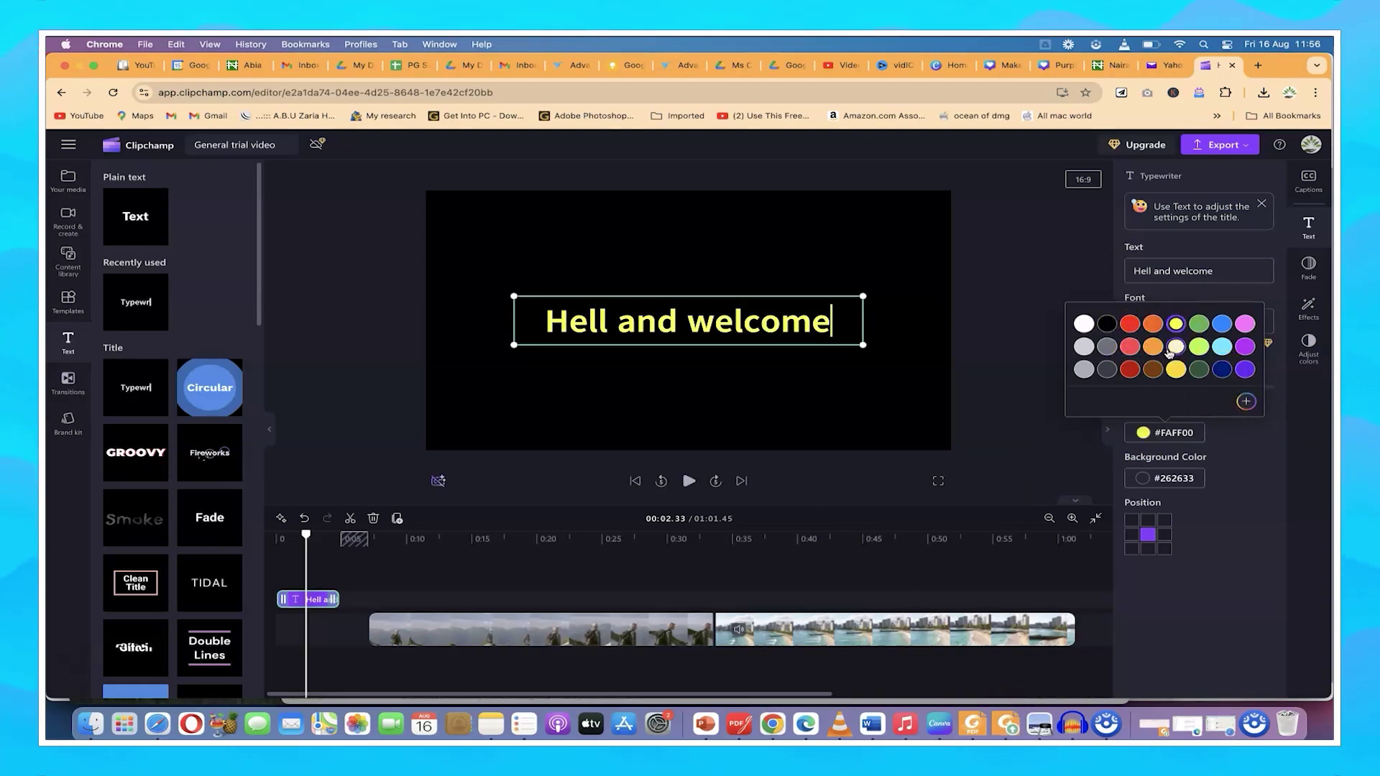
left_click(1209, 432)
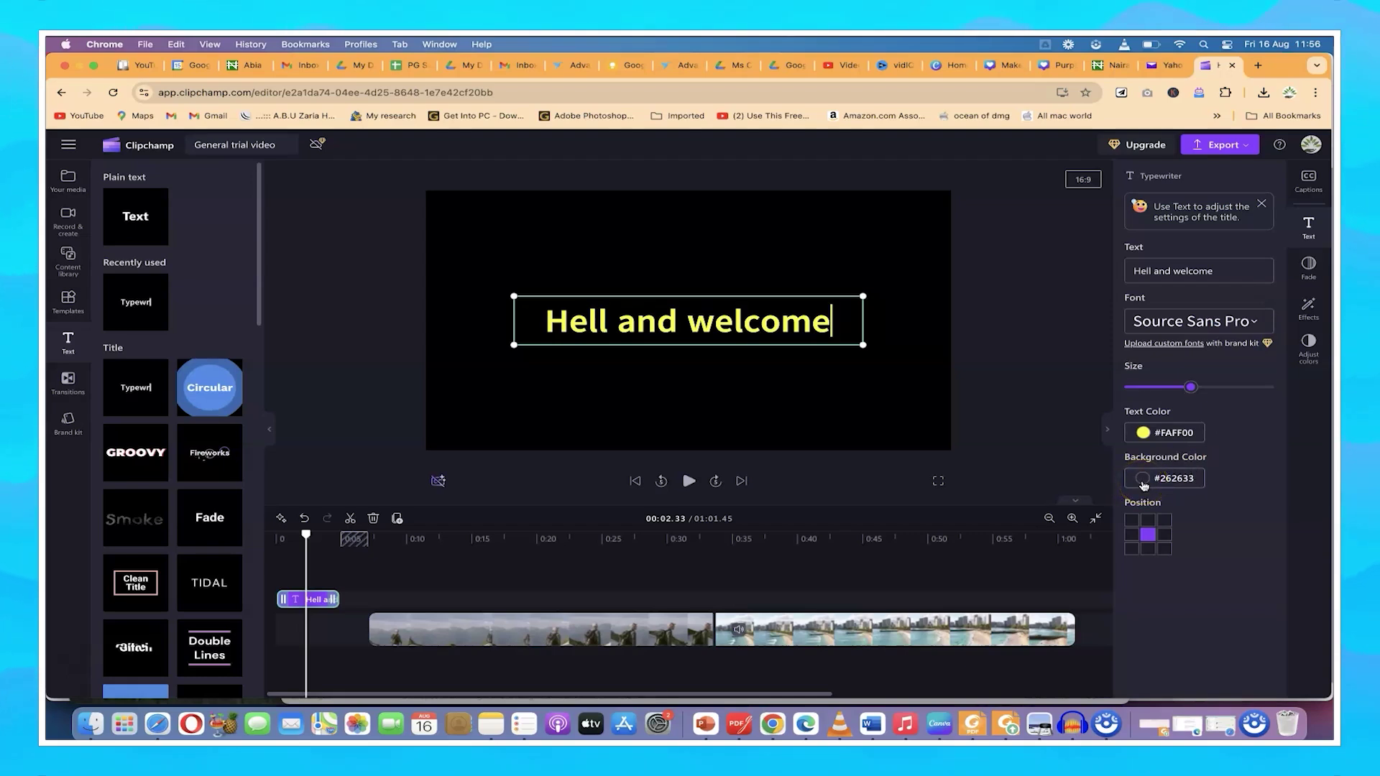
Step: Try several preset positions for the title and return it to the centre of the frame
left_click(1149, 518)
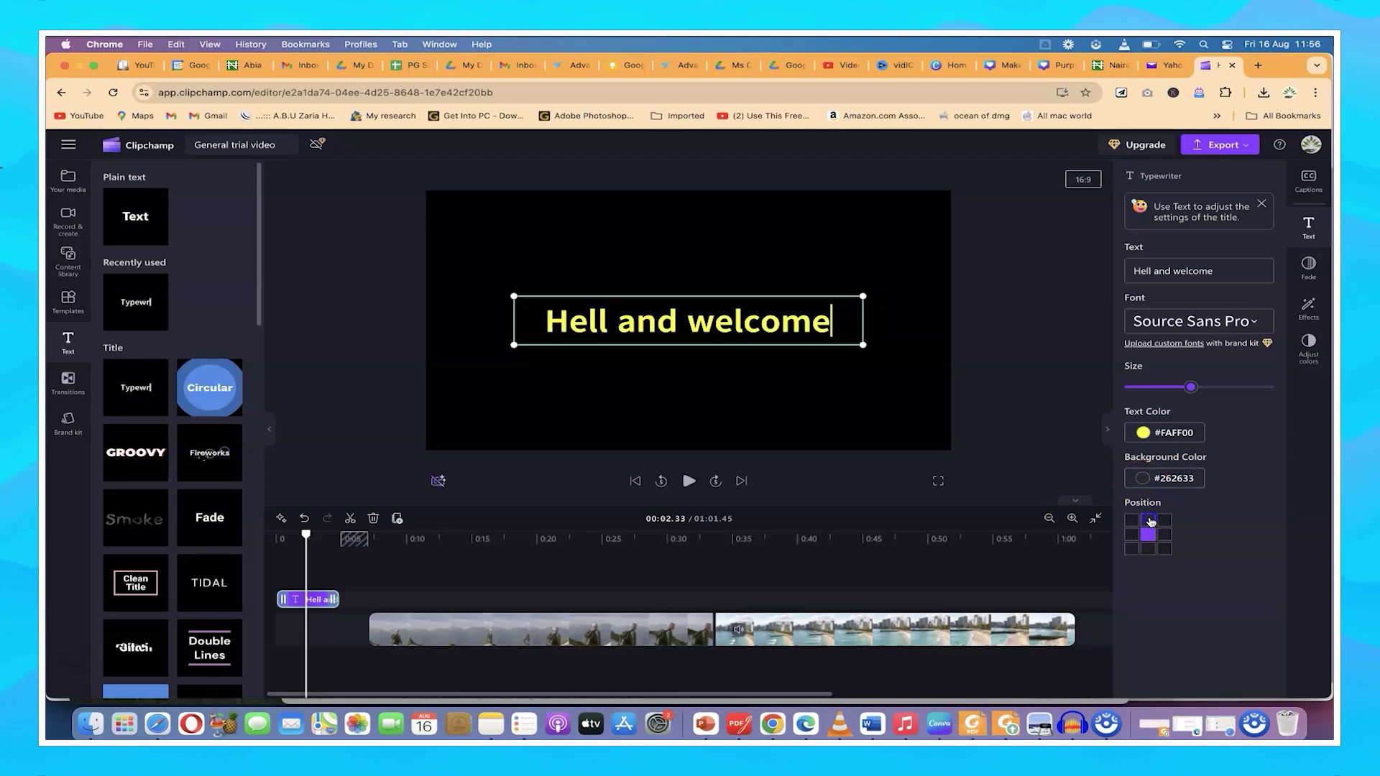
left_click(1166, 520)
left_click(1164, 536)
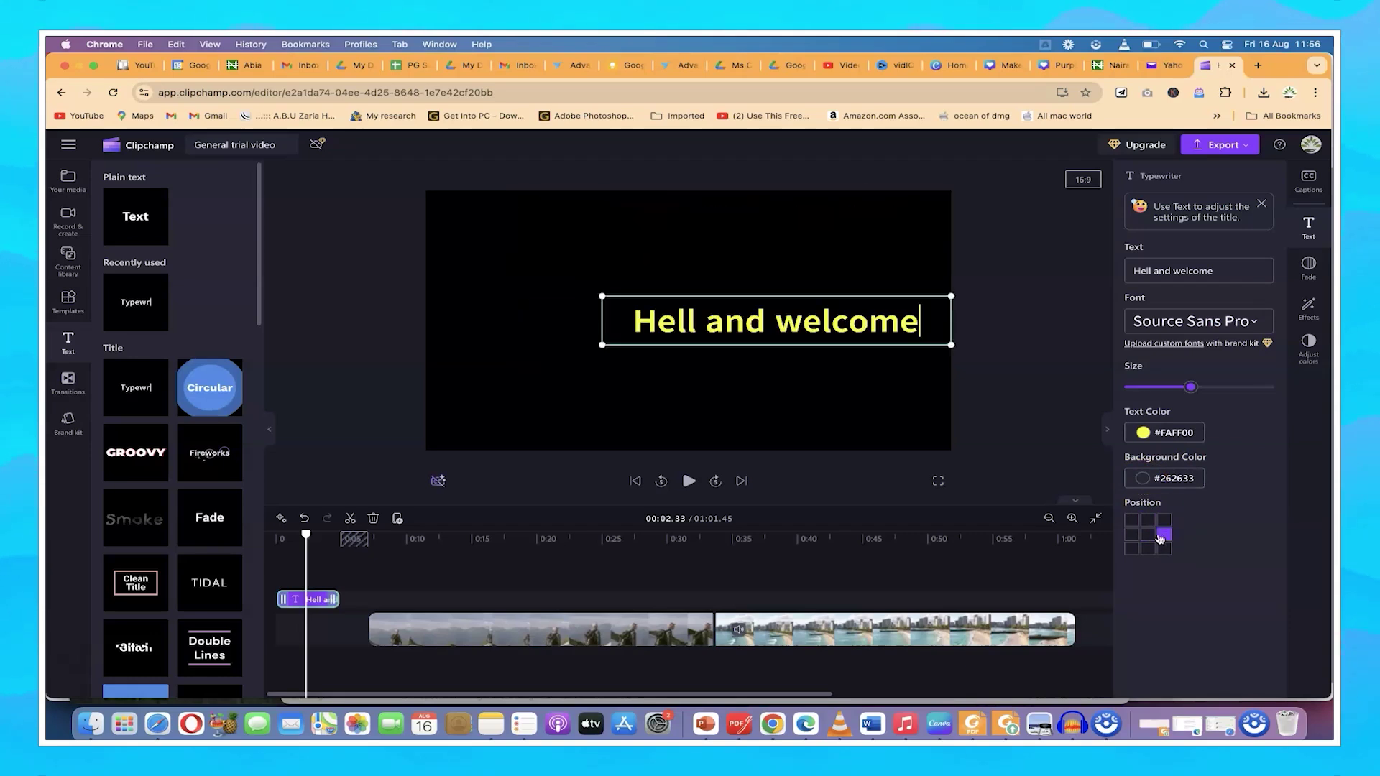
left_click(1150, 548)
left_click(1147, 535)
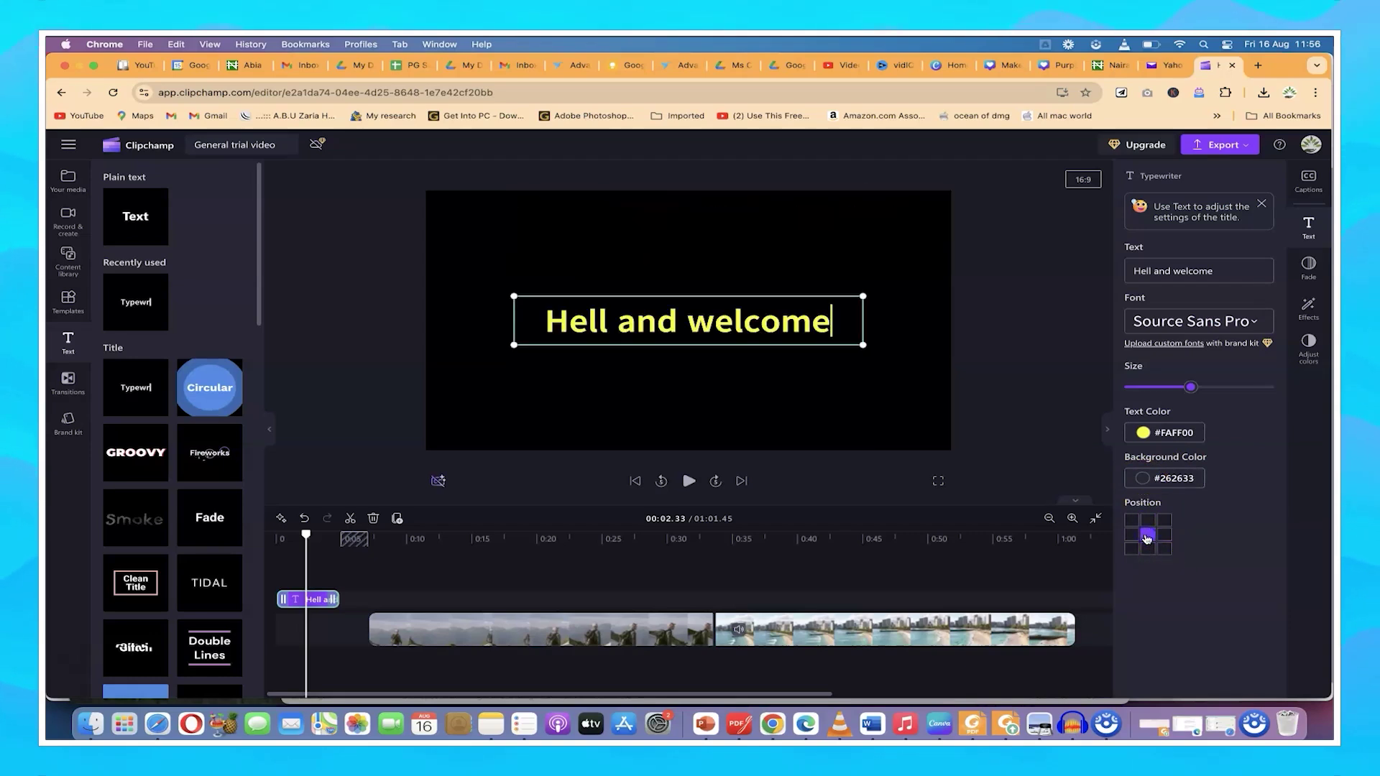
Step: Make the title text slightly smaller and extend the title's end to about 0:07, just before the hiking clip
left_click(1229, 319)
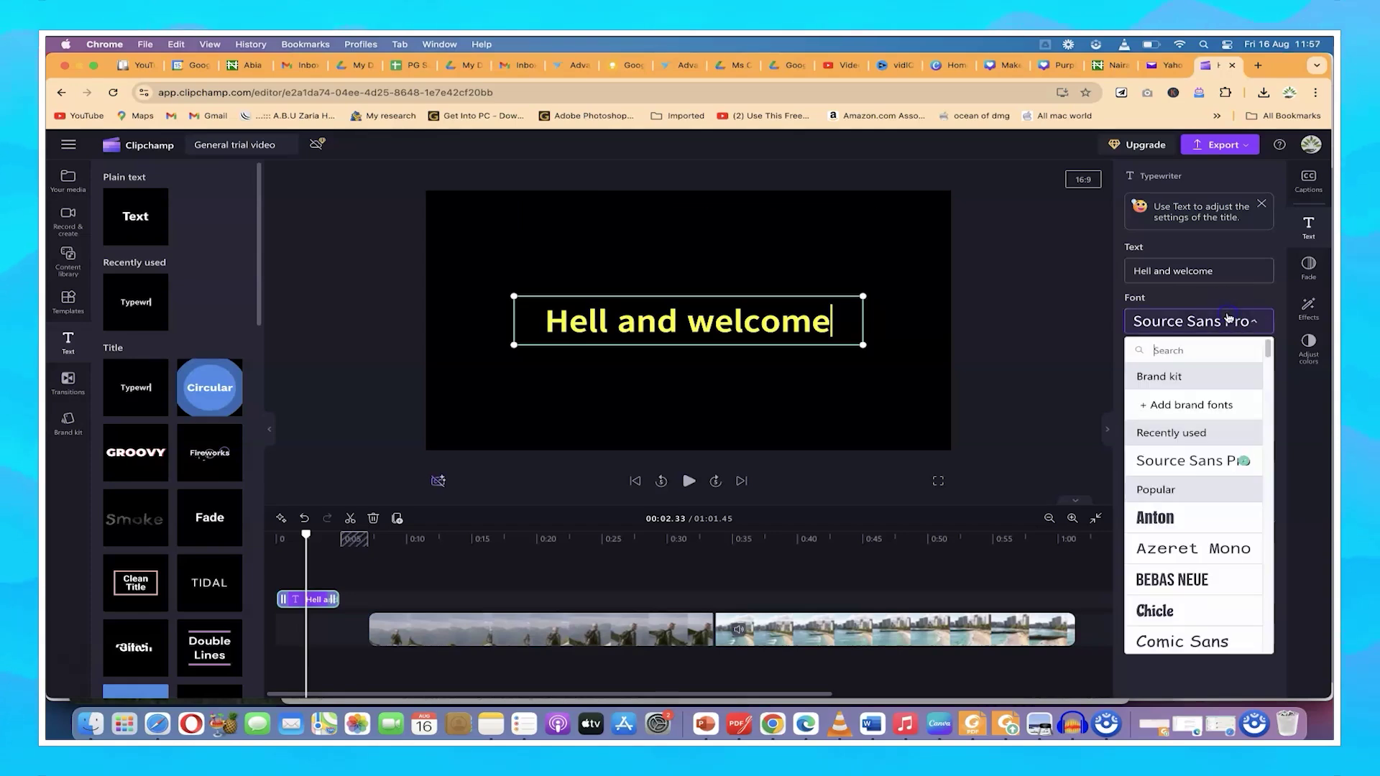
left_click(1229, 319)
mouse_move(1210, 386)
left_mouse_down()
mouse_move(1222, 387)
mouse_move(1183, 389)
left_mouse_up()
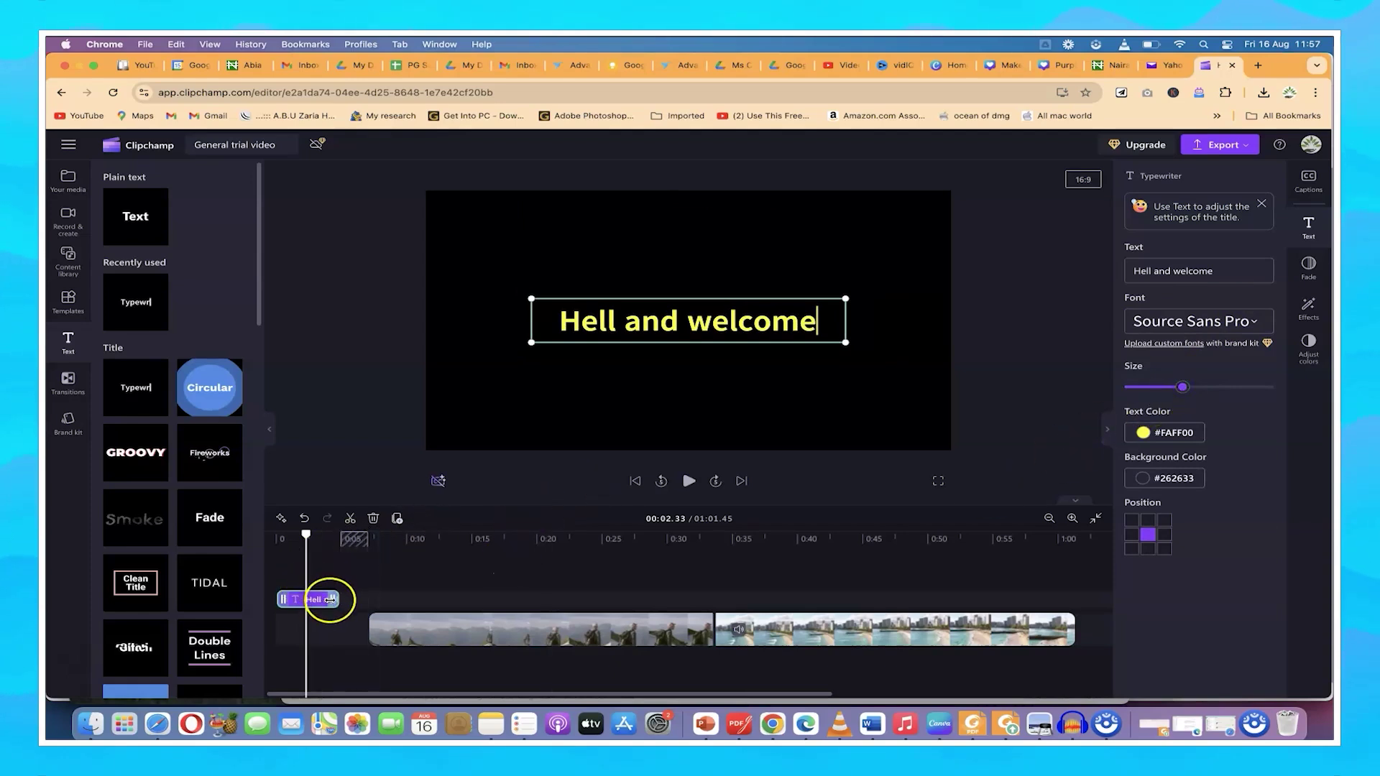
left_click_drag(333, 600, 365, 602)
left_click(280, 596)
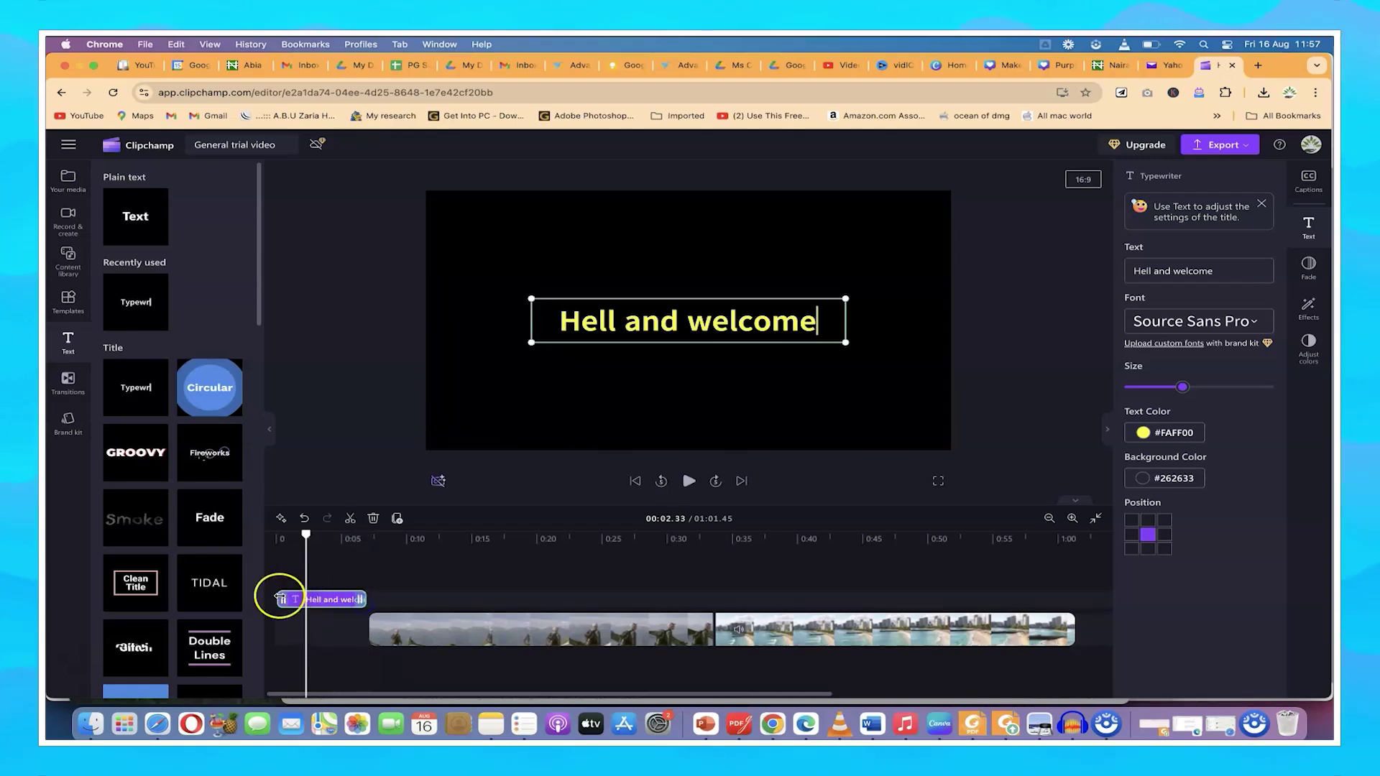
Step: Correct the title text to "Hello and welcome" and play the video from the beginning into the hiking clip
left_click_drag(306, 533, 240, 534)
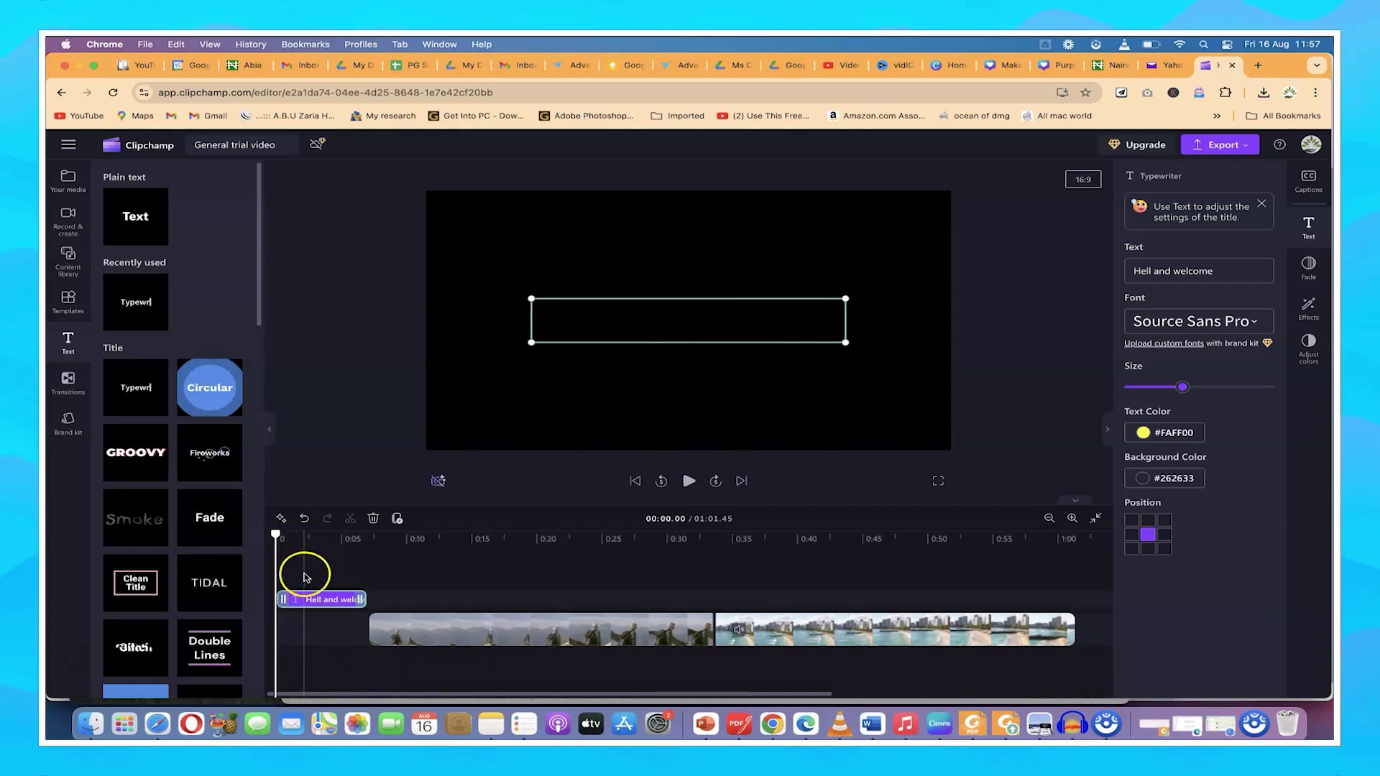
key("space")
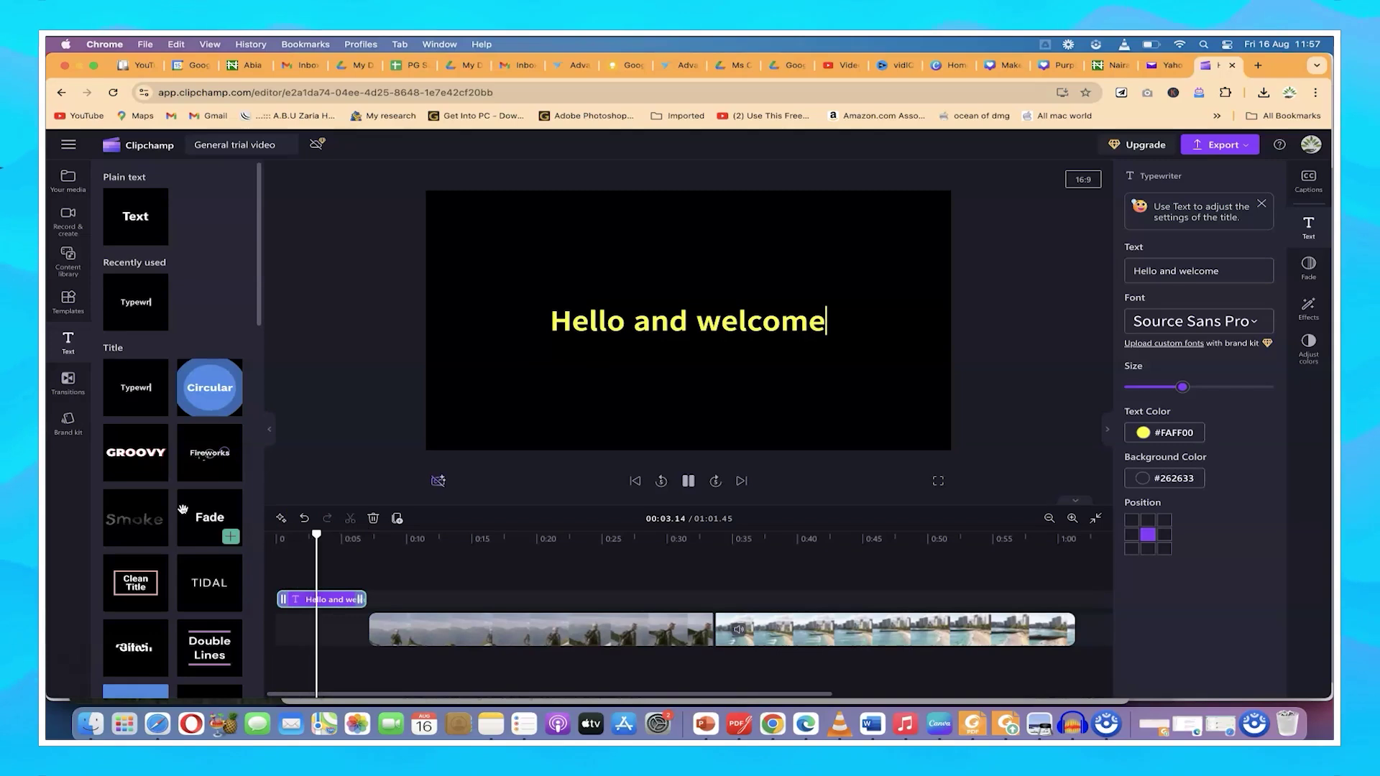
mouse_move(183, 509)
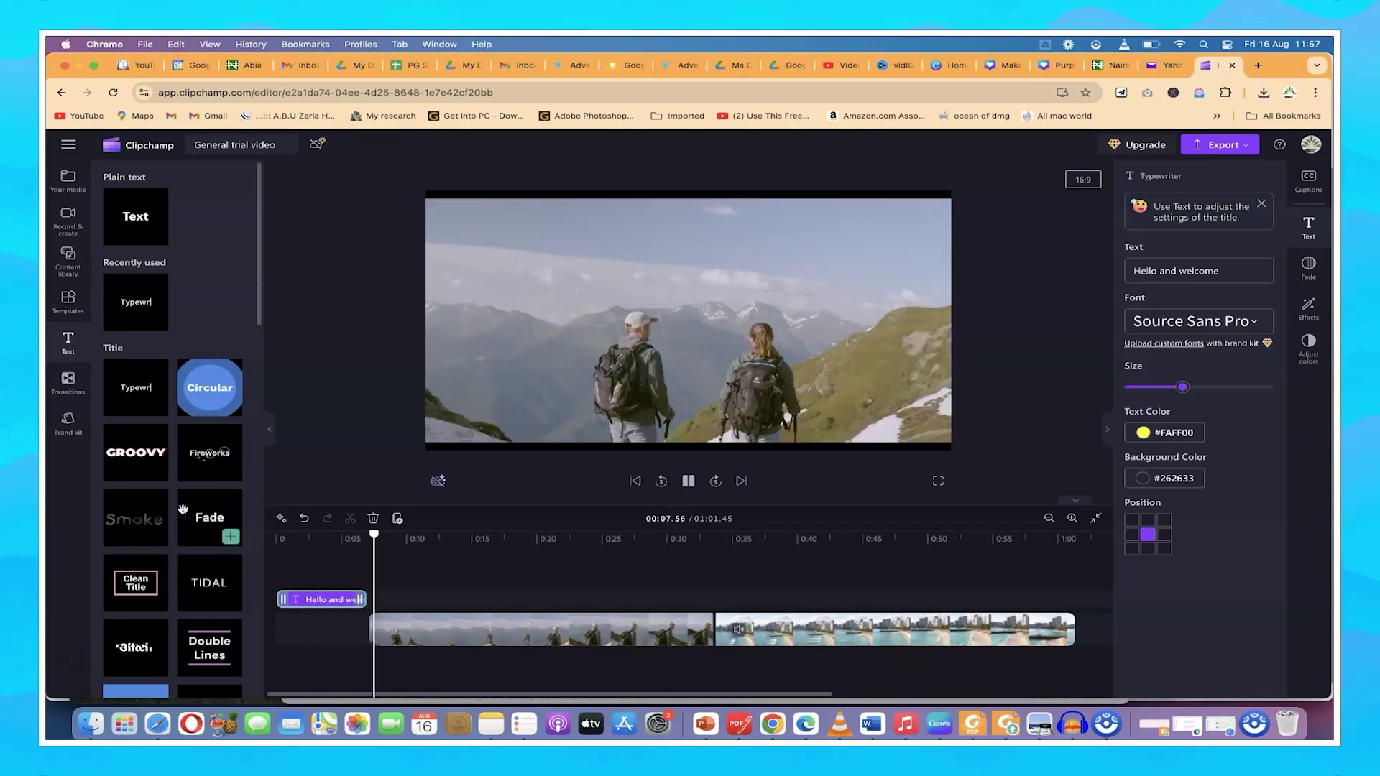
key("space")
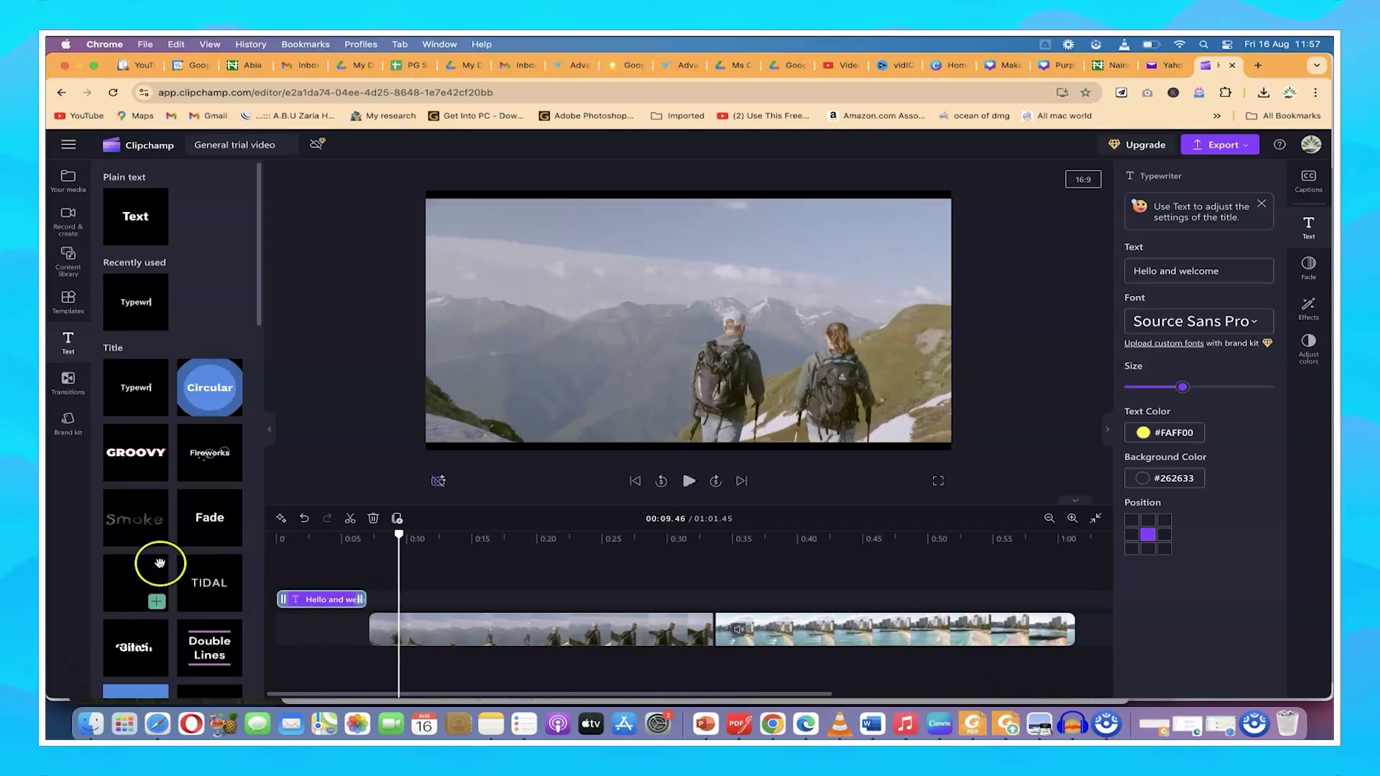
left_click(461, 642)
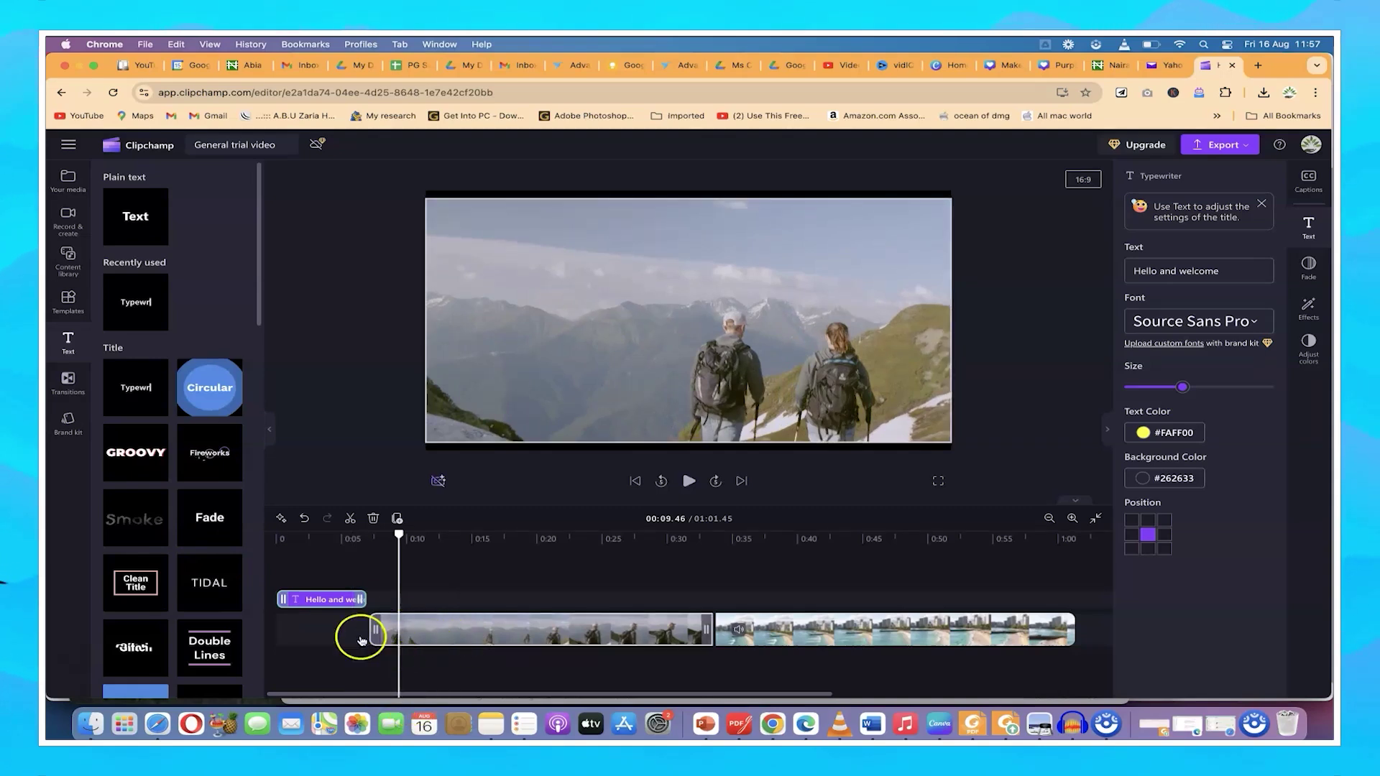
left_click(384, 653)
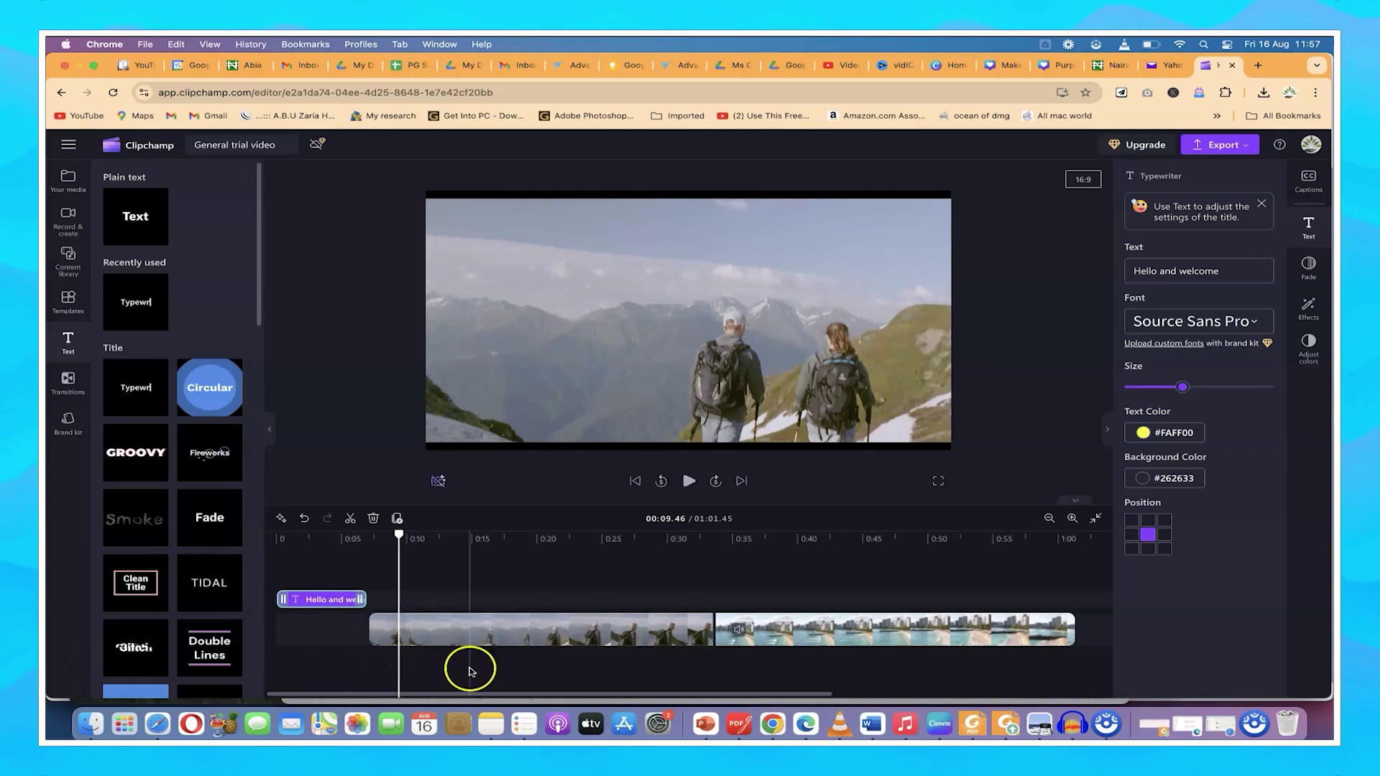
Step: Add the Dream Escape music from the project media to the timeline below the clips, starting at 0:00
left_click(74, 179)
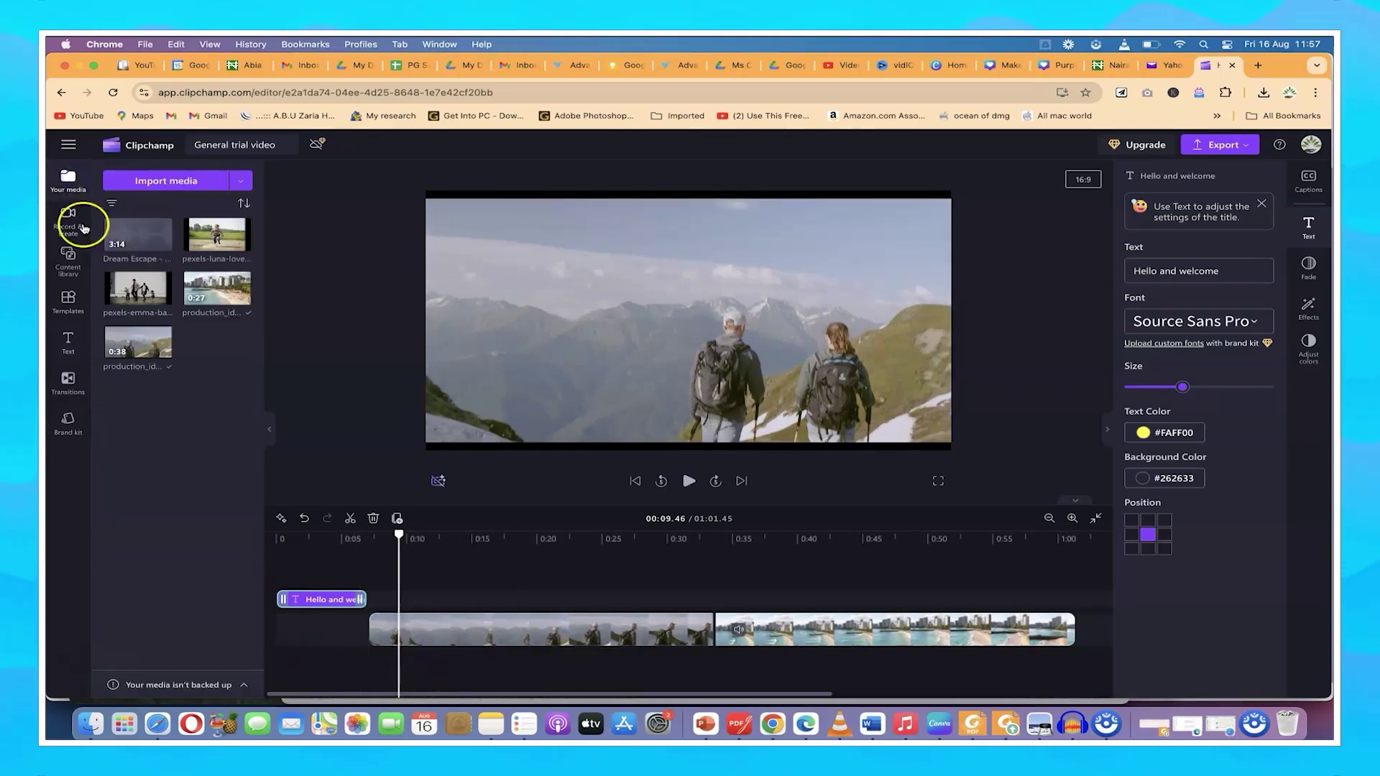
left_click(159, 243)
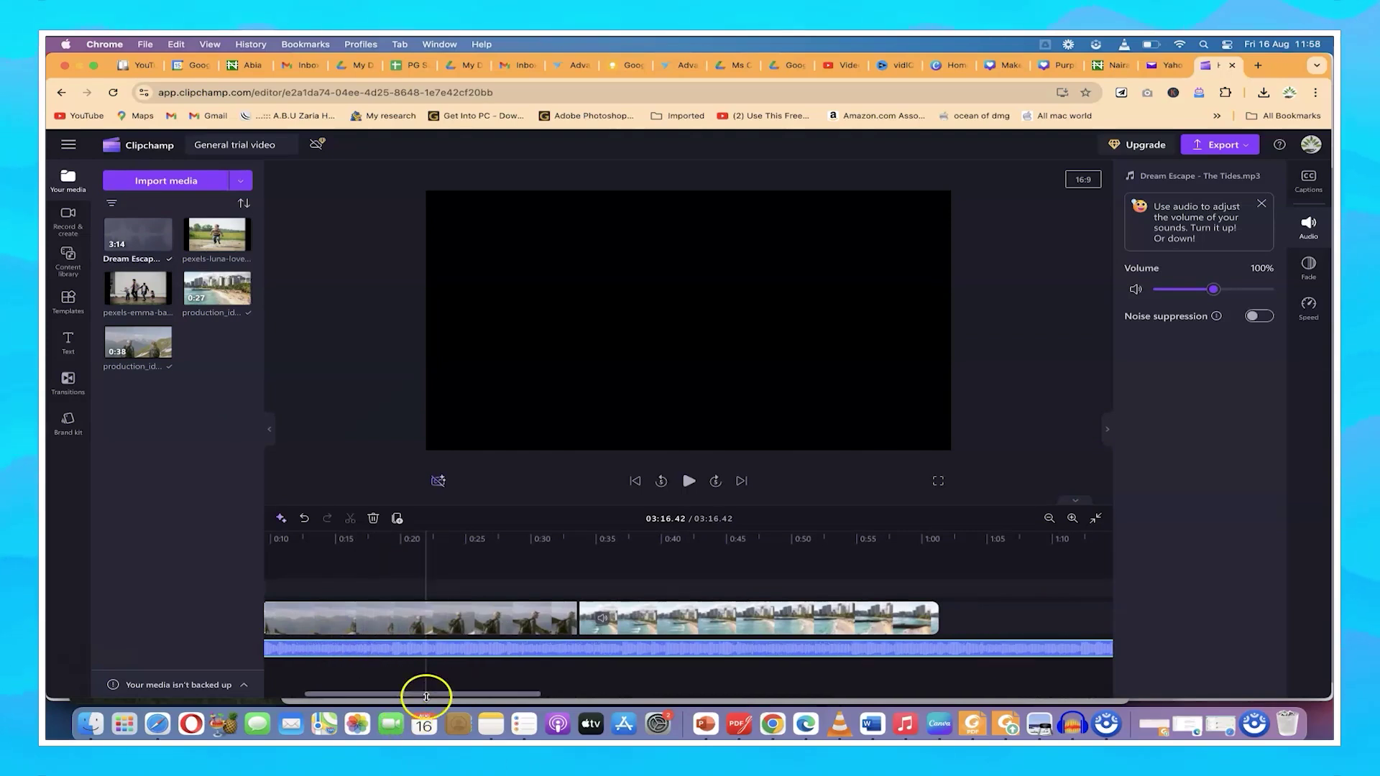
left_click_drag(425, 693, 388, 693)
left_click(352, 648)
left_click_drag(353, 648, 310, 652)
left_click(333, 654)
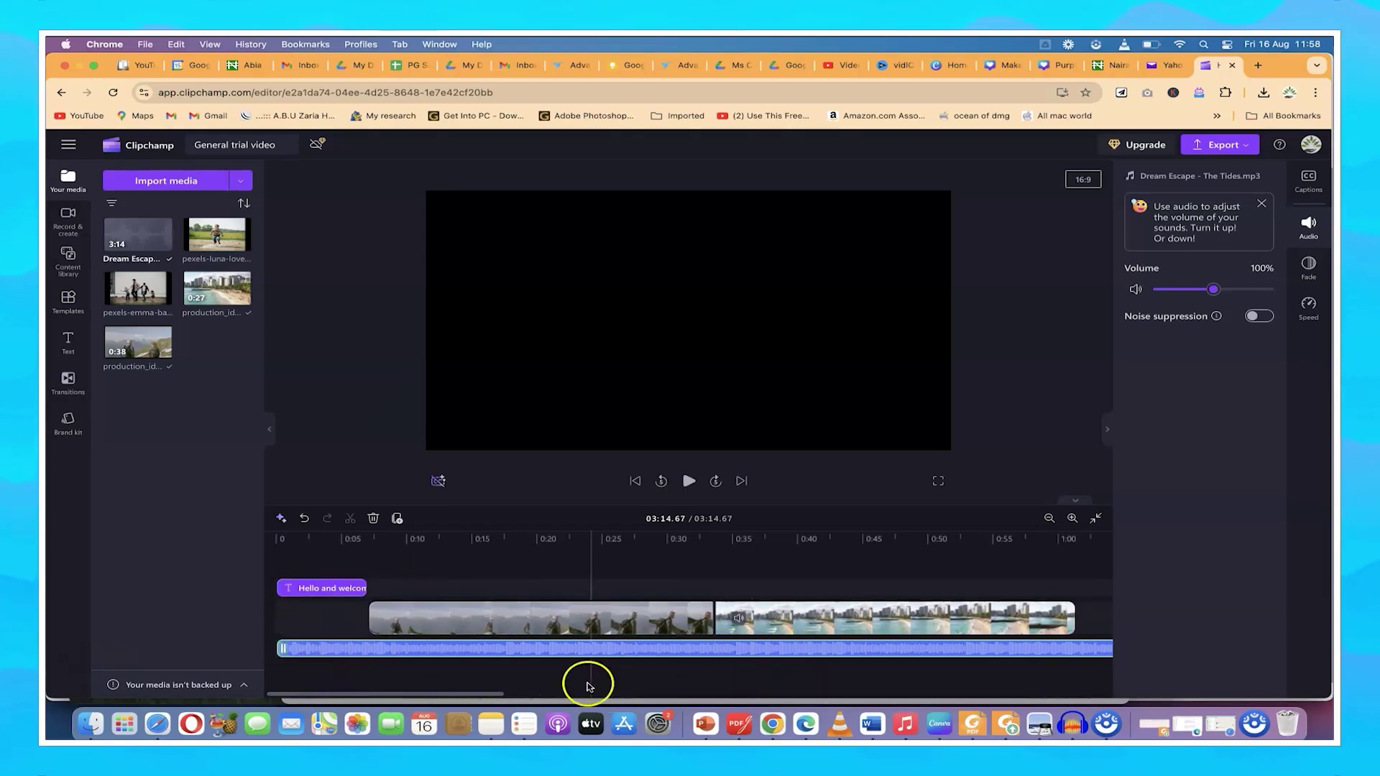
Step: Lower the Dream Escape music's volume to 13%, checking the level by playing the opening from the start
left_click(328, 537)
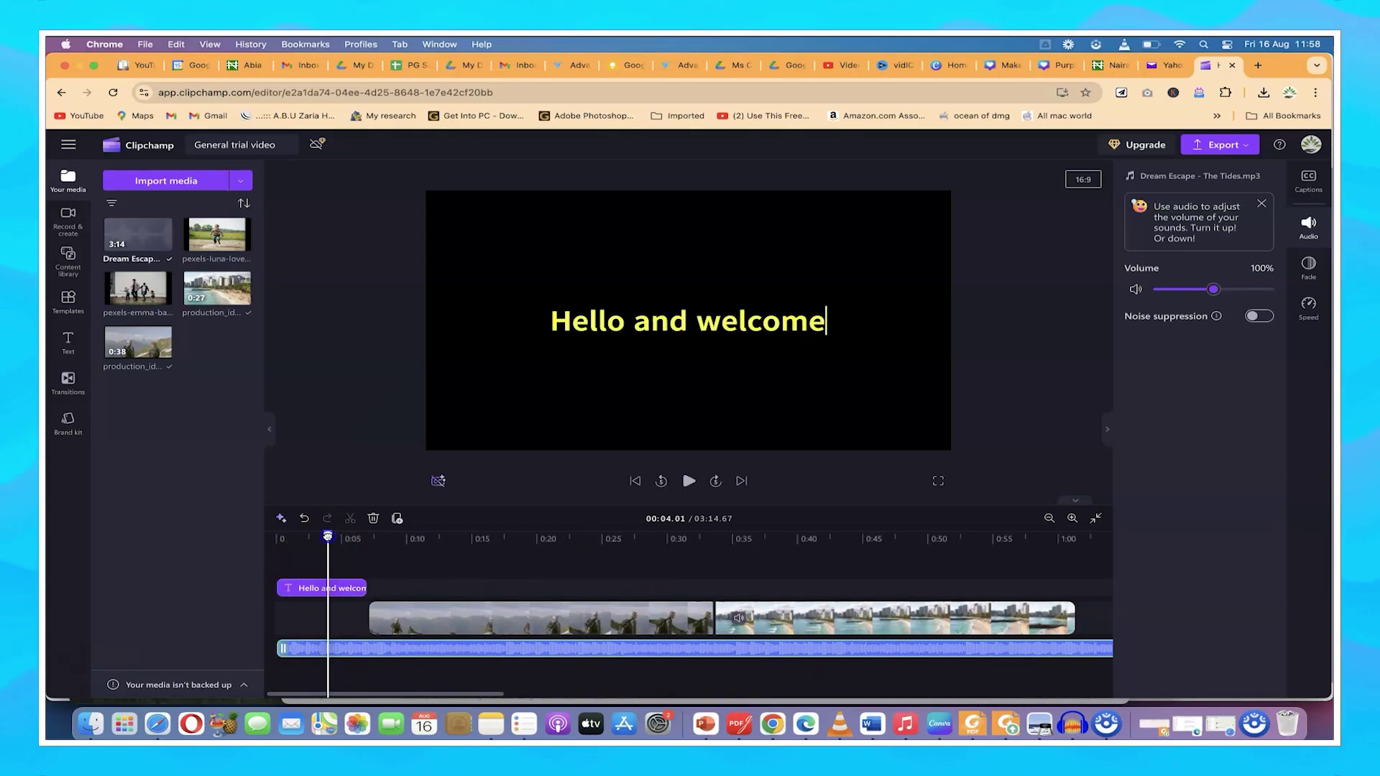
left_click_drag(329, 536, 174, 542)
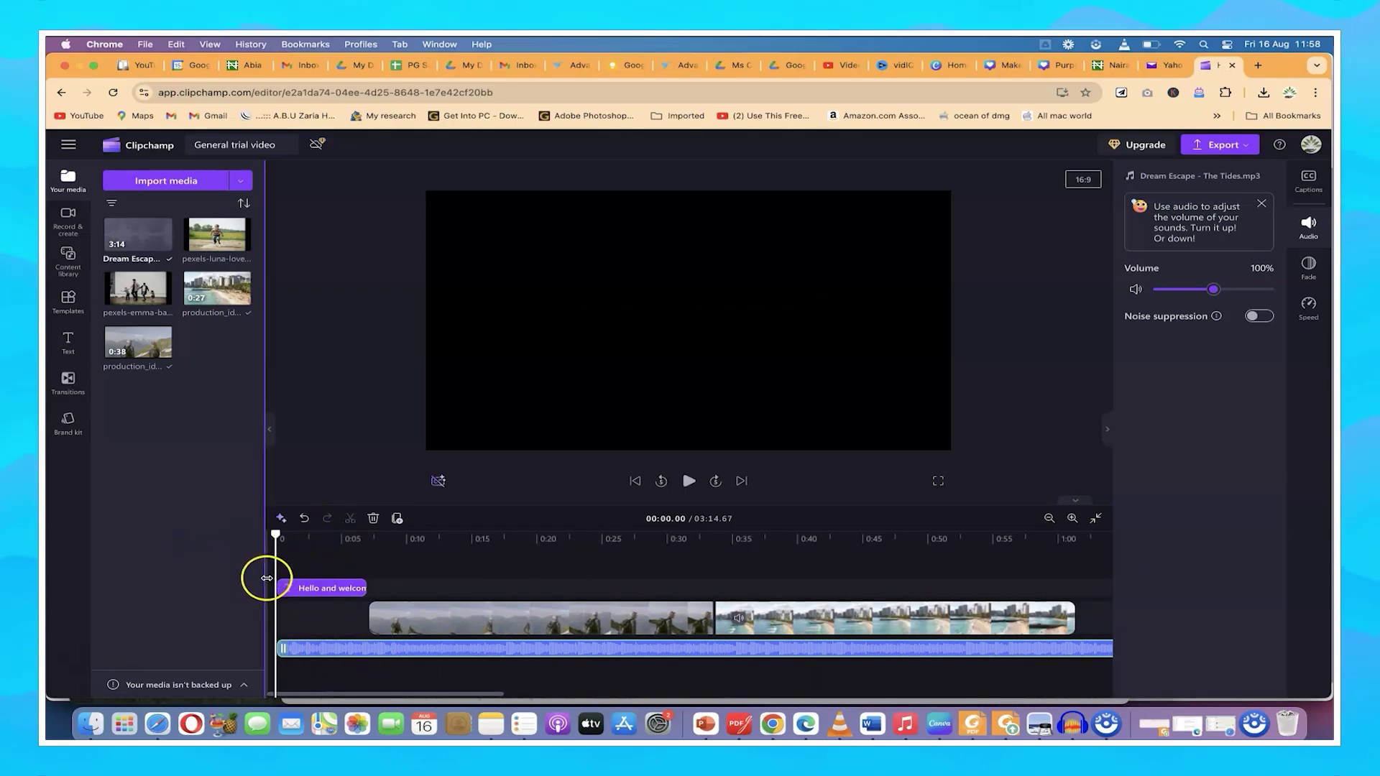
key("space")
key("space")
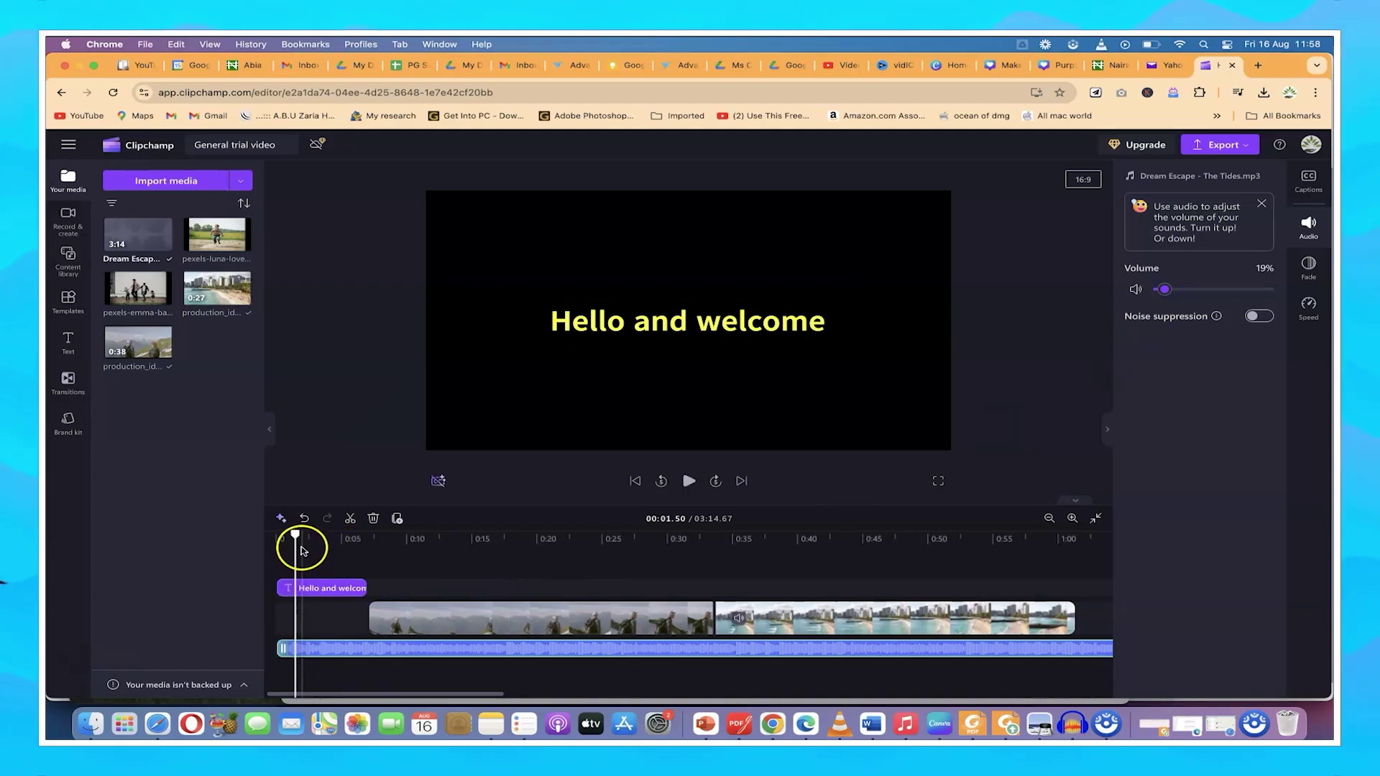
left_click_drag(294, 539, 345, 592)
left_click(291, 649)
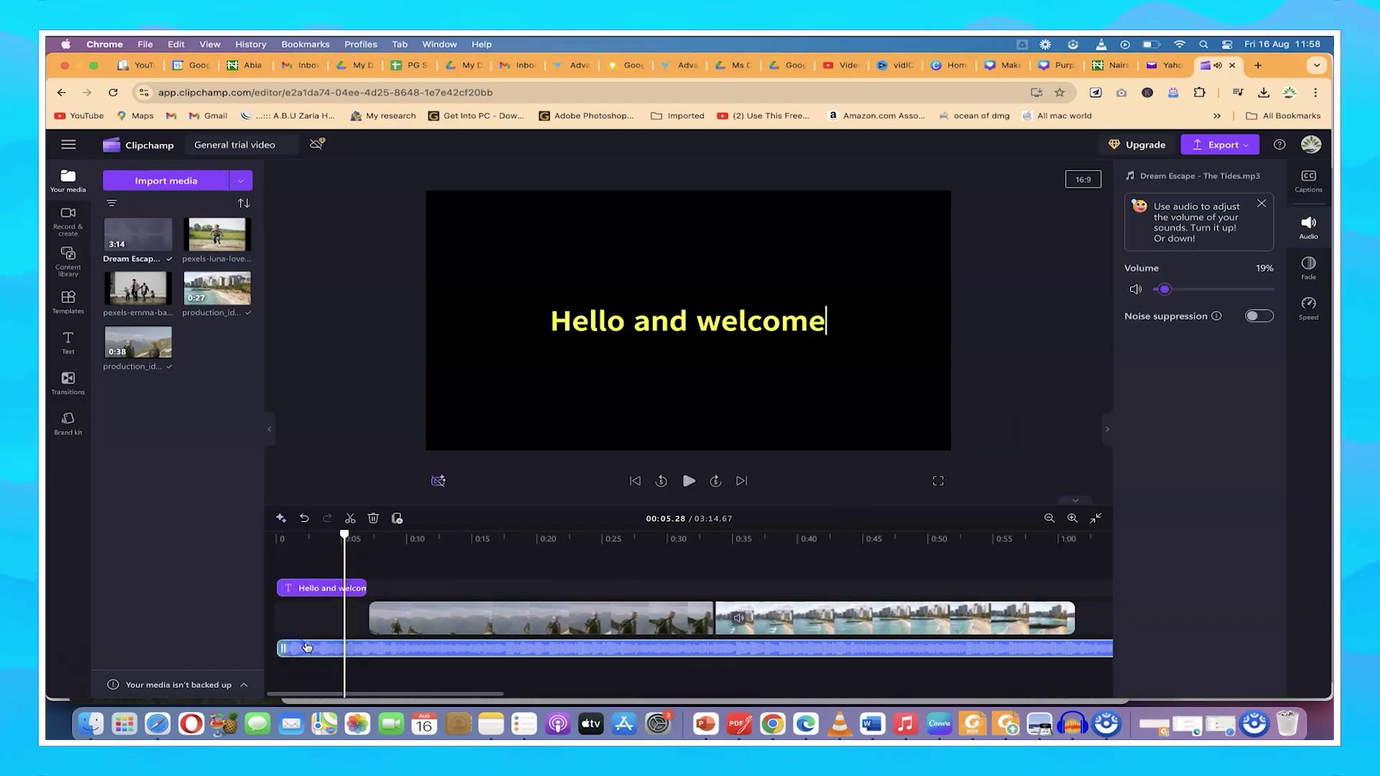
left_click(279, 533)
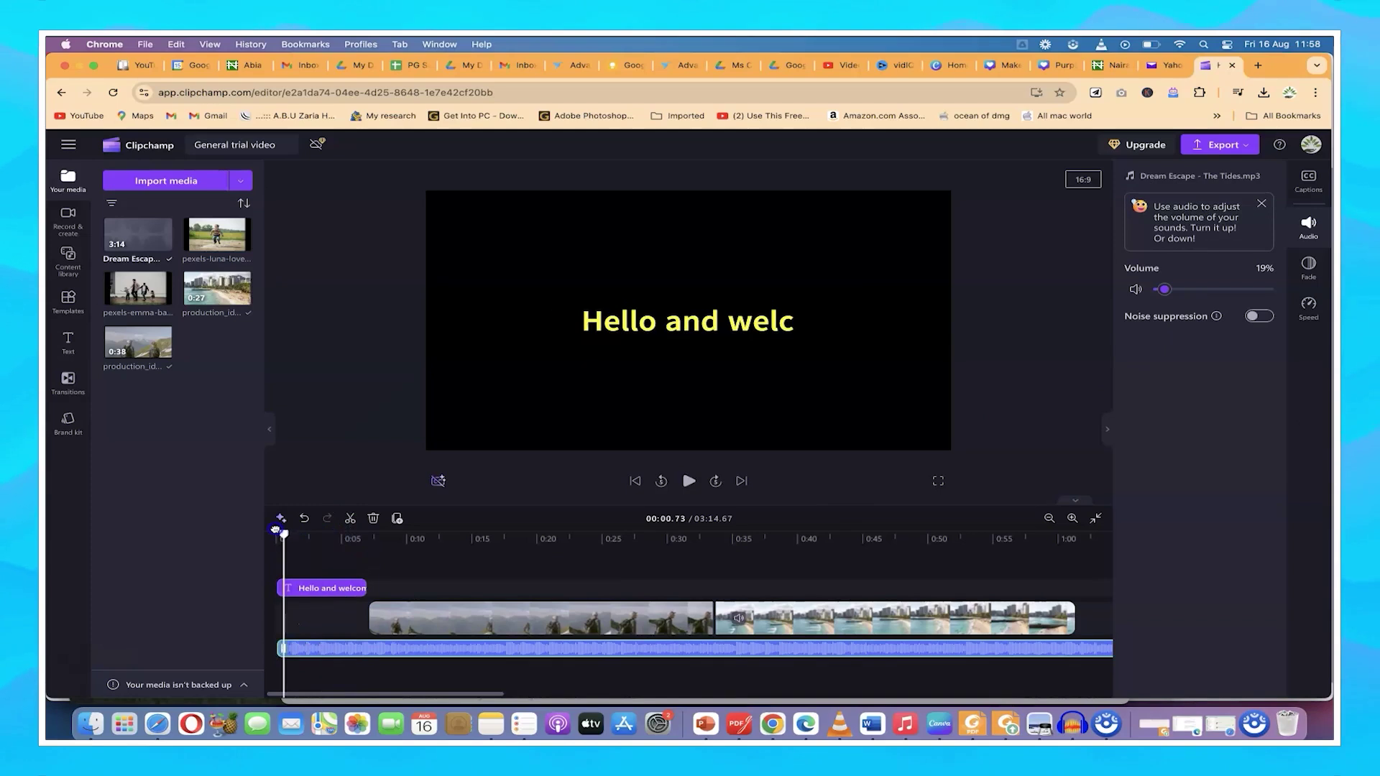
key("space")
left_click(1168, 347)
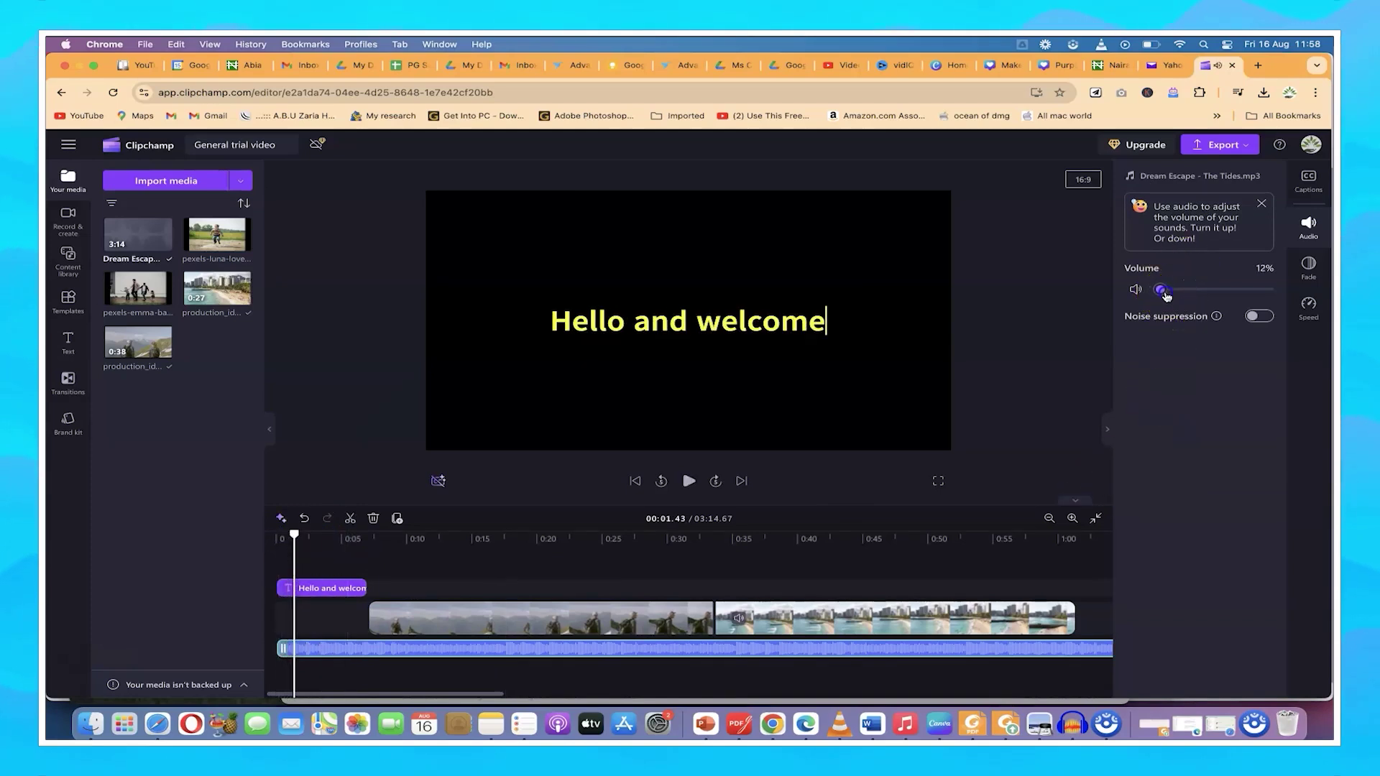
left_click(493, 567)
key("space")
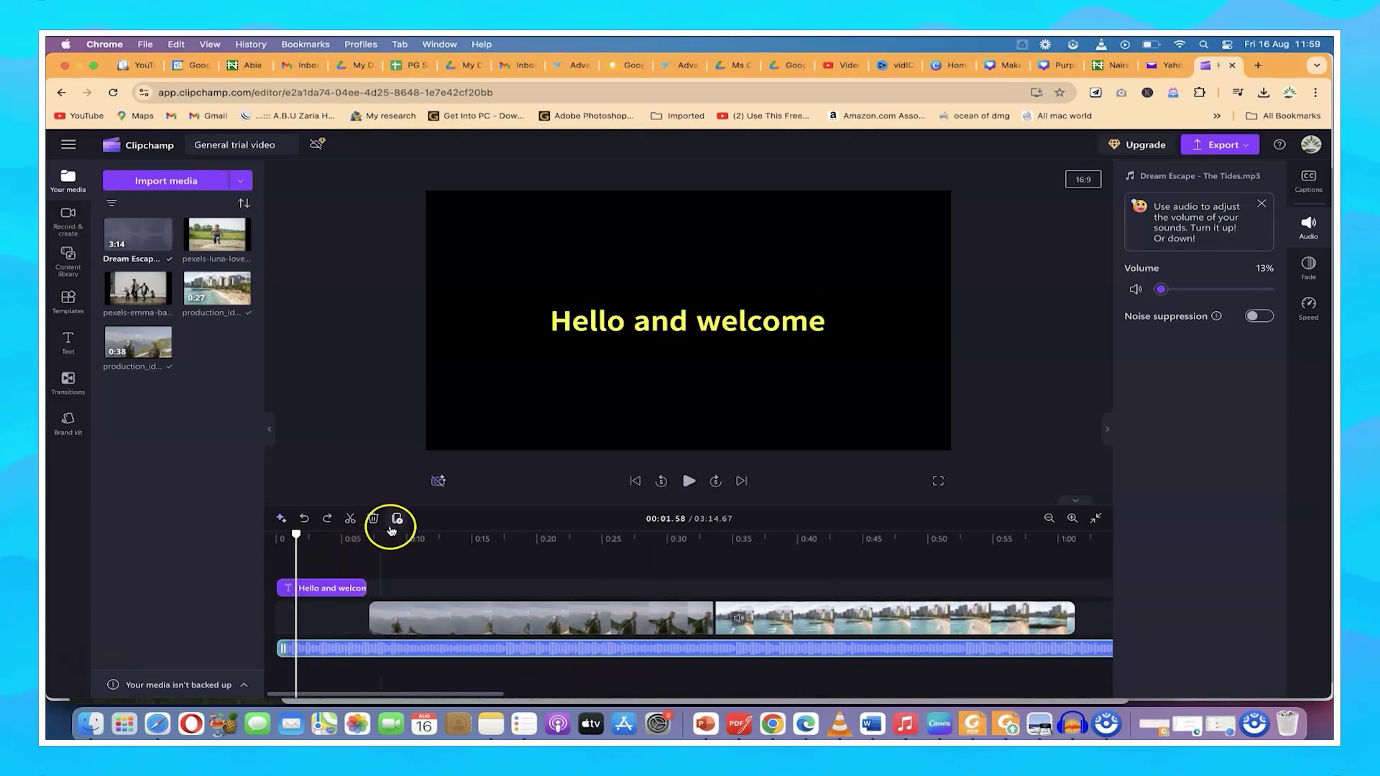
Step: Split the music at about 0:07, where the title ends, delete the remainder, and play the opening from the start
left_click(367, 553)
key("s")
left_click(385, 647)
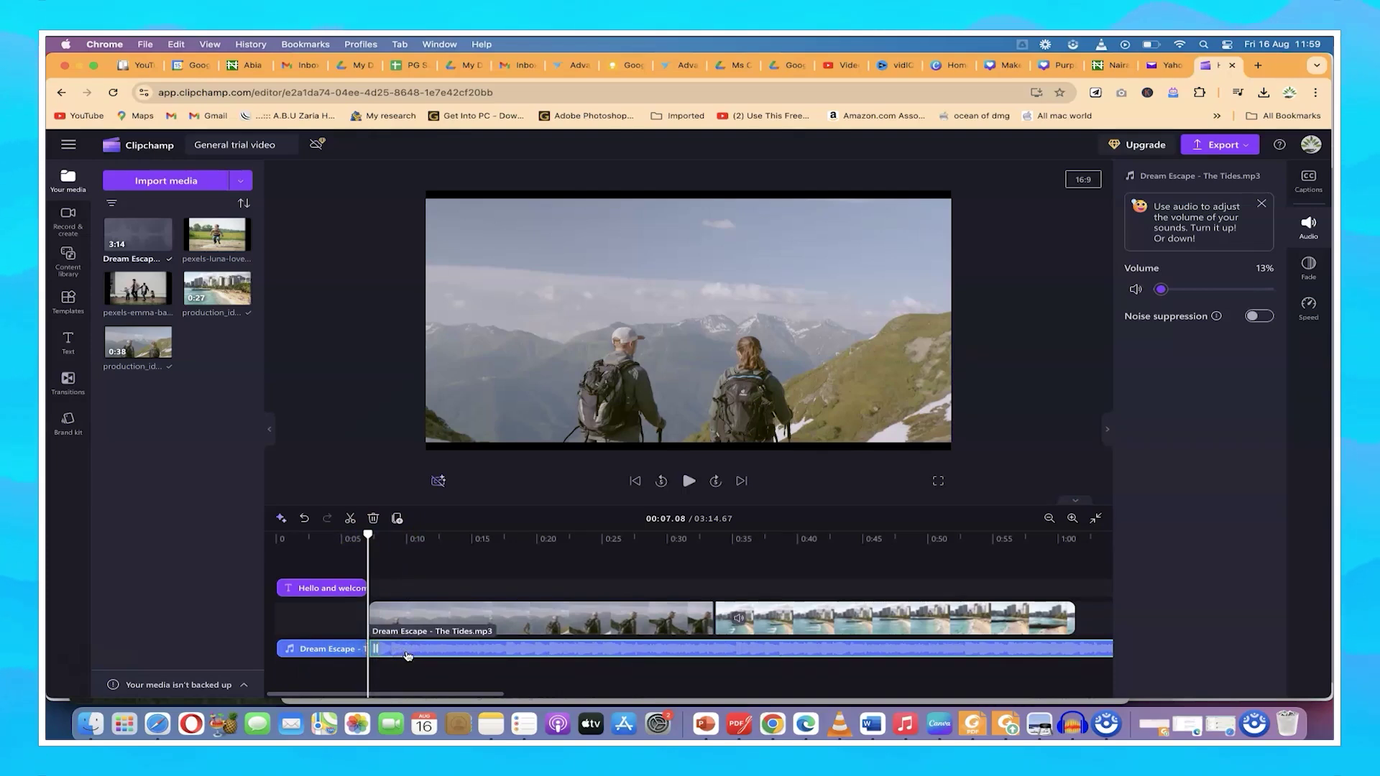
key("Delete")
left_click(290, 654)
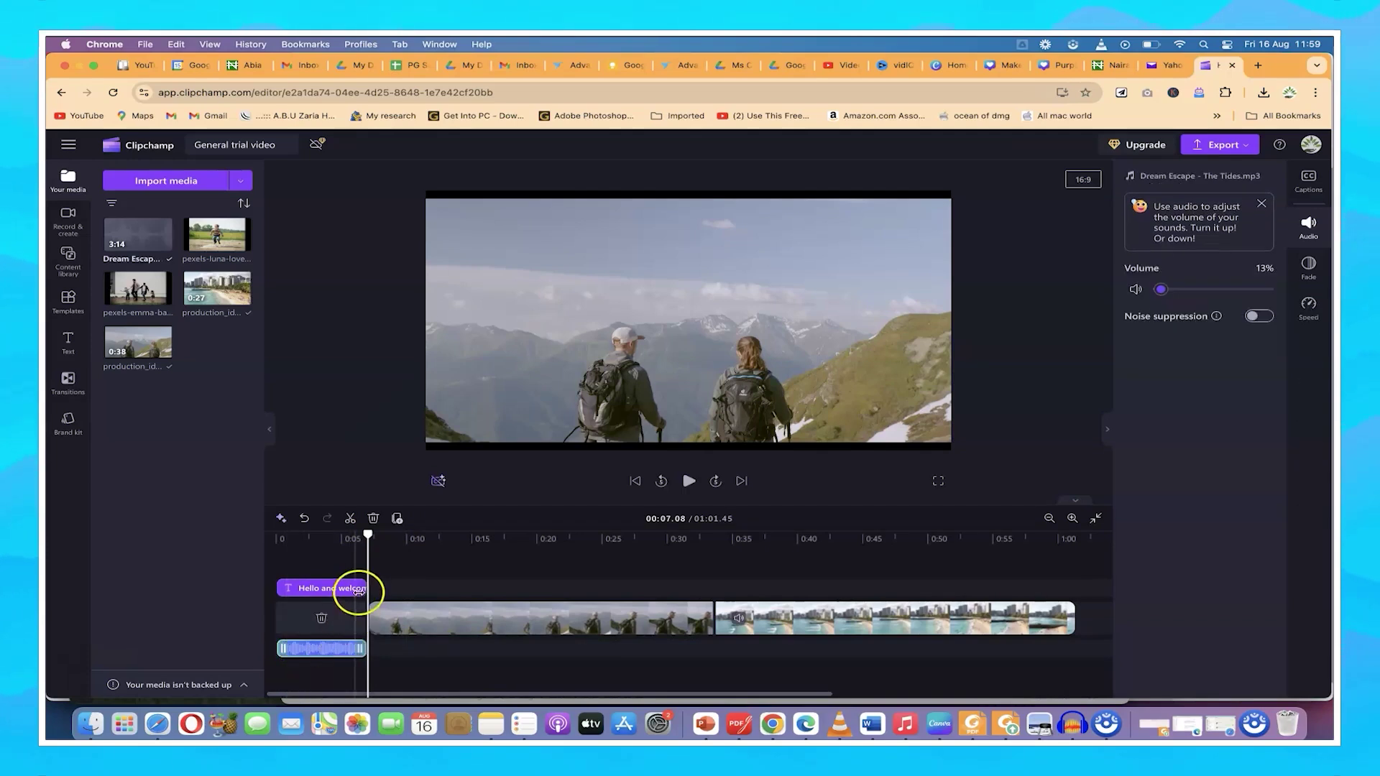
left_click_drag(368, 534, 230, 547)
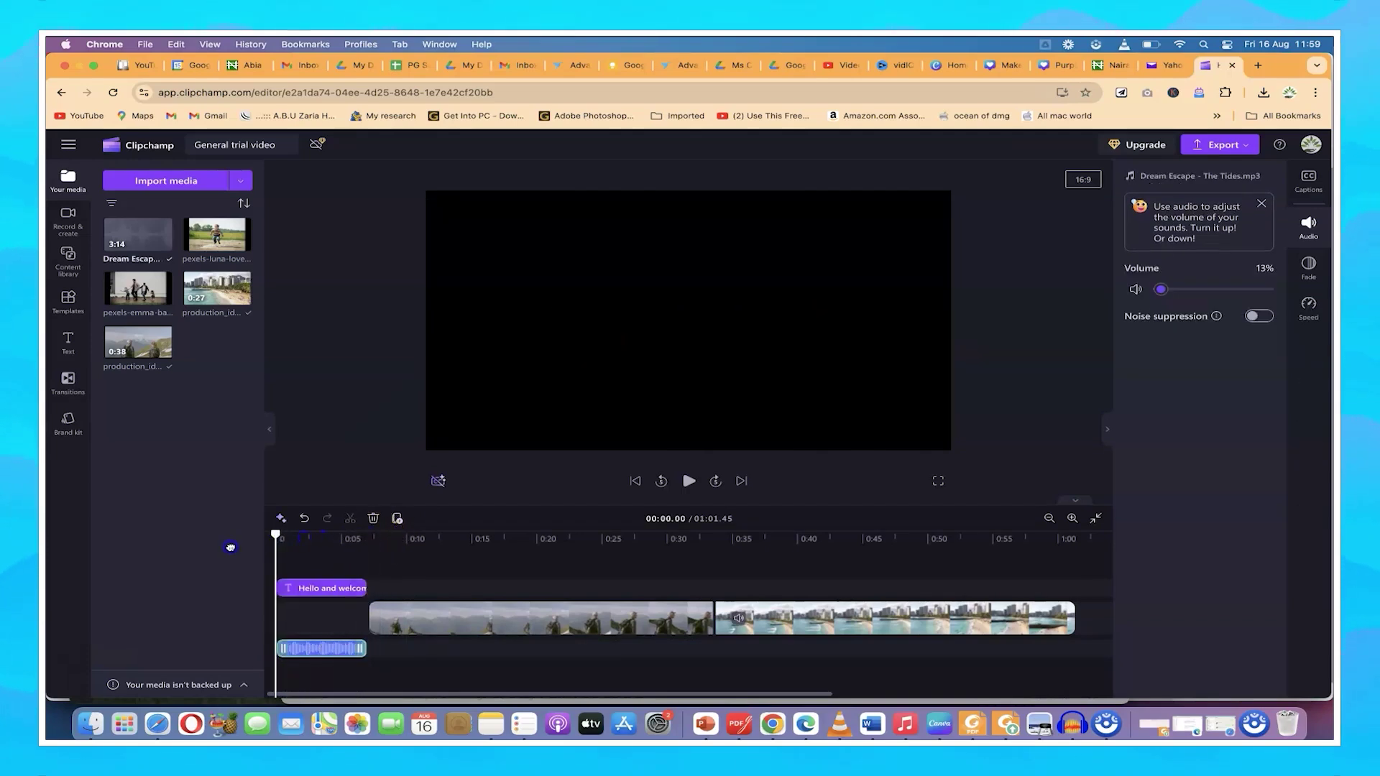
key("space")
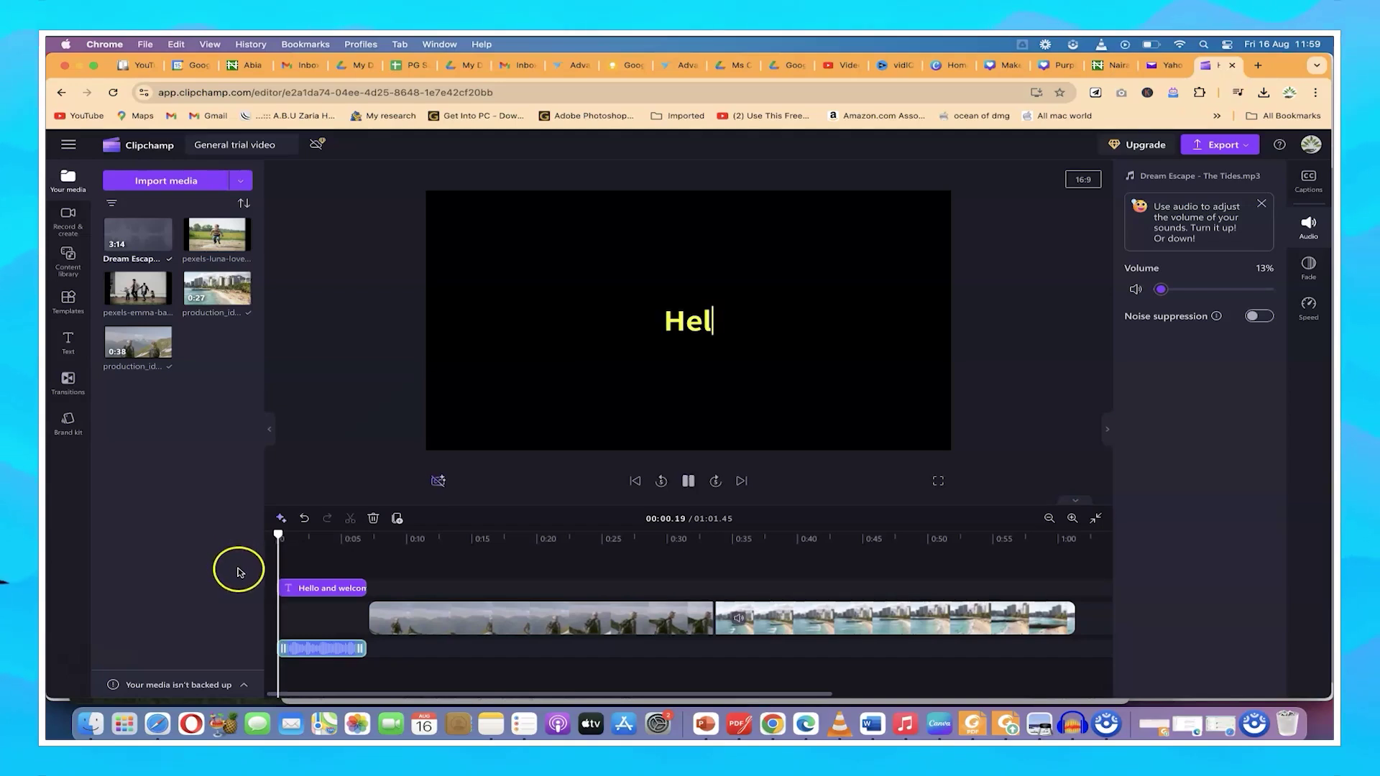
key("space")
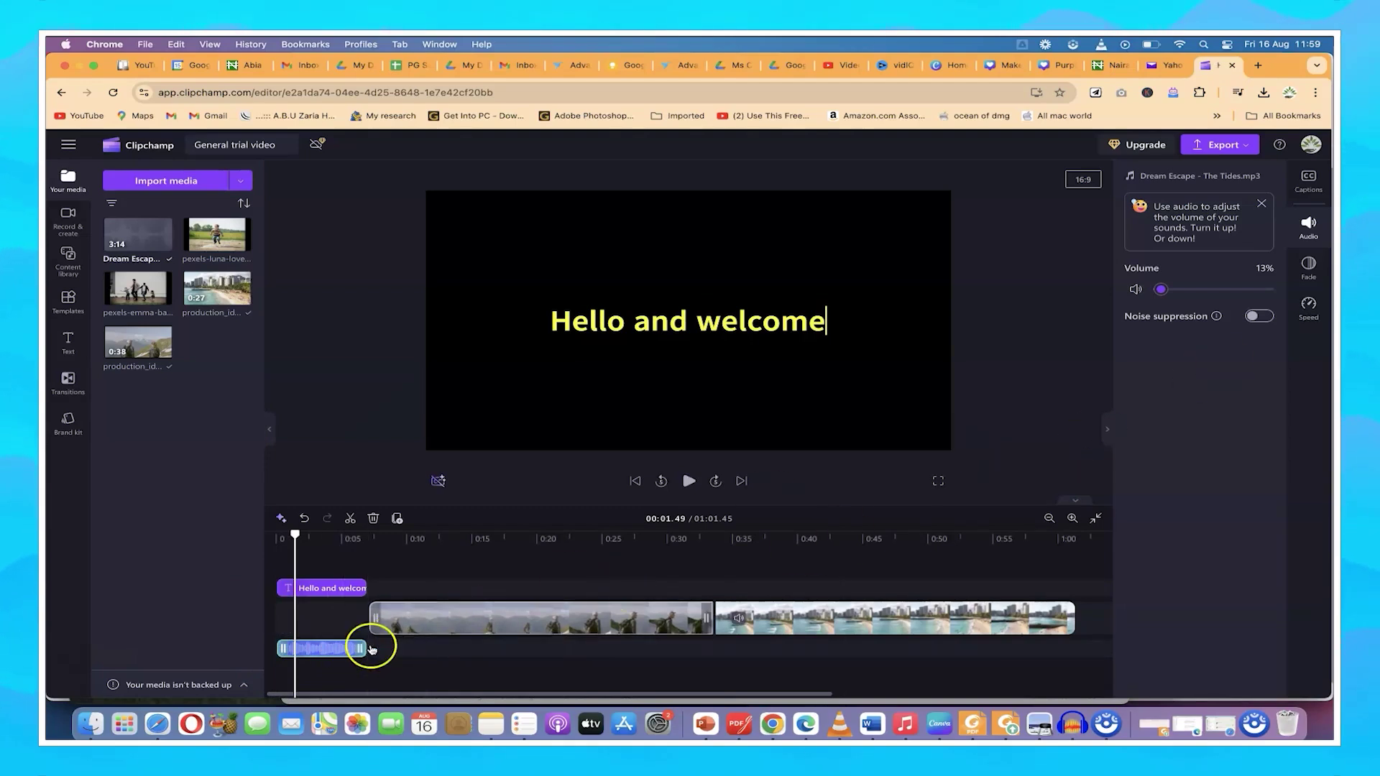
Step: Set the music clip's fade in and fade out to 0.8 s each and play the opening into the hiking clip
left_click(330, 652)
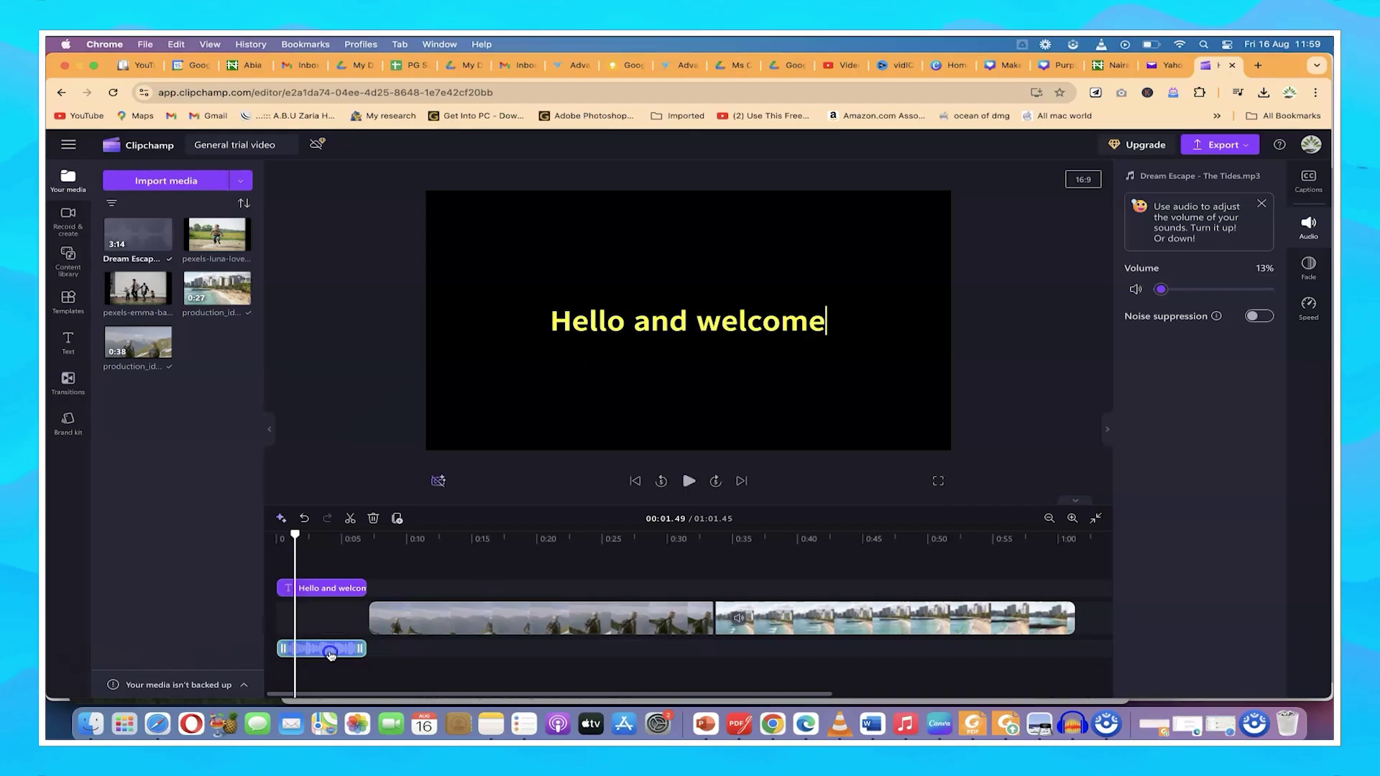
left_click(1312, 270)
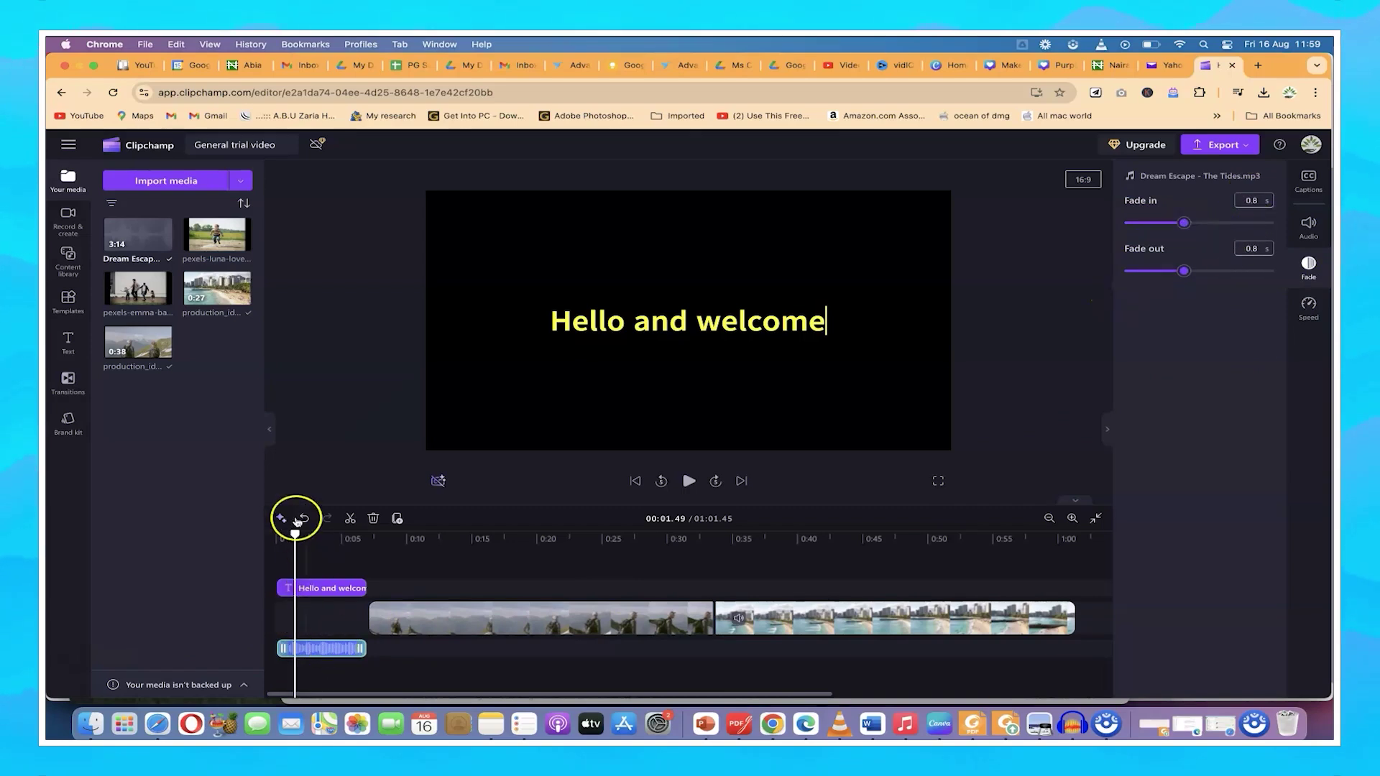
left_click_drag(296, 534, 230, 530)
key("space")
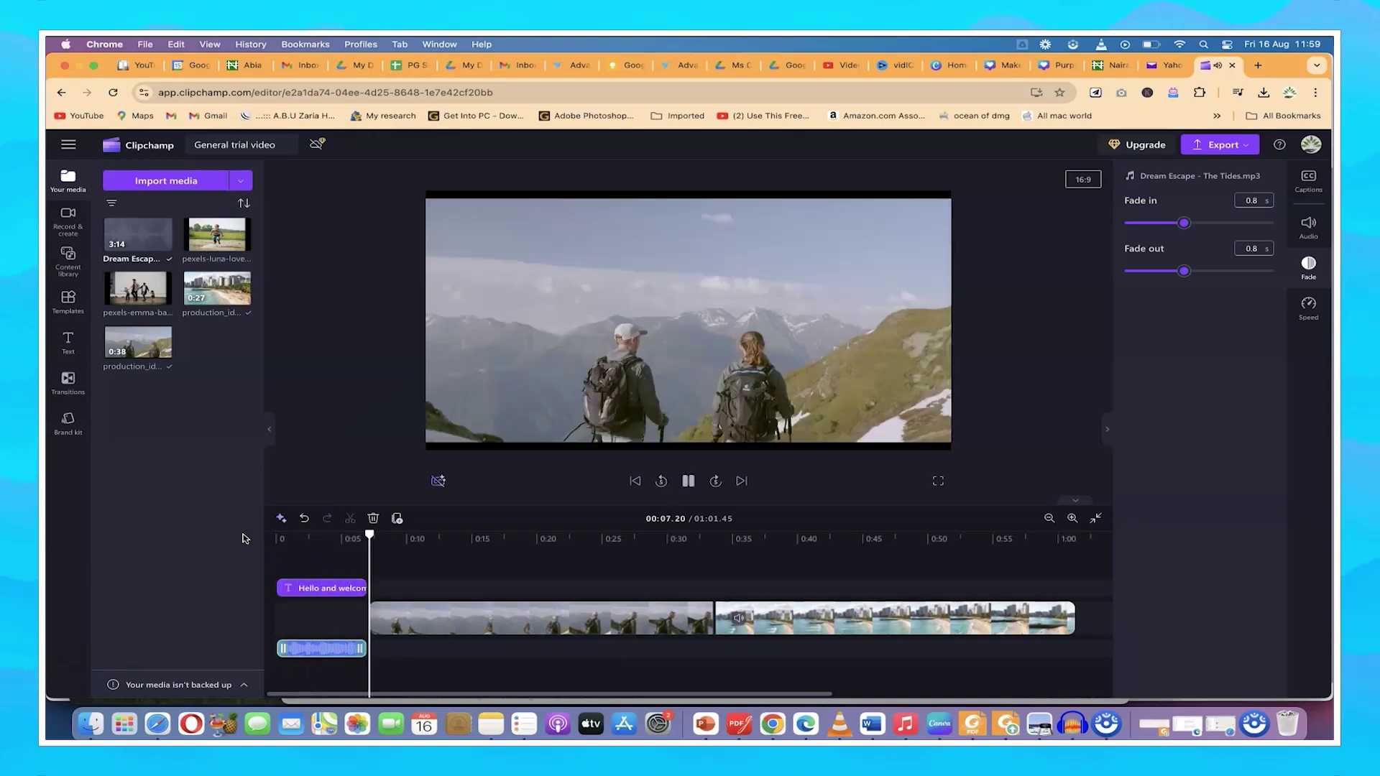
key("space")
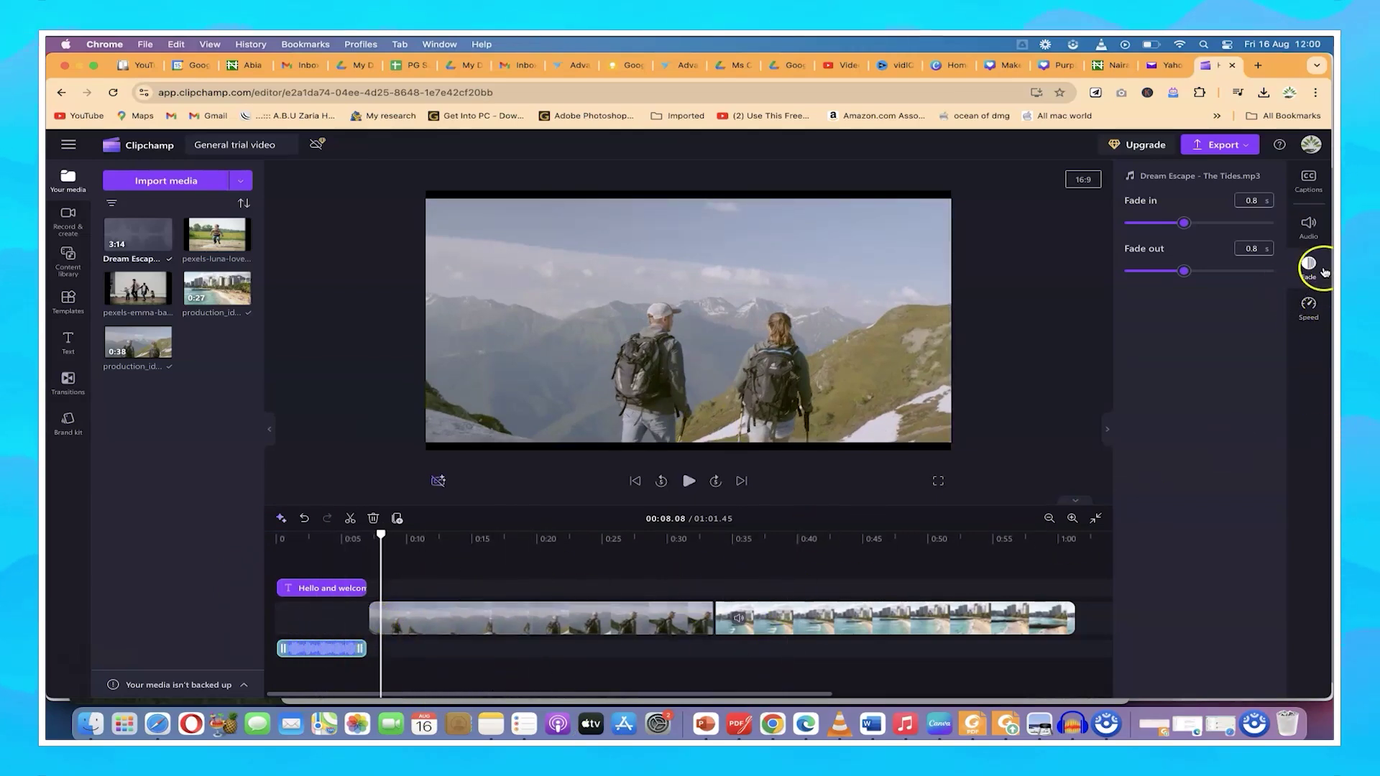
Step: View the music clip's speed setting and deselect the clip
left_click(1319, 309)
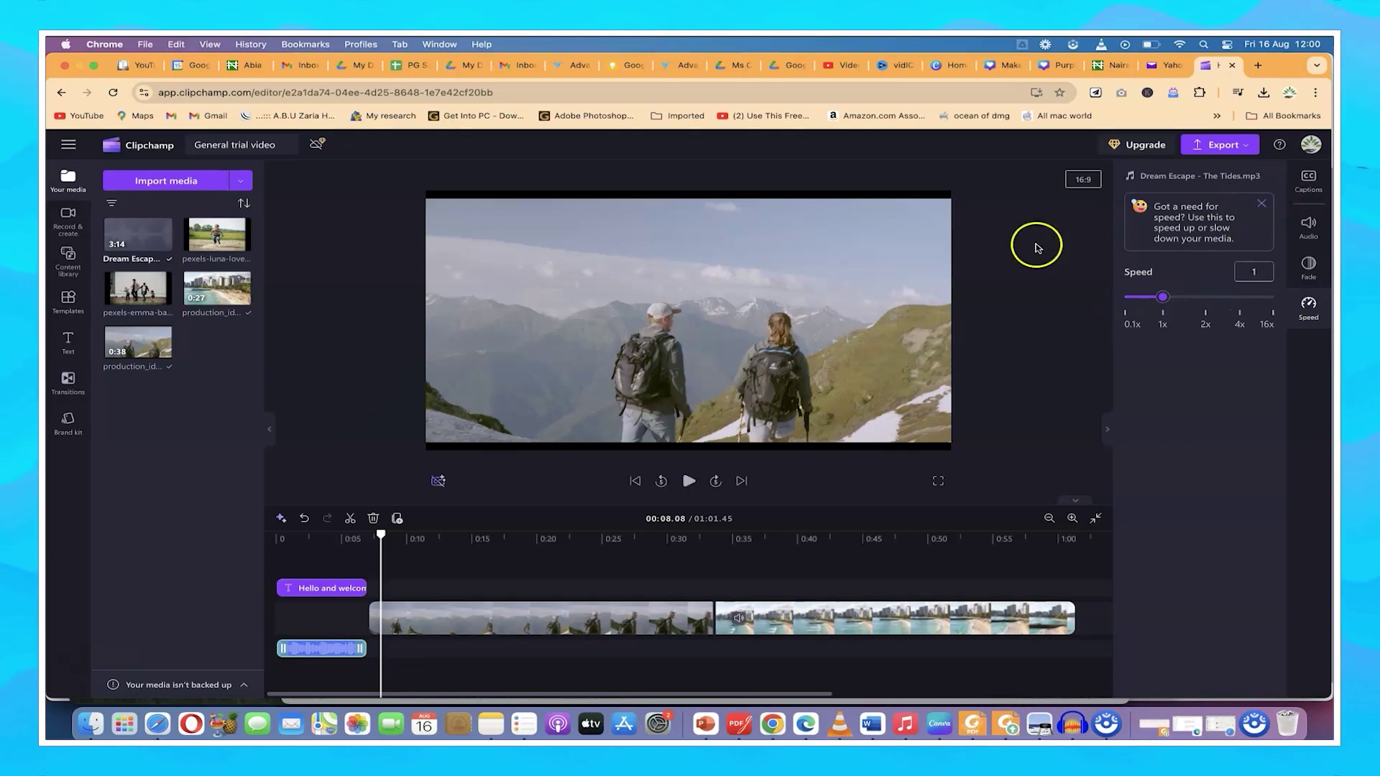
left_click(422, 554)
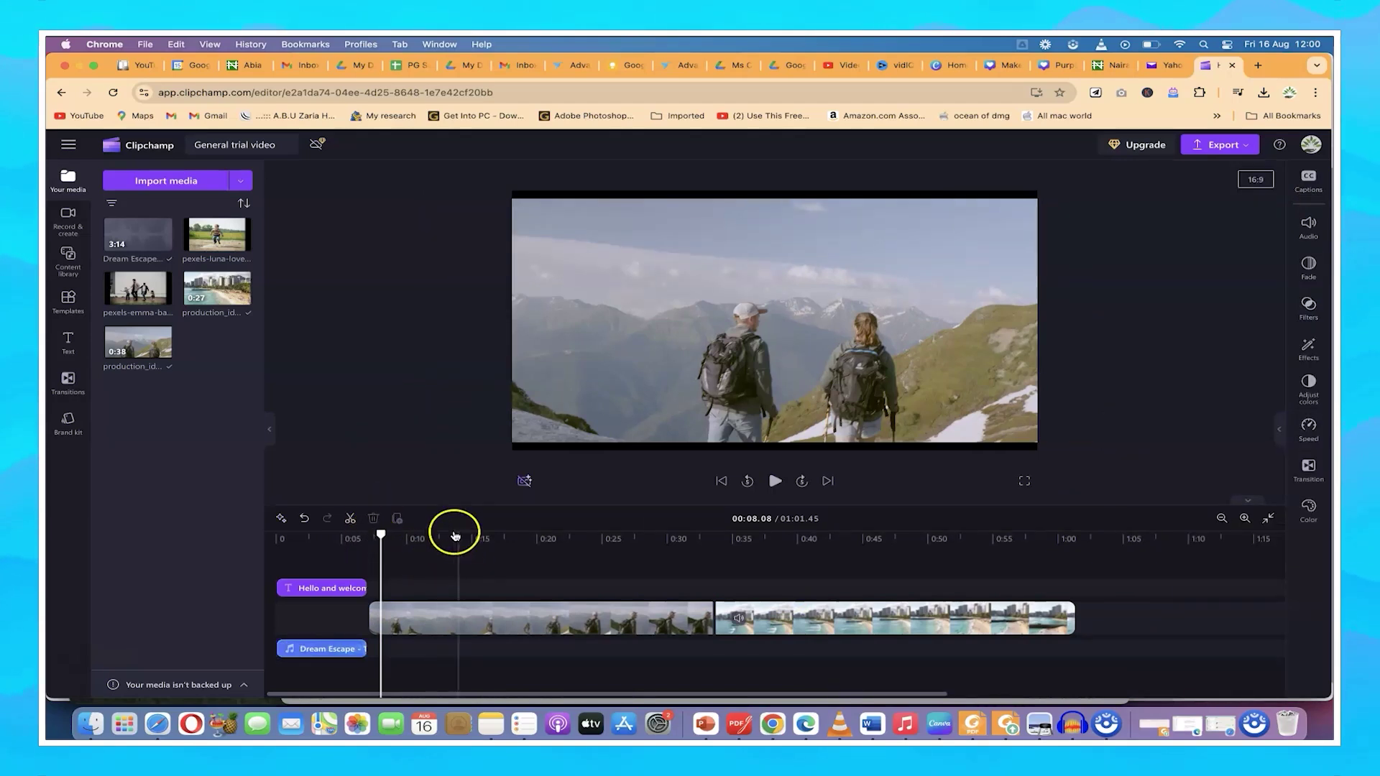
Step: Add a Soft wipe left transition between the hiking clip and the beach clip
left_click_drag(381, 533, 715, 545)
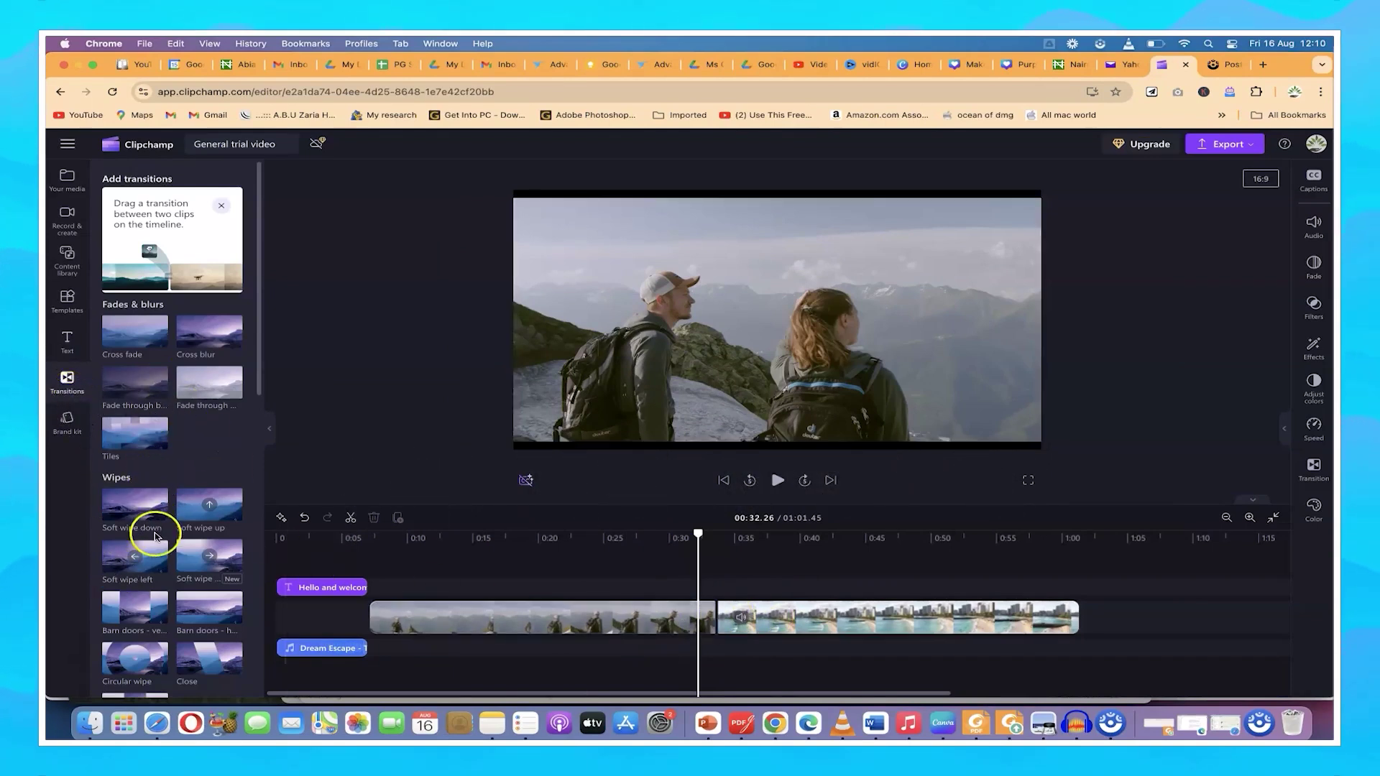
scroll(175, 594, "down", 15)
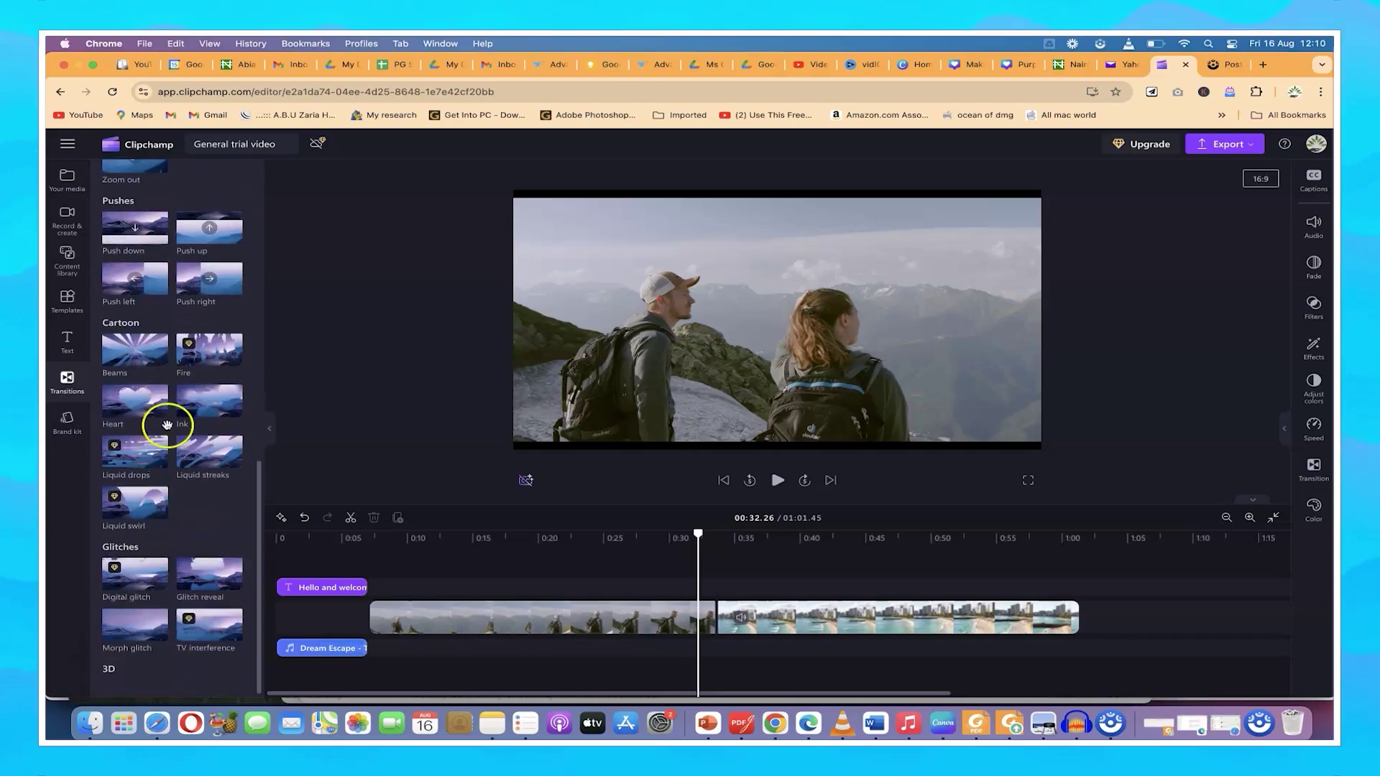
scroll(181, 464, "up", 5)
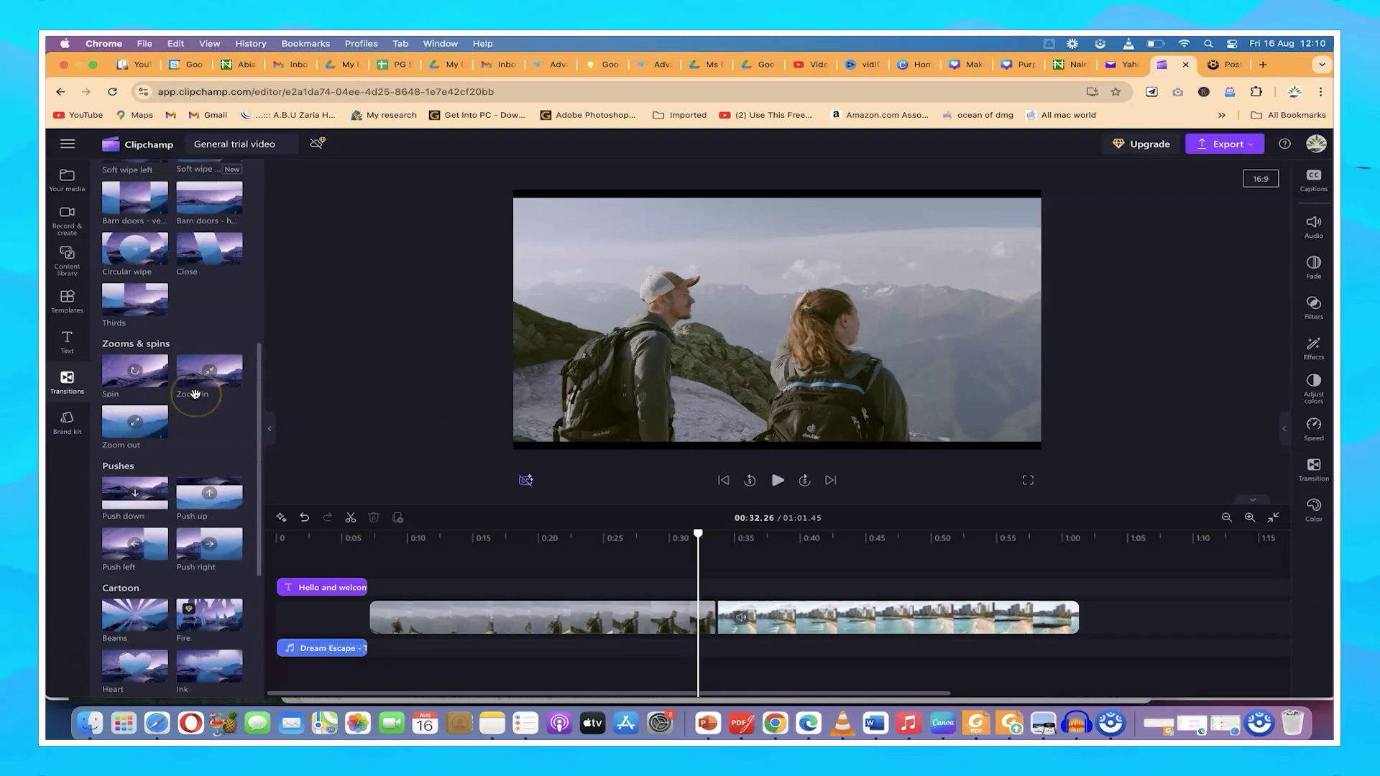
scroll(197, 396, "up", 4)
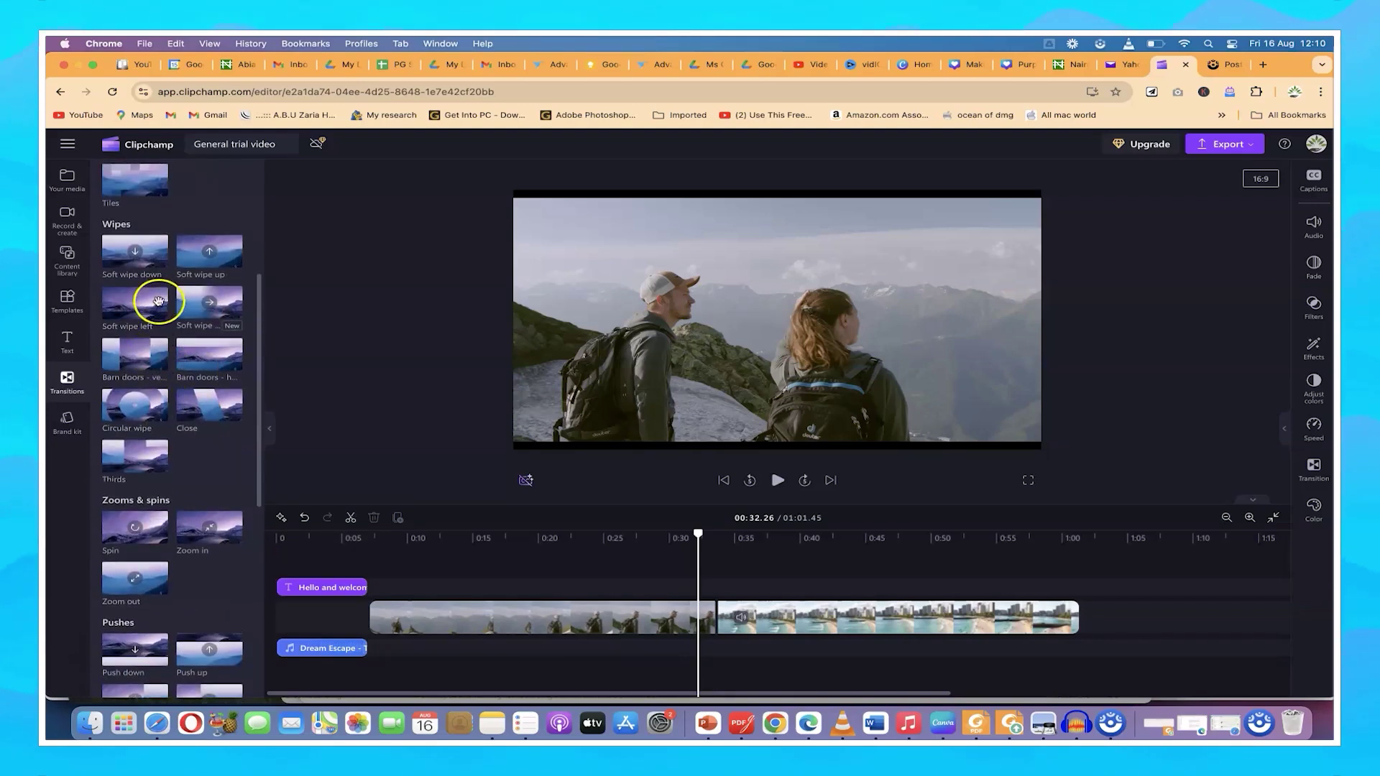
left_click_drag(150, 308, 717, 623)
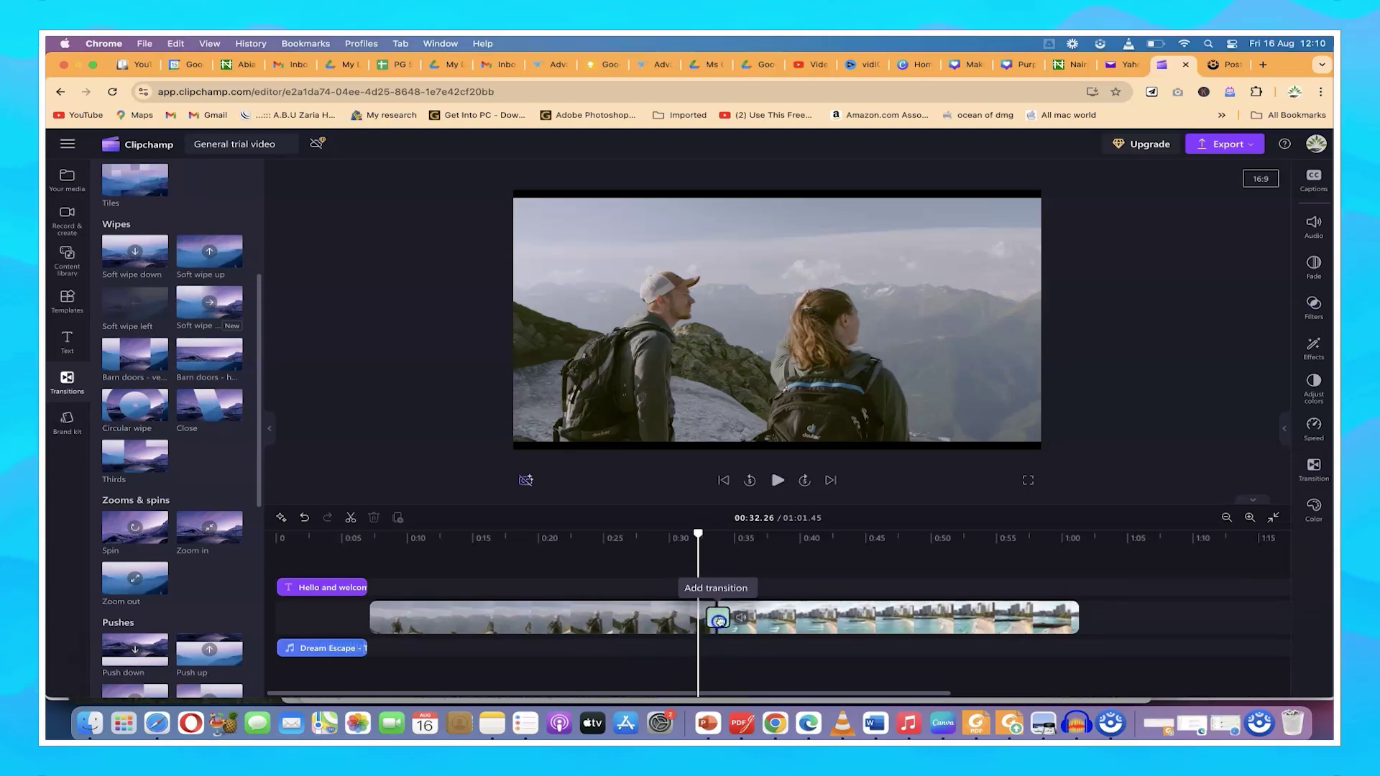
Step: Set the transition's duration to 1.9 seconds and play across the join between the two clips
left_click(719, 620)
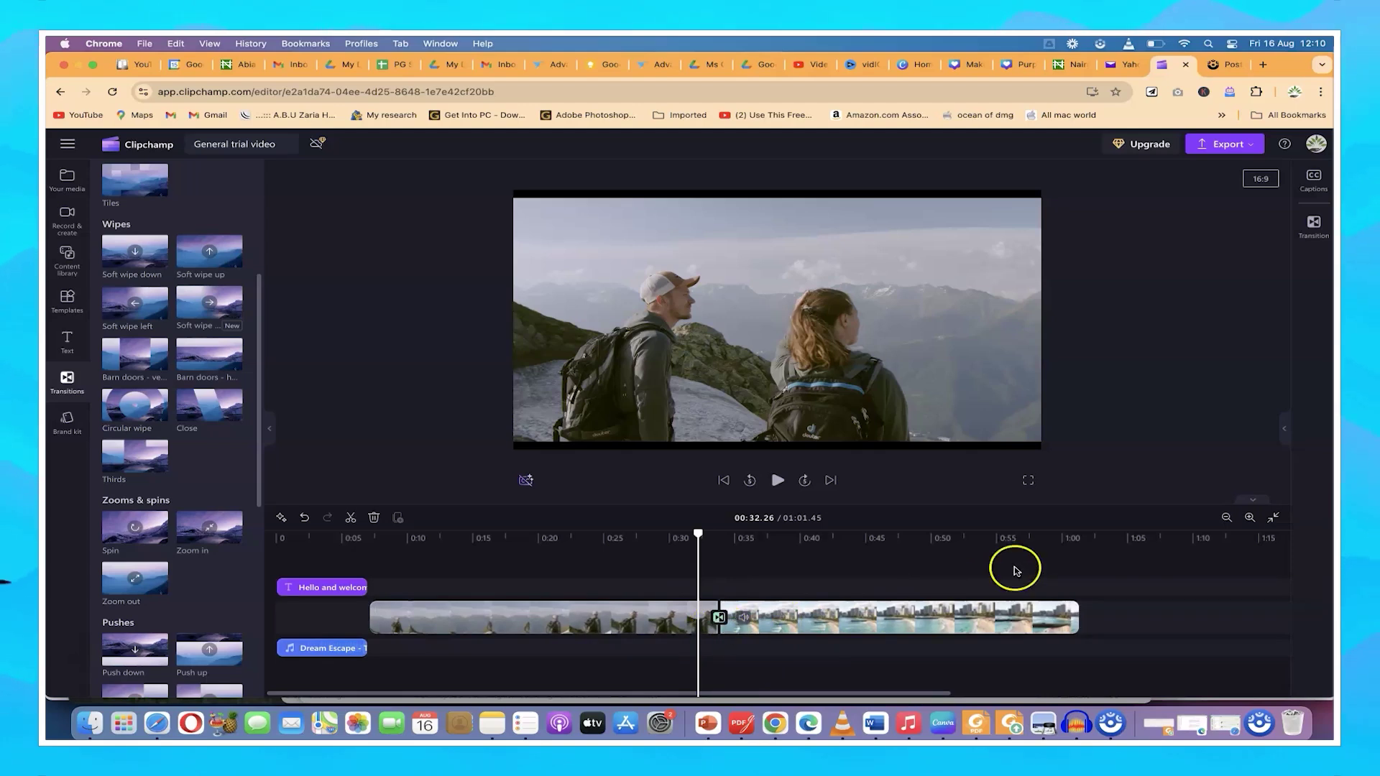
left_click(1314, 227)
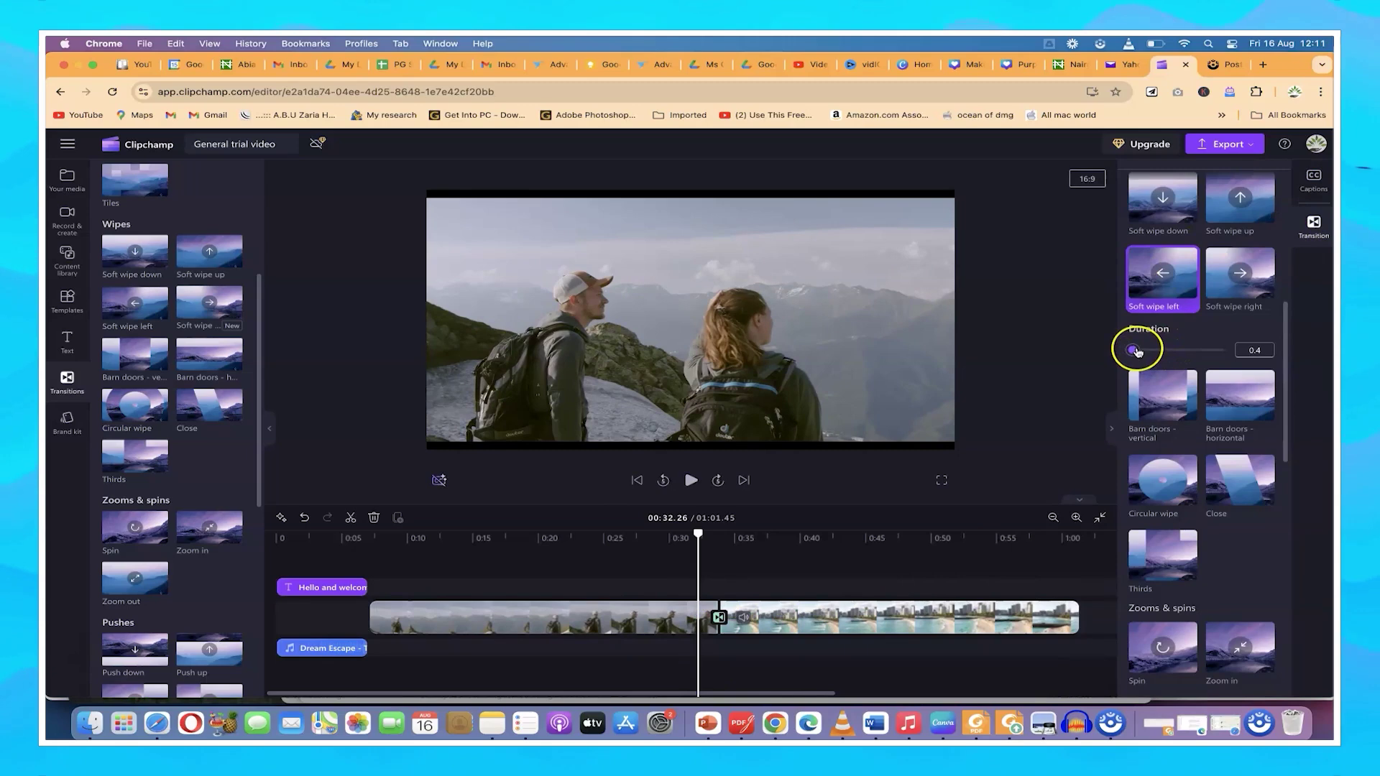
left_click_drag(1134, 351, 1163, 351)
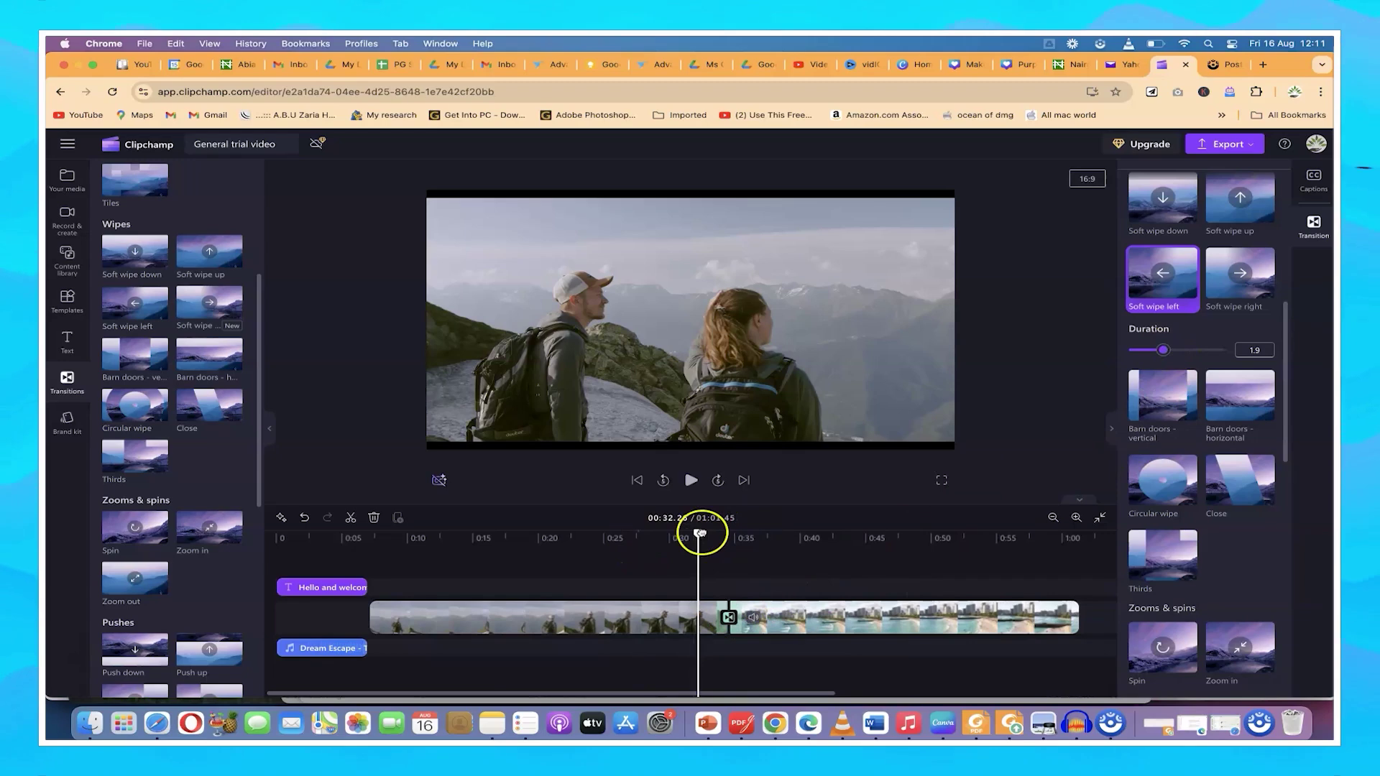
key("space")
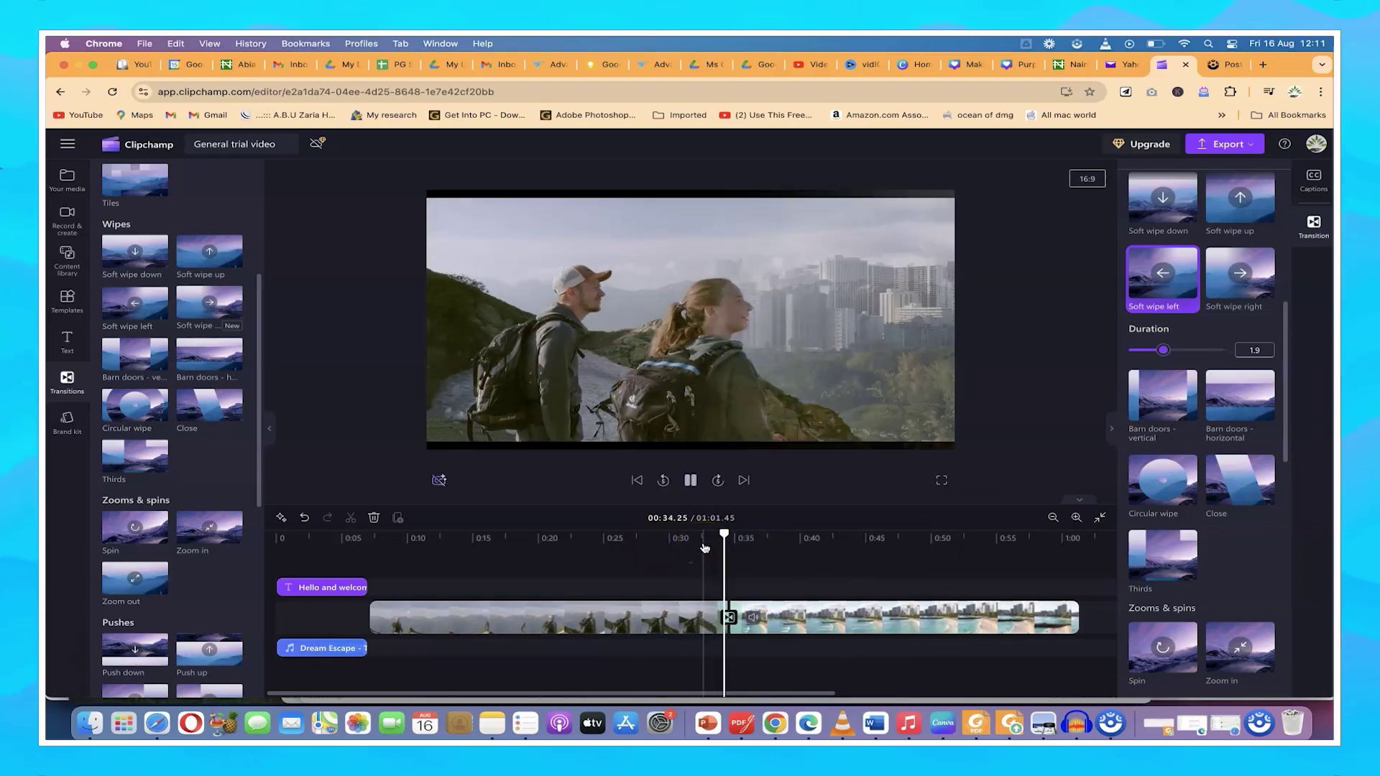
key("space")
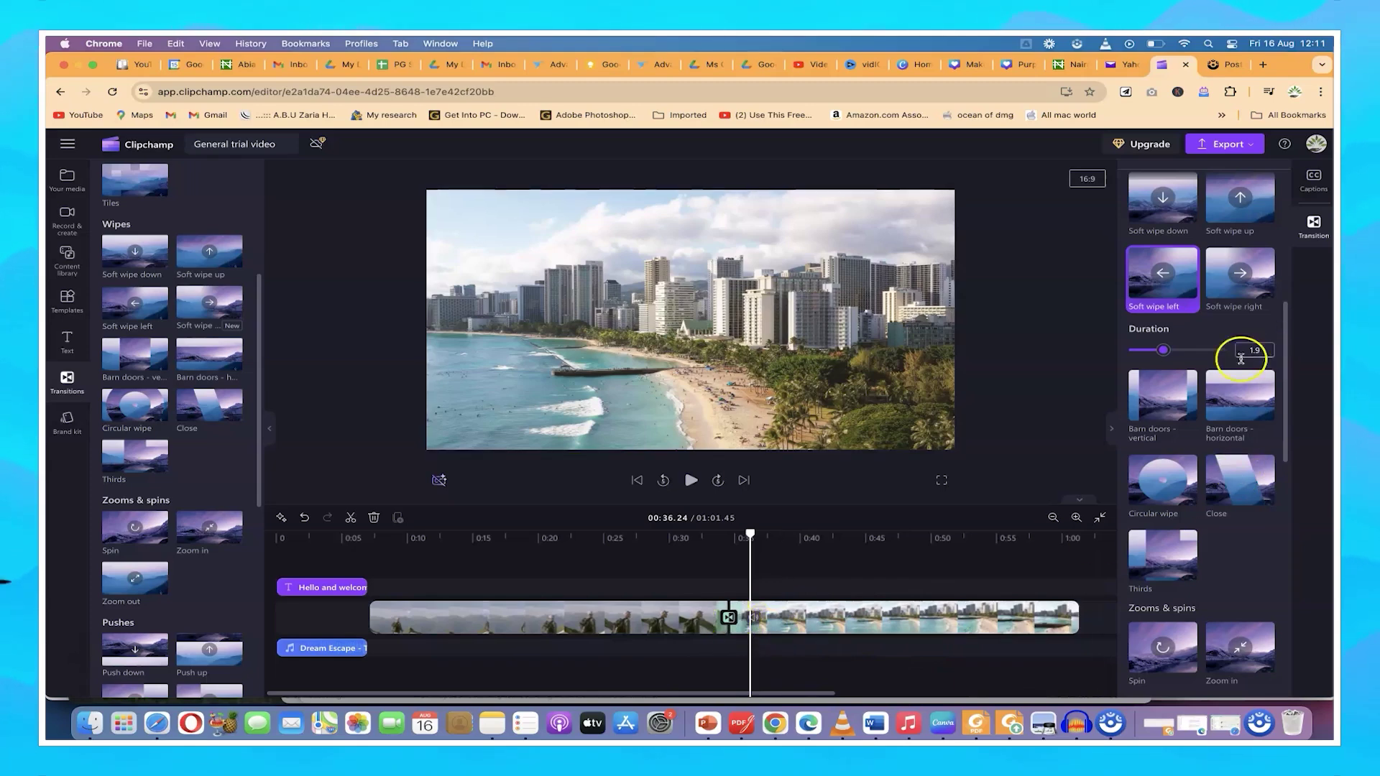
Step: Change the transition between the hiking and beach clips to Circular wipe and play it from just before the join
scroll(1191, 460, "down", 1)
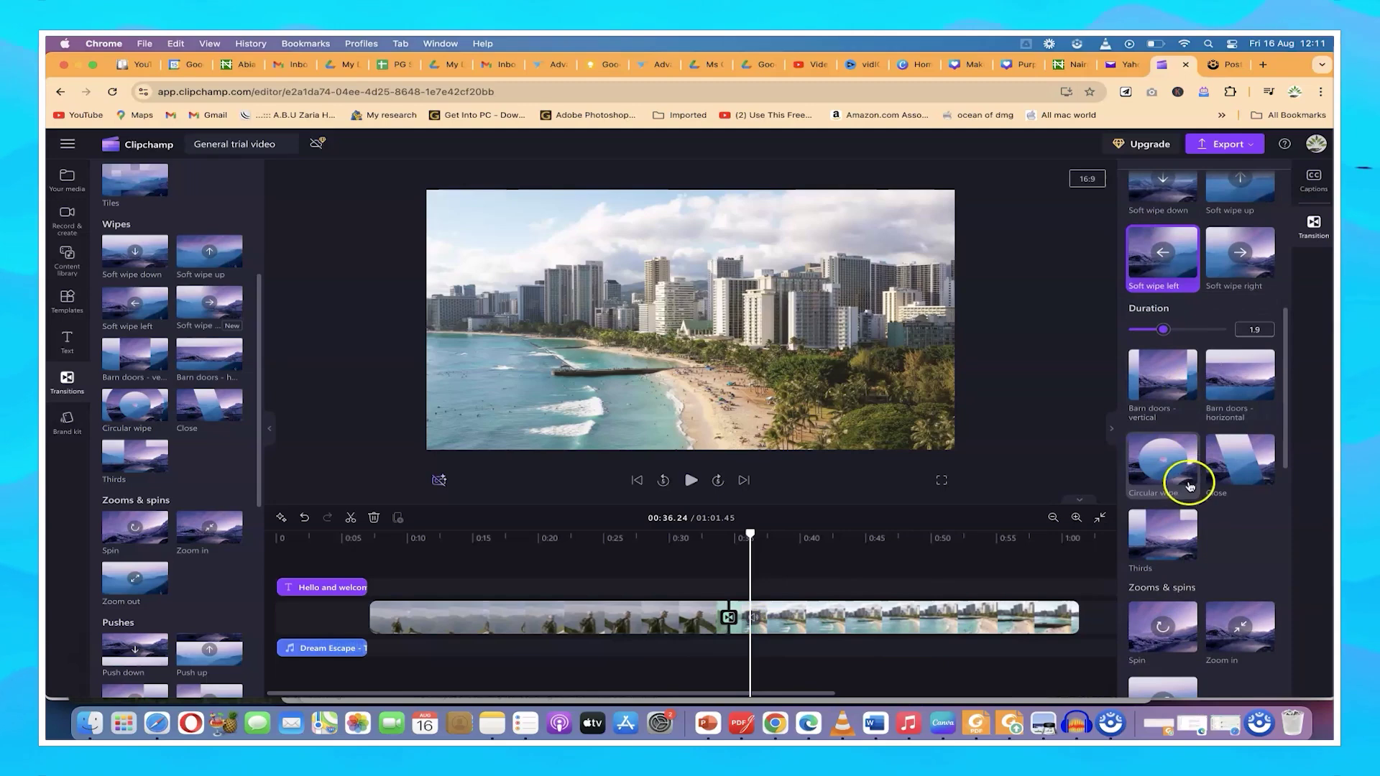
left_click(1169, 467)
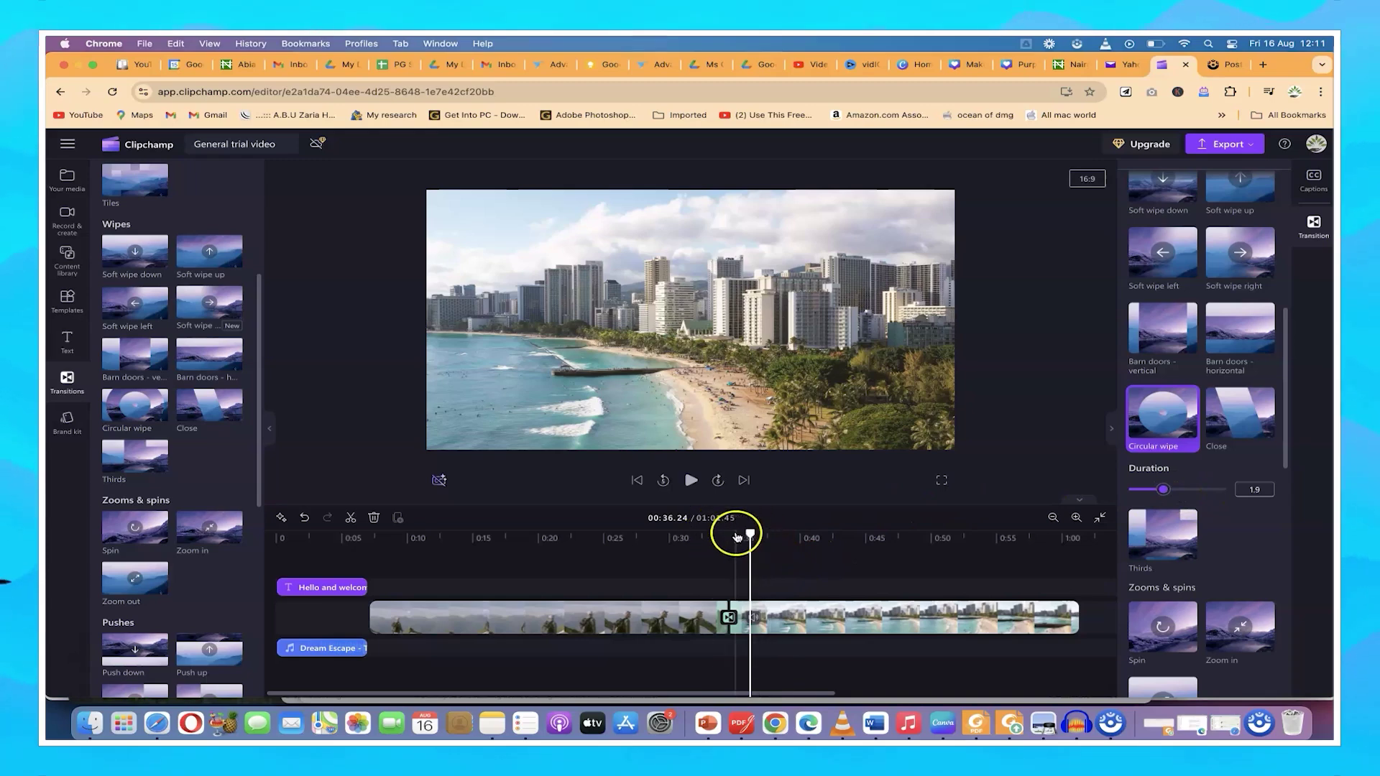
left_click(708, 536)
key("space")
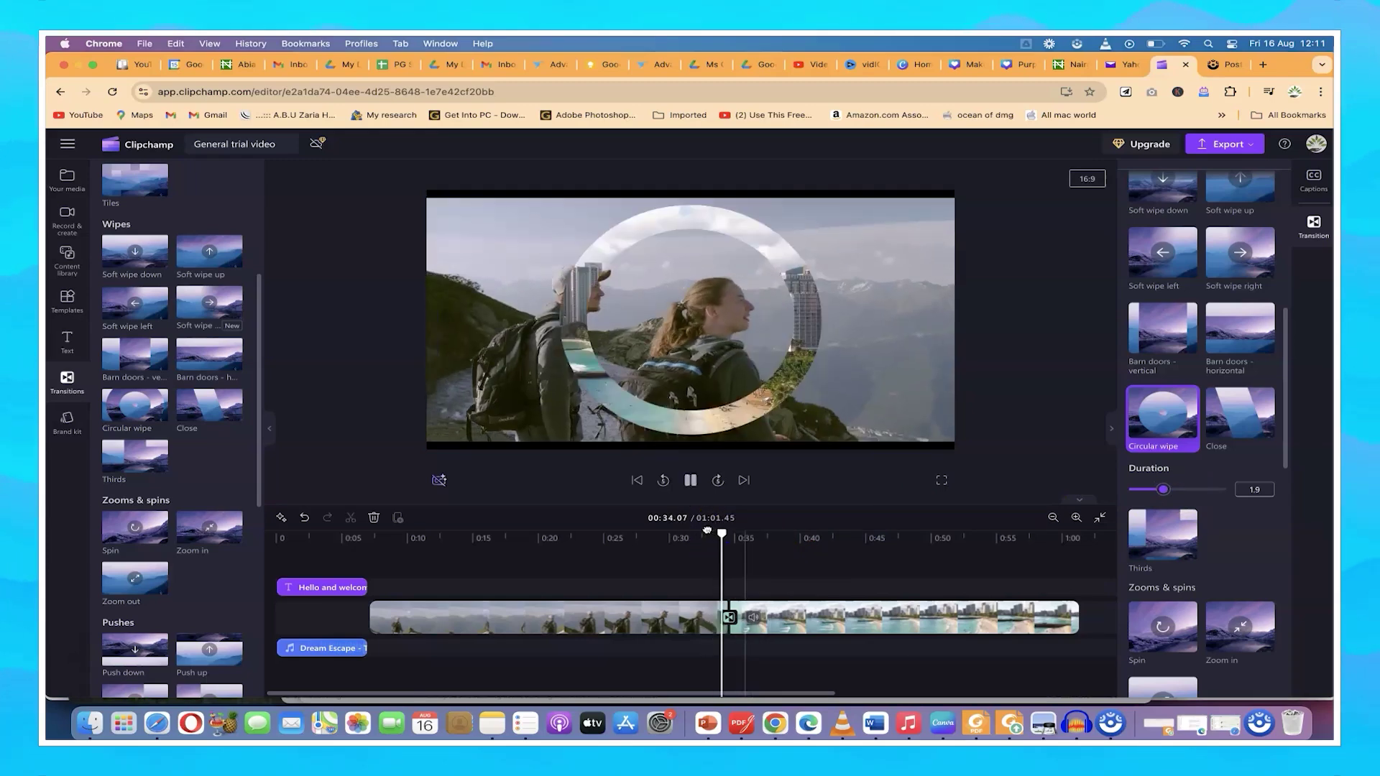
key("space")
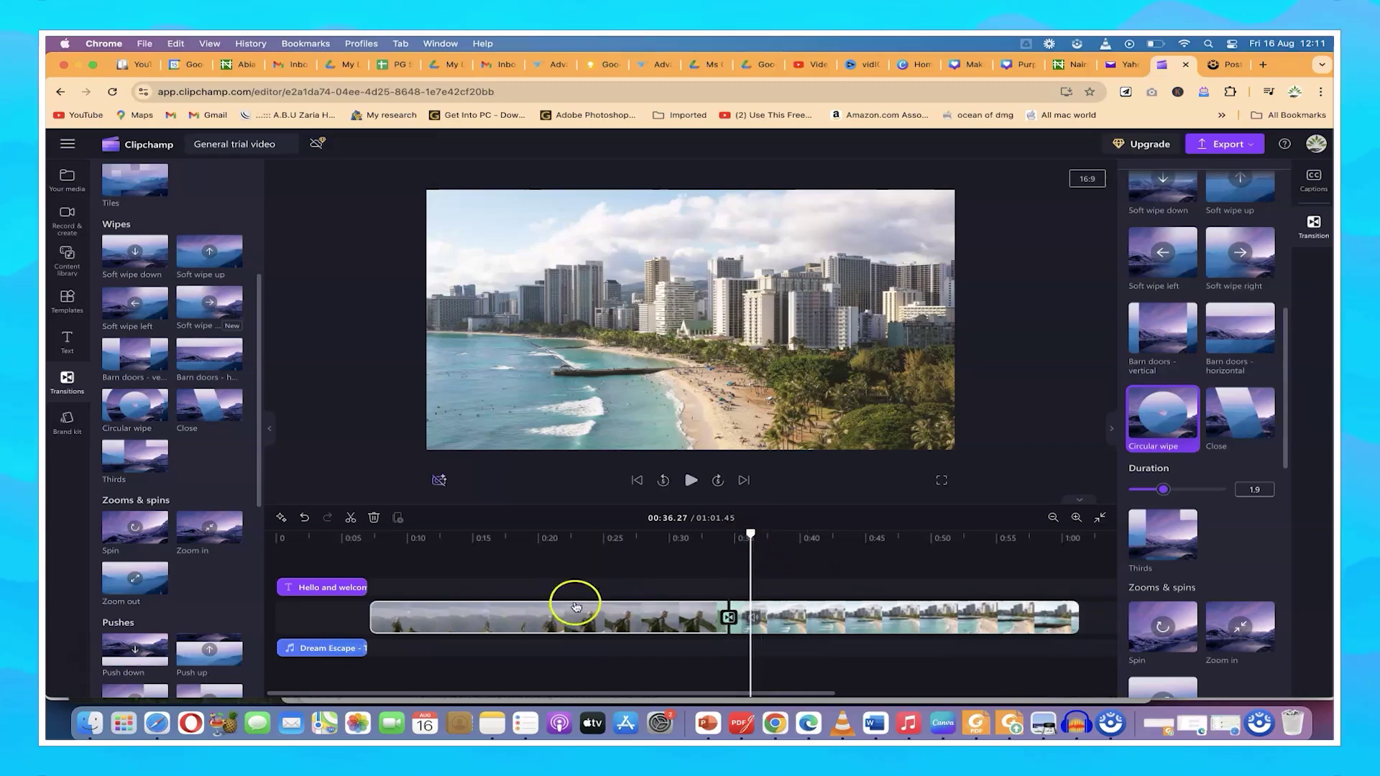
Step: Add the jumping boy image on a new track above the hiking clip at about 0:20 and move the playhead onto it
left_click(1316, 227)
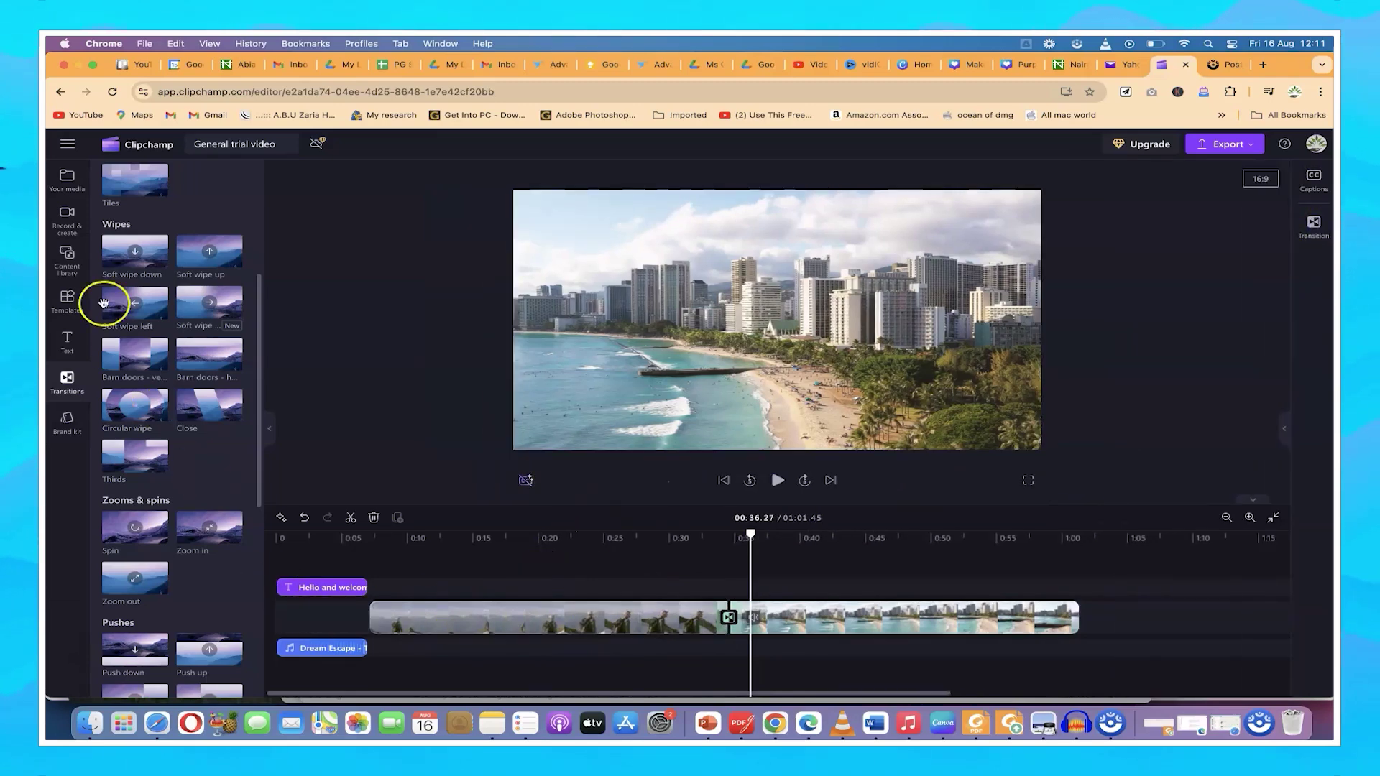
left_click(50, 183)
mouse_move(160, 334)
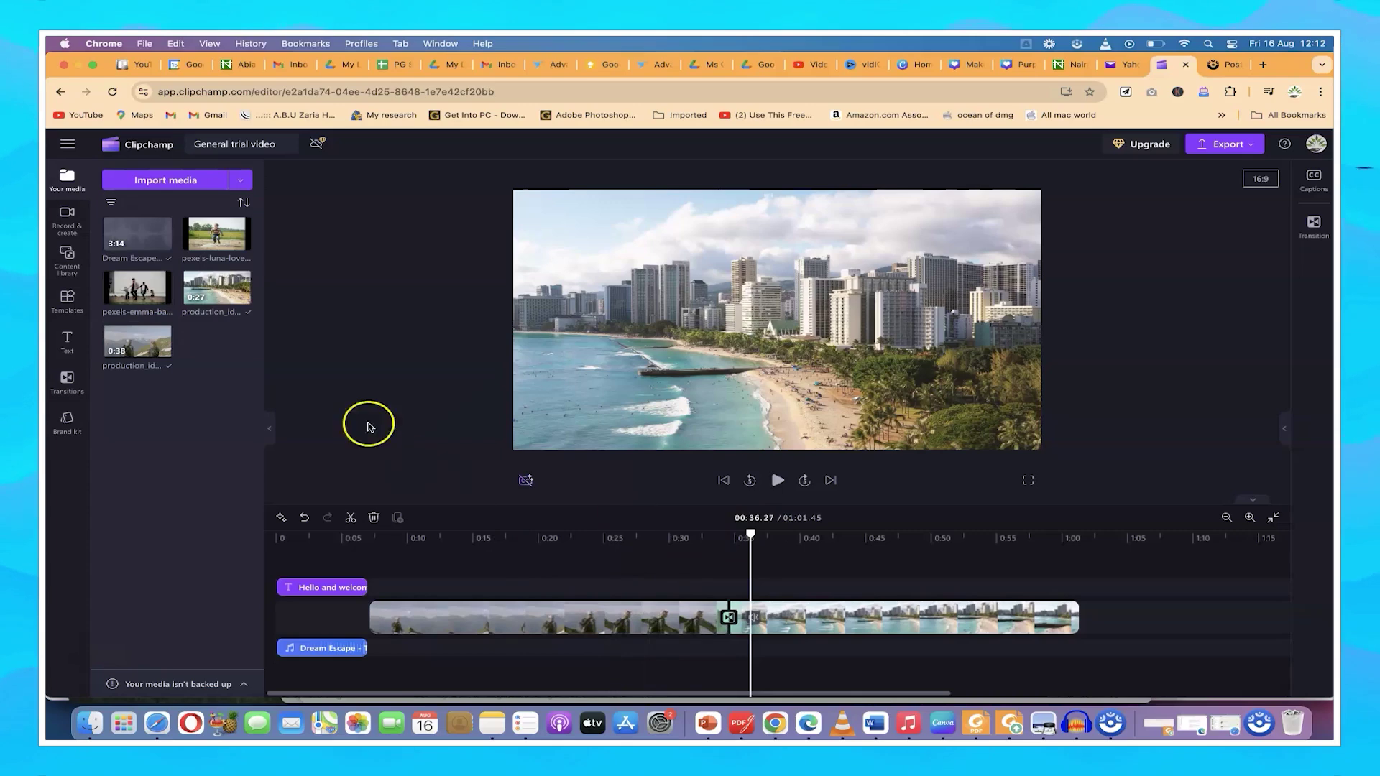
mouse_move(211, 242)
left_click_drag(211, 242, 558, 575)
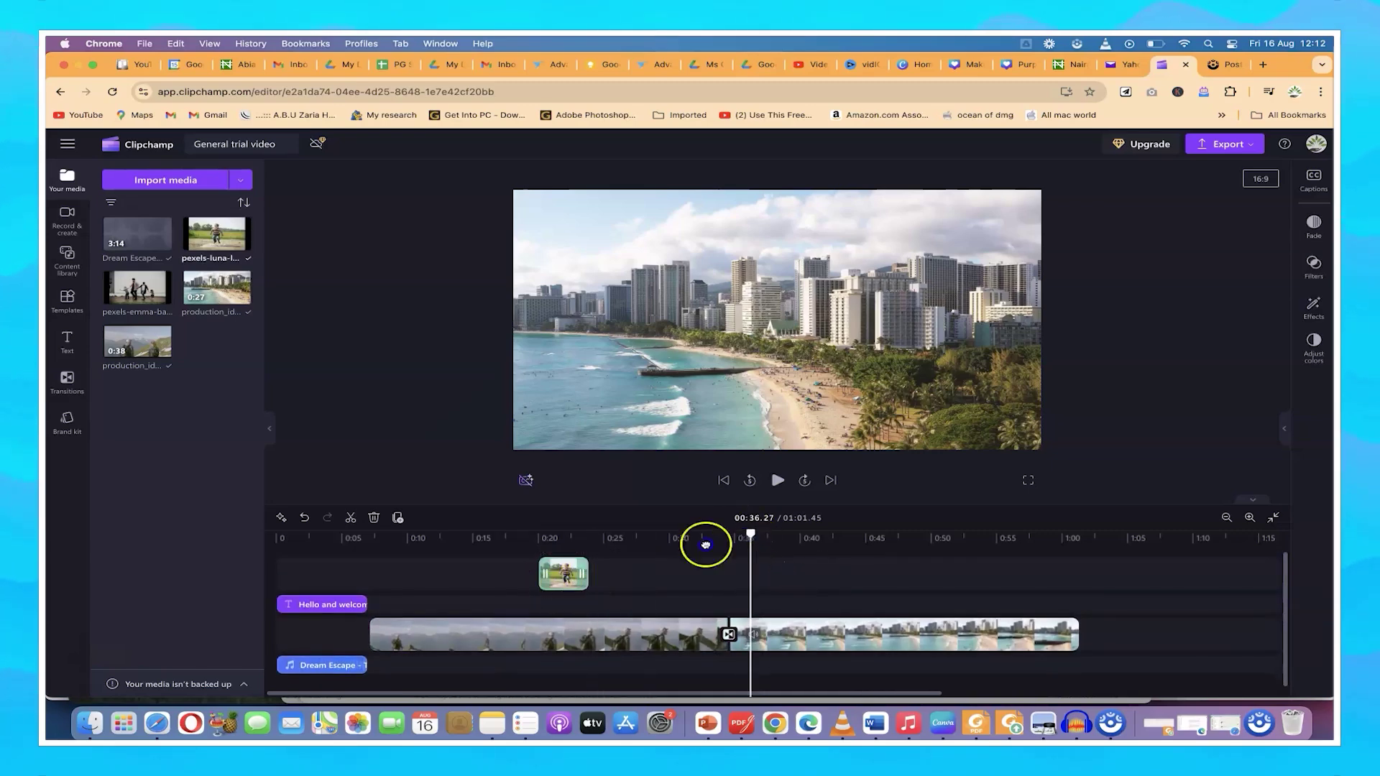
left_click(566, 536)
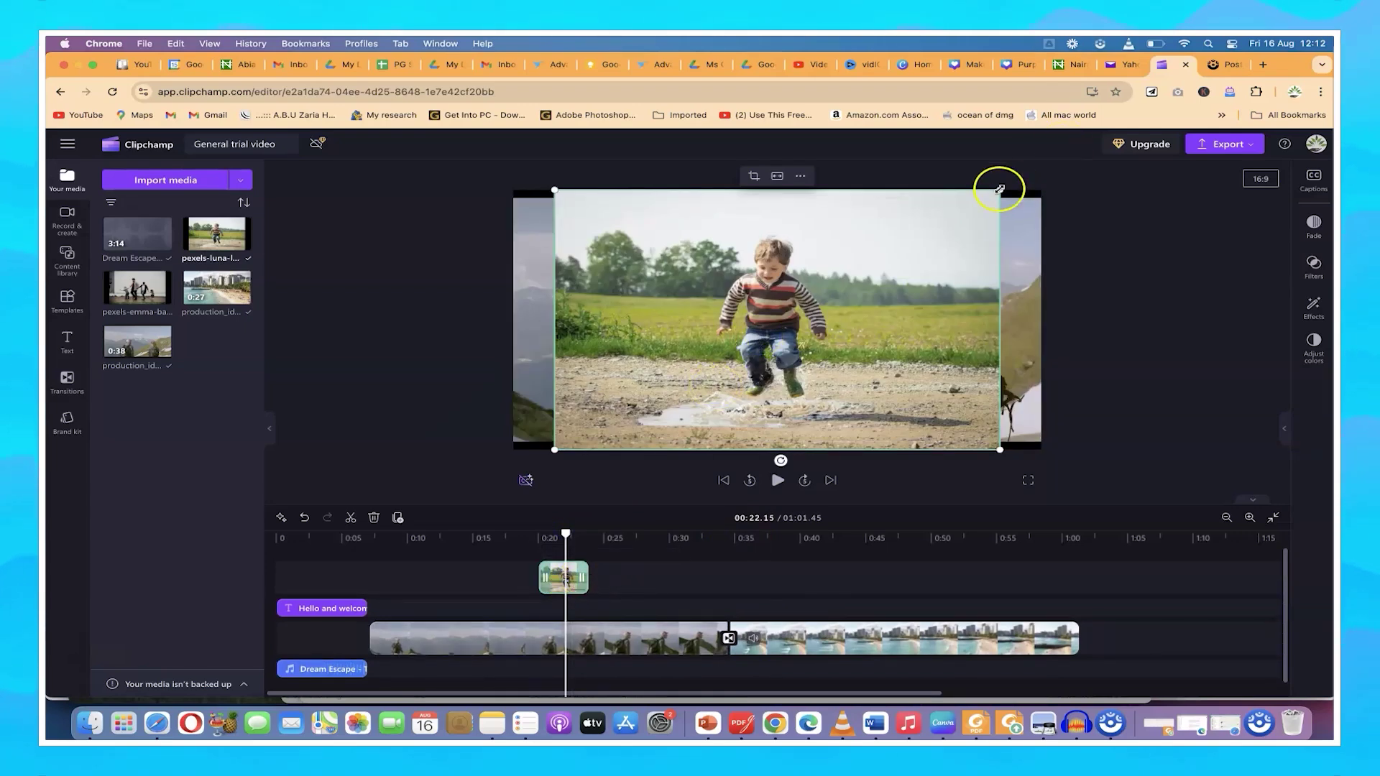
Step: Enlarge the jumping boy image from two opposite corners until it covers the whole video frame
left_click_drag(1000, 191, 1100, 146)
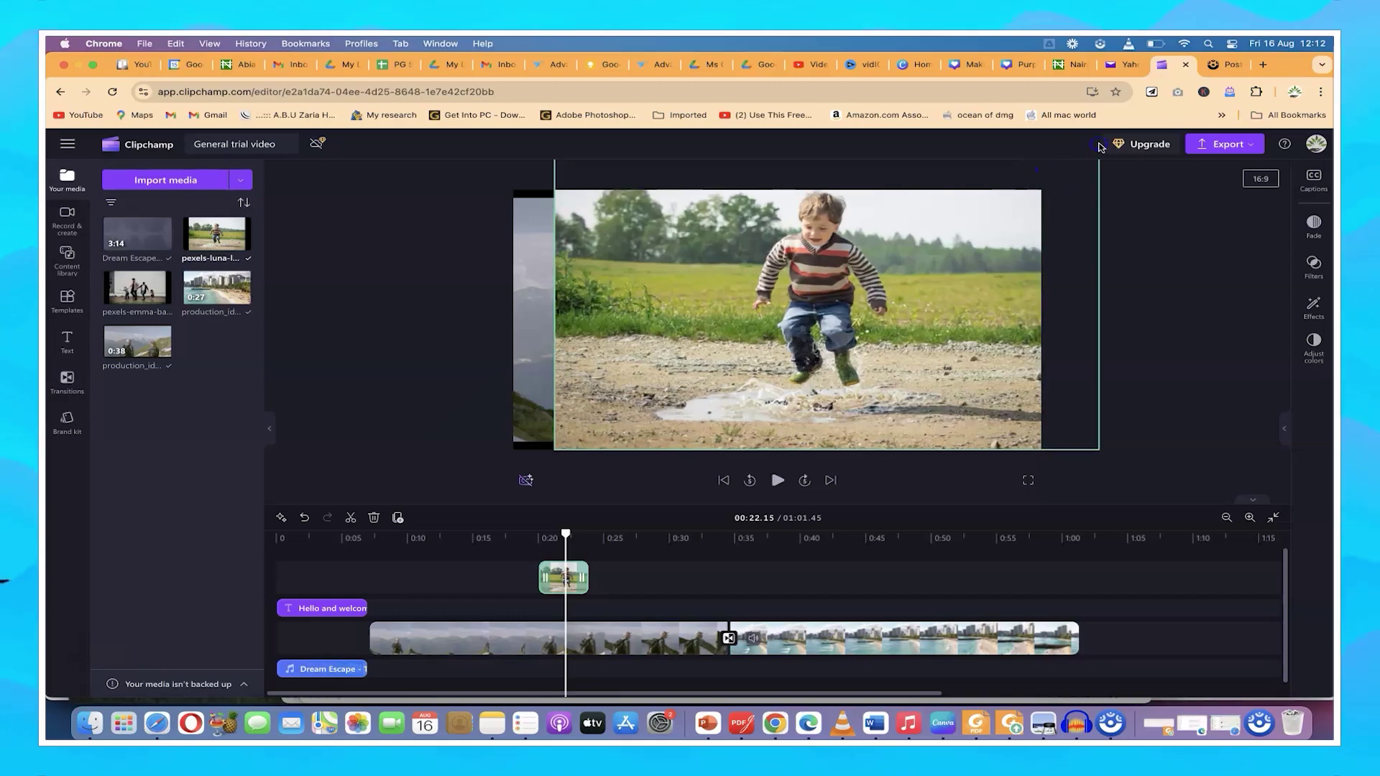
left_click(555, 429)
left_click_drag(555, 451, 479, 490)
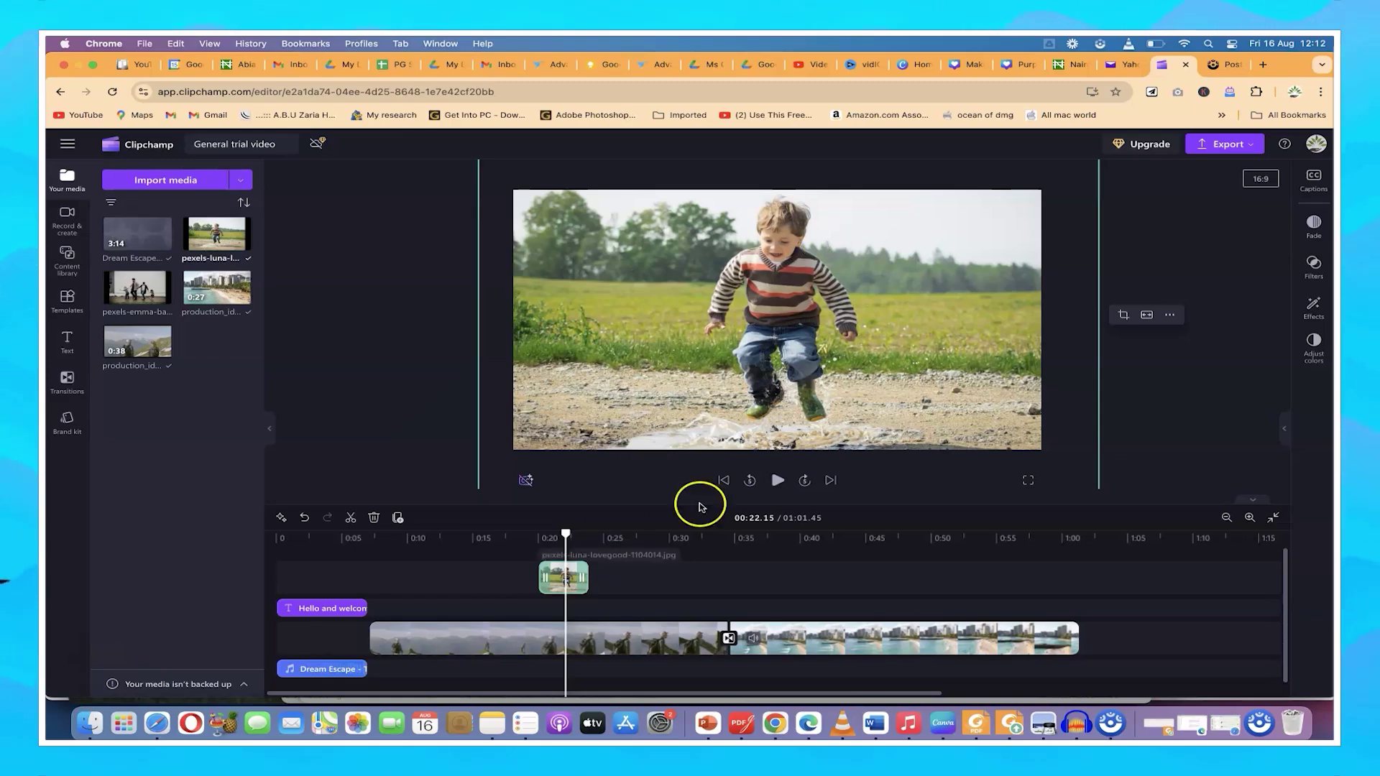
Step: Trim both ends of the jumping boy image to about 2 seconds and play the timeline across it
left_click_drag(580, 577, 552, 581)
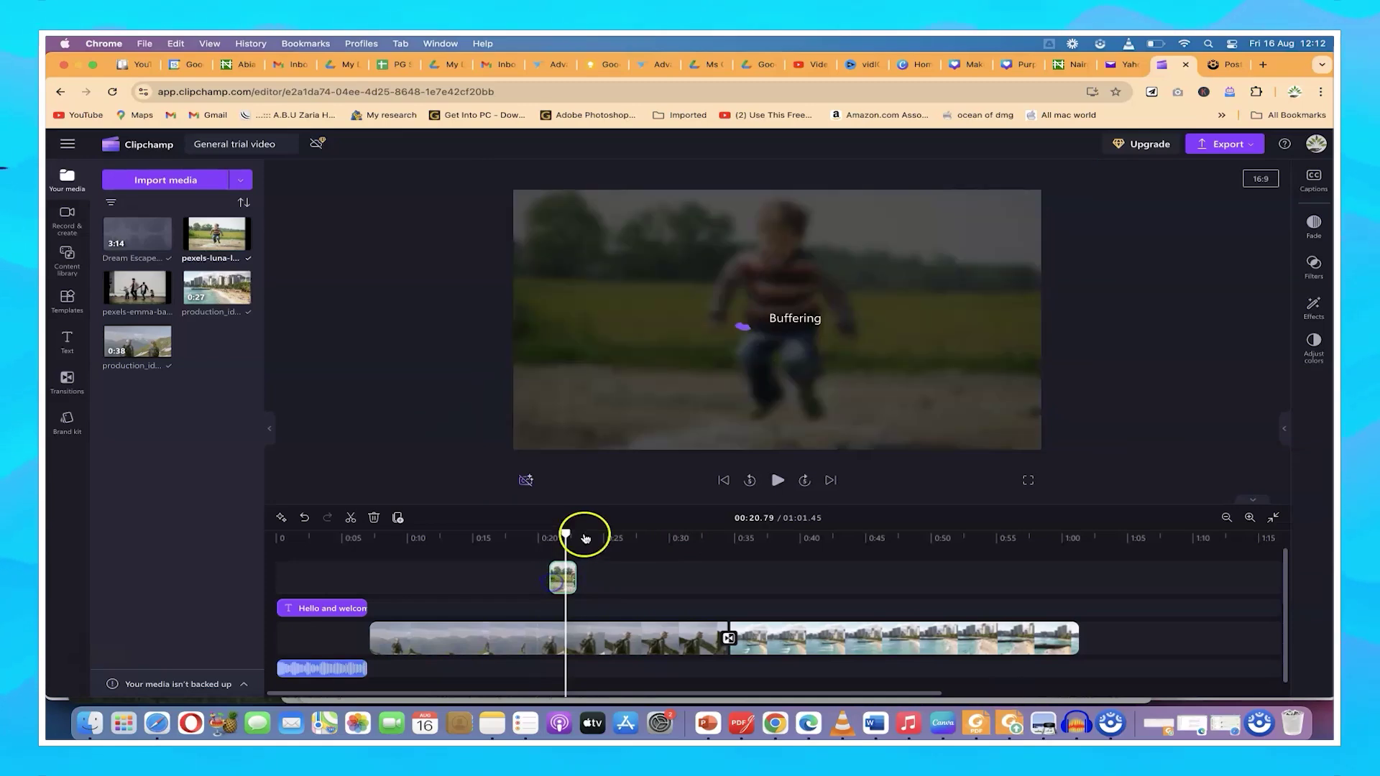
left_click_drag(566, 533, 530, 535)
key("space")
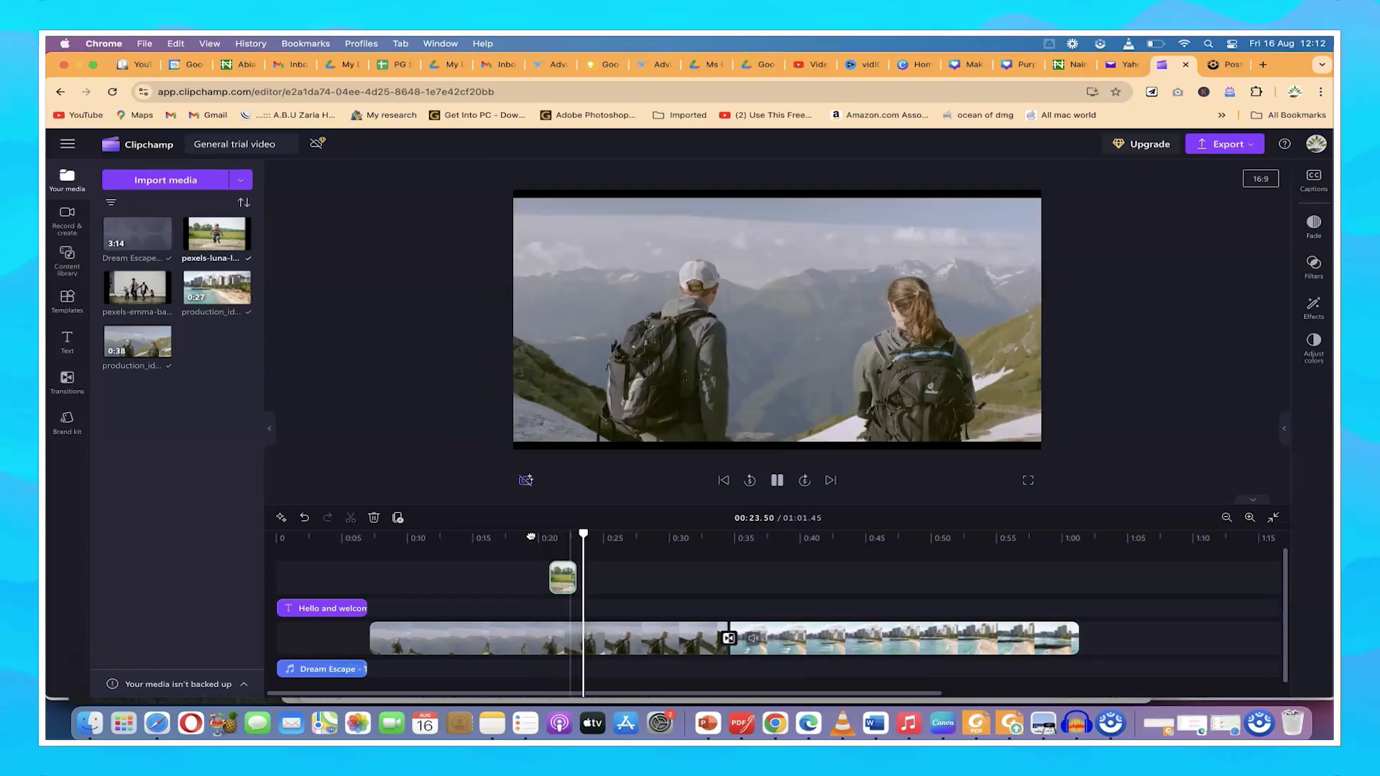
left_click(738, 563)
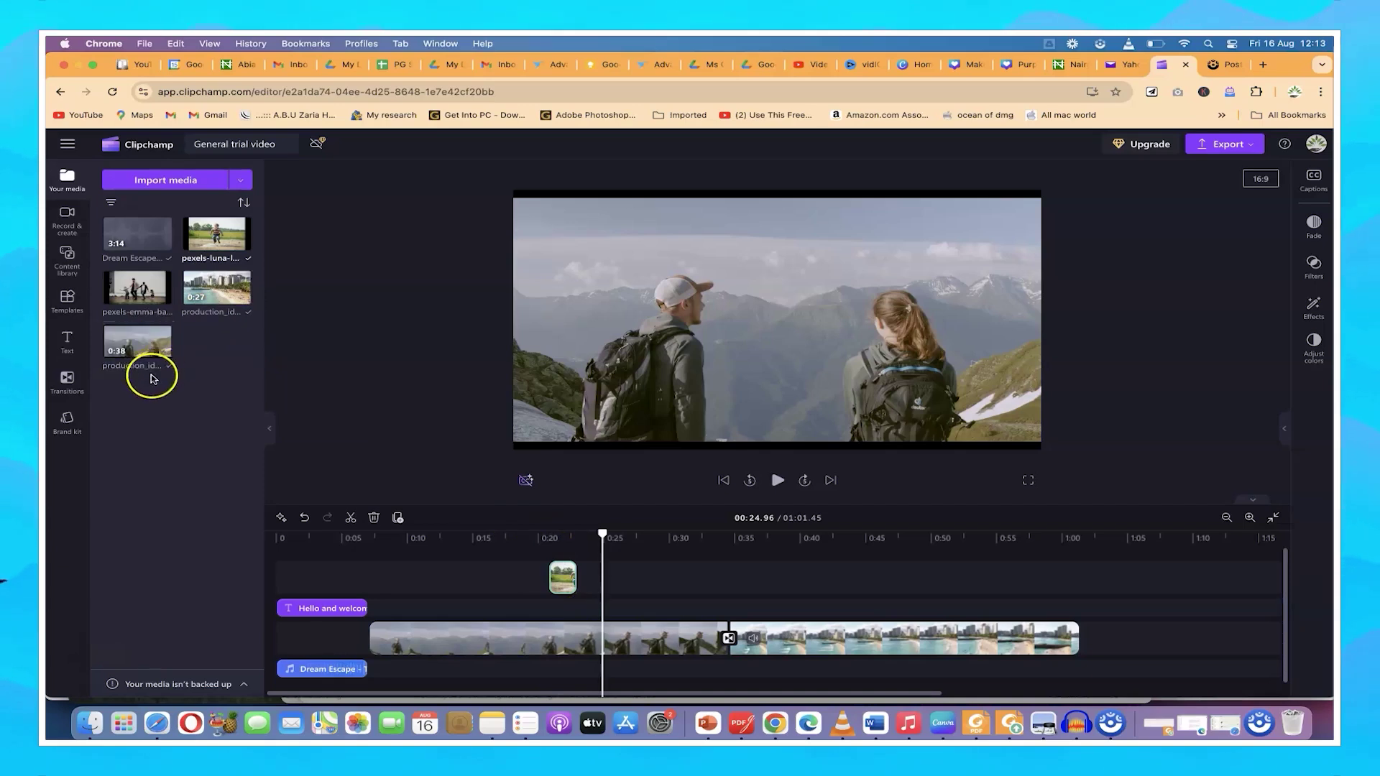
Step: Add the beach video above the hiking clip, trim it to about 3 seconds near 0:30, and play across it
left_click_drag(216, 287, 654, 584)
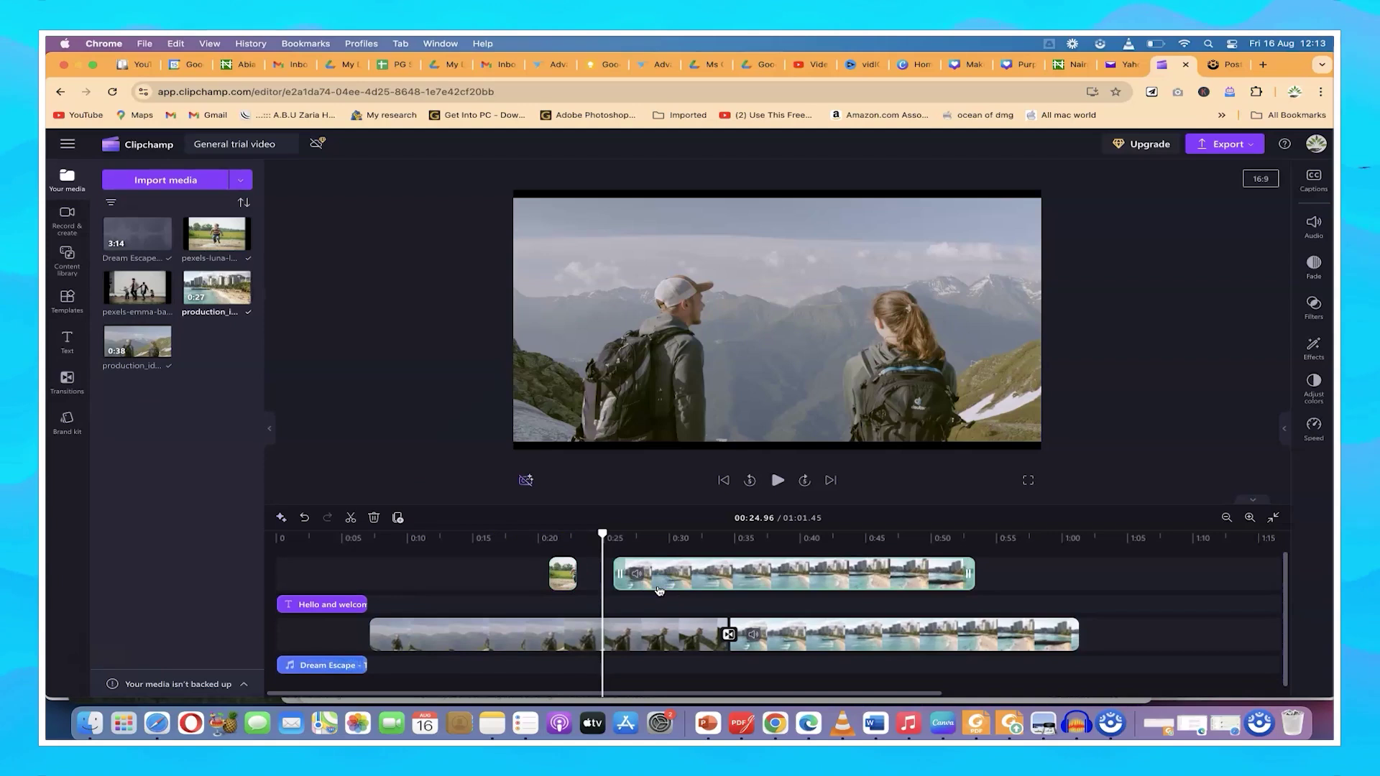
left_click_drag(968, 575, 661, 580)
left_click_drag(604, 538, 654, 539)
key("space")
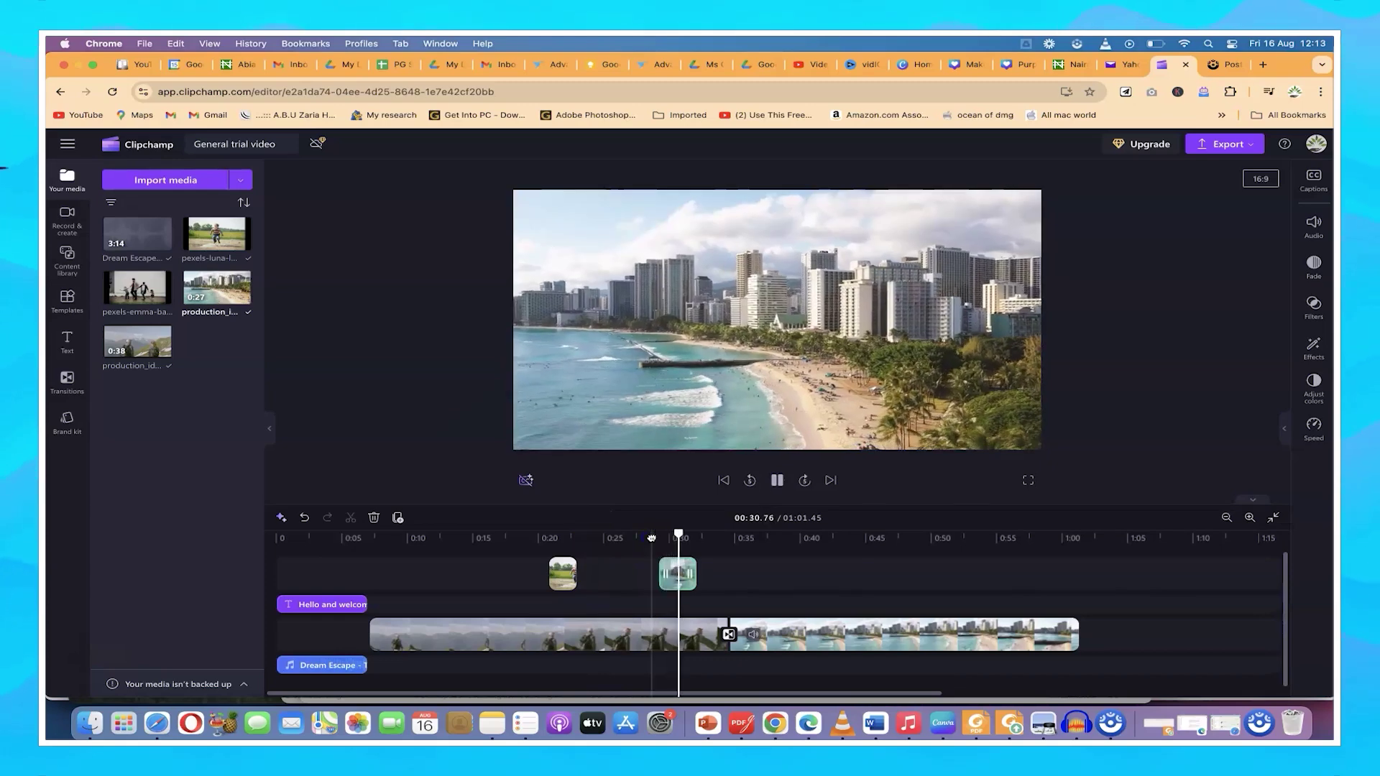
key("space")
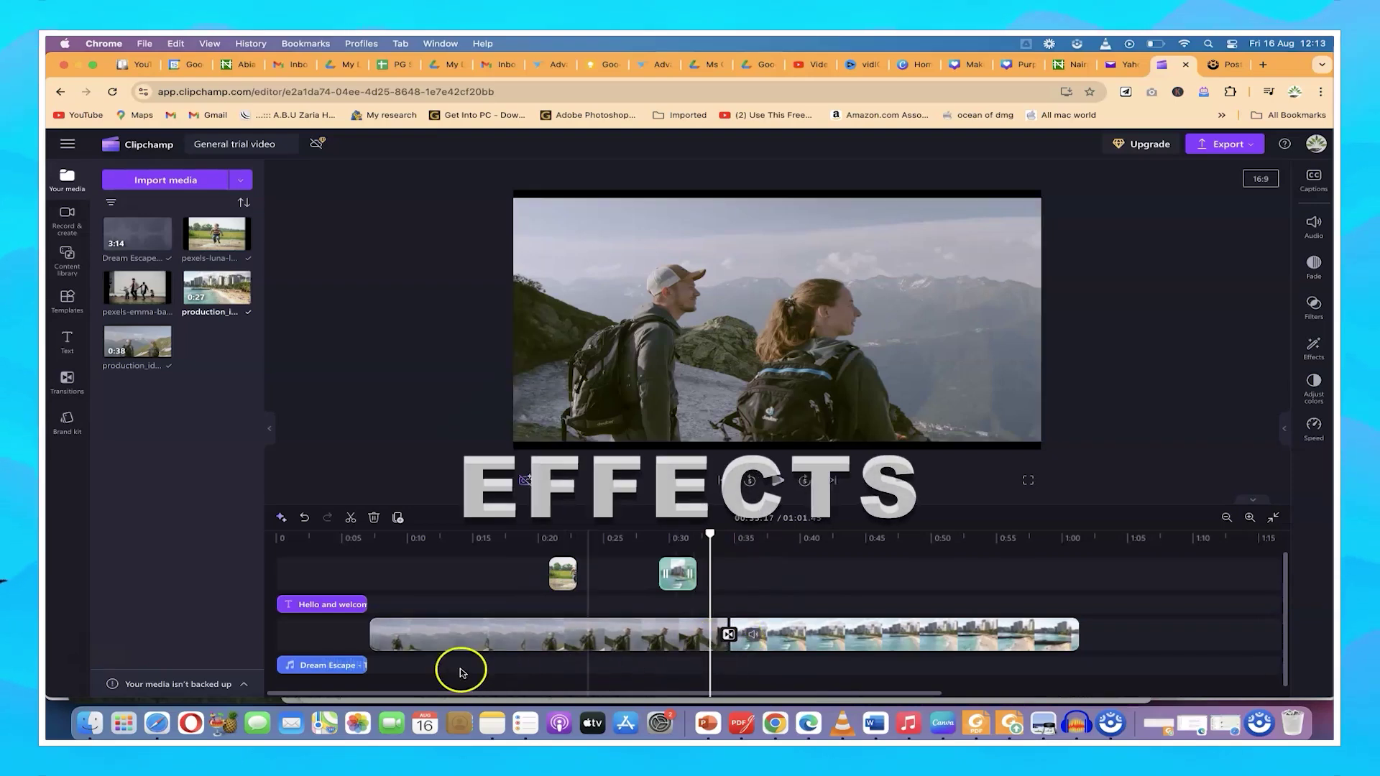
Step: Apply the Pulse effect to the short beach overlay clip
left_click(658, 645)
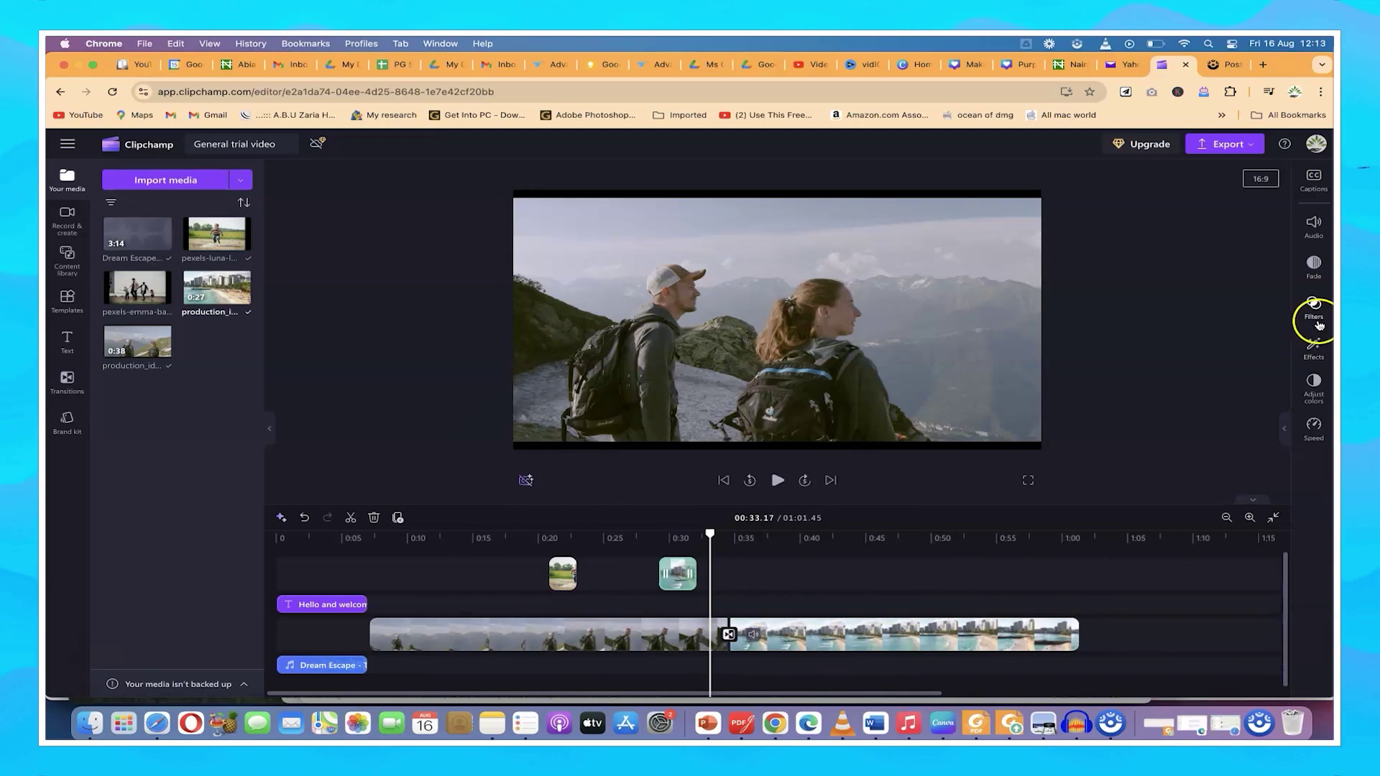
left_click(1314, 348)
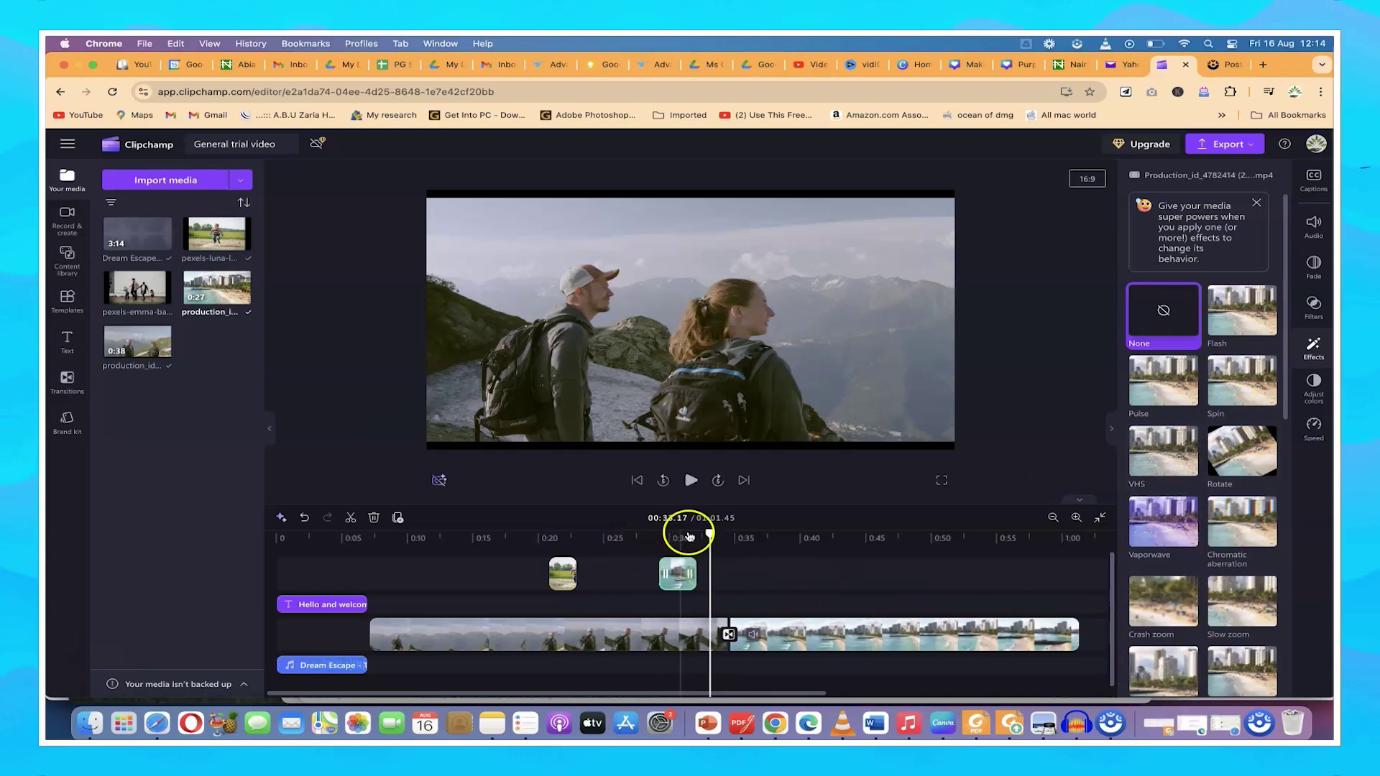
left_click(489, 539)
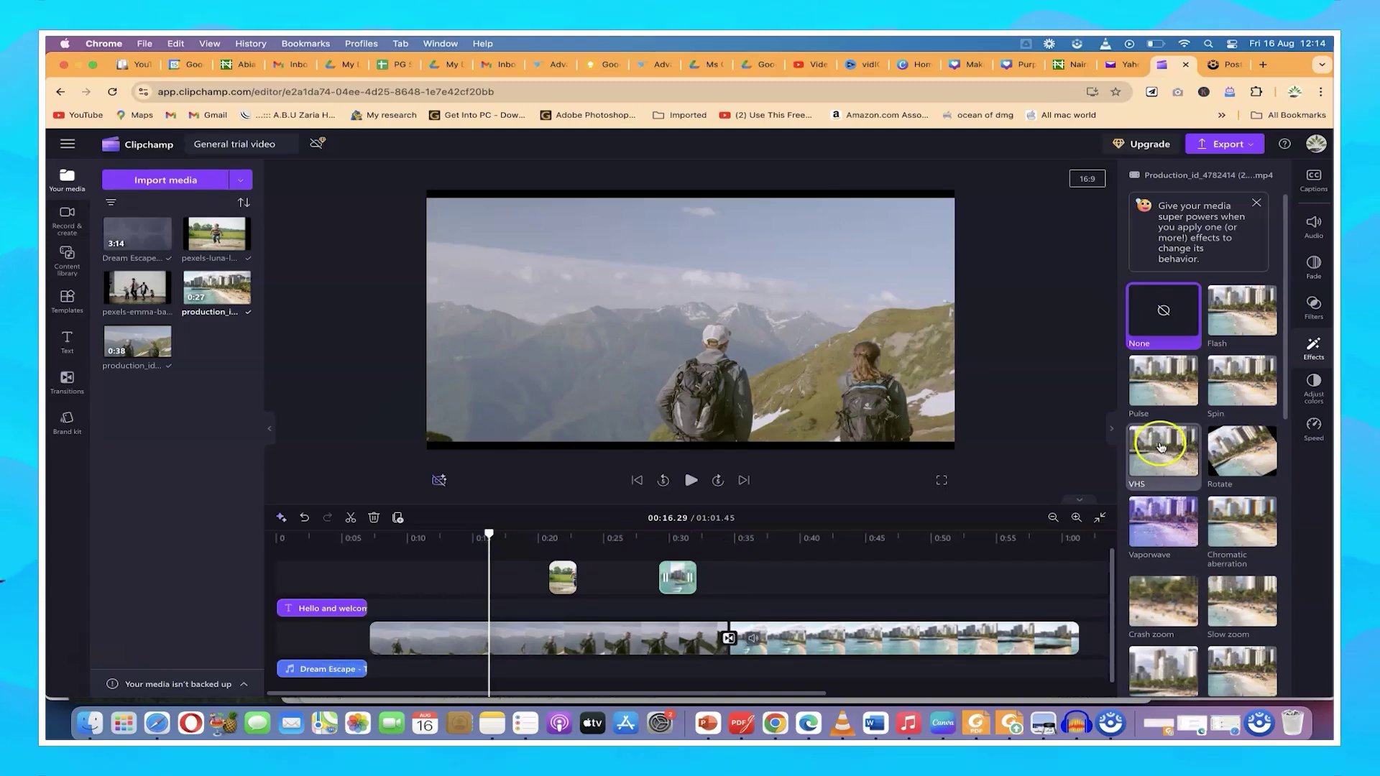
left_click(499, 637)
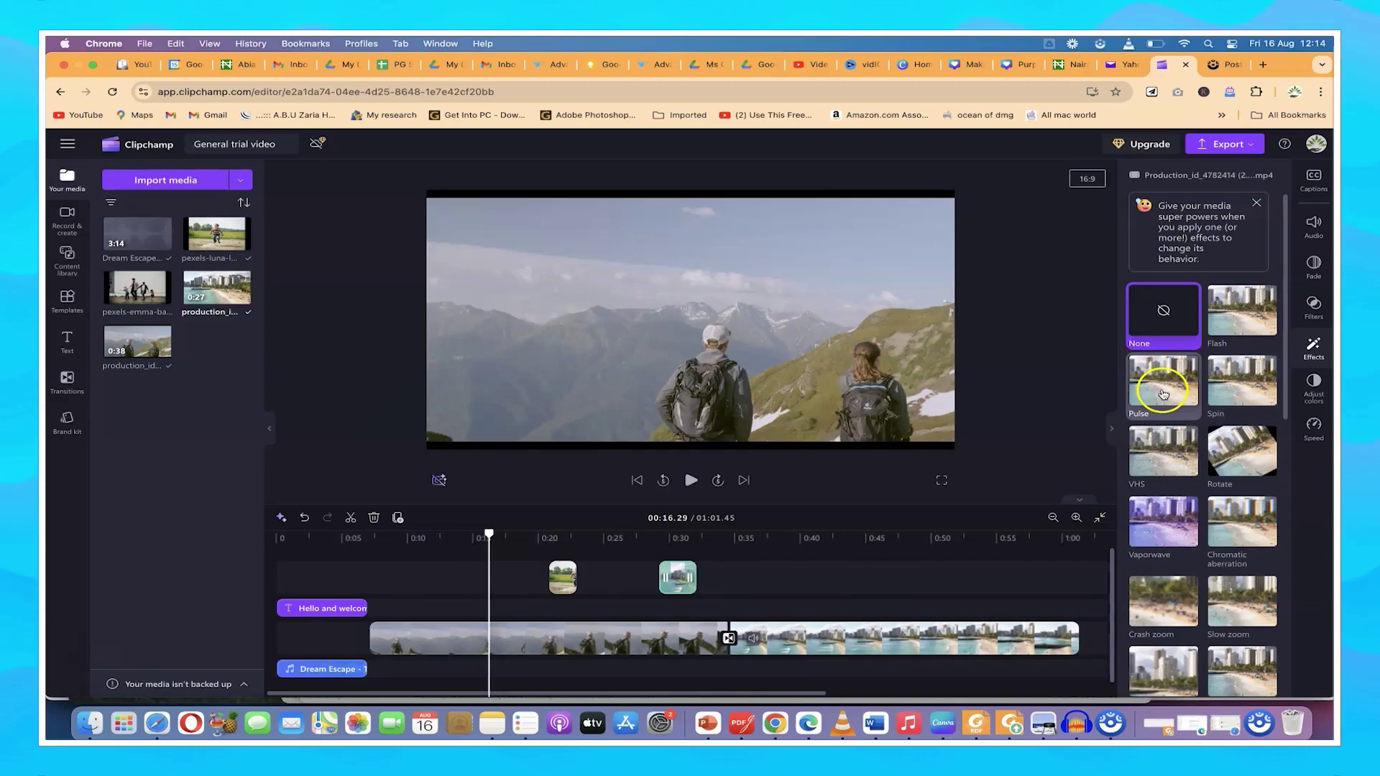
left_click(1165, 384)
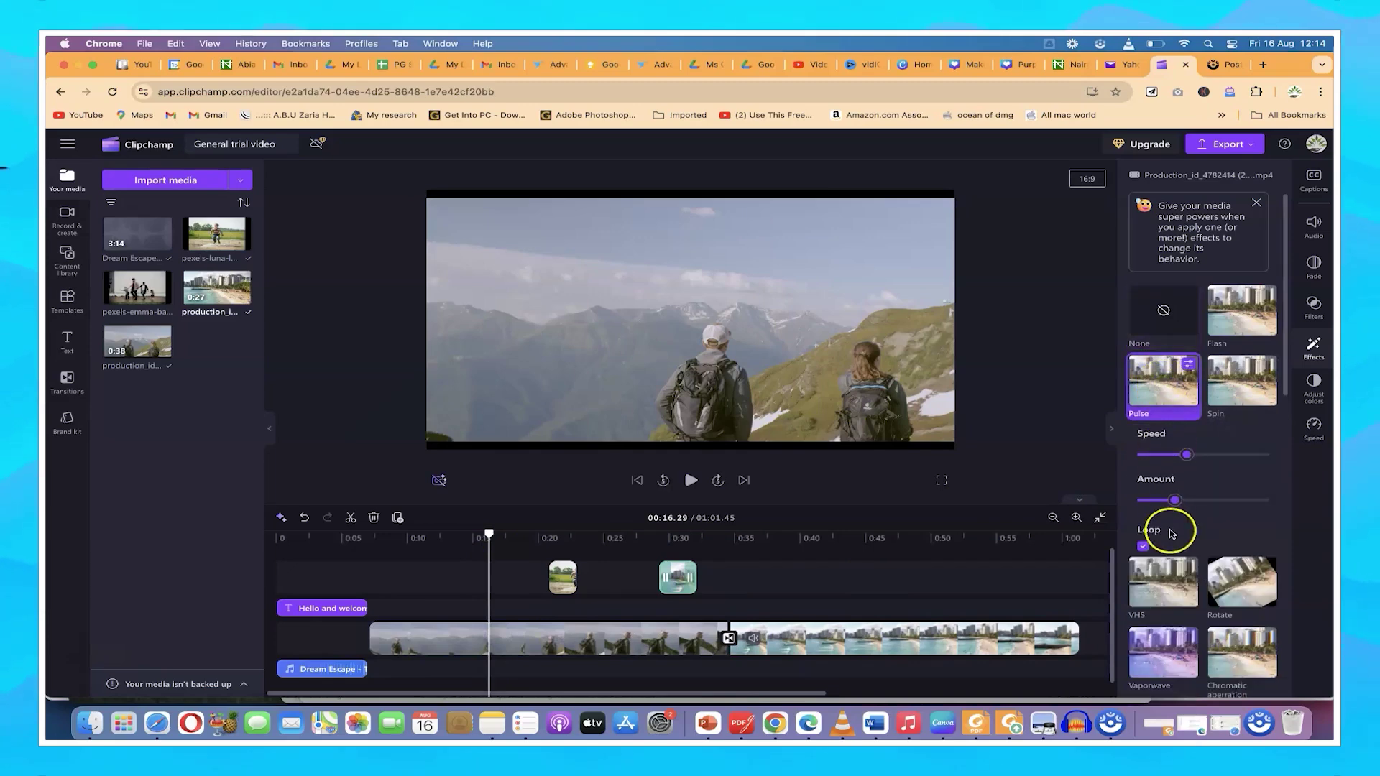
Step: Preview effects on the hiking clip, apply the Rotate effect and lower its speed to the minimum
left_click(508, 640)
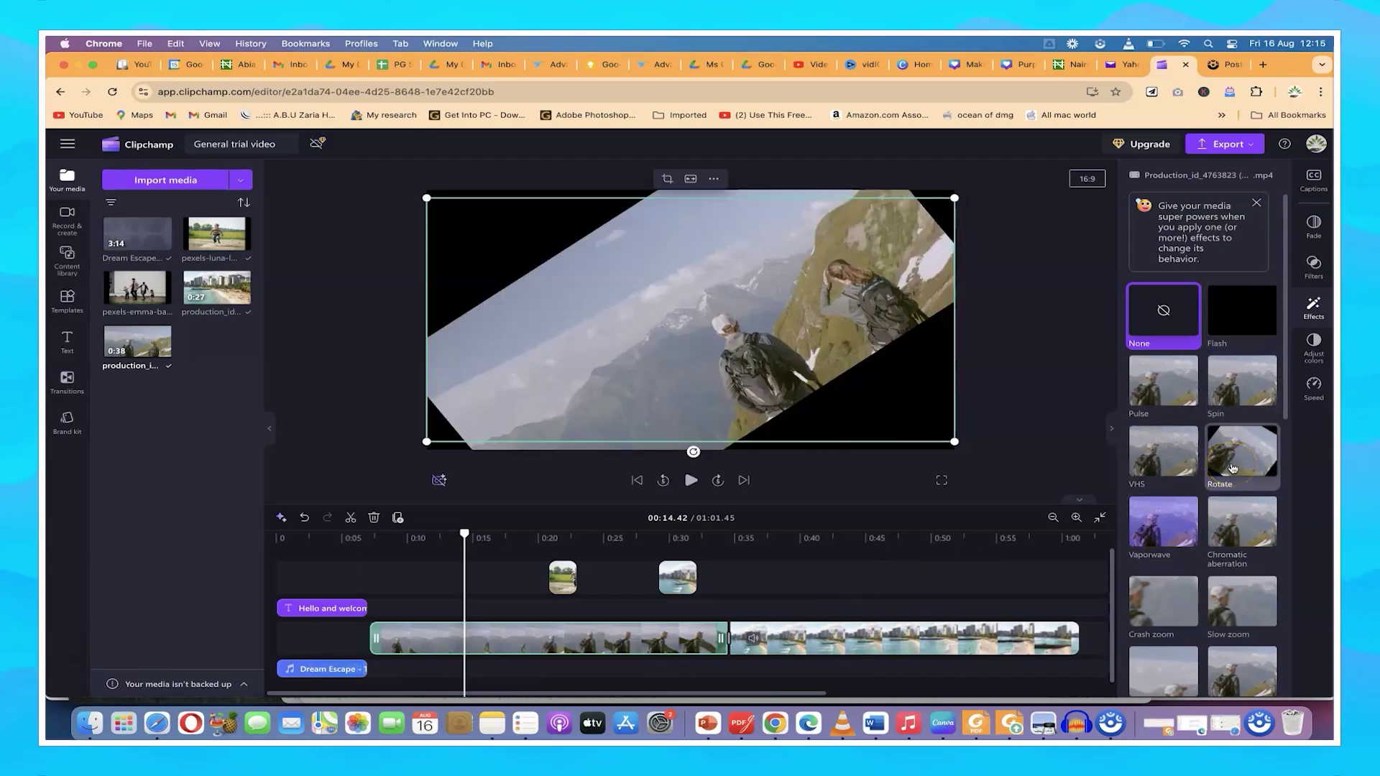
scroll(1233, 467, "down", 5)
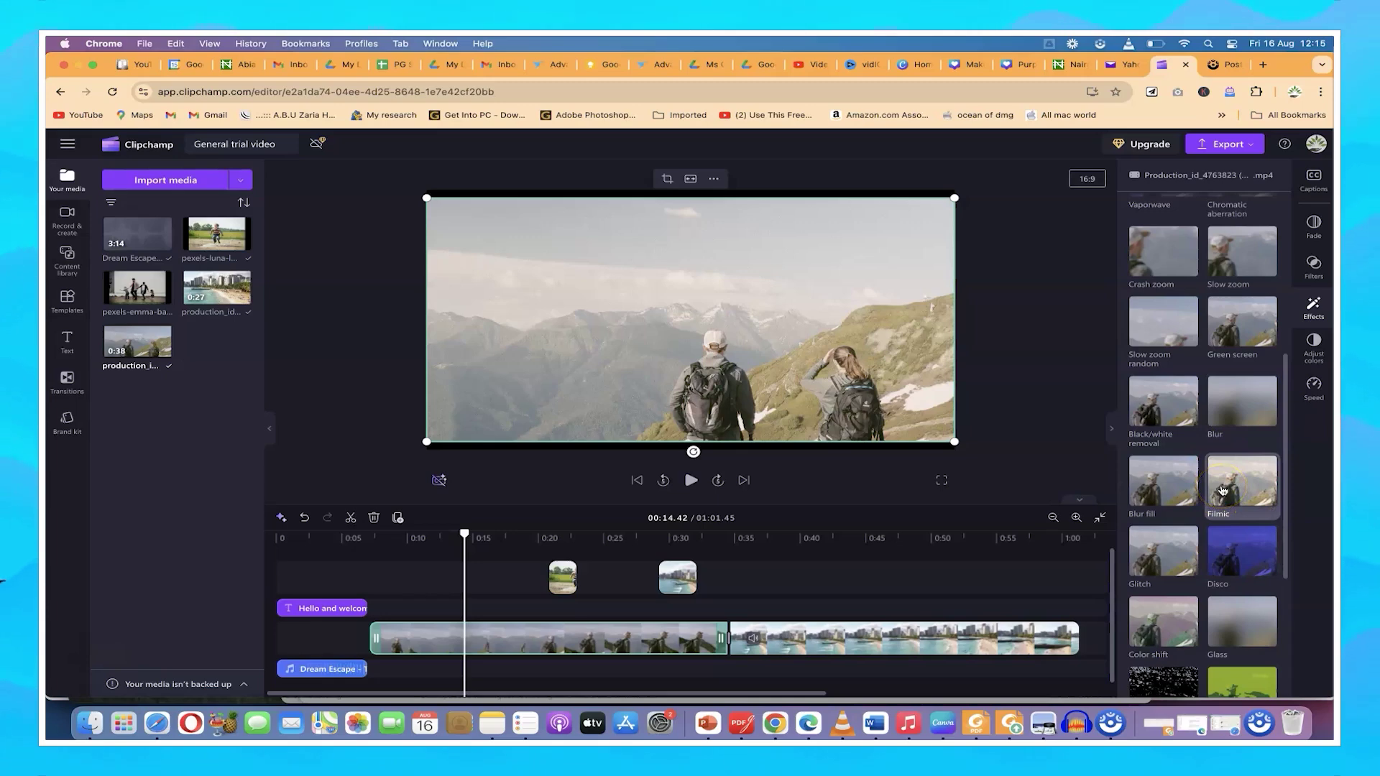
left_click(1150, 496)
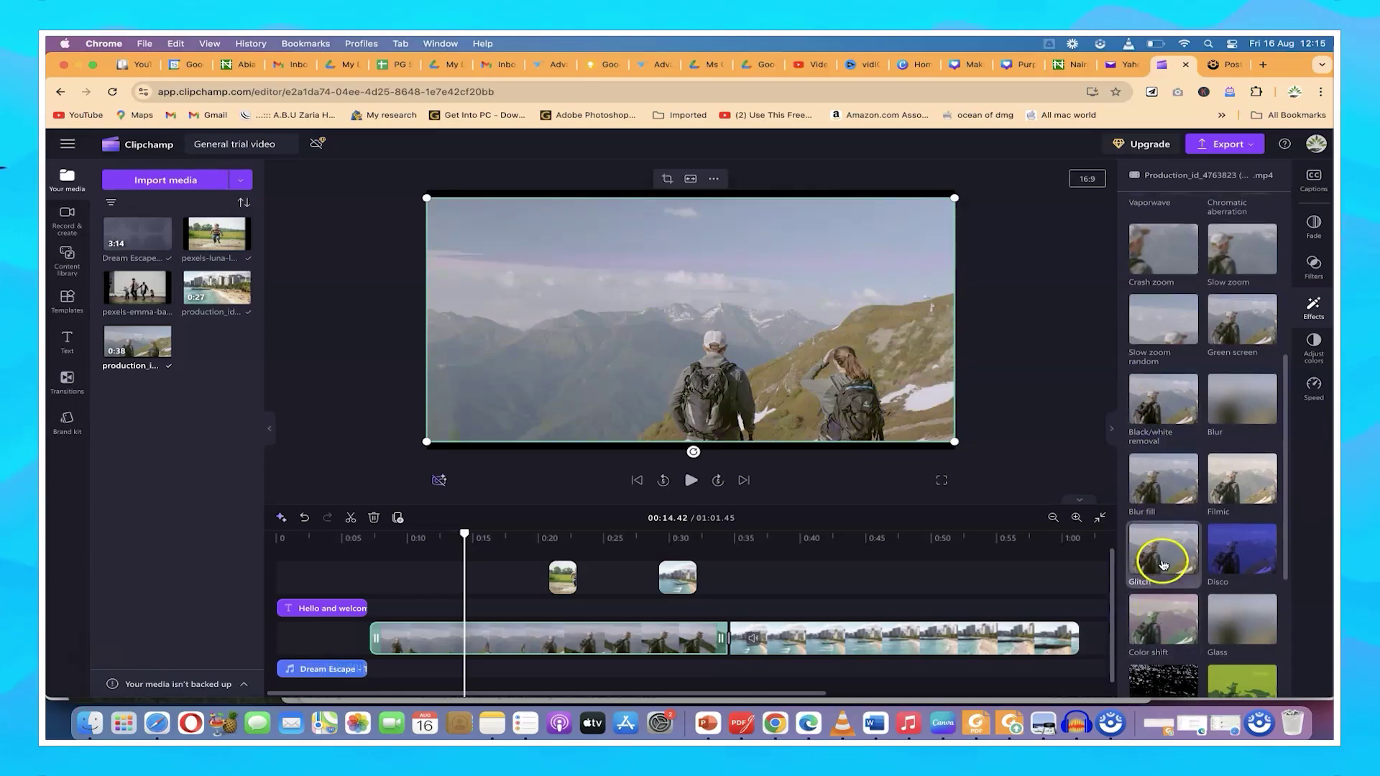
scroll(1163, 564, "down", 3)
scroll(1199, 404, "up", 10)
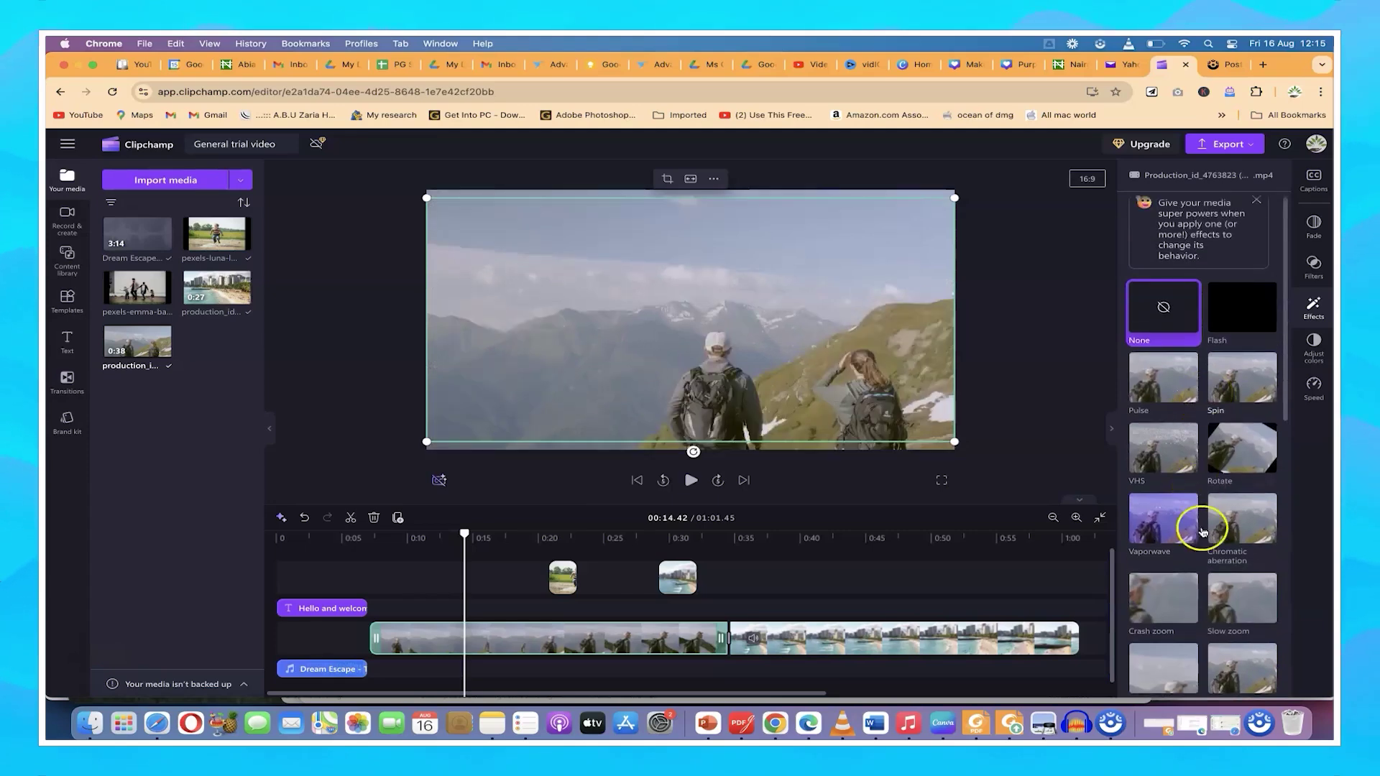
left_click(1243, 462)
left_click_drag(1217, 510, 1147, 523)
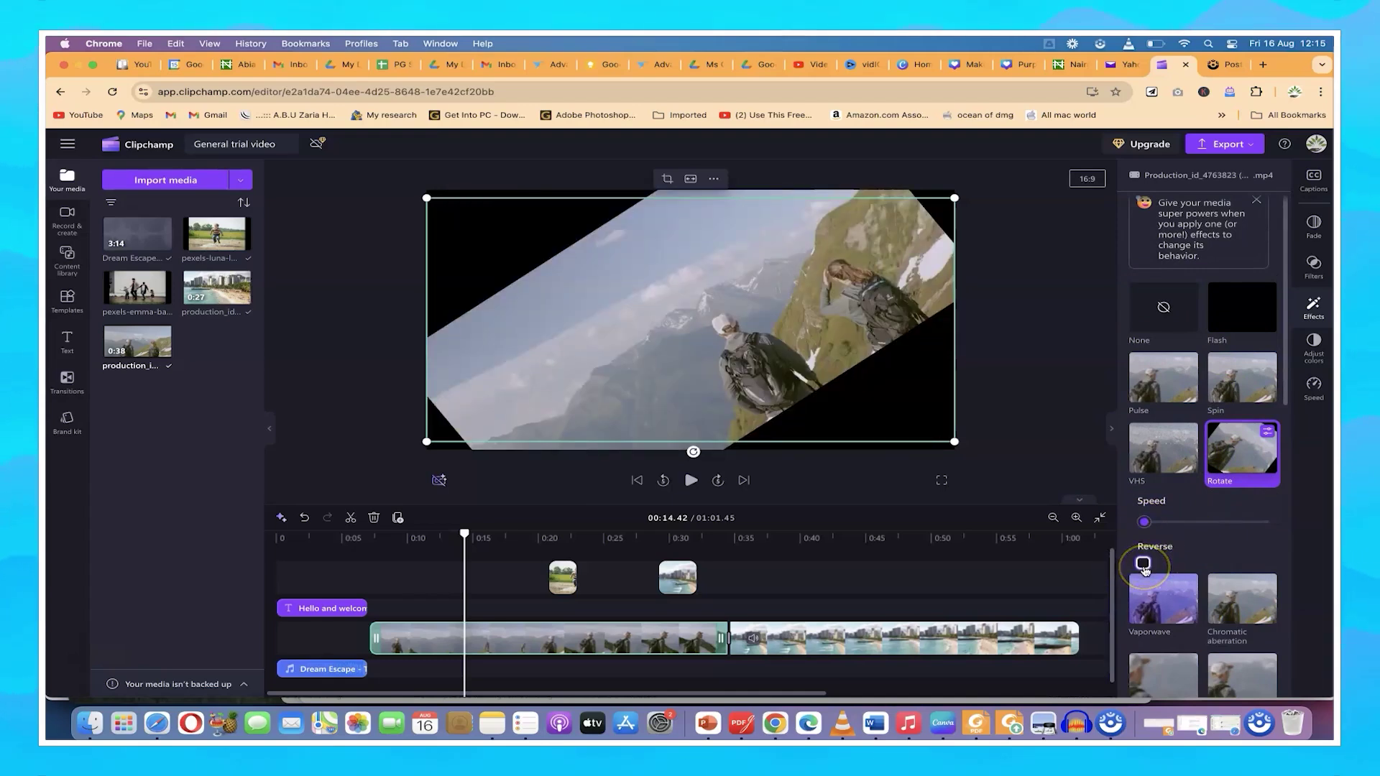
Step: Adjust the hiking clip's colors with slightly higher exposure, higher contrast and saturation, and a slightly cooler temperature
left_click(1316, 348)
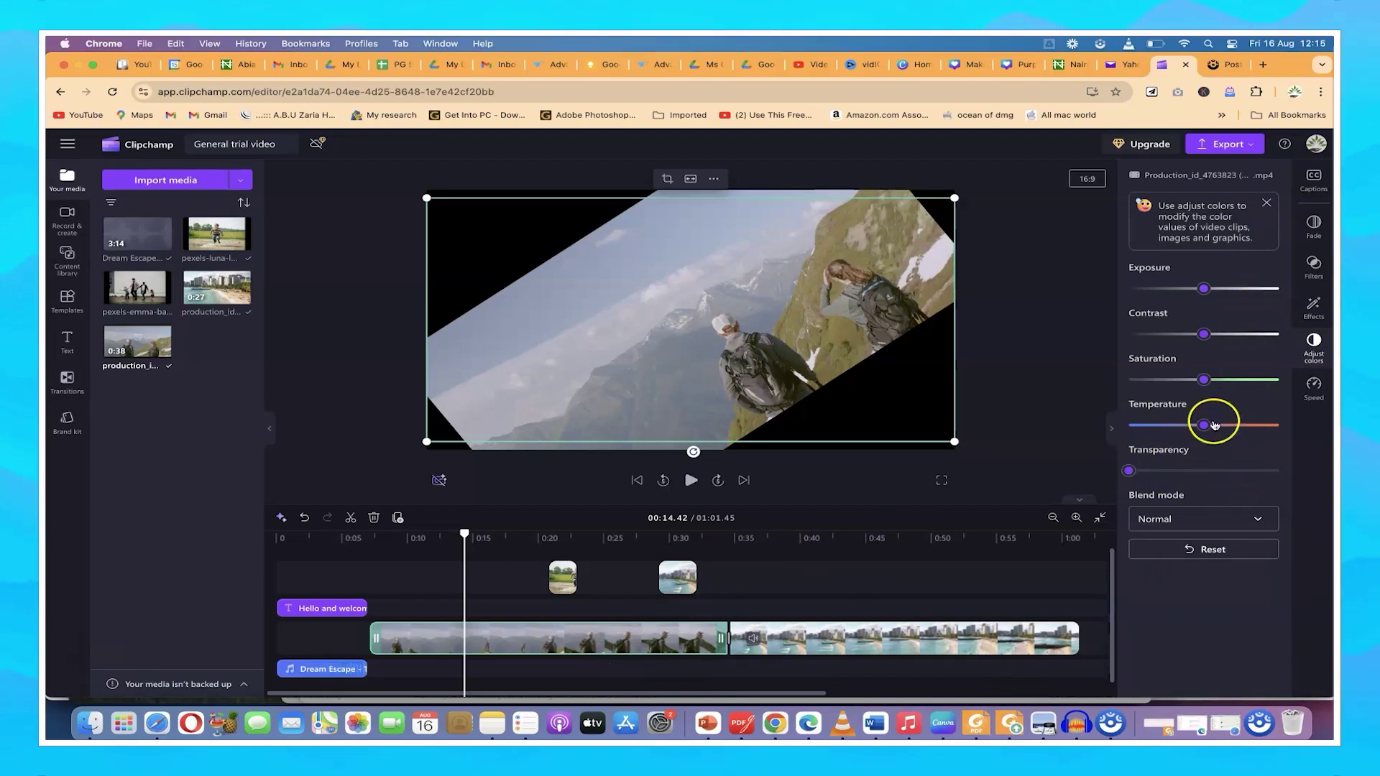
left_click_drag(1203, 289, 1213, 289)
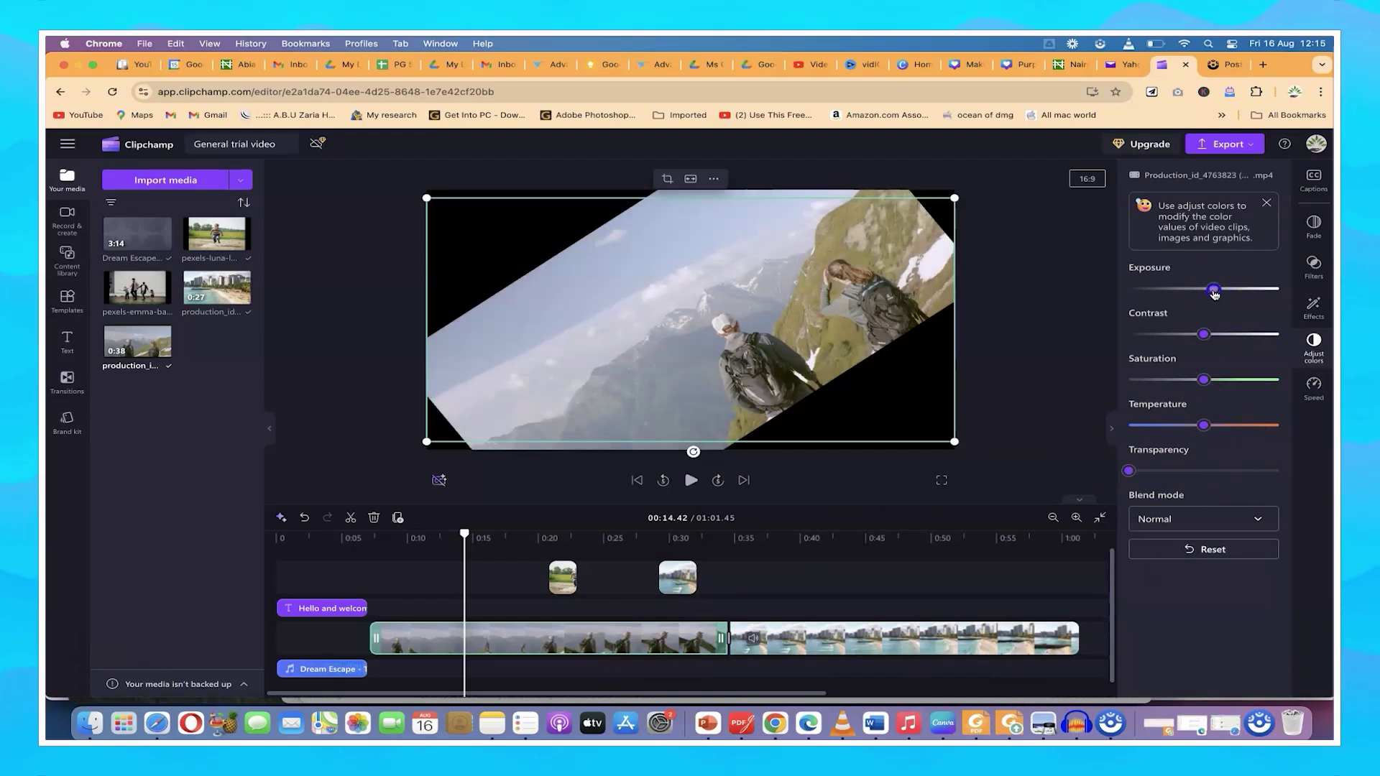
left_click_drag(1208, 341, 1246, 342)
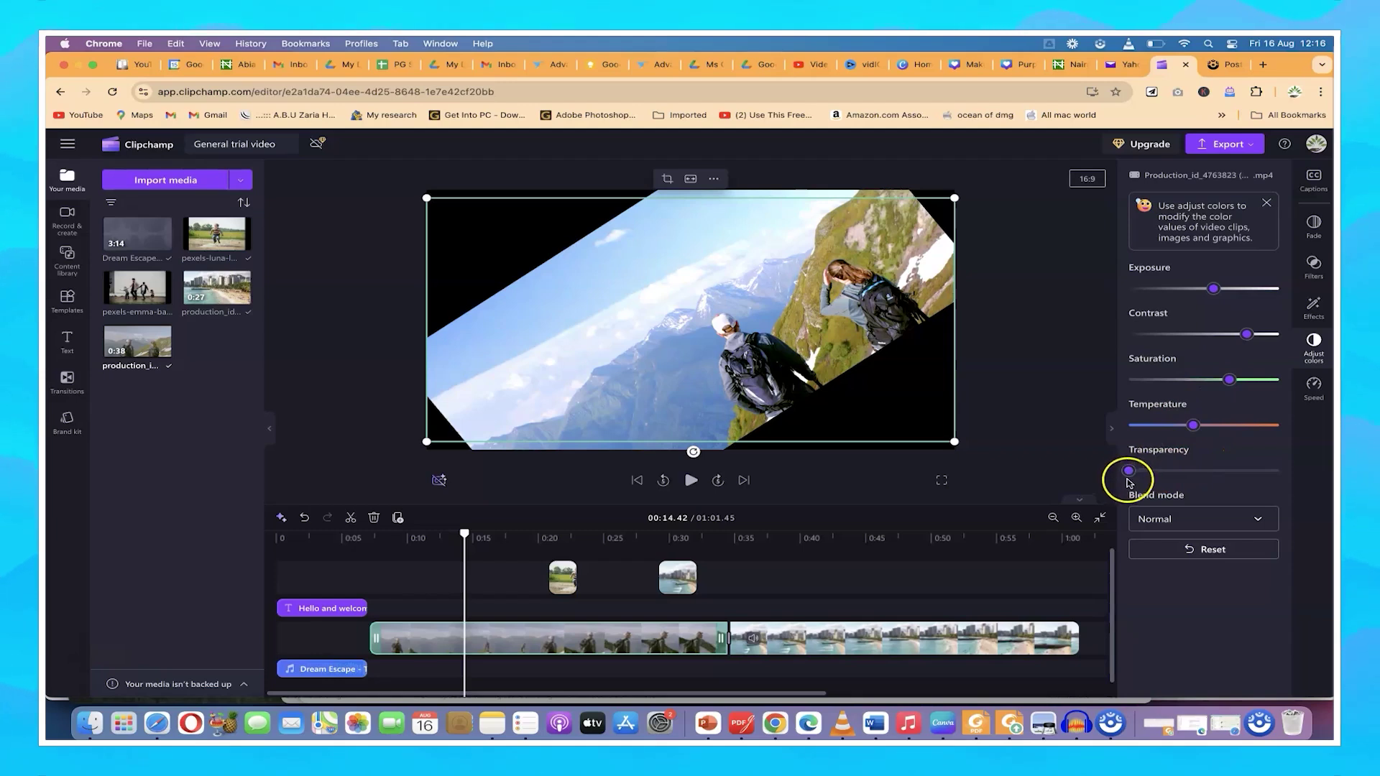
Step: View the blend mode options and the speed setting of the hiking clip
left_click(1267, 524)
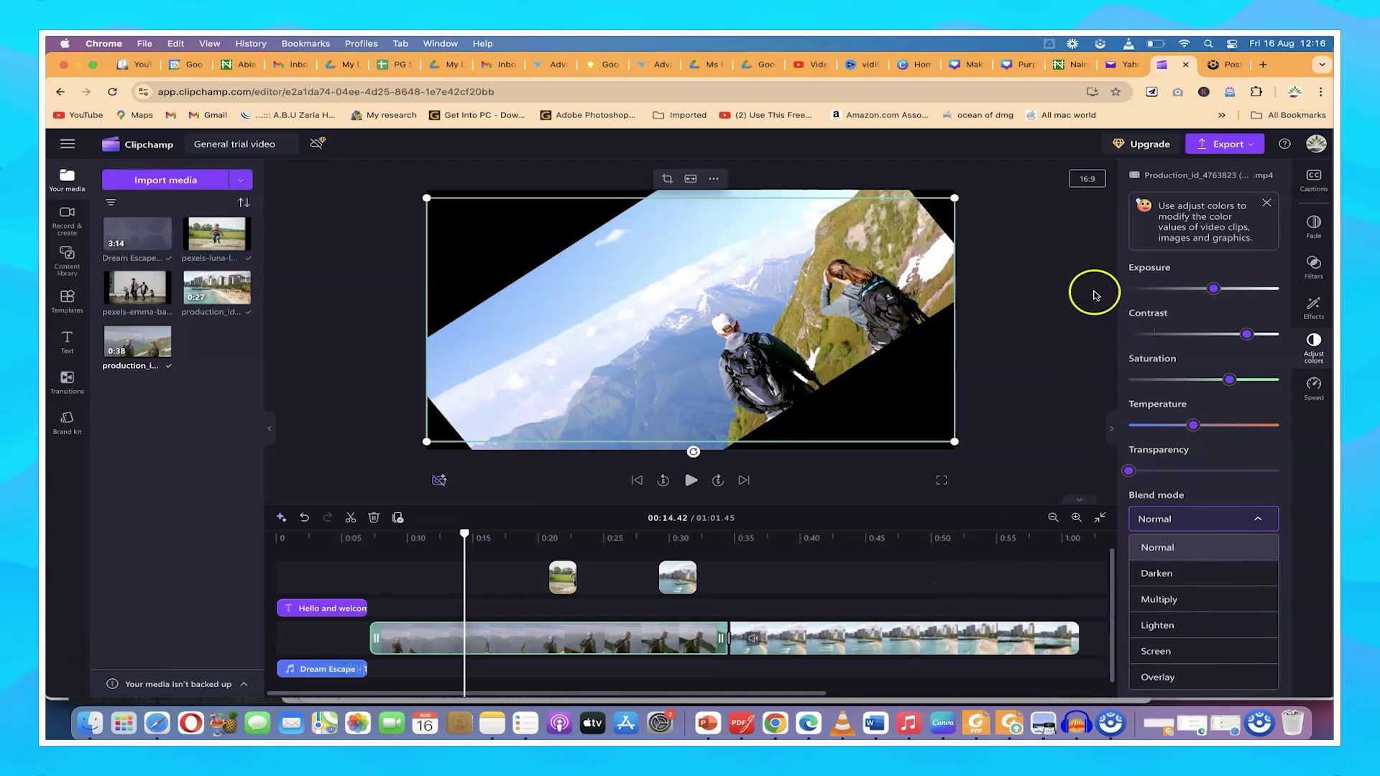
left_click(1325, 397)
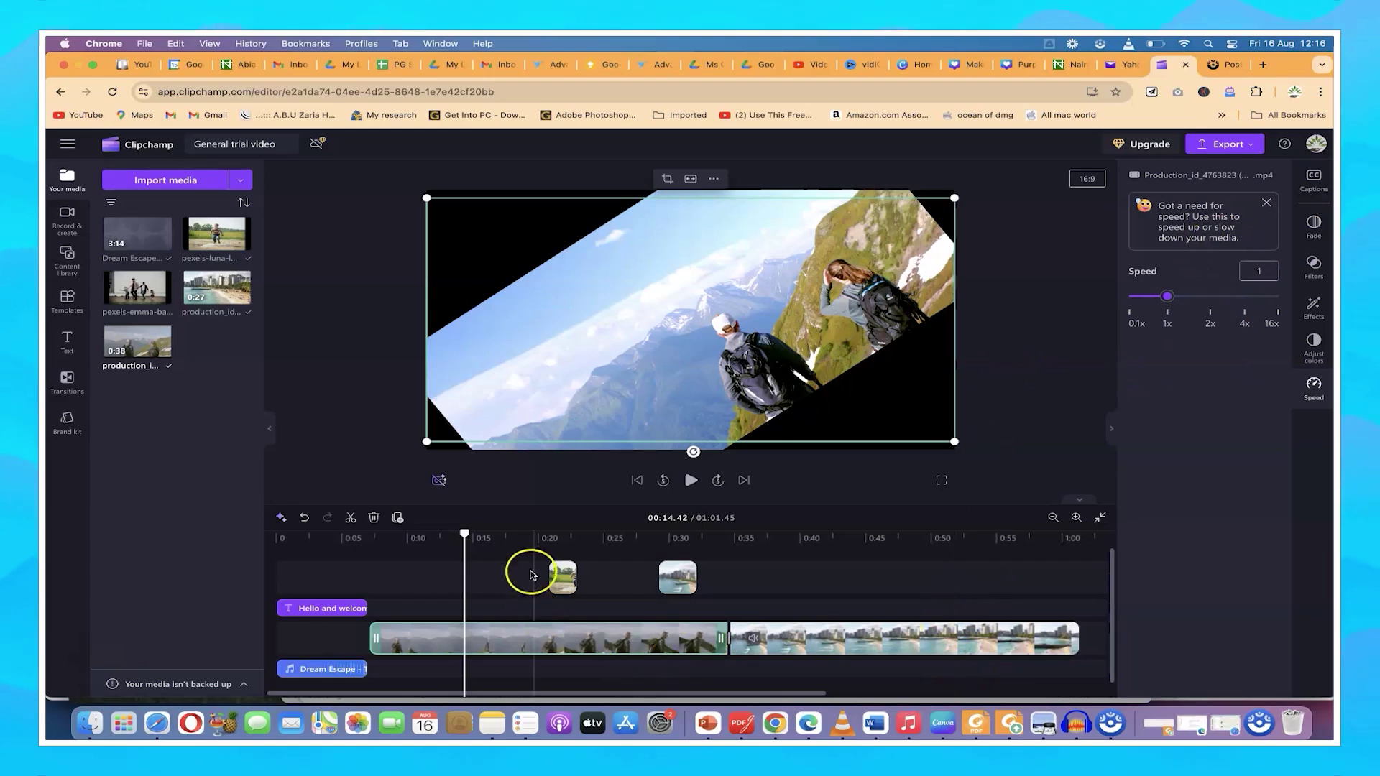
Step: Move the playhead to the end of the timeline and import the 1080p SnapSave.io video from the Videos folder
left_click(465, 533)
left_click_drag(573, 548, 1095, 556)
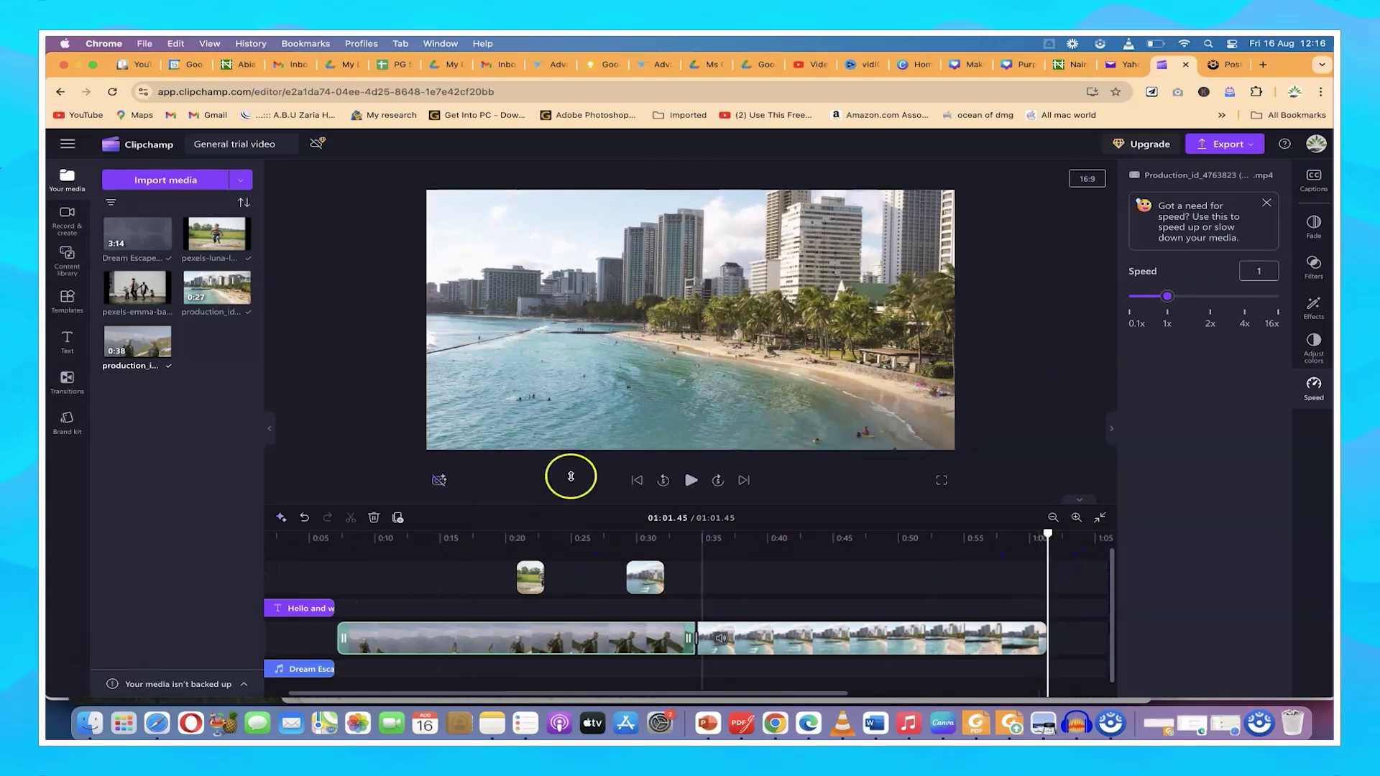
left_click(139, 183)
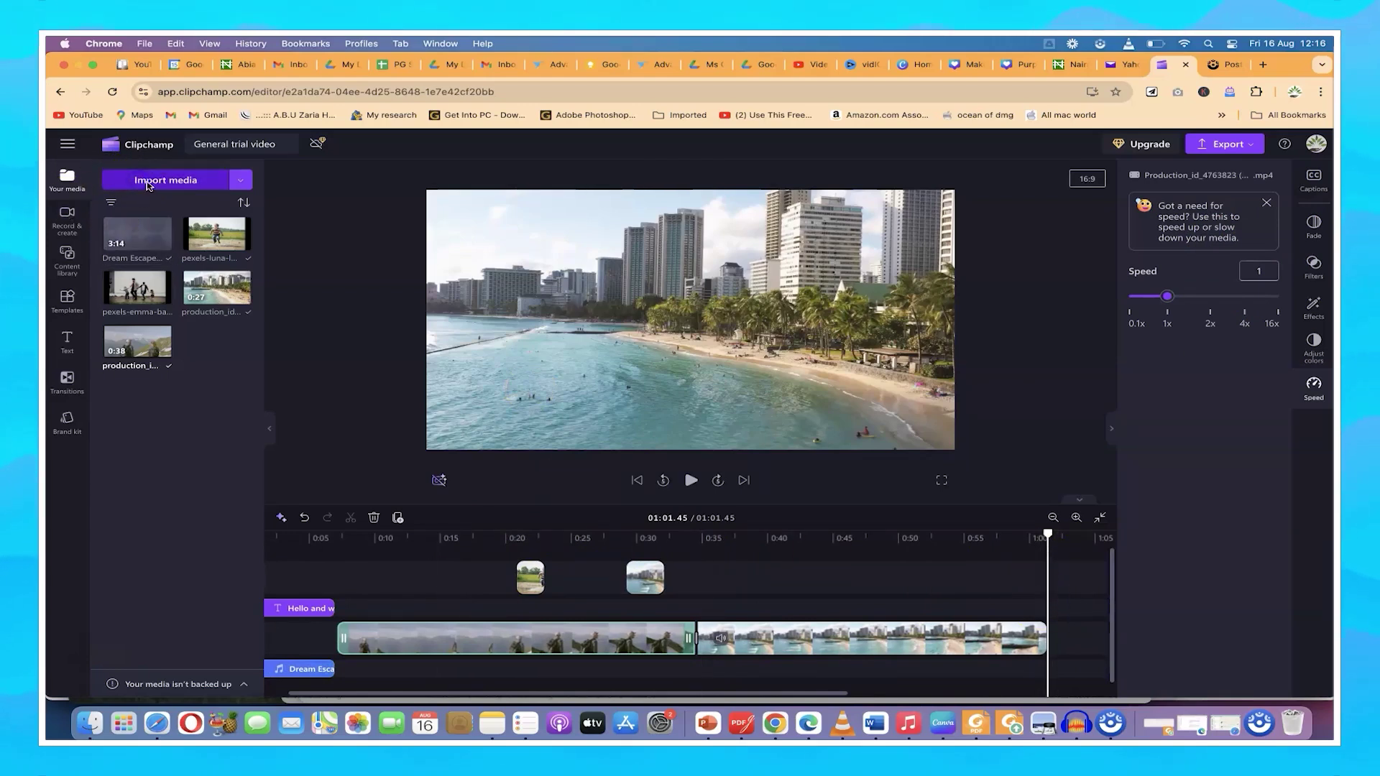
left_click(721, 240)
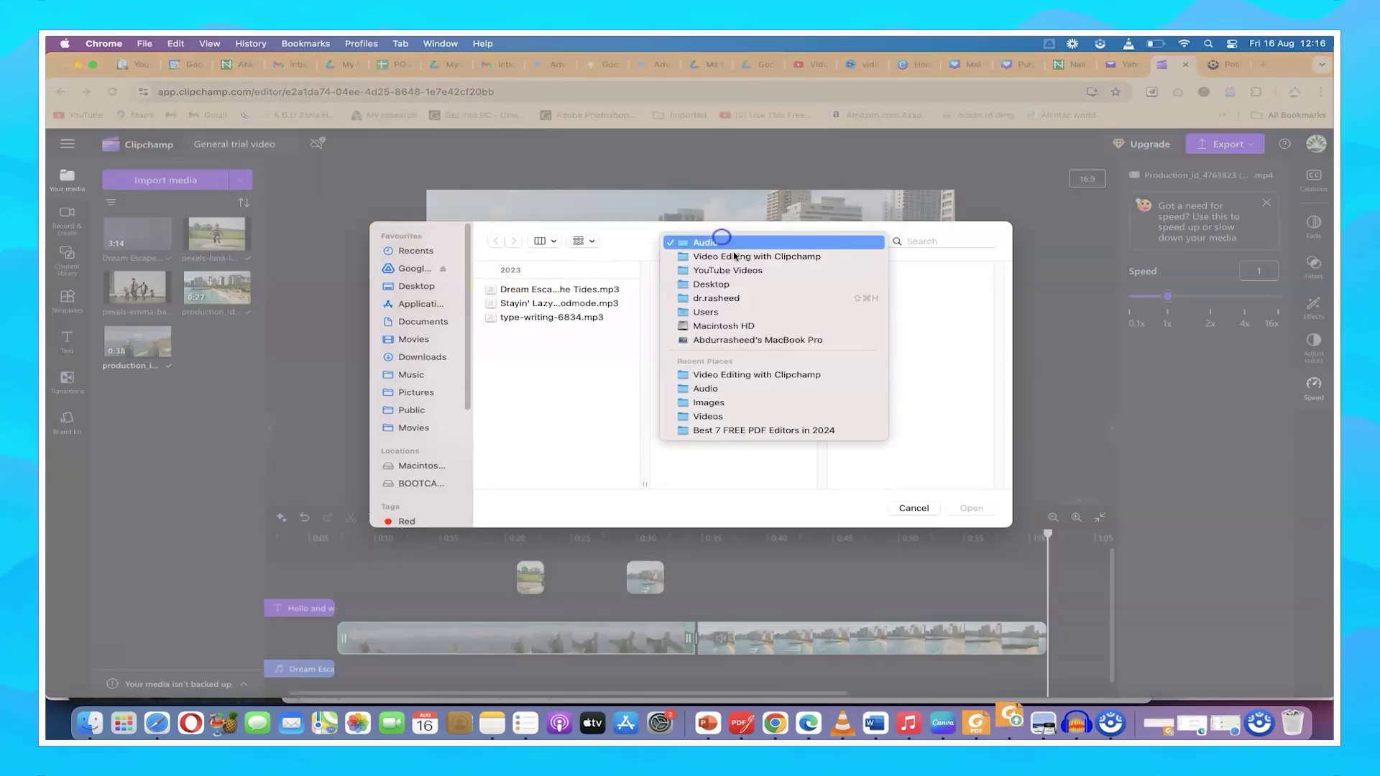
left_click(772, 256)
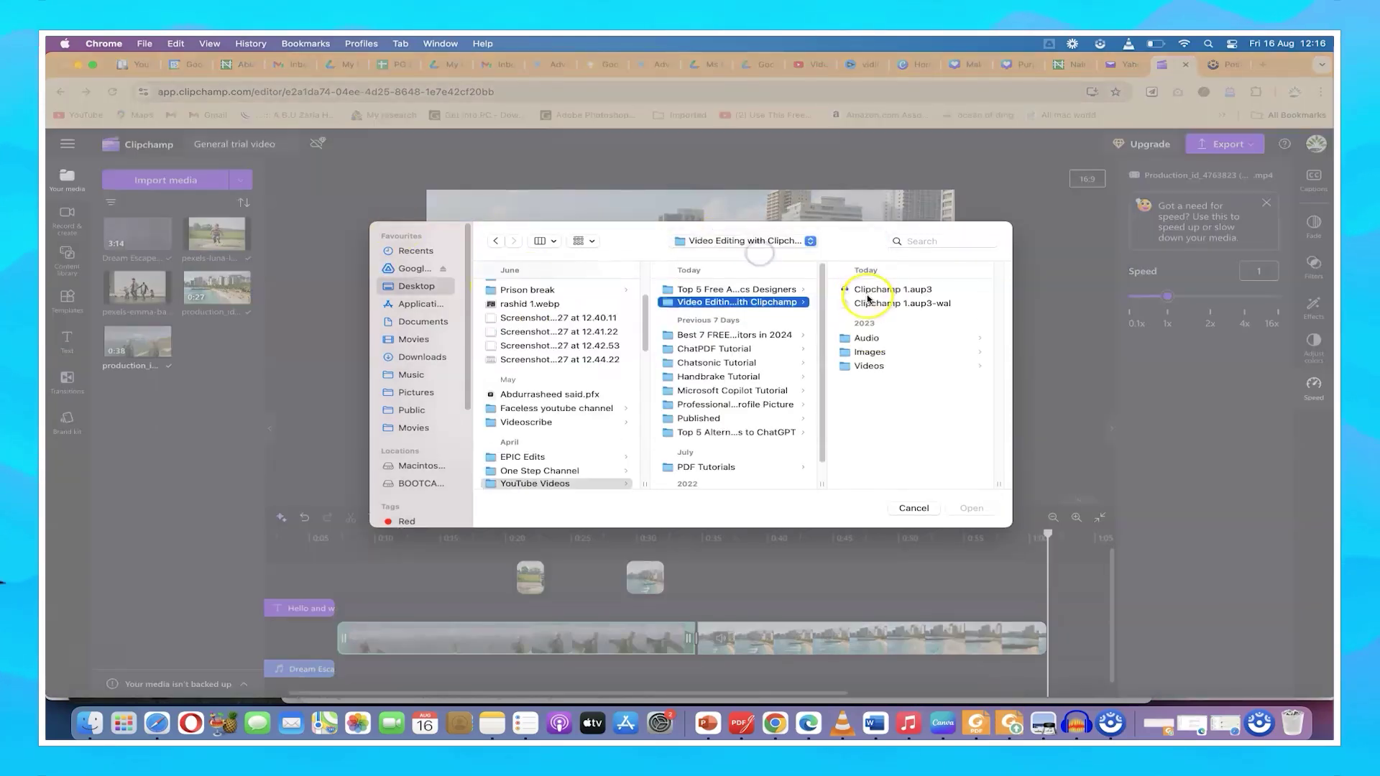
left_click(871, 367)
left_click(916, 334)
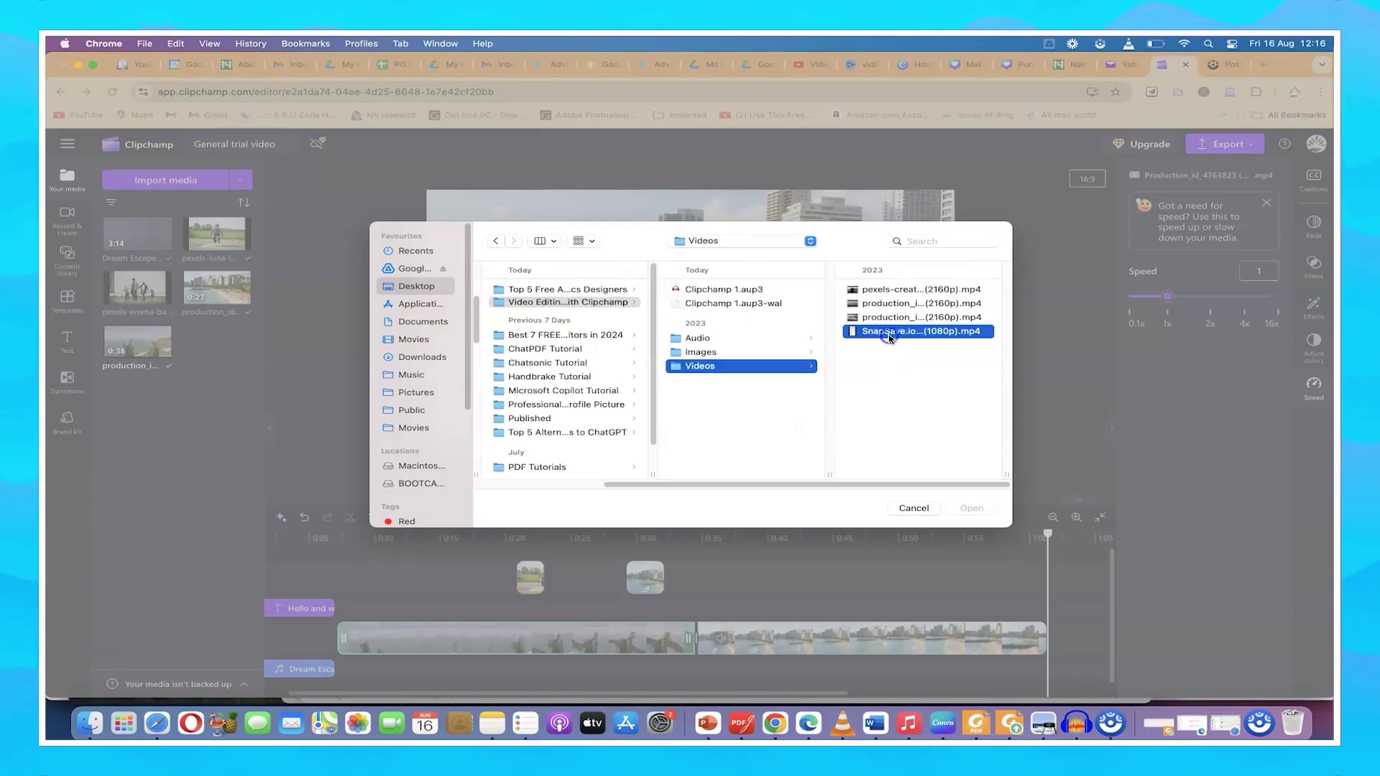
left_click(968, 507)
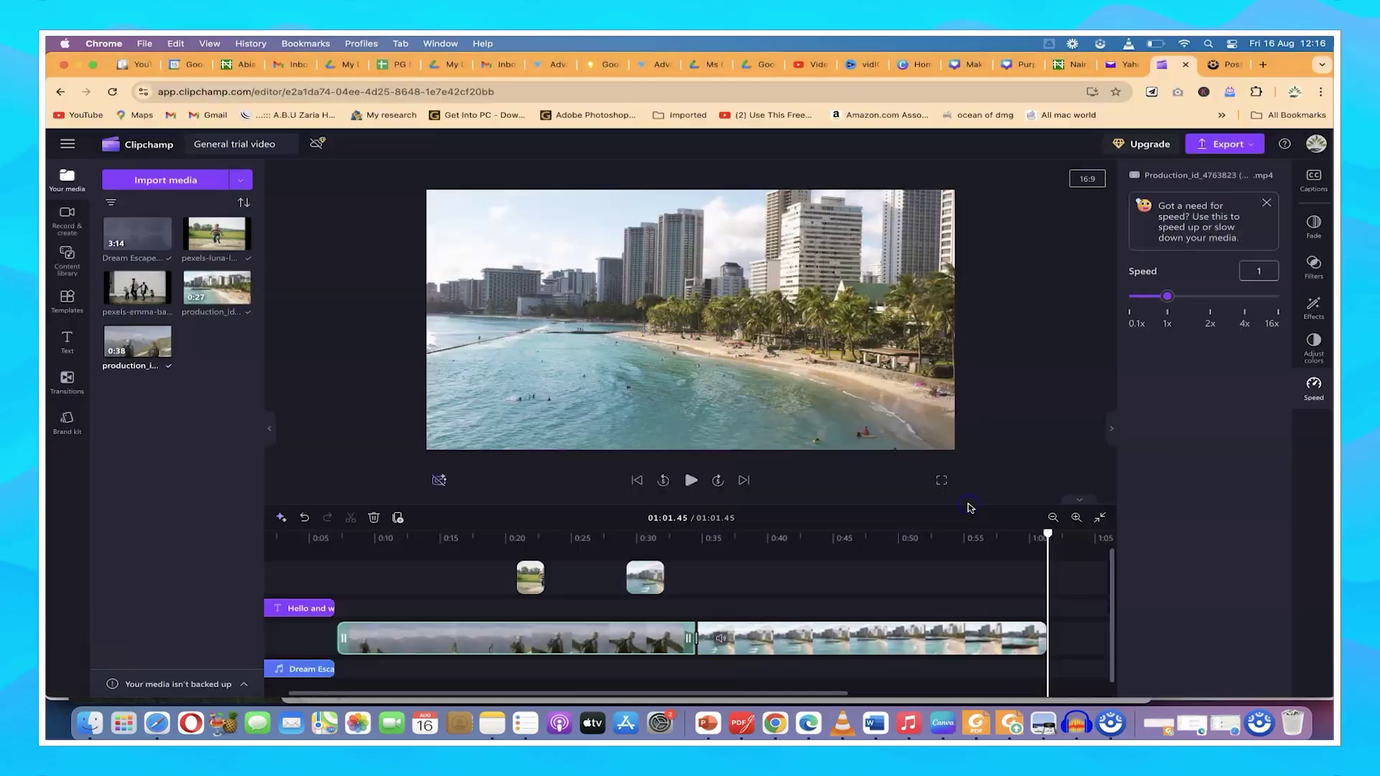
Step: Place the SnapSave.io video directly after the beach clip on the main track and open the captions options
left_click(136, 244)
left_click_drag(323, 358, 1074, 641)
left_click(520, 632)
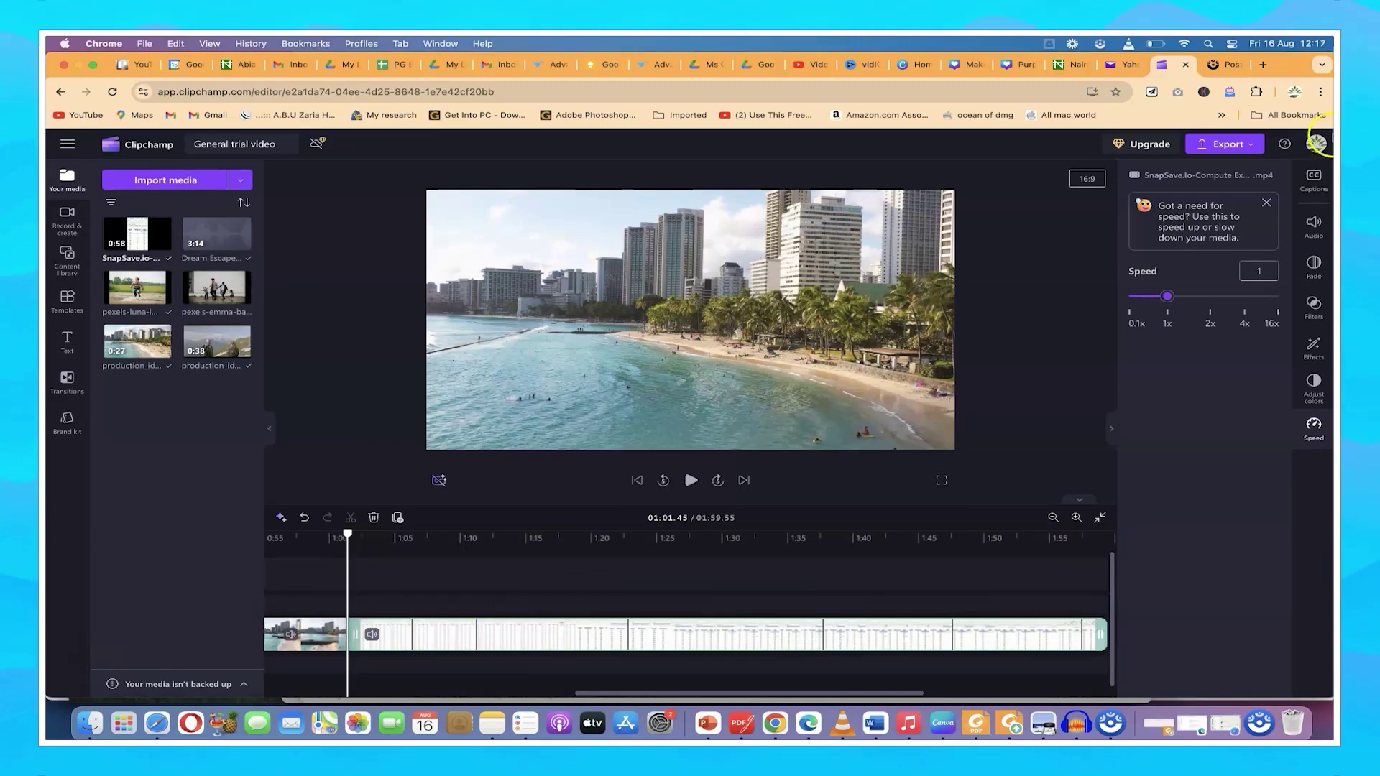
left_click(1320, 185)
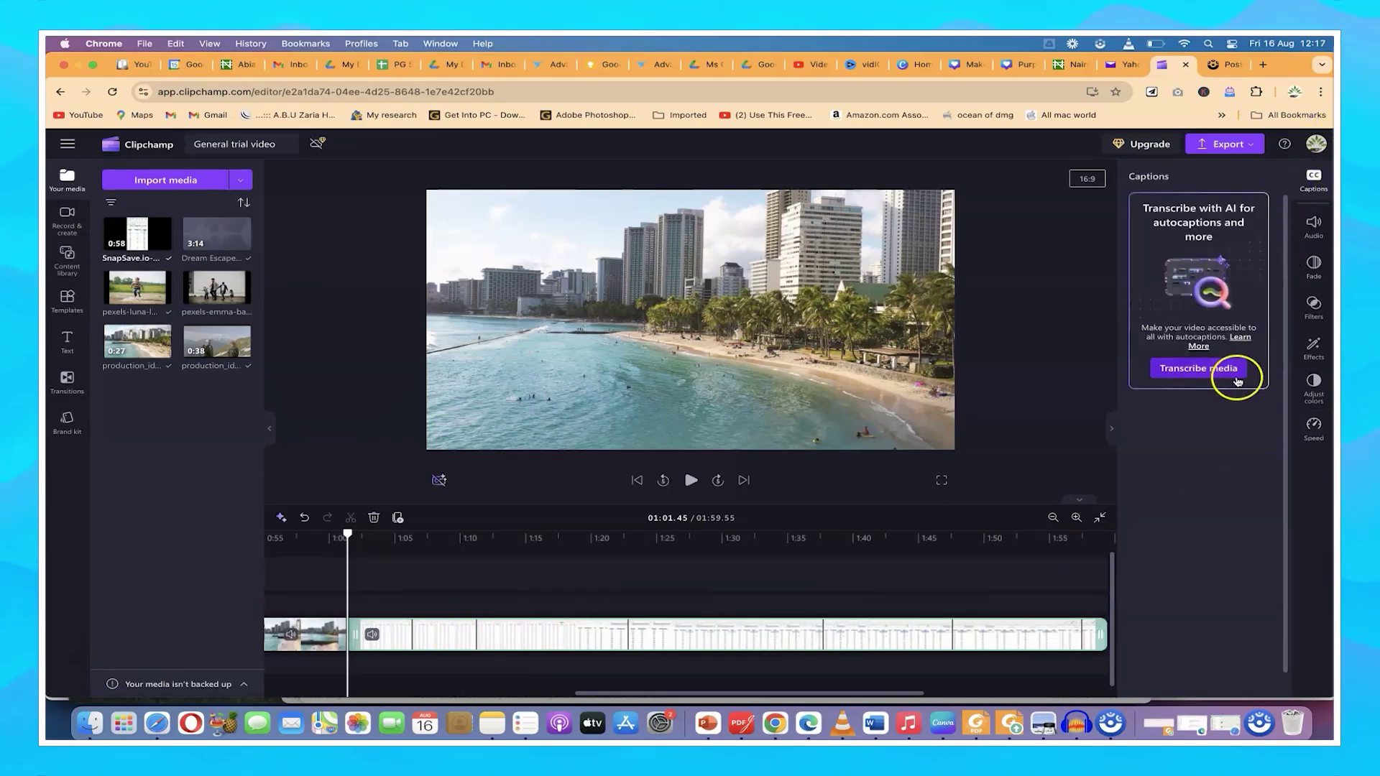
Step: Transcribe the project's media with AI to generate autocaptions in English (United States)
left_click(1212, 370)
left_click(601, 424)
left_click(601, 425)
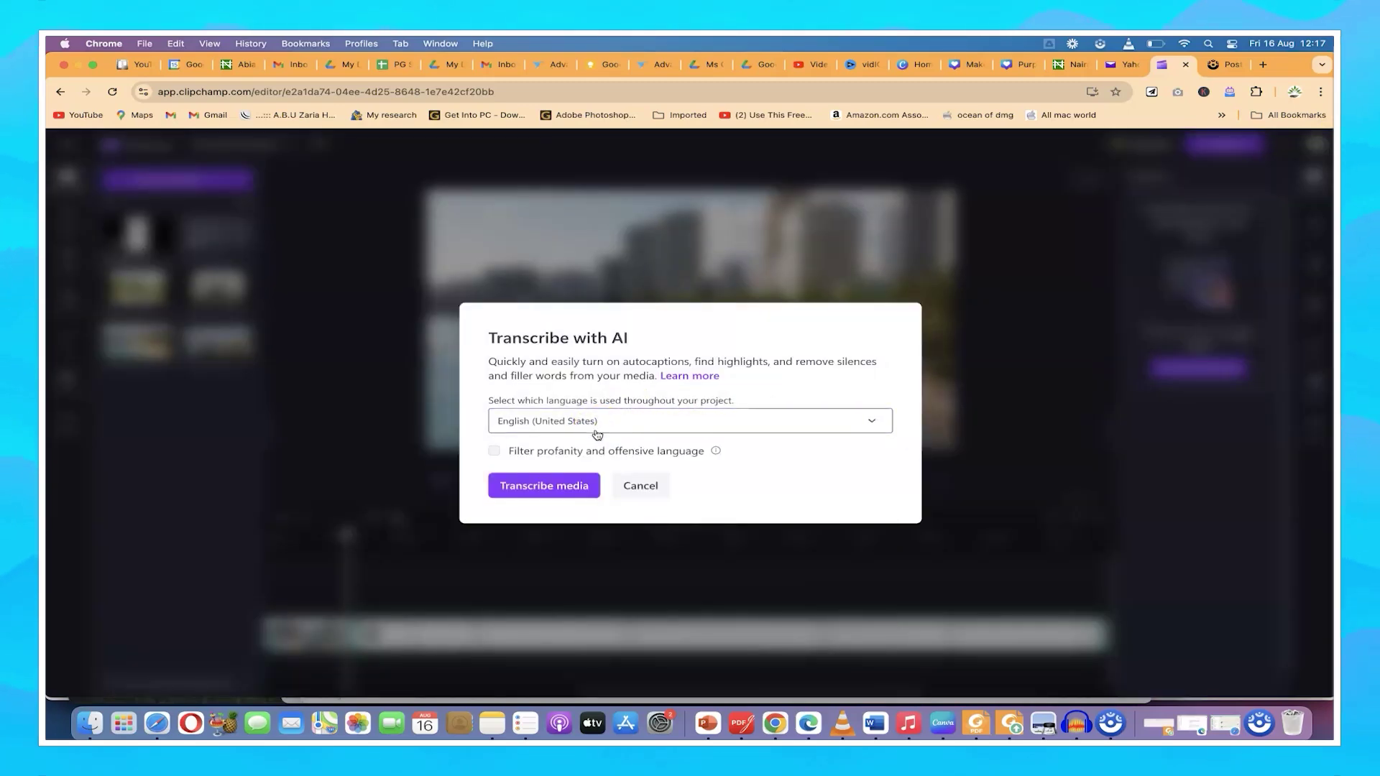
left_click(557, 487)
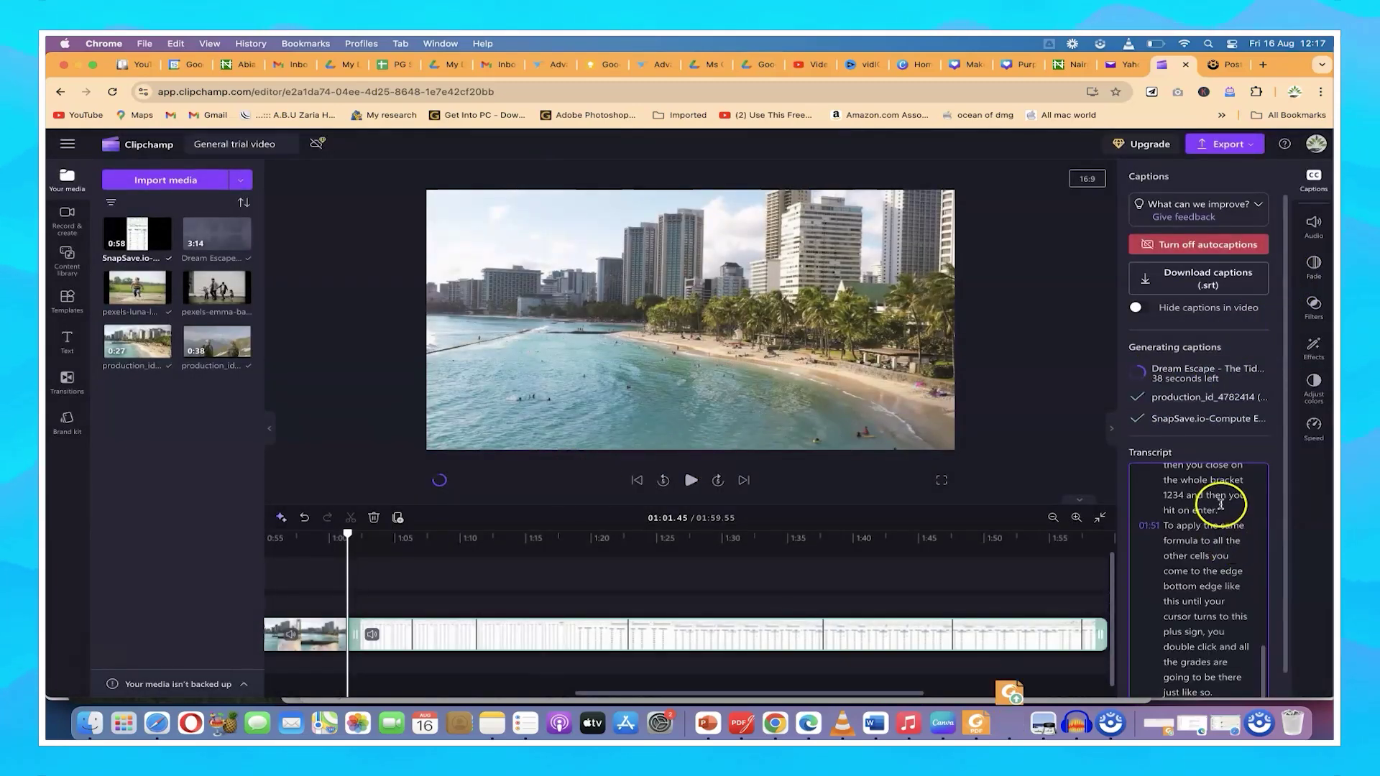
Step: Review the transcript from its beginning and play the start of the SnapSave.io clip to check its captions
scroll(1219, 496, "down", 1)
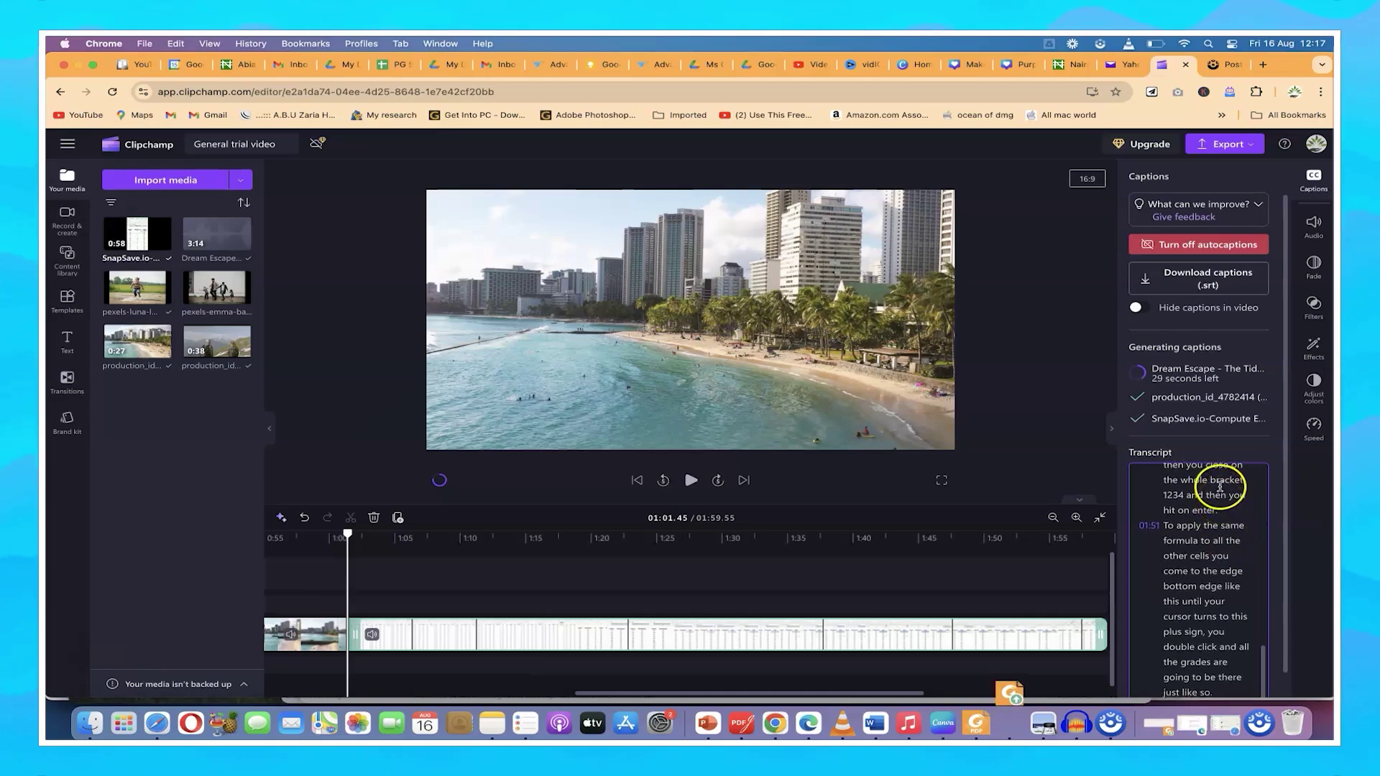
scroll(1188, 550, "down", 1)
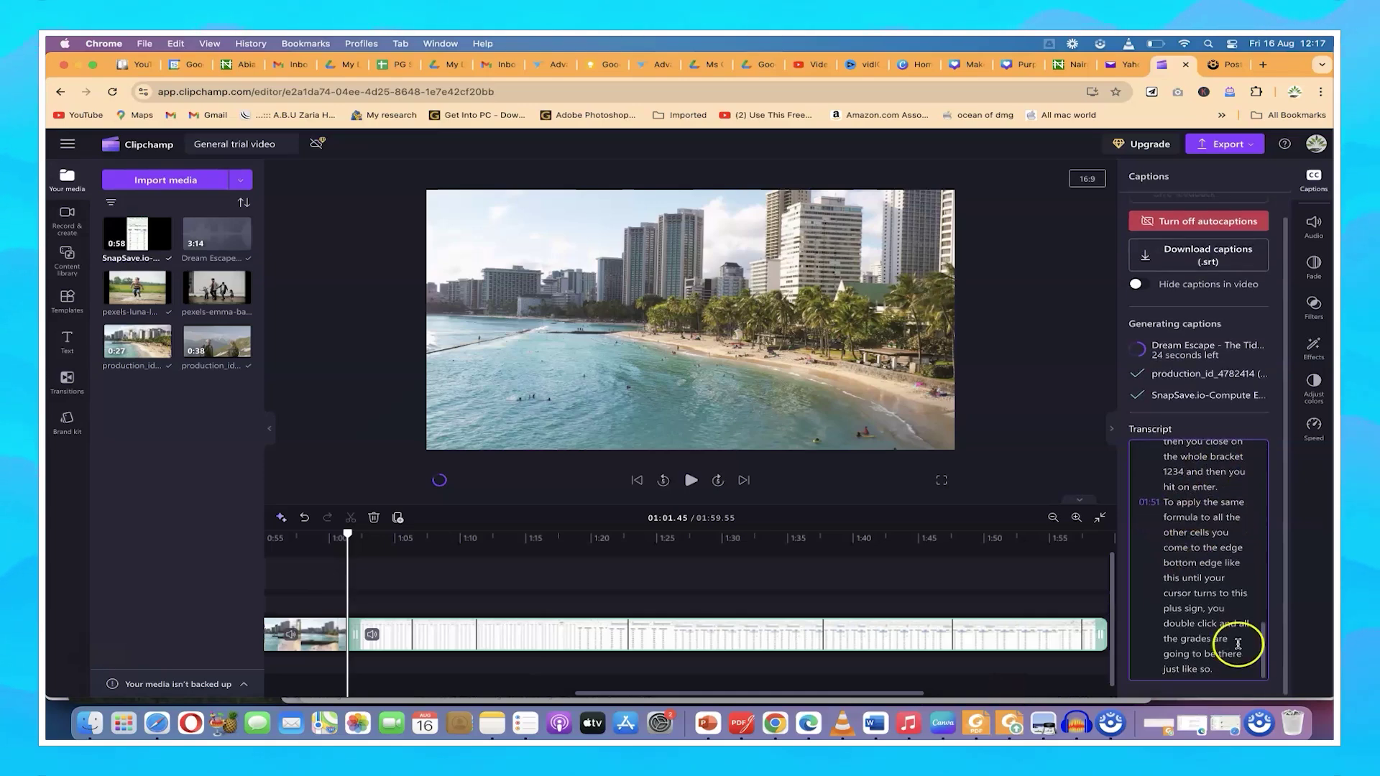
left_click_drag(1268, 640, 1251, 441)
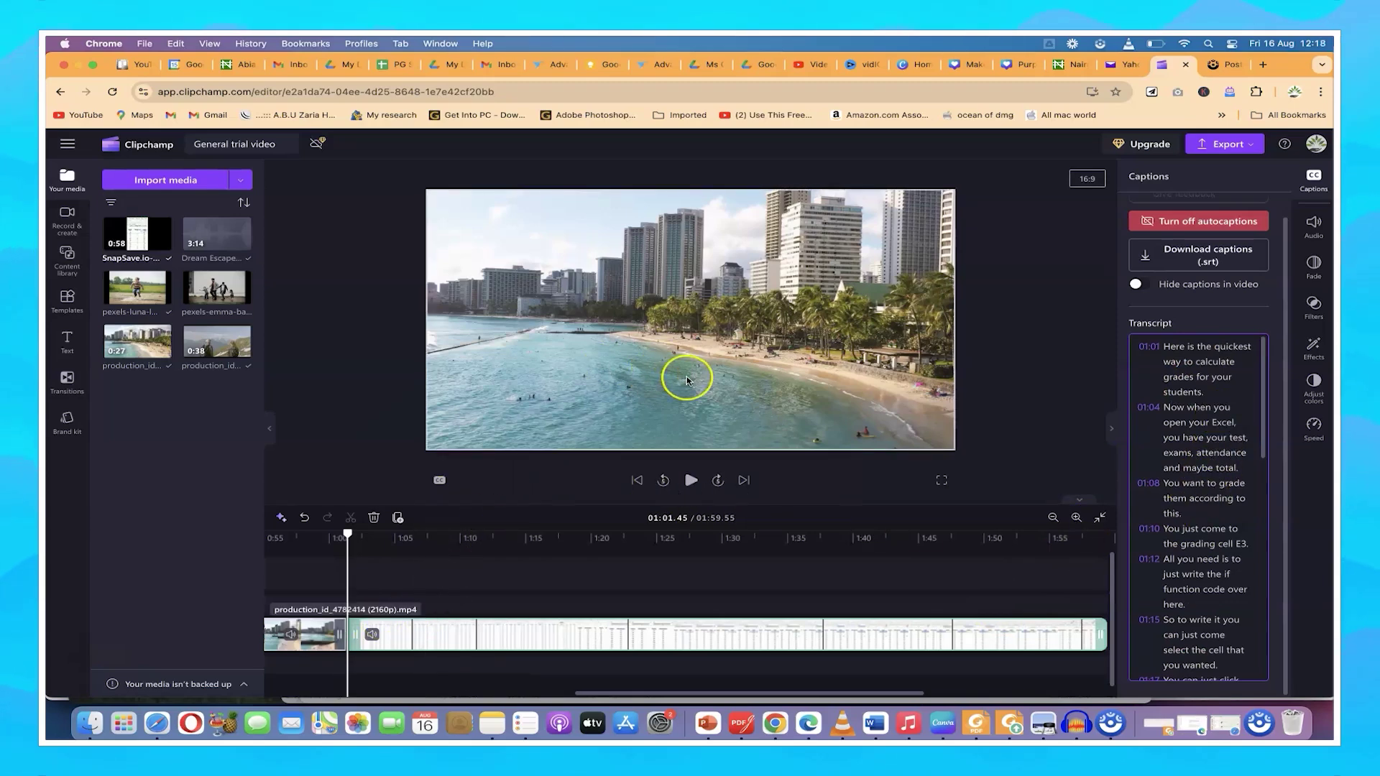
key("Home")
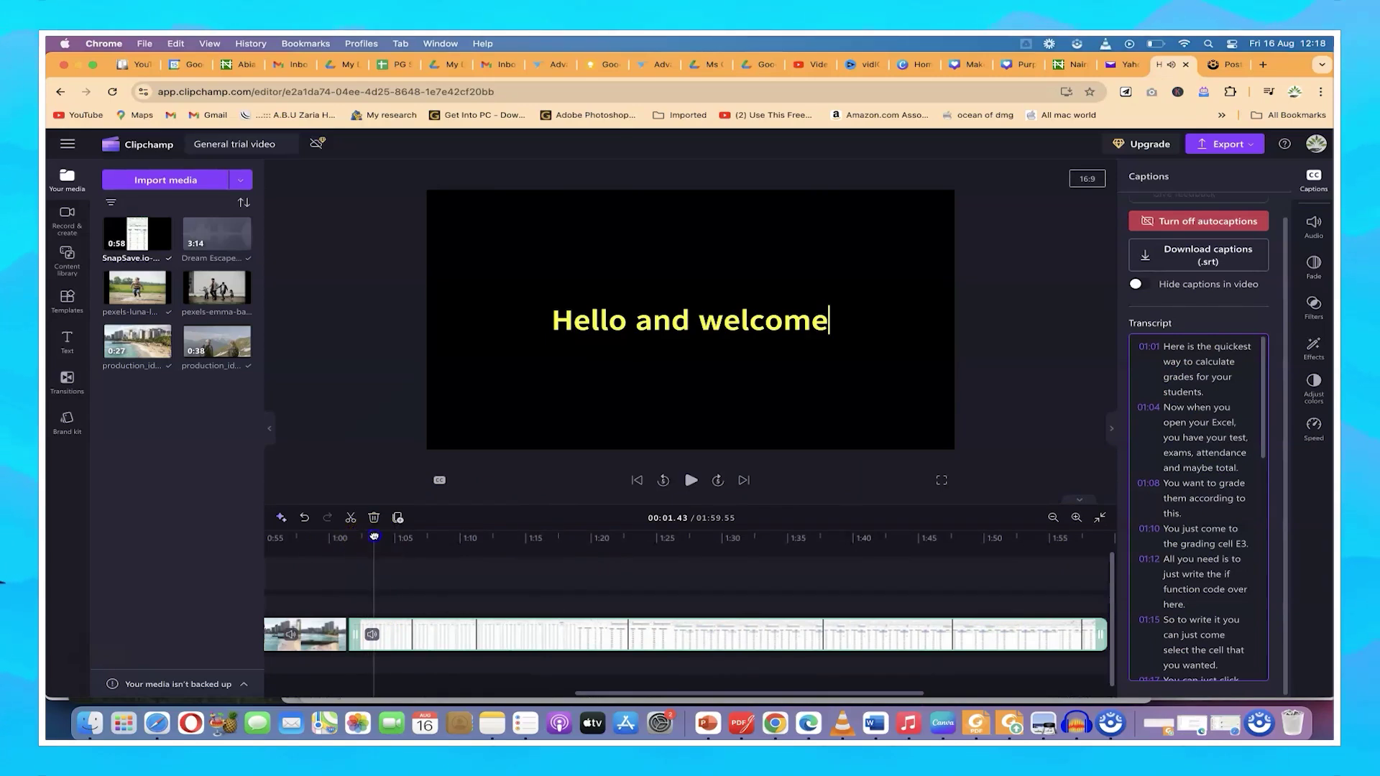
left_click(374, 536)
key("space")
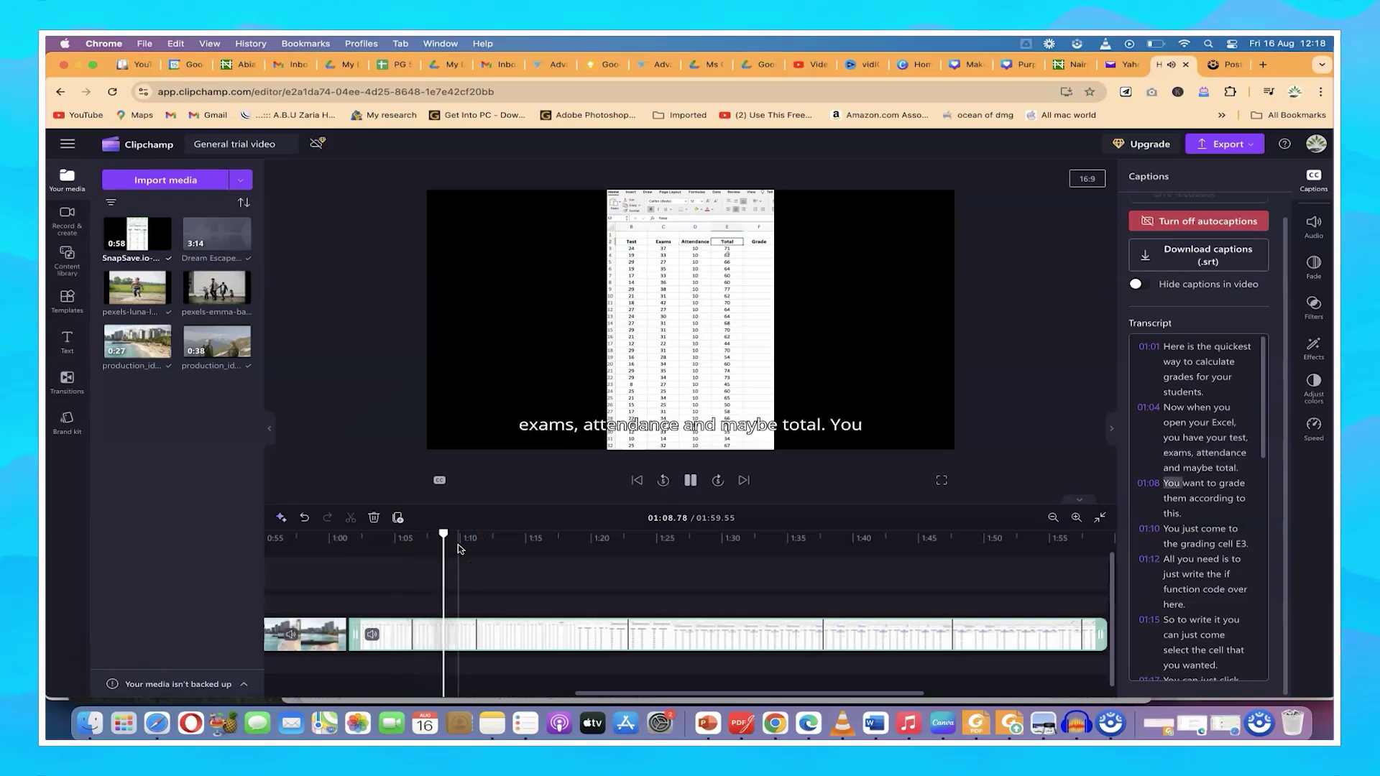
left_click(614, 465)
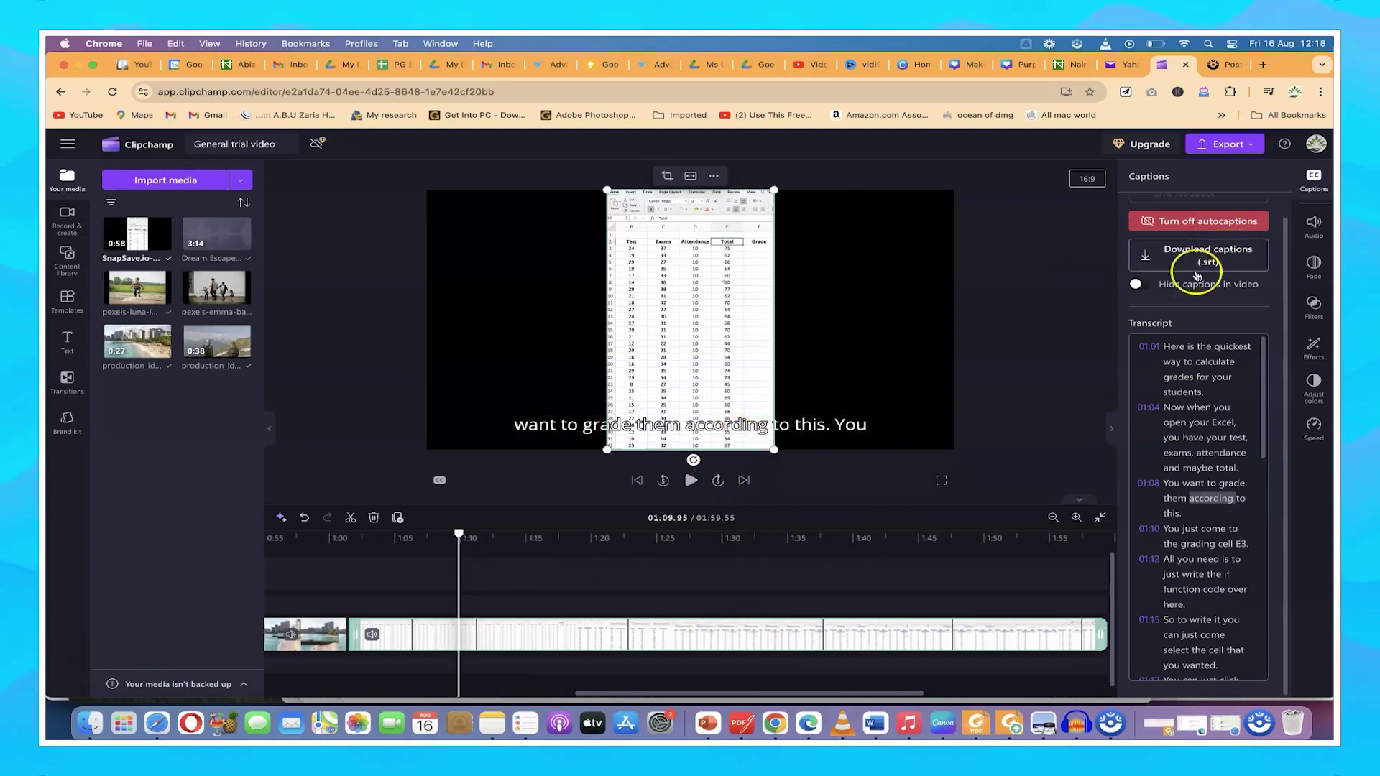
Step: Hide the captions in the video and show them again
left_click(1138, 285)
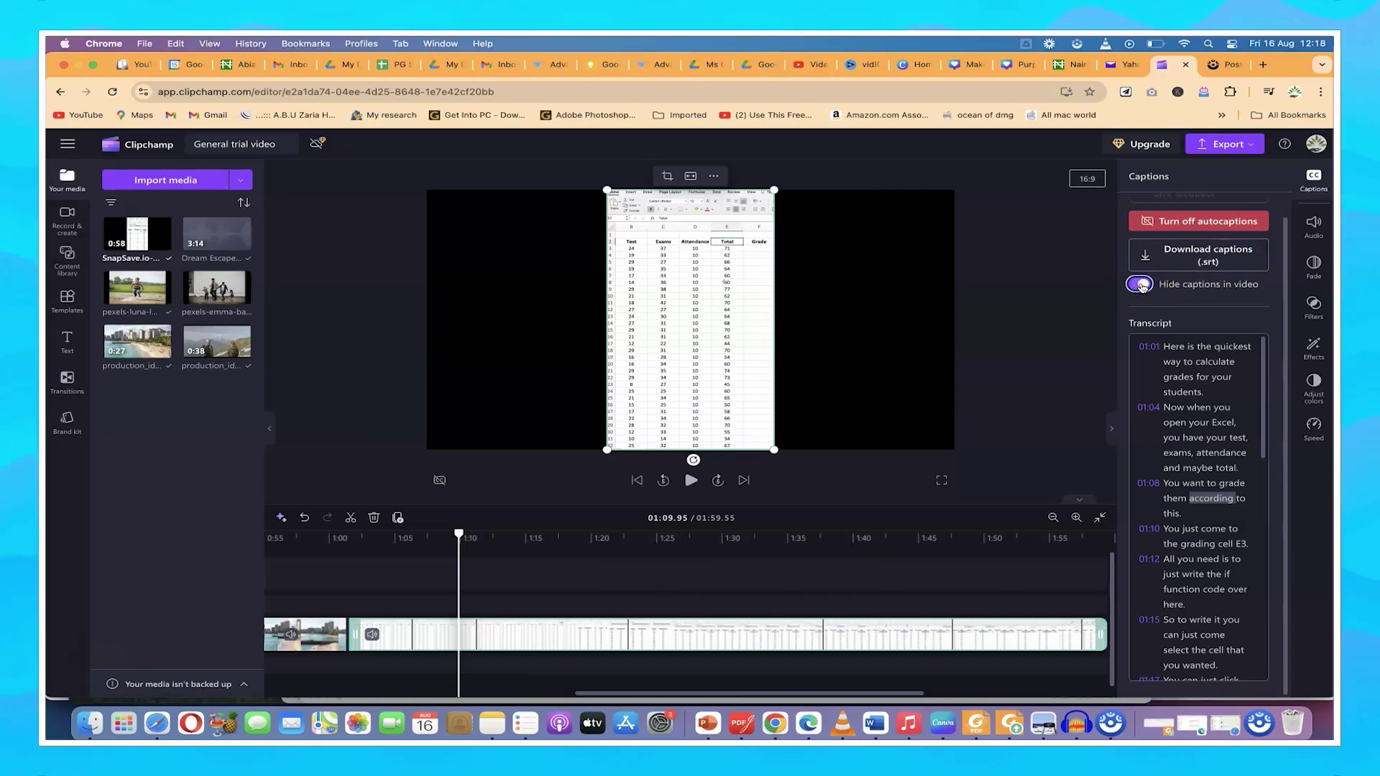
left_click(1141, 285)
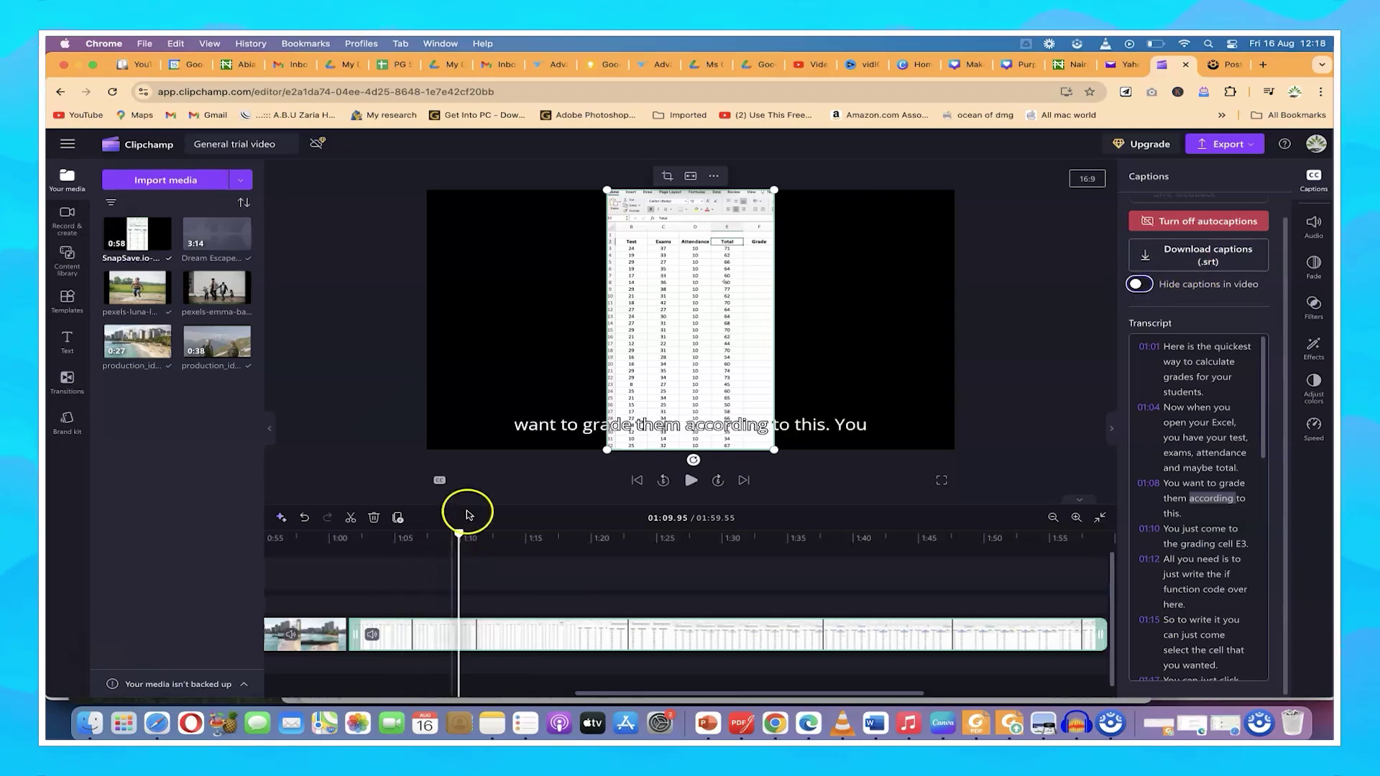
Step: Split the SnapSave.io clip at 01:13.95 and delete the part after the cut
left_click_drag(428, 537, 295, 539)
left_click(362, 561)
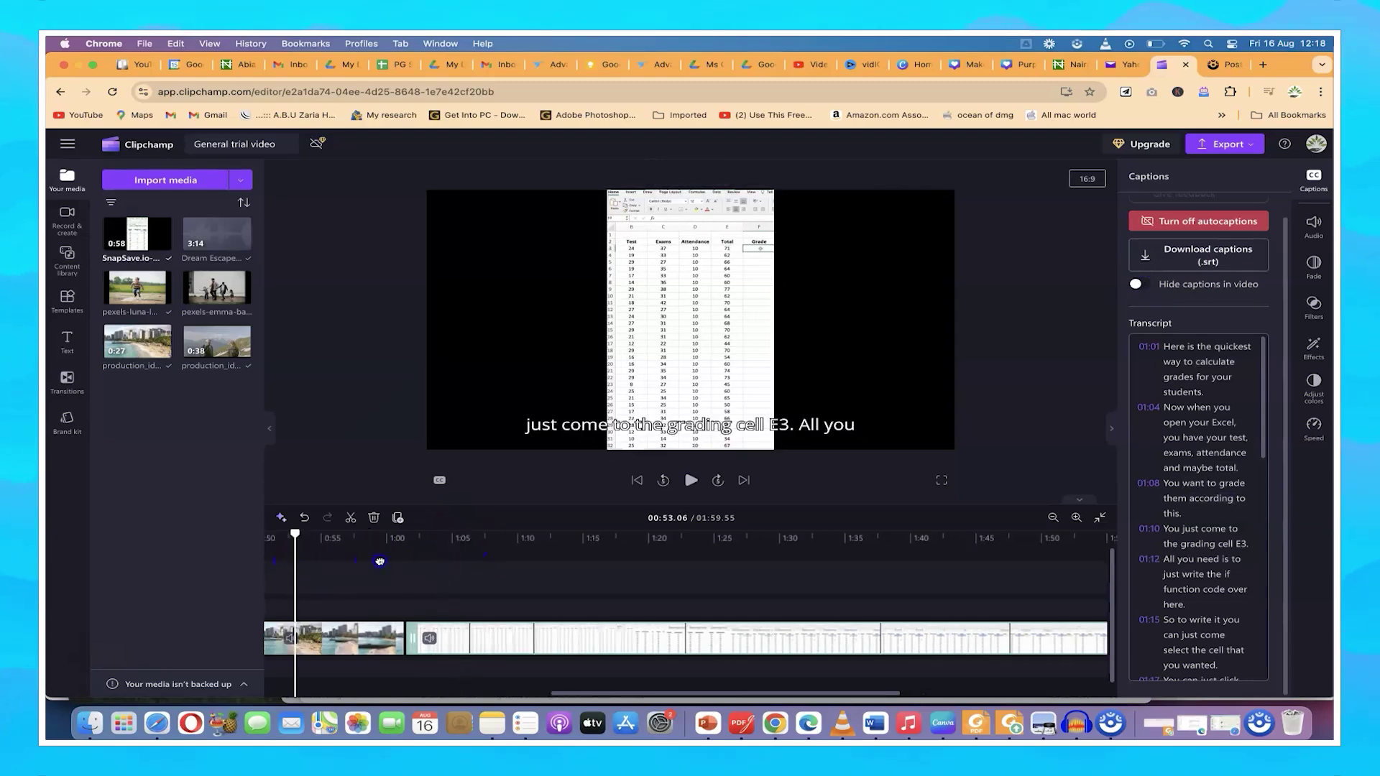
left_click(408, 538)
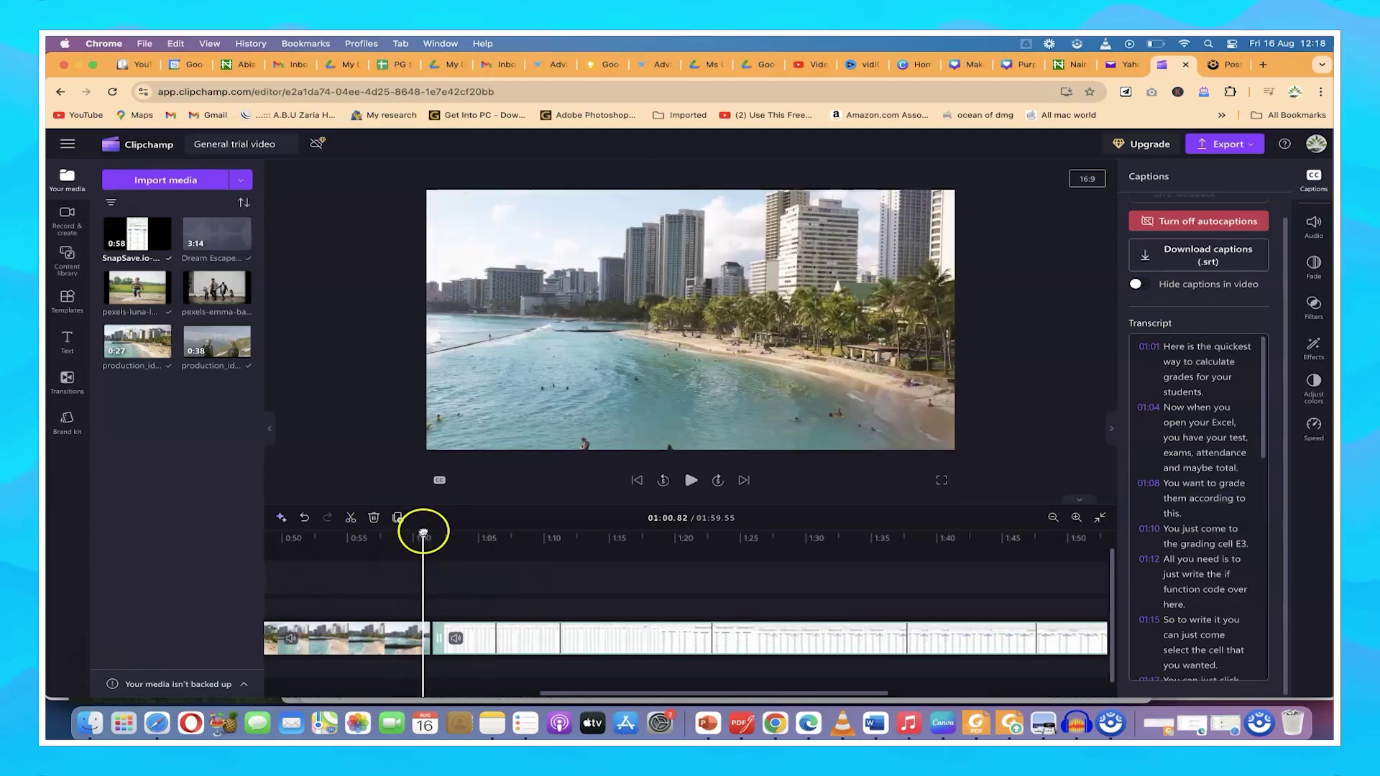
left_click(452, 638)
left_click(594, 638)
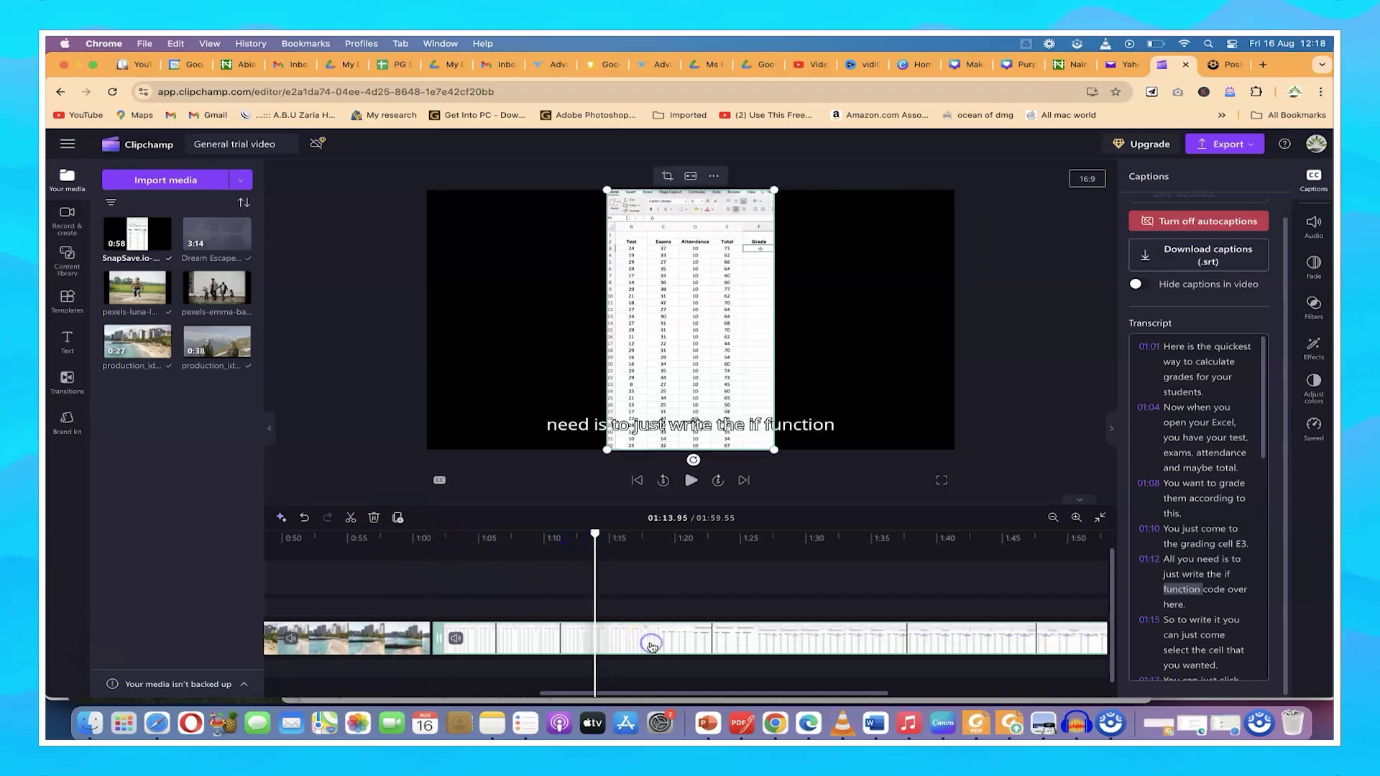
key("s")
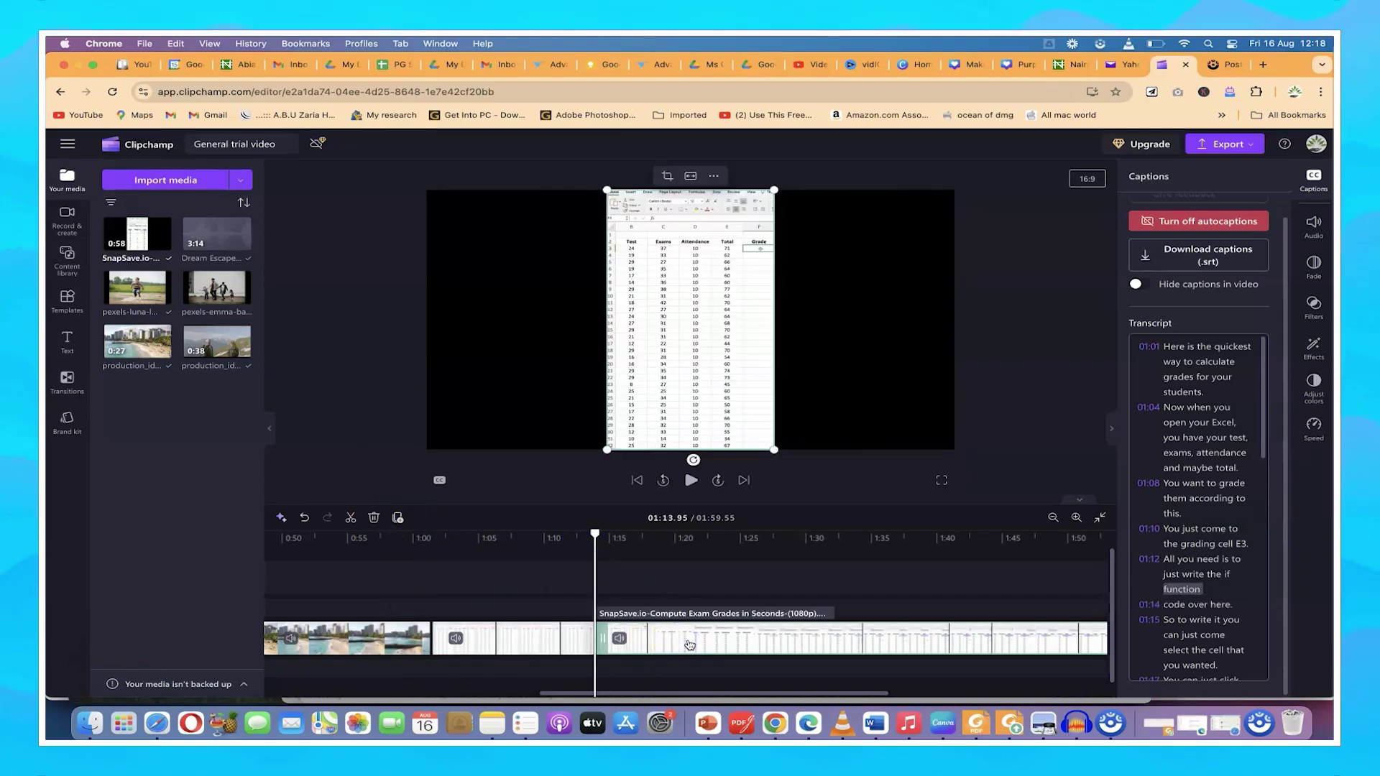
key("Delete")
Step: Import epic outro.mp4 from the YouTube Videos folder into the project media
left_click_drag(696, 694, 360, 694)
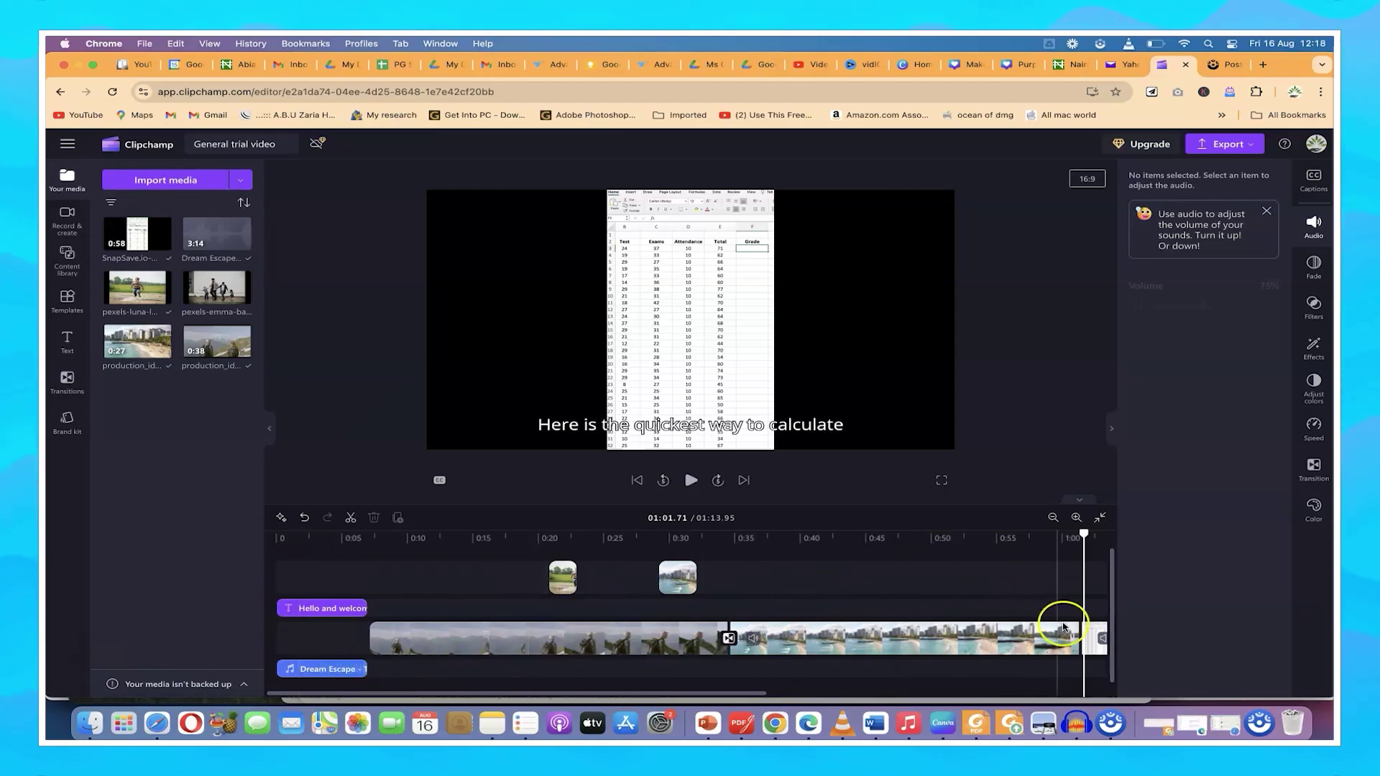
left_click_drag(601, 696, 756, 697)
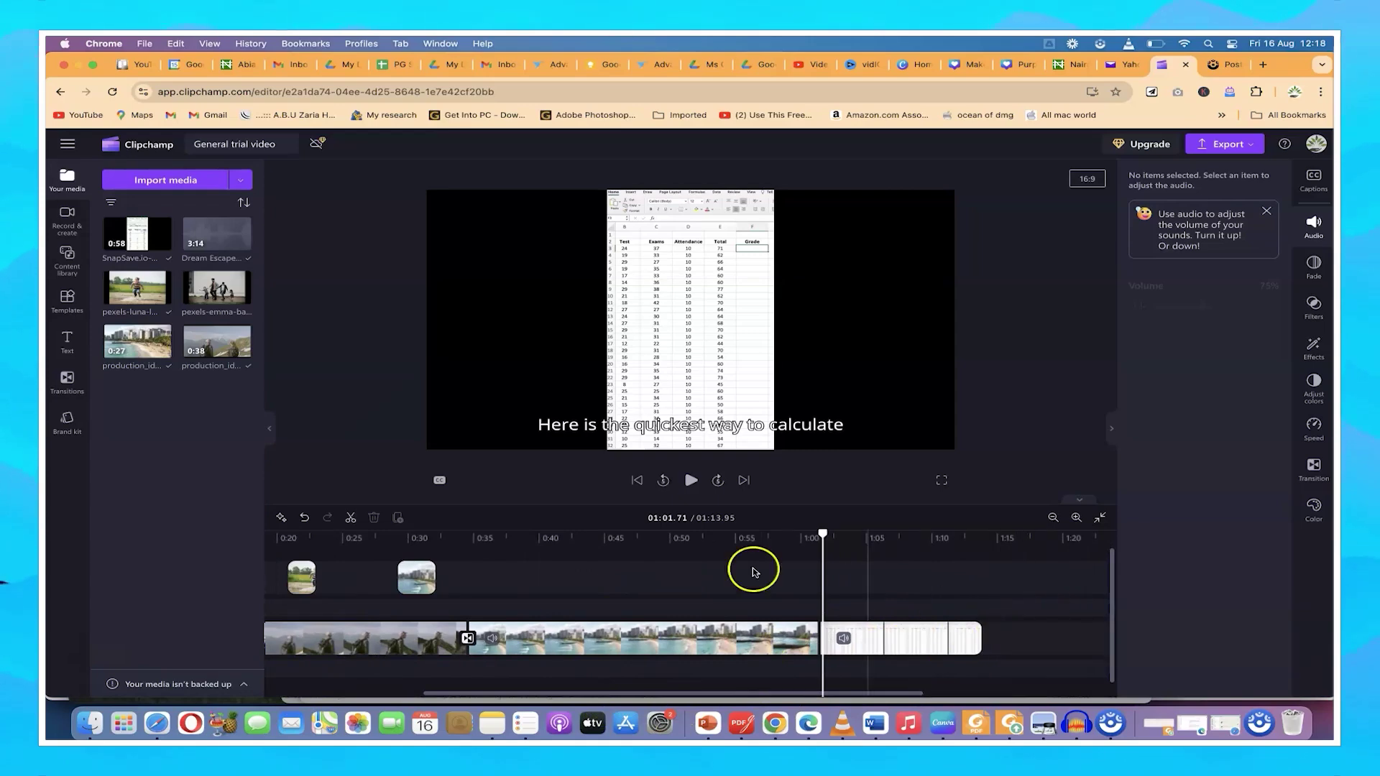
left_click(178, 180)
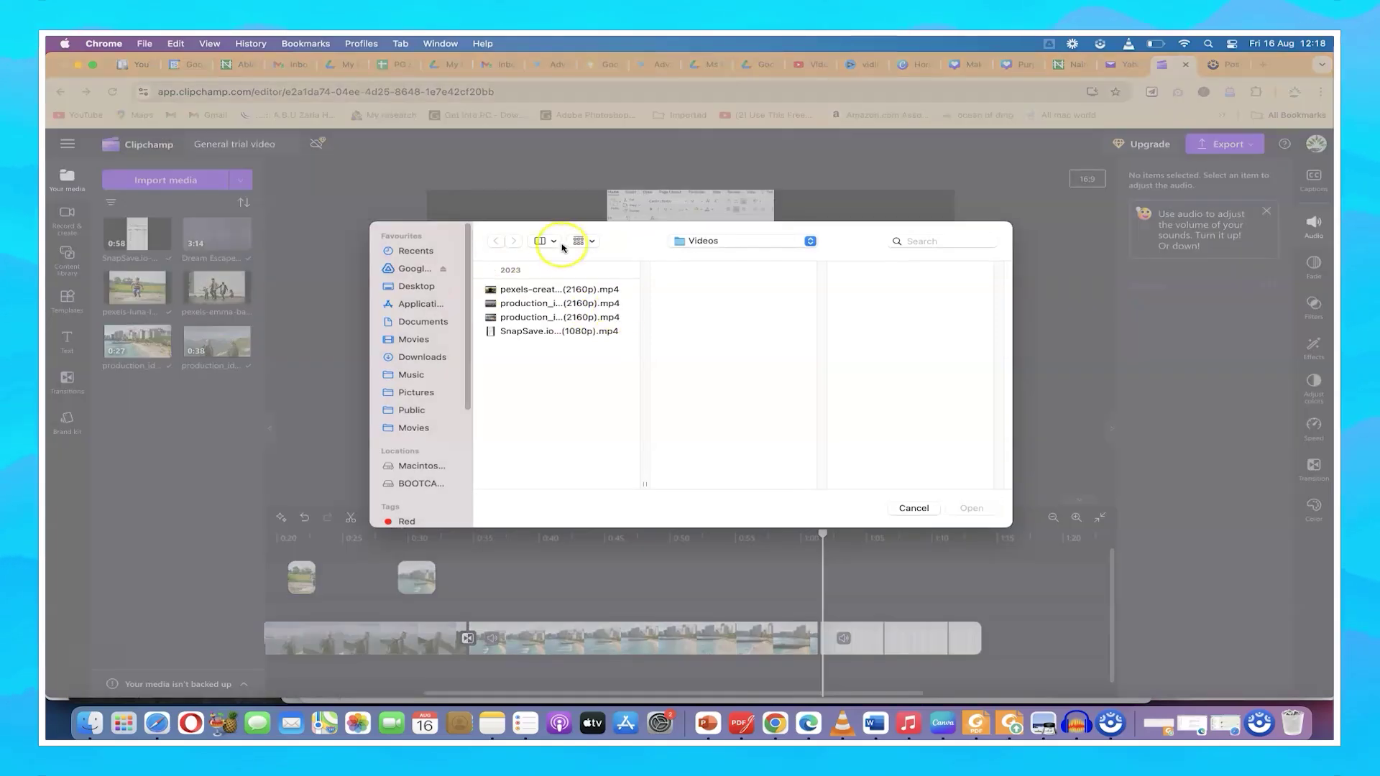
left_click(751, 241)
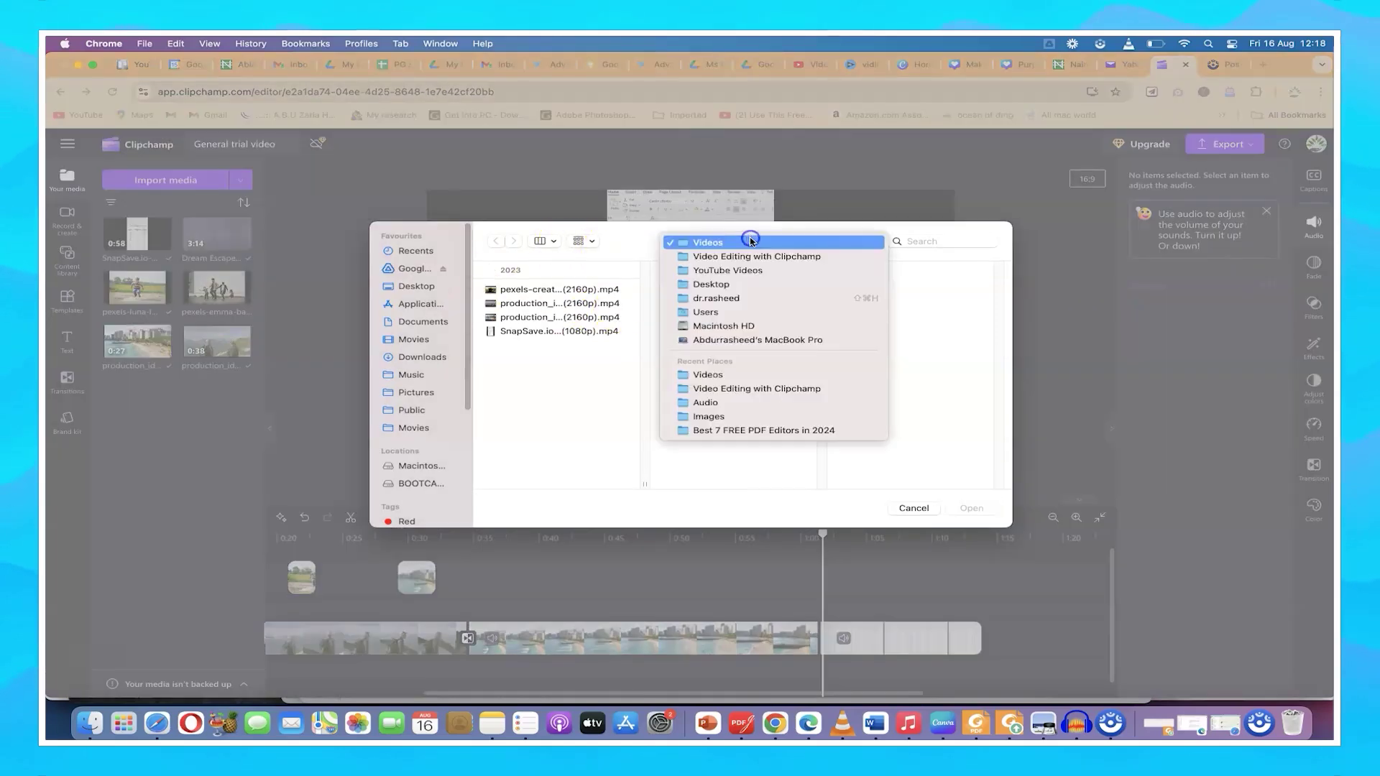
left_click(758, 274)
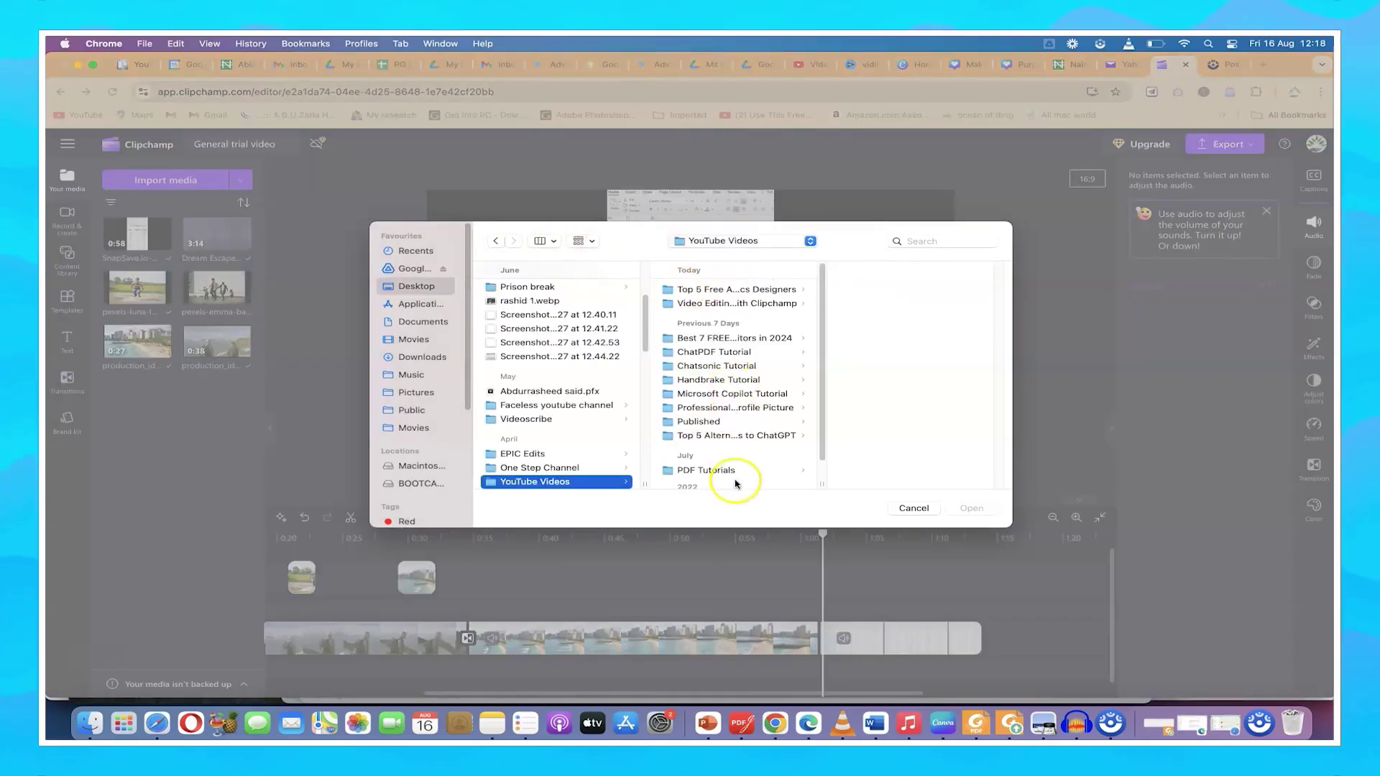
scroll(825, 359, "down", 2)
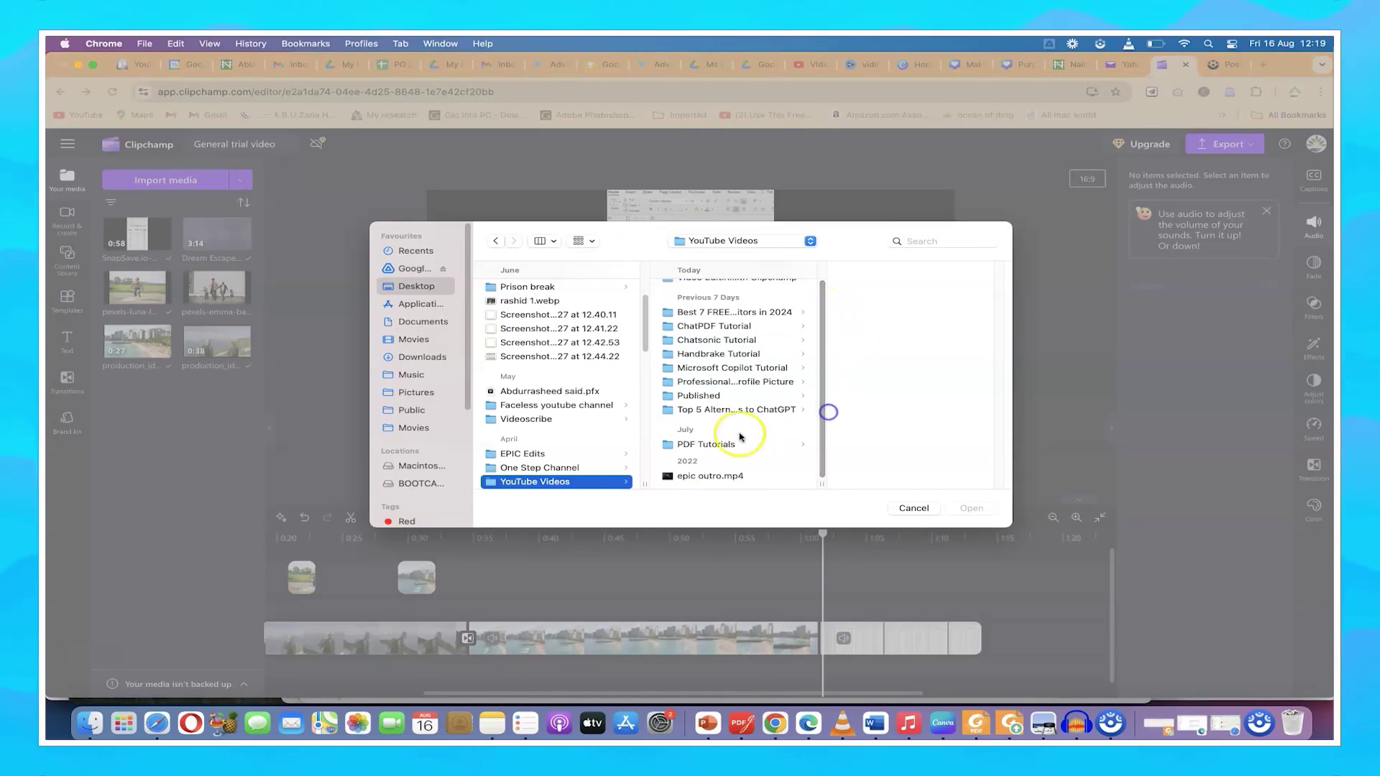
left_click(727, 477)
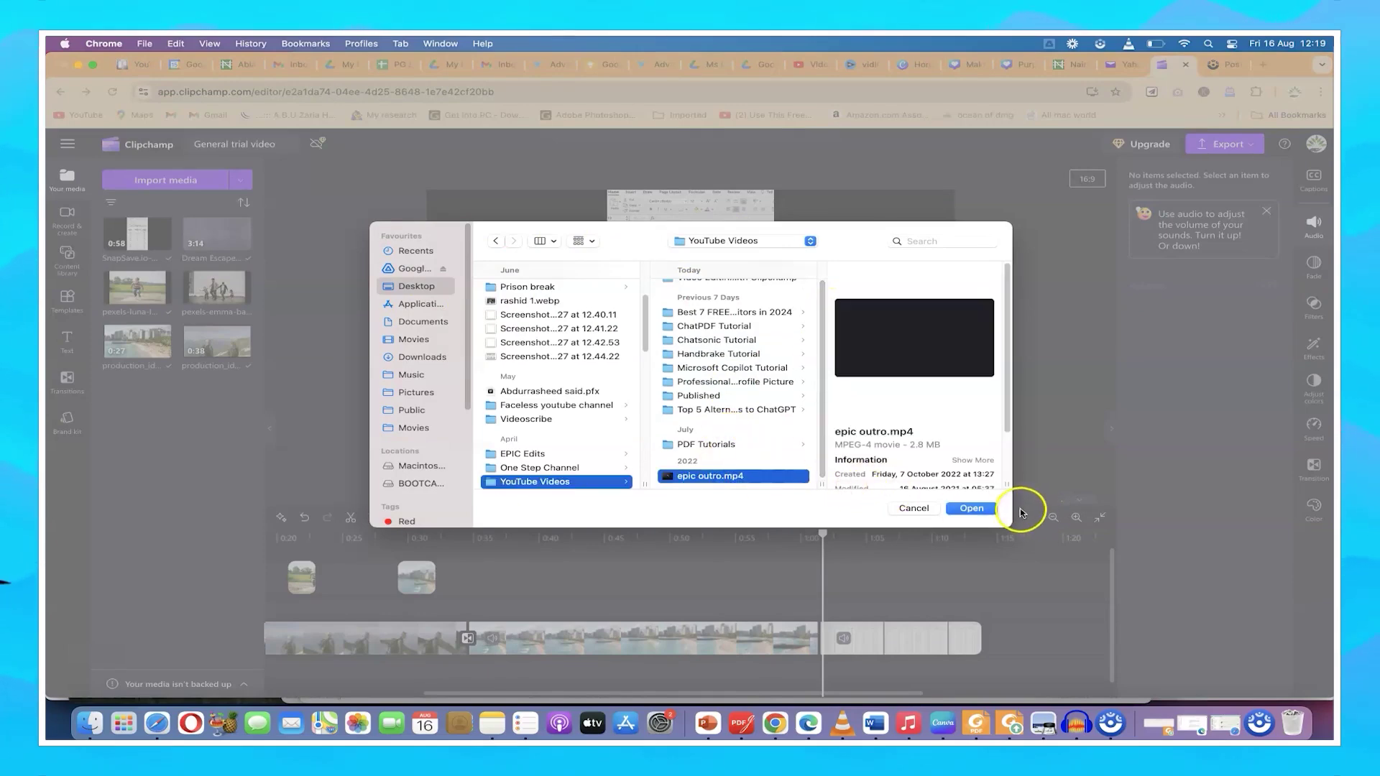
left_click(972, 508)
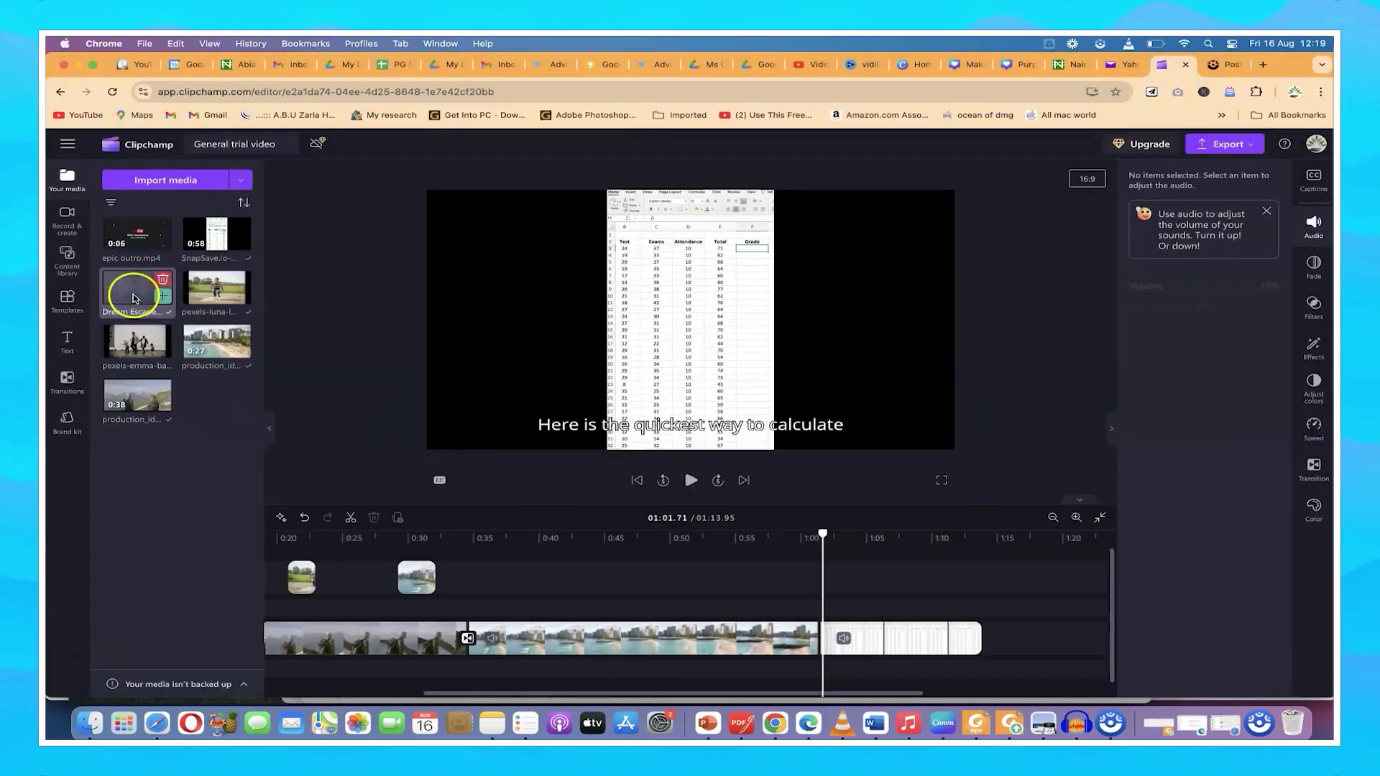
Step: Place epic outro.mp4 directly after the SnapSave.io clip on the main track and set its volume to 32%
left_click_drag(137, 234, 1020, 634)
left_click(955, 539)
key("space")
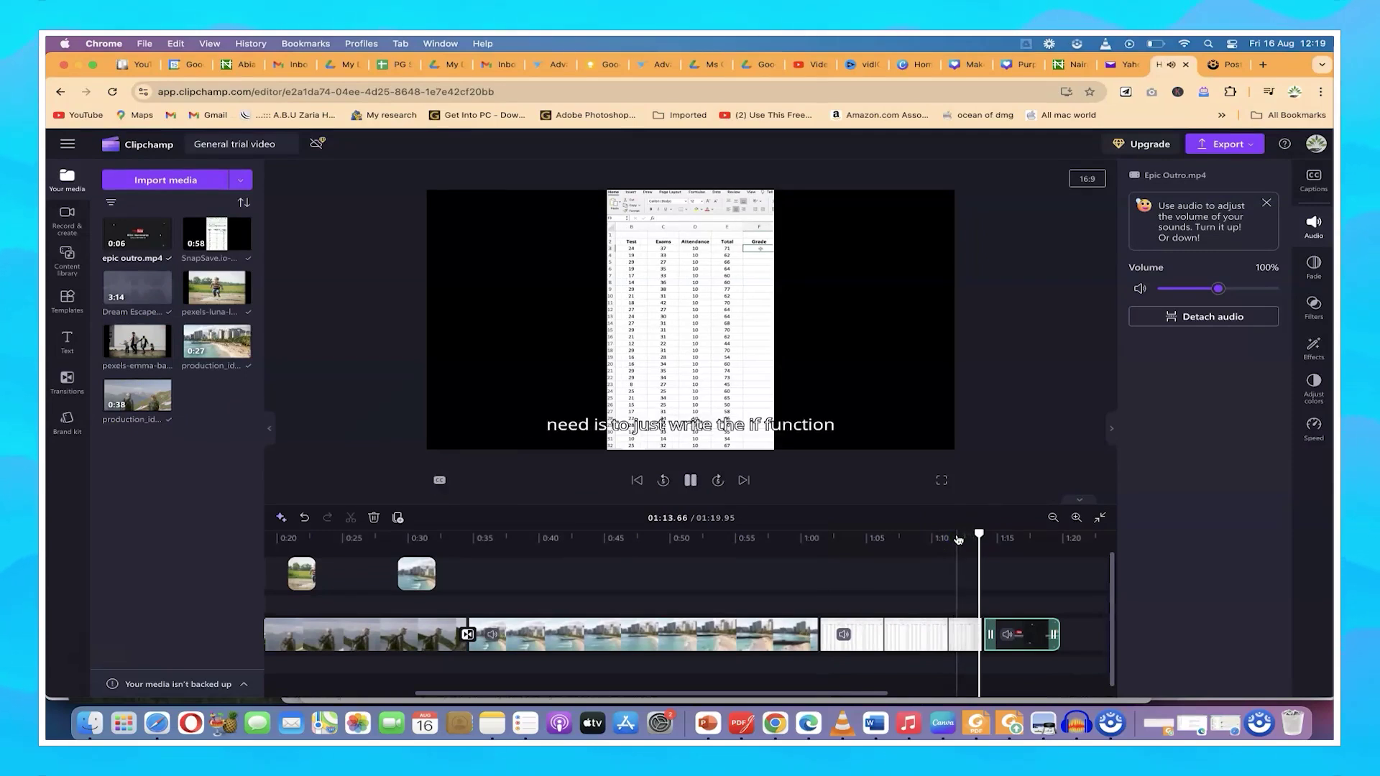
left_click(1018, 636)
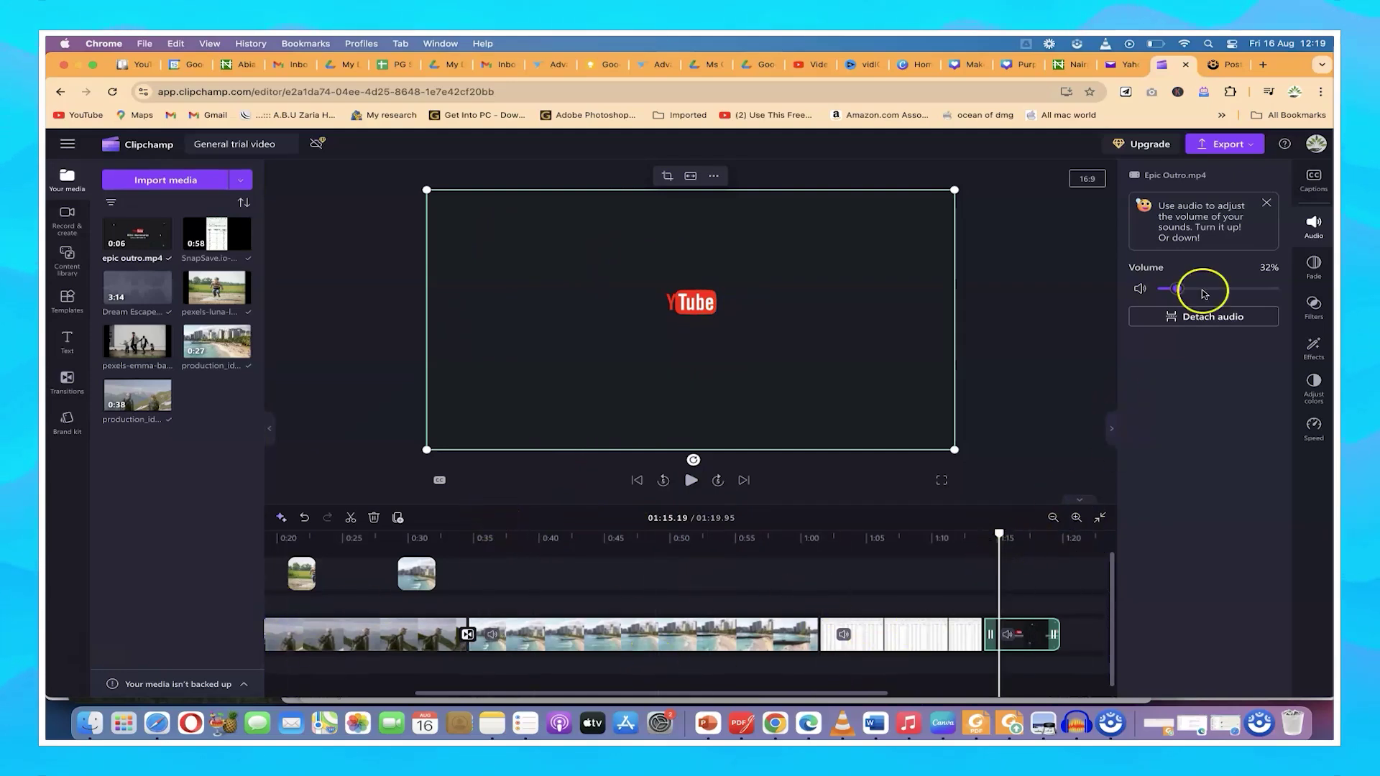
Step: Export the General trial video in 1080p quality and dismiss the promotional popup on the export page
left_click(1248, 147)
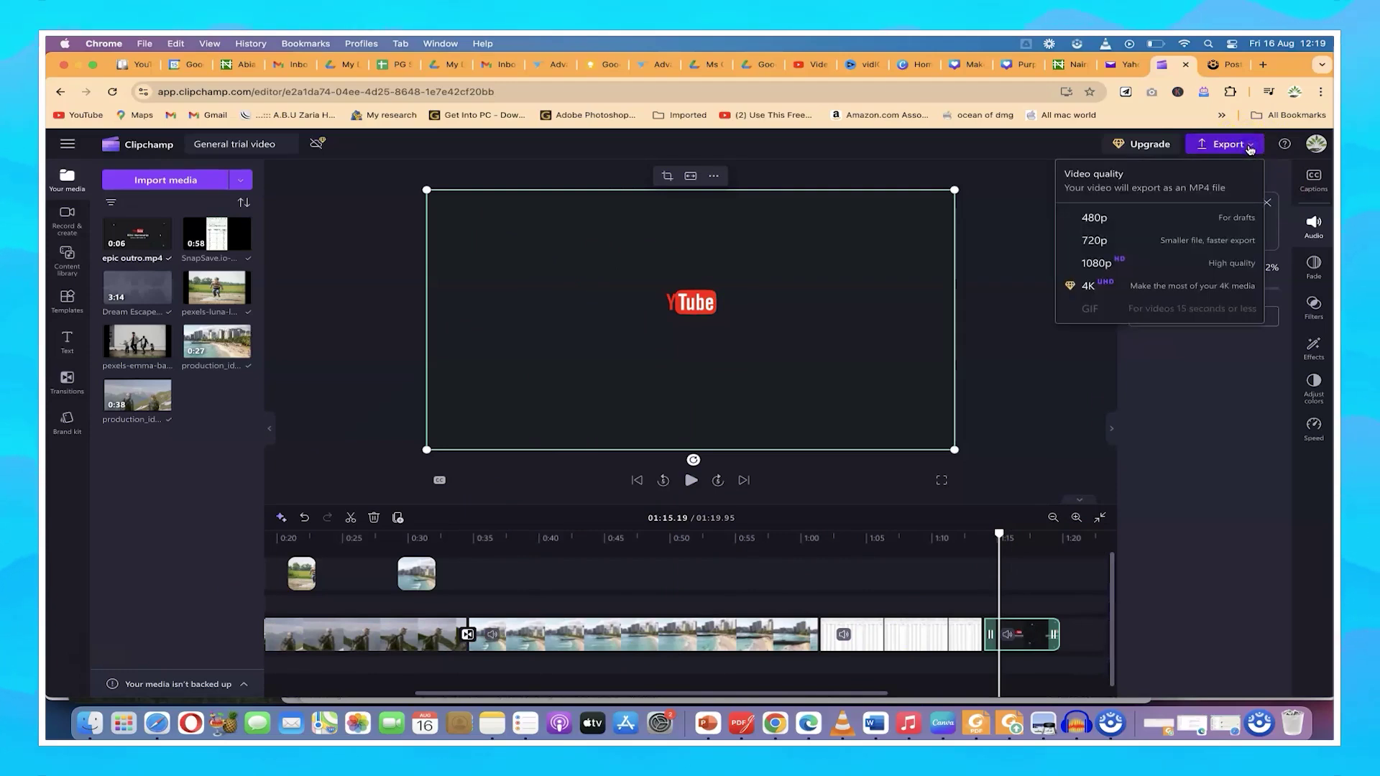
left_click(1212, 147)
left_click(1212, 147)
left_click(1155, 266)
left_click(1155, 266)
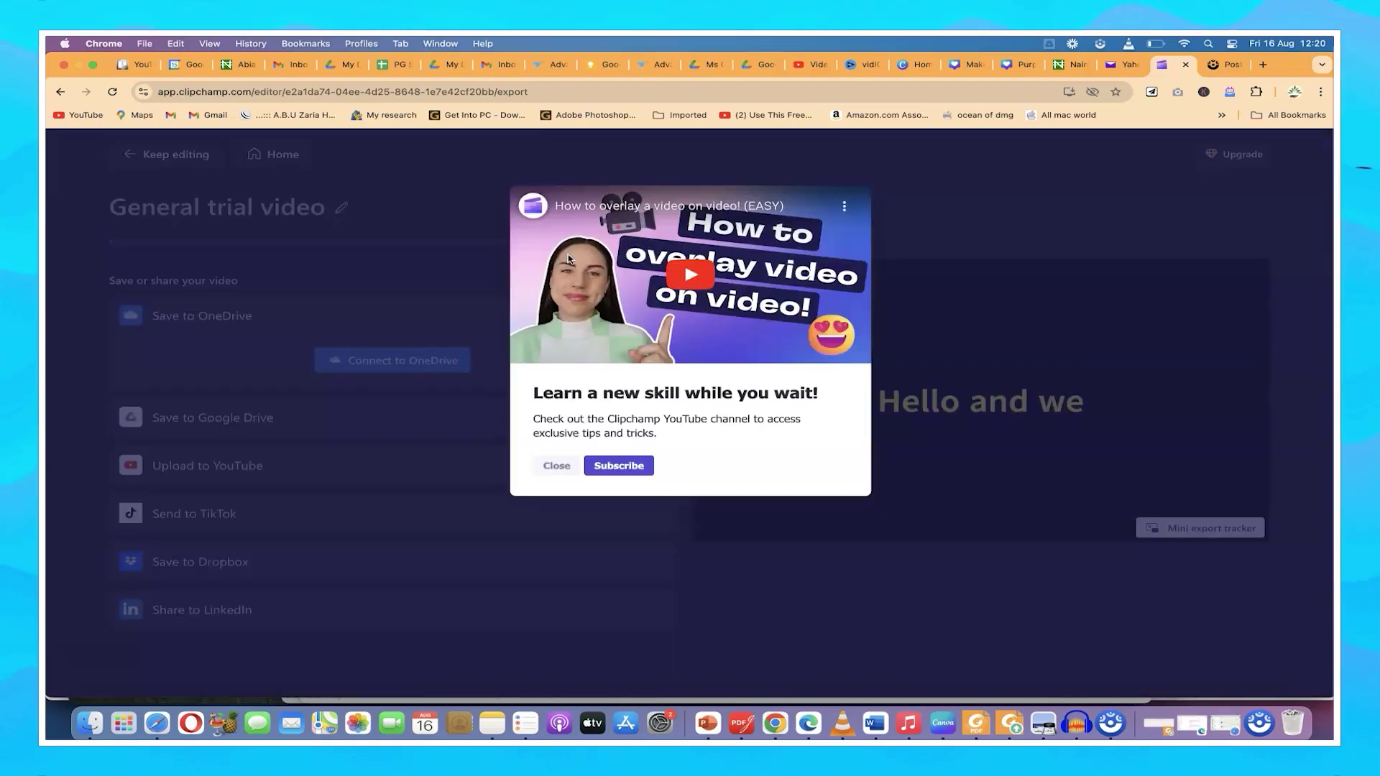
left_click(493, 261)
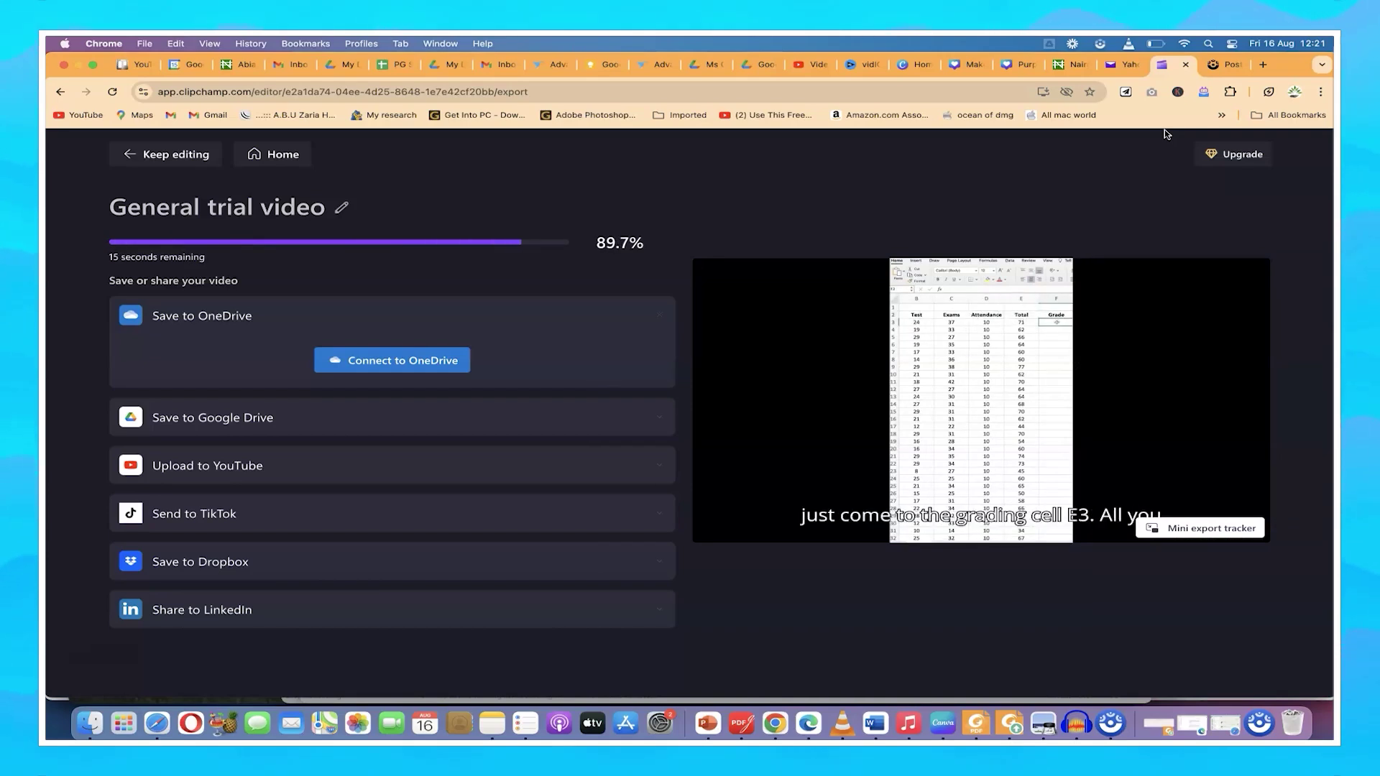
mouse_move(1241, 121)
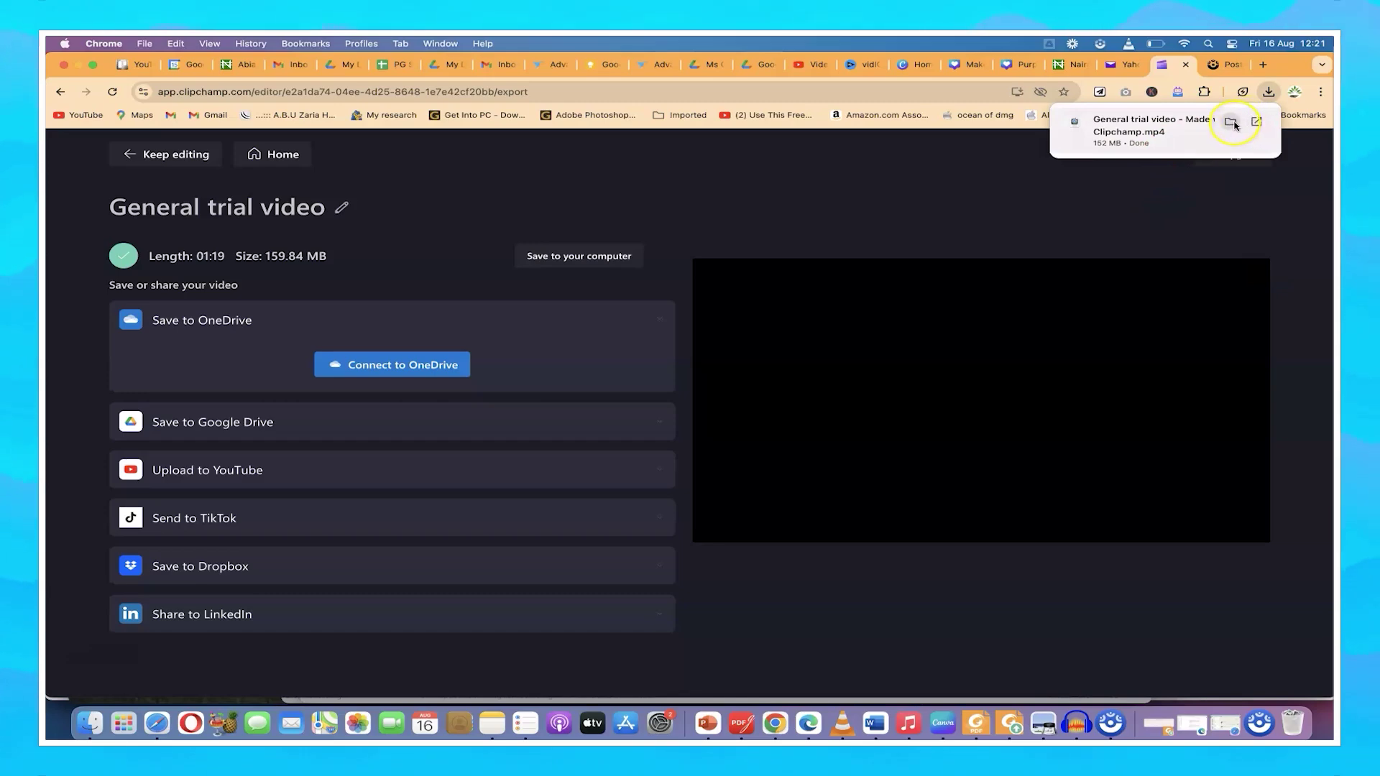